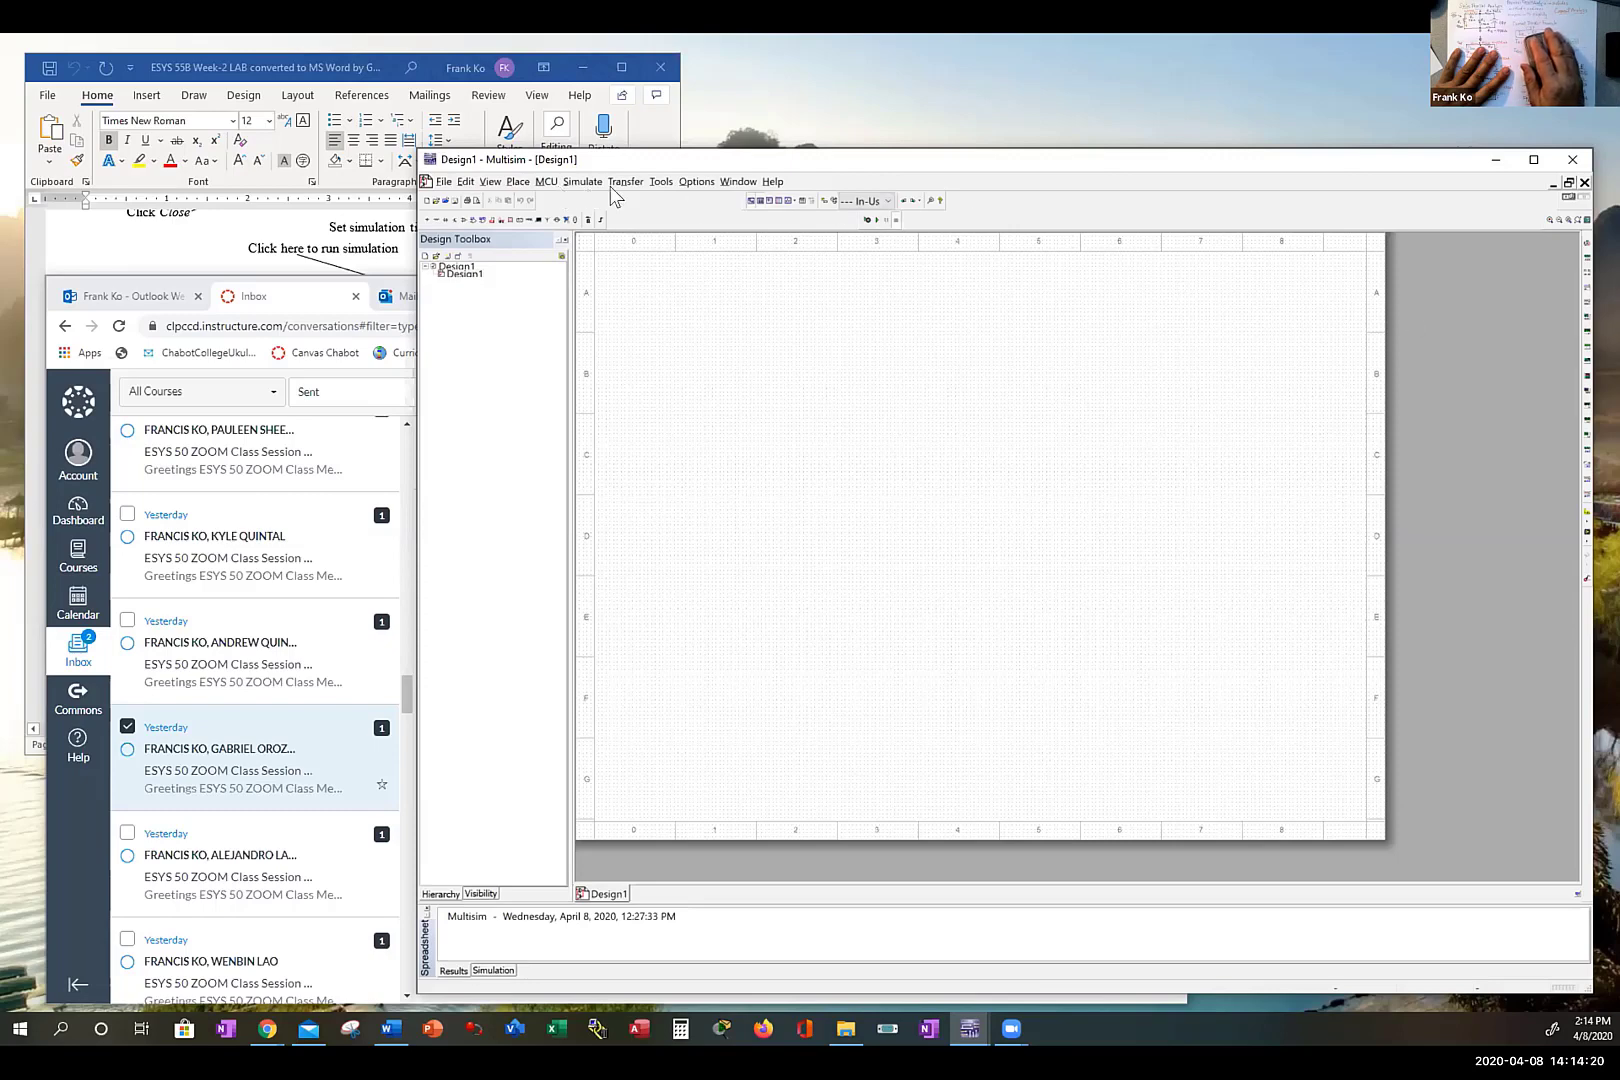
Step: Examine the component library's Sources, Basic, Diodes and Transistors groups, including the resistor, capacitor and inductor families
click(490, 182)
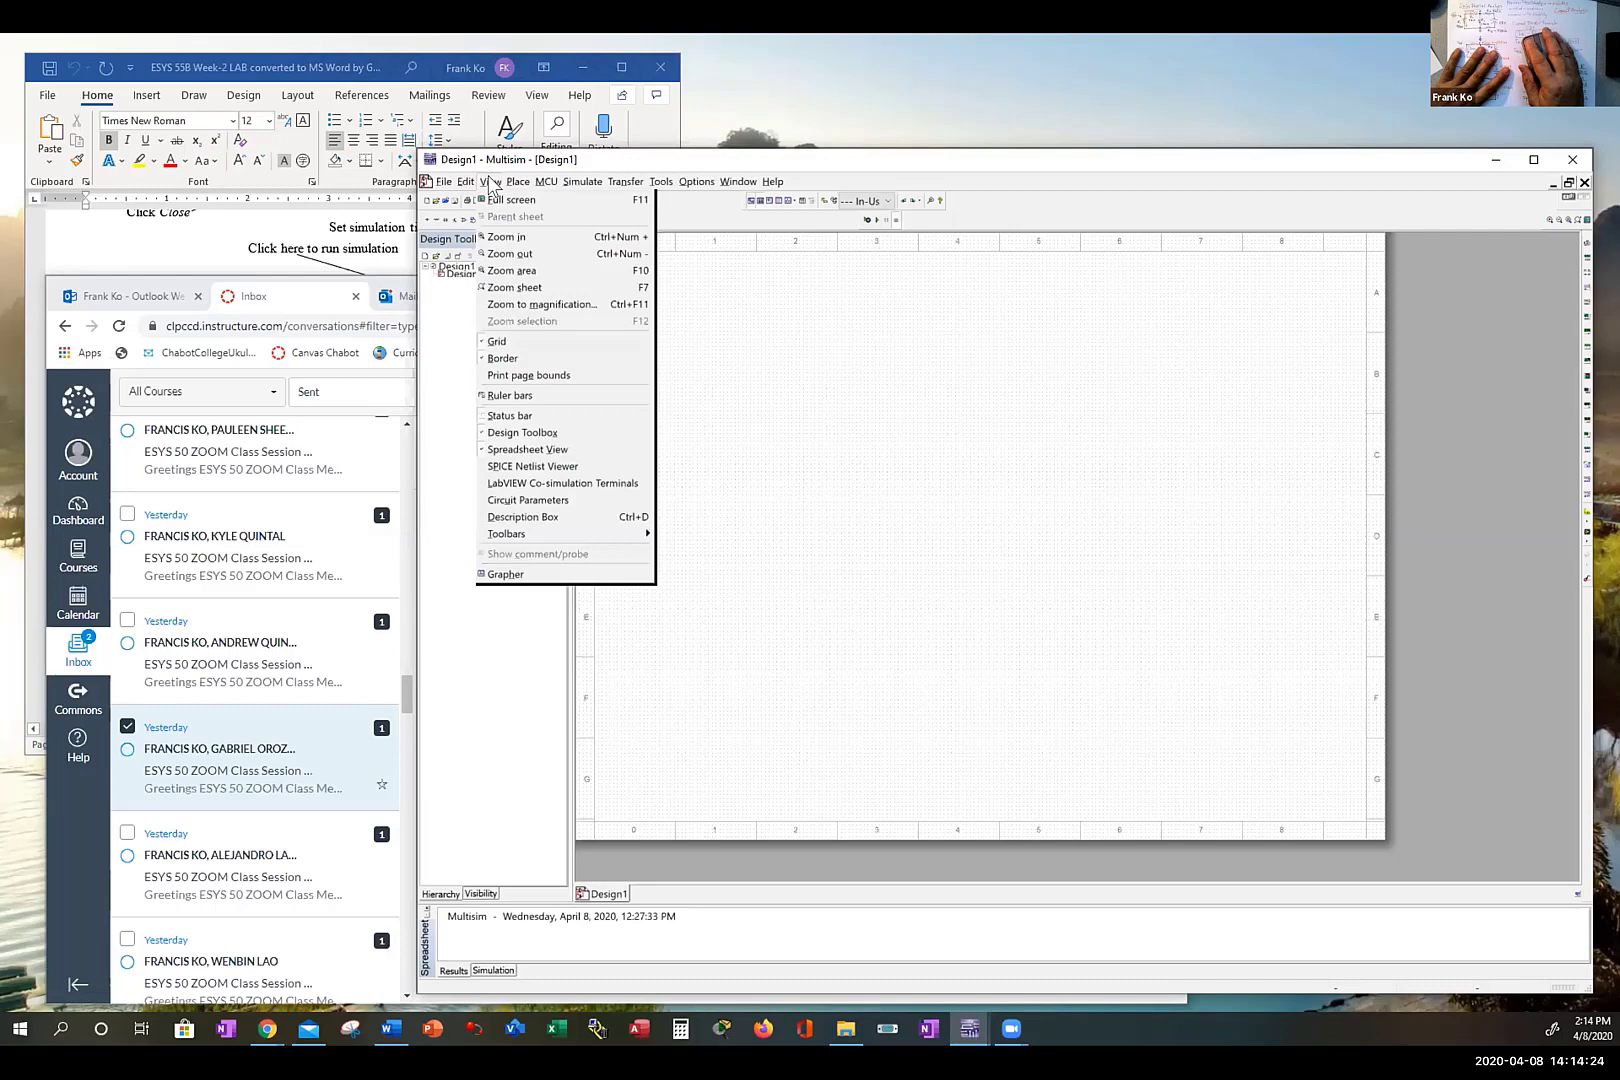
click(507, 240)
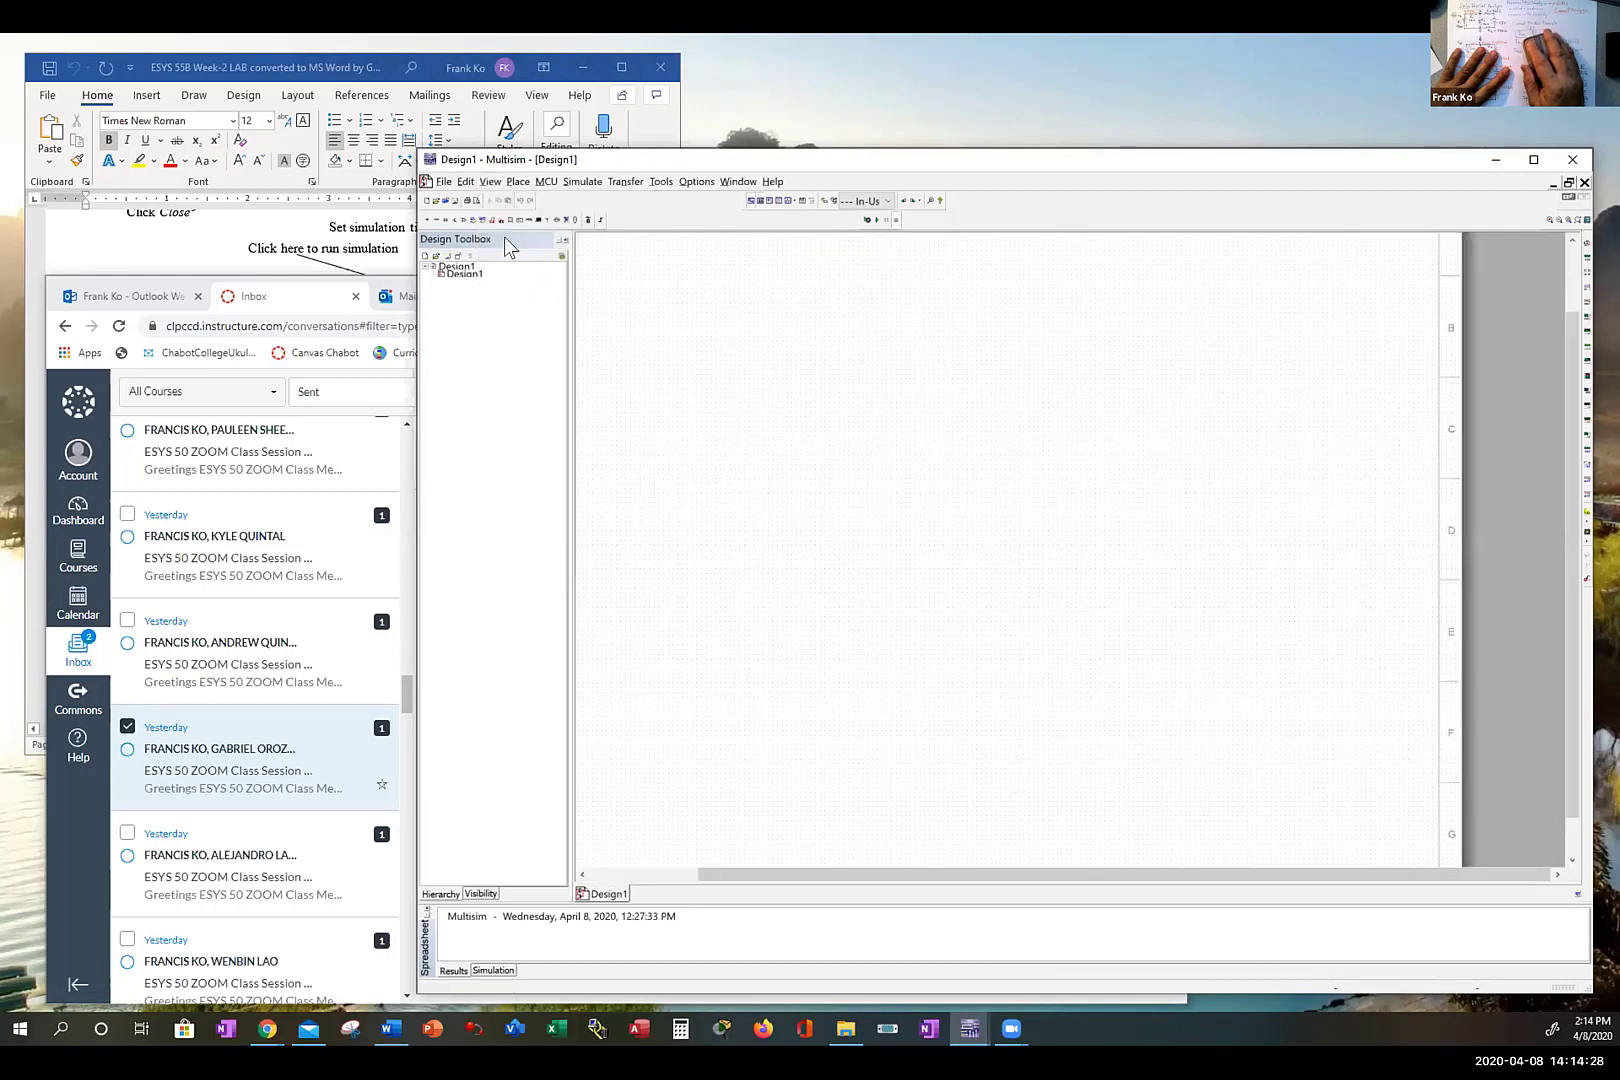
click(490, 183)
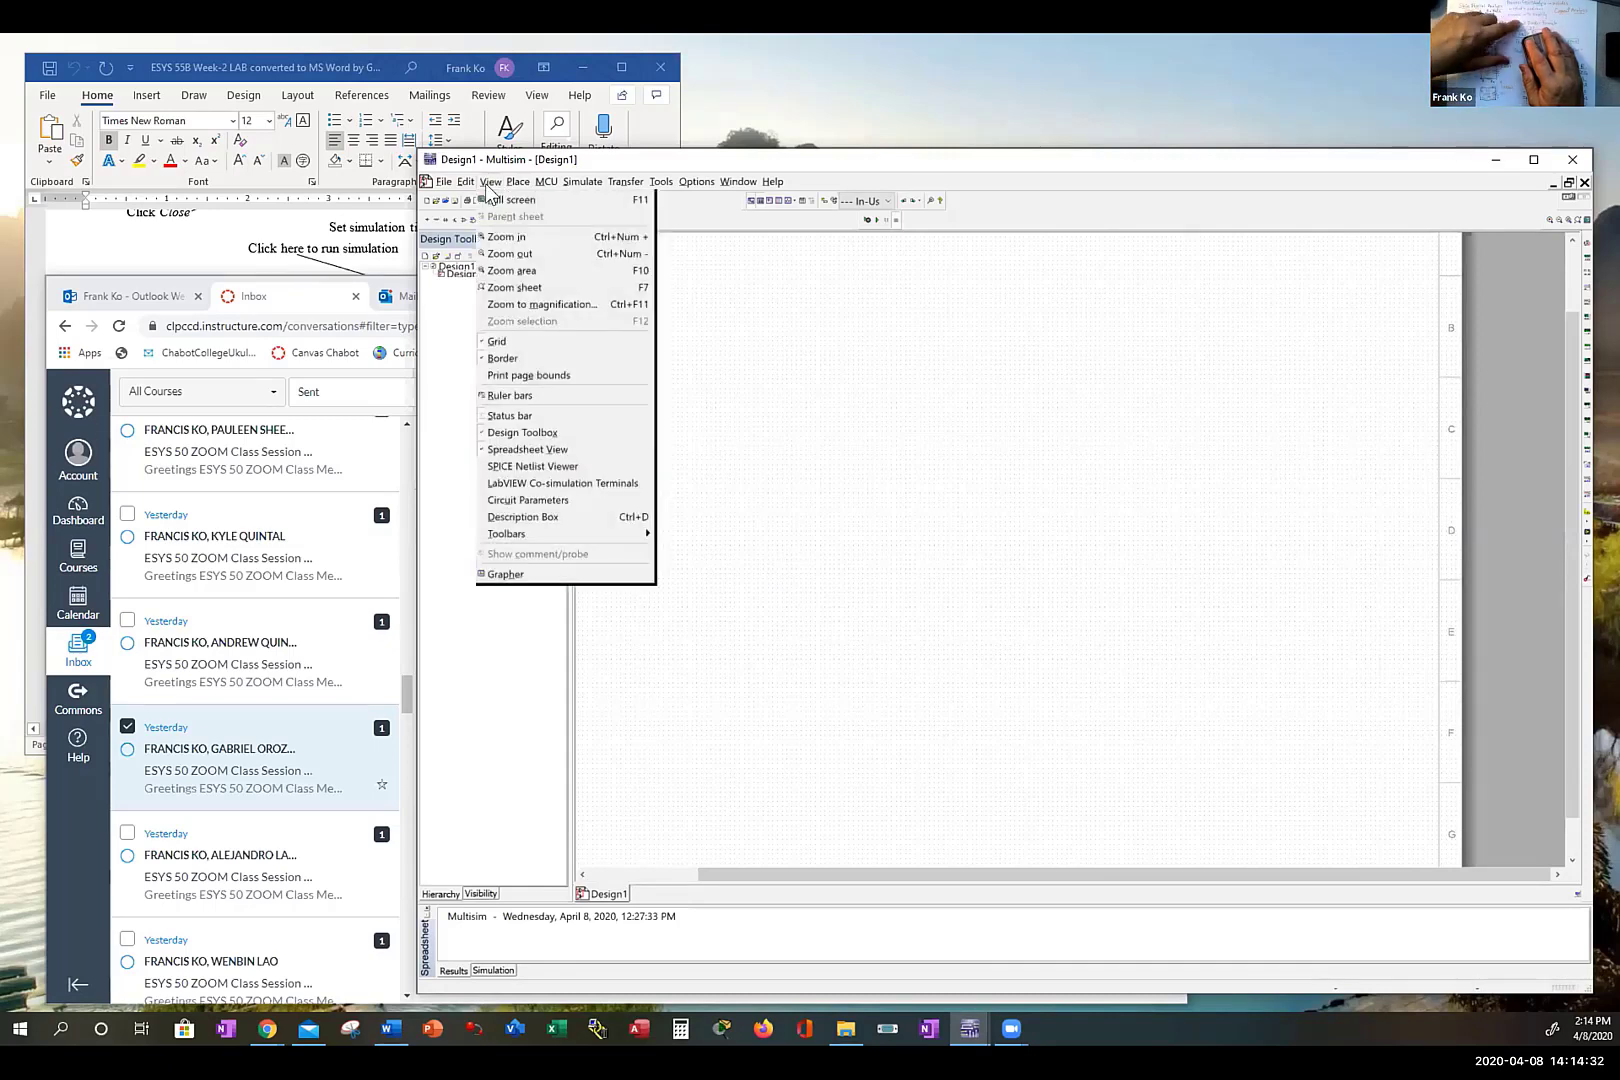
click(530, 240)
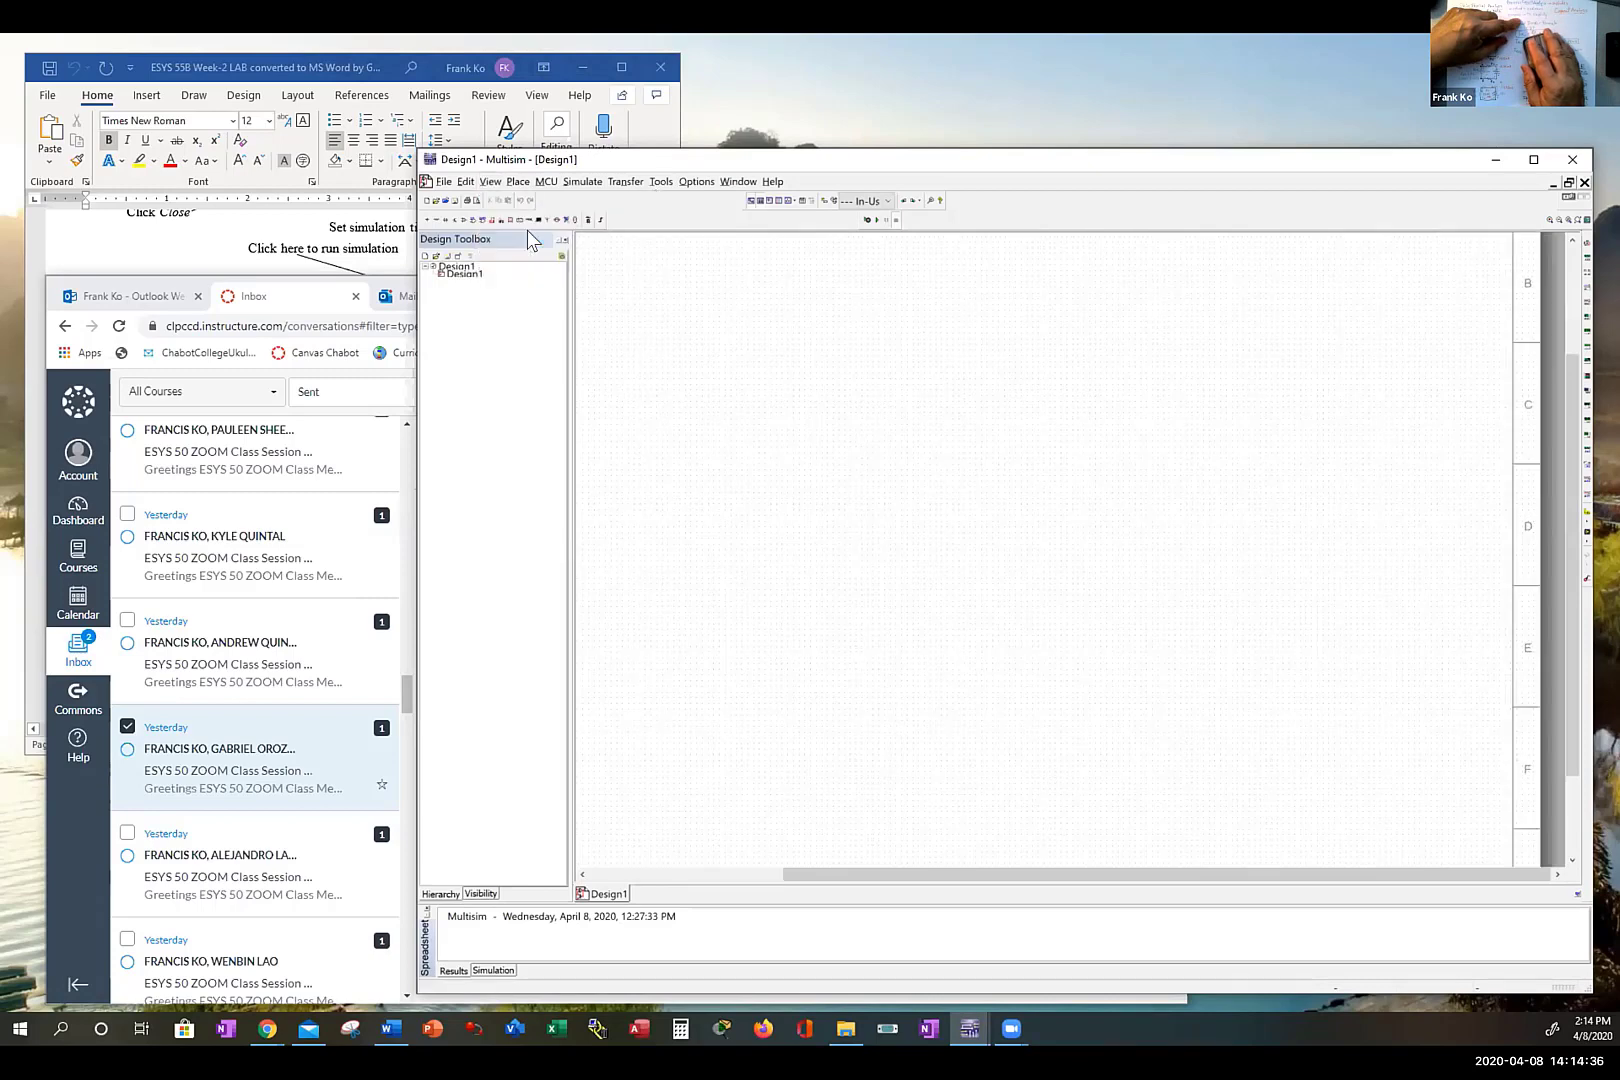
click(434, 223)
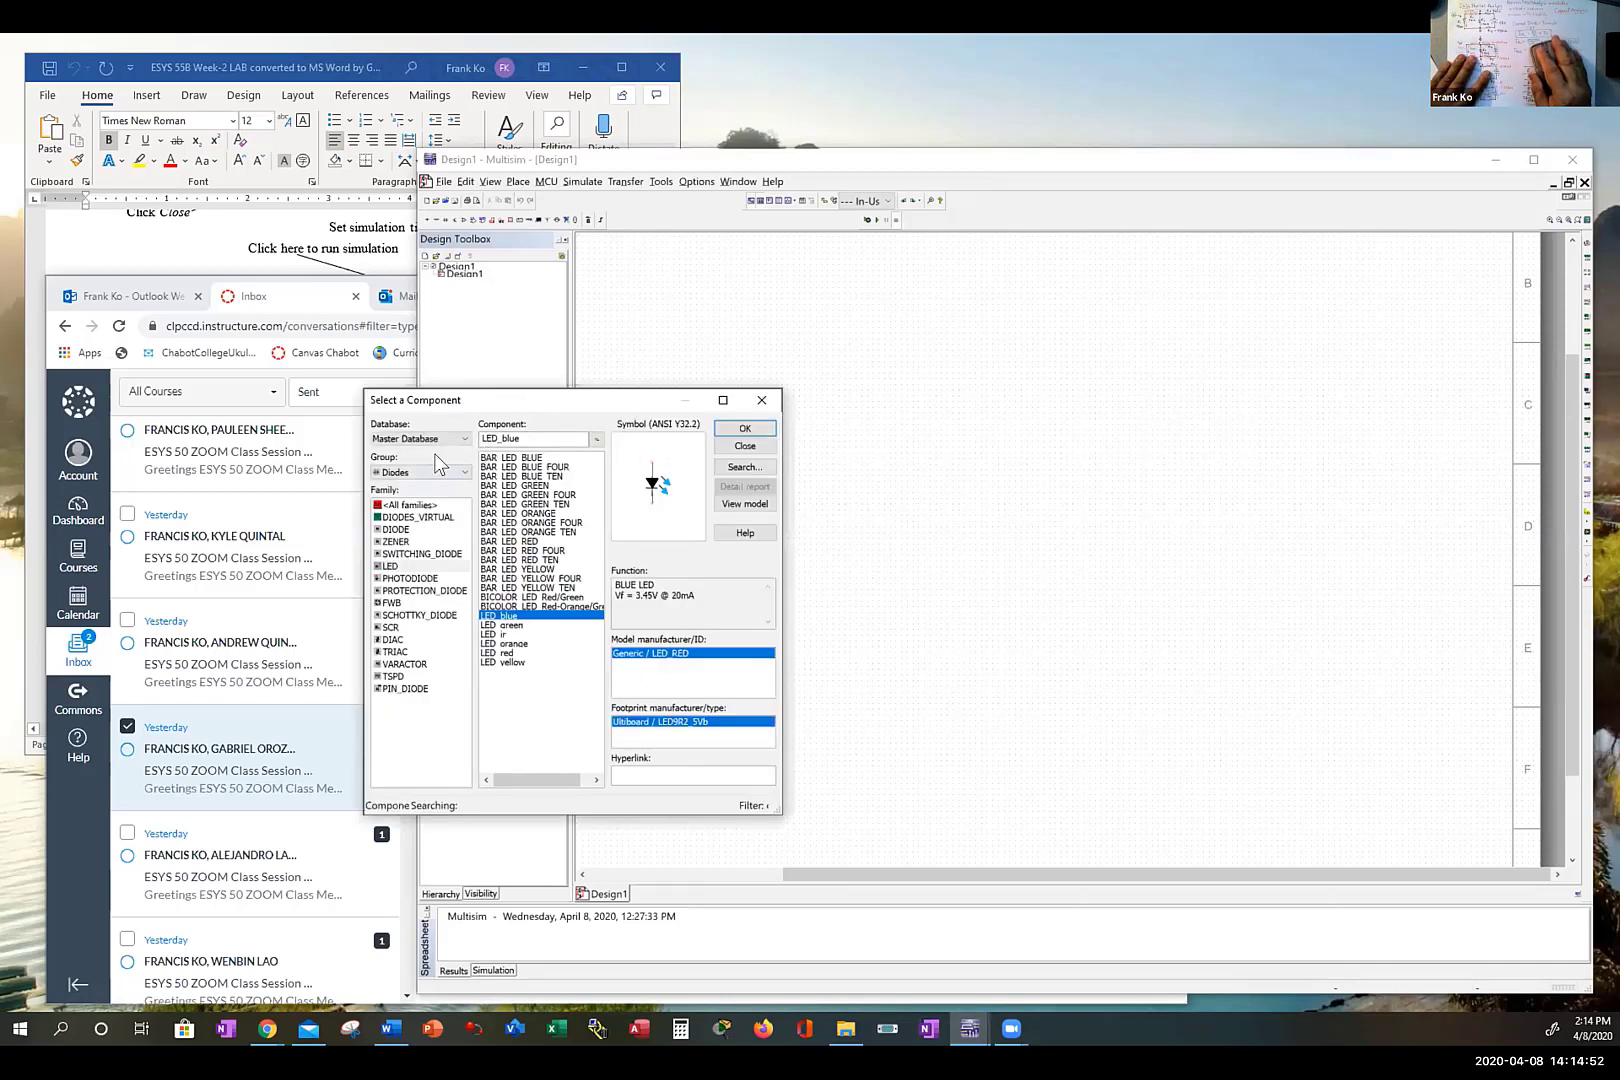
click(424, 227)
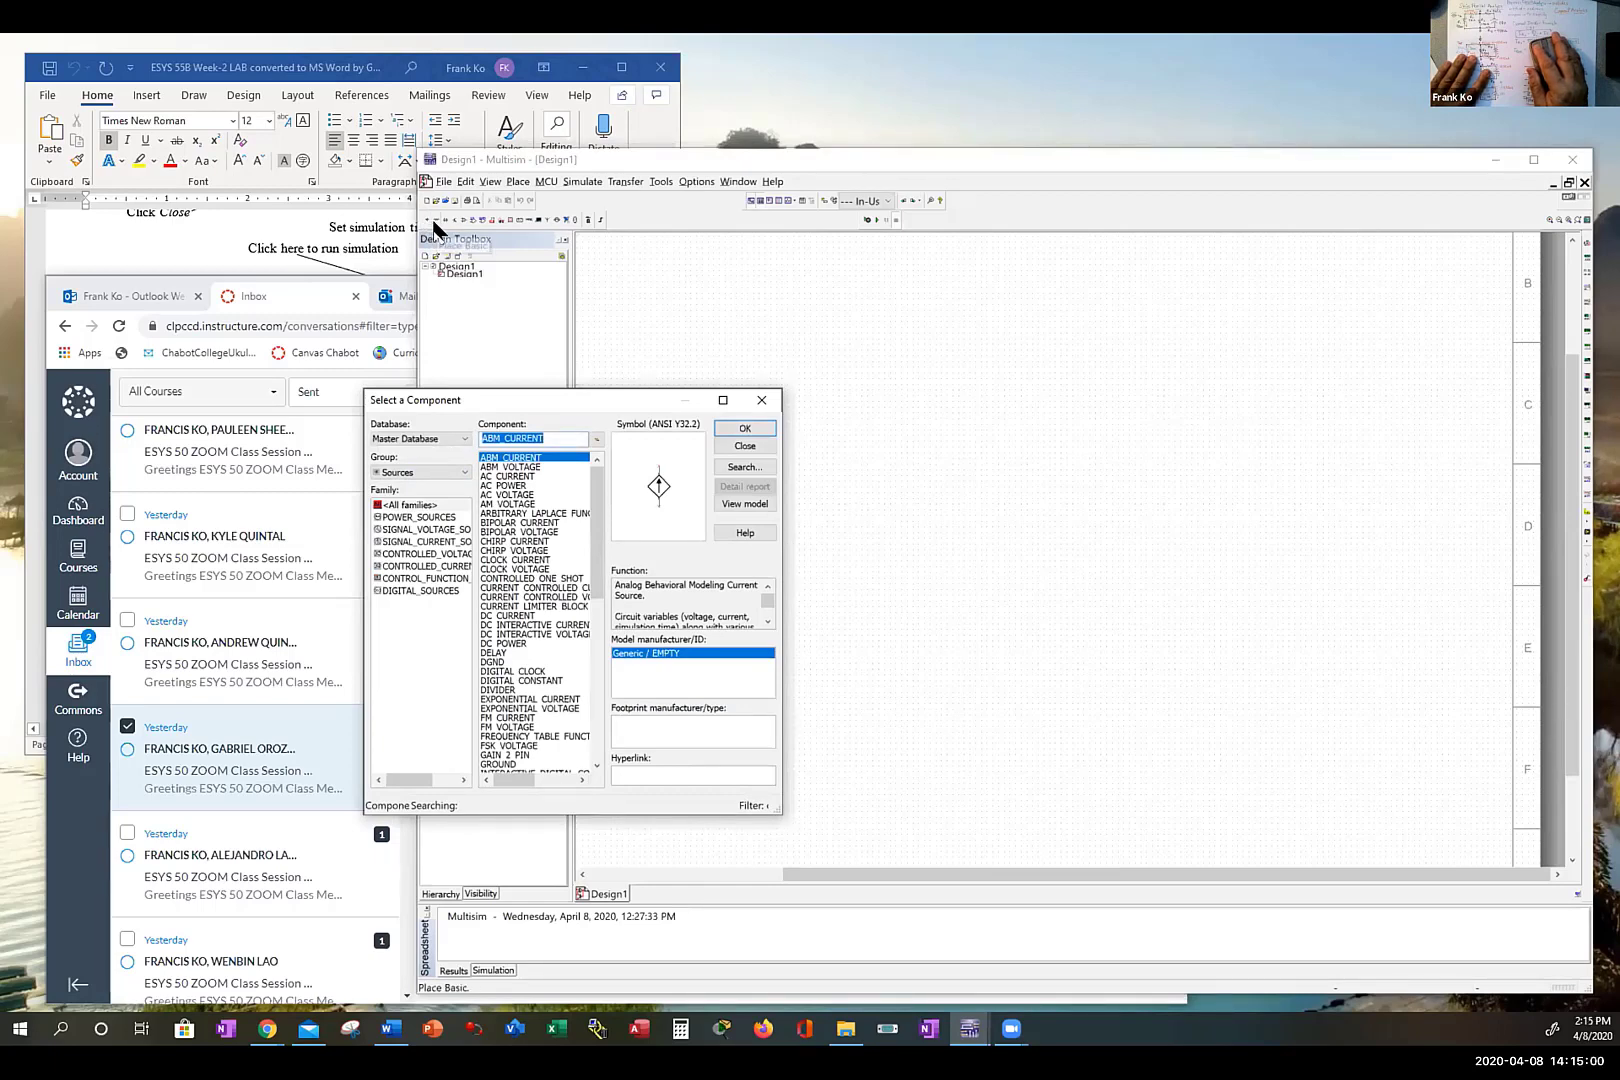
click(433, 228)
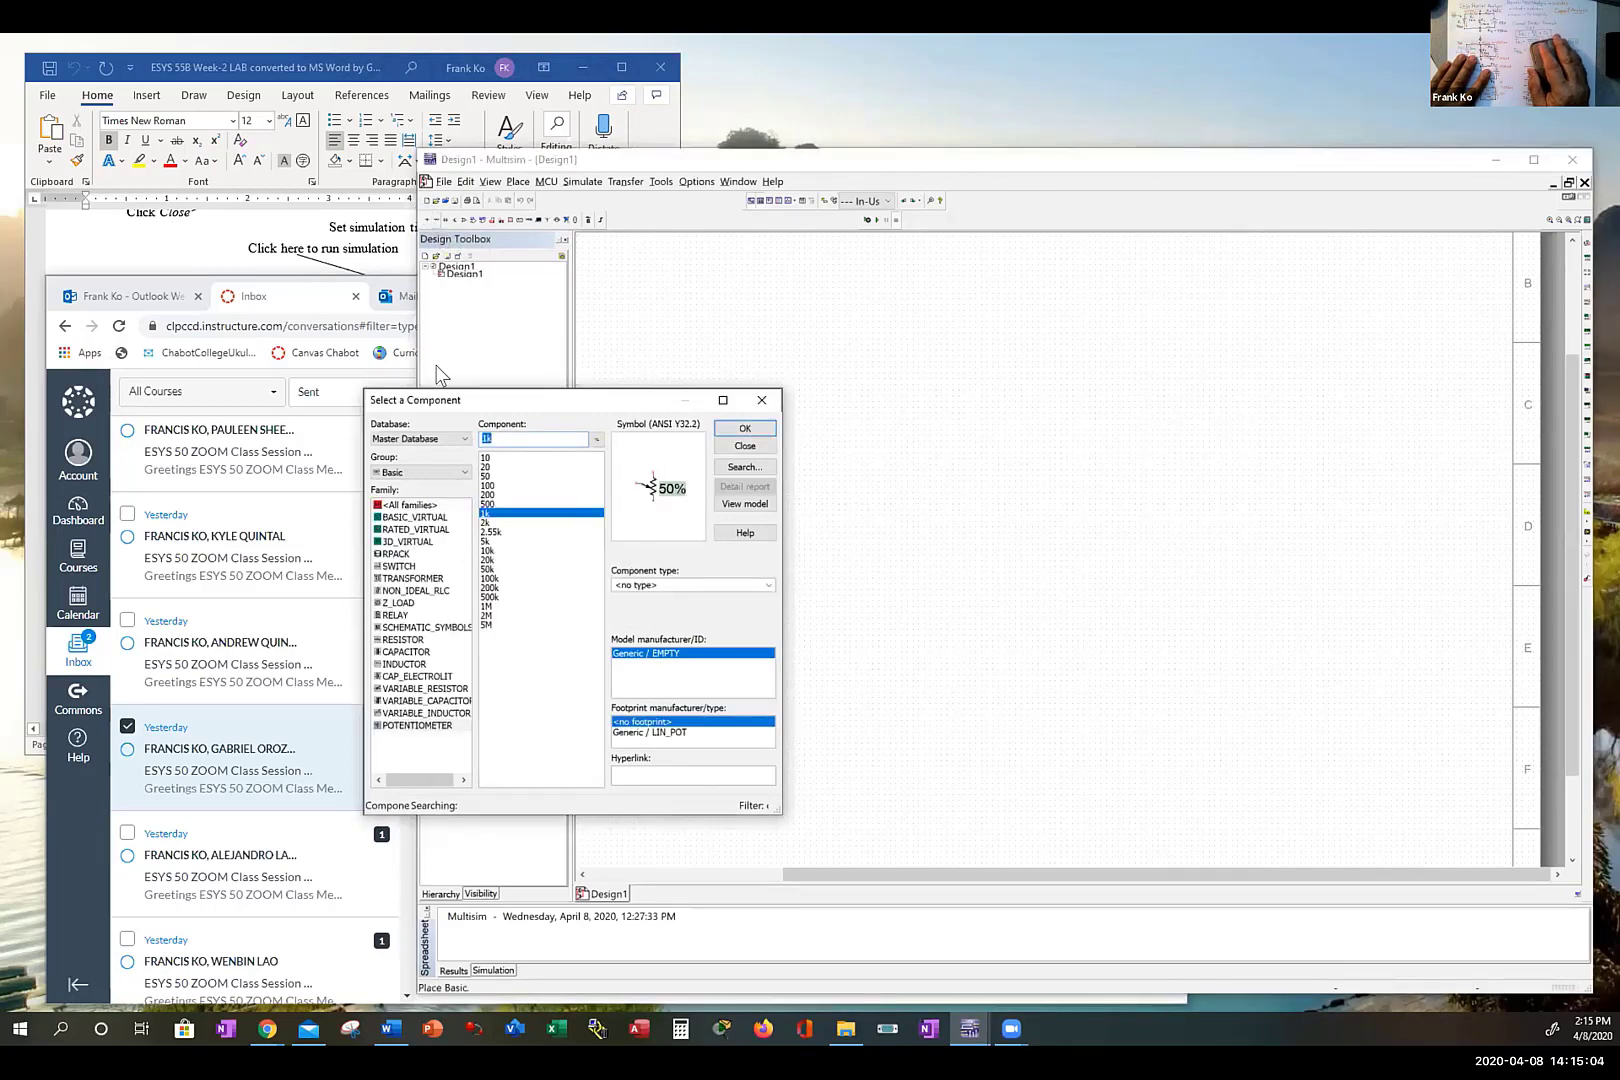
click(421, 639)
click(430, 652)
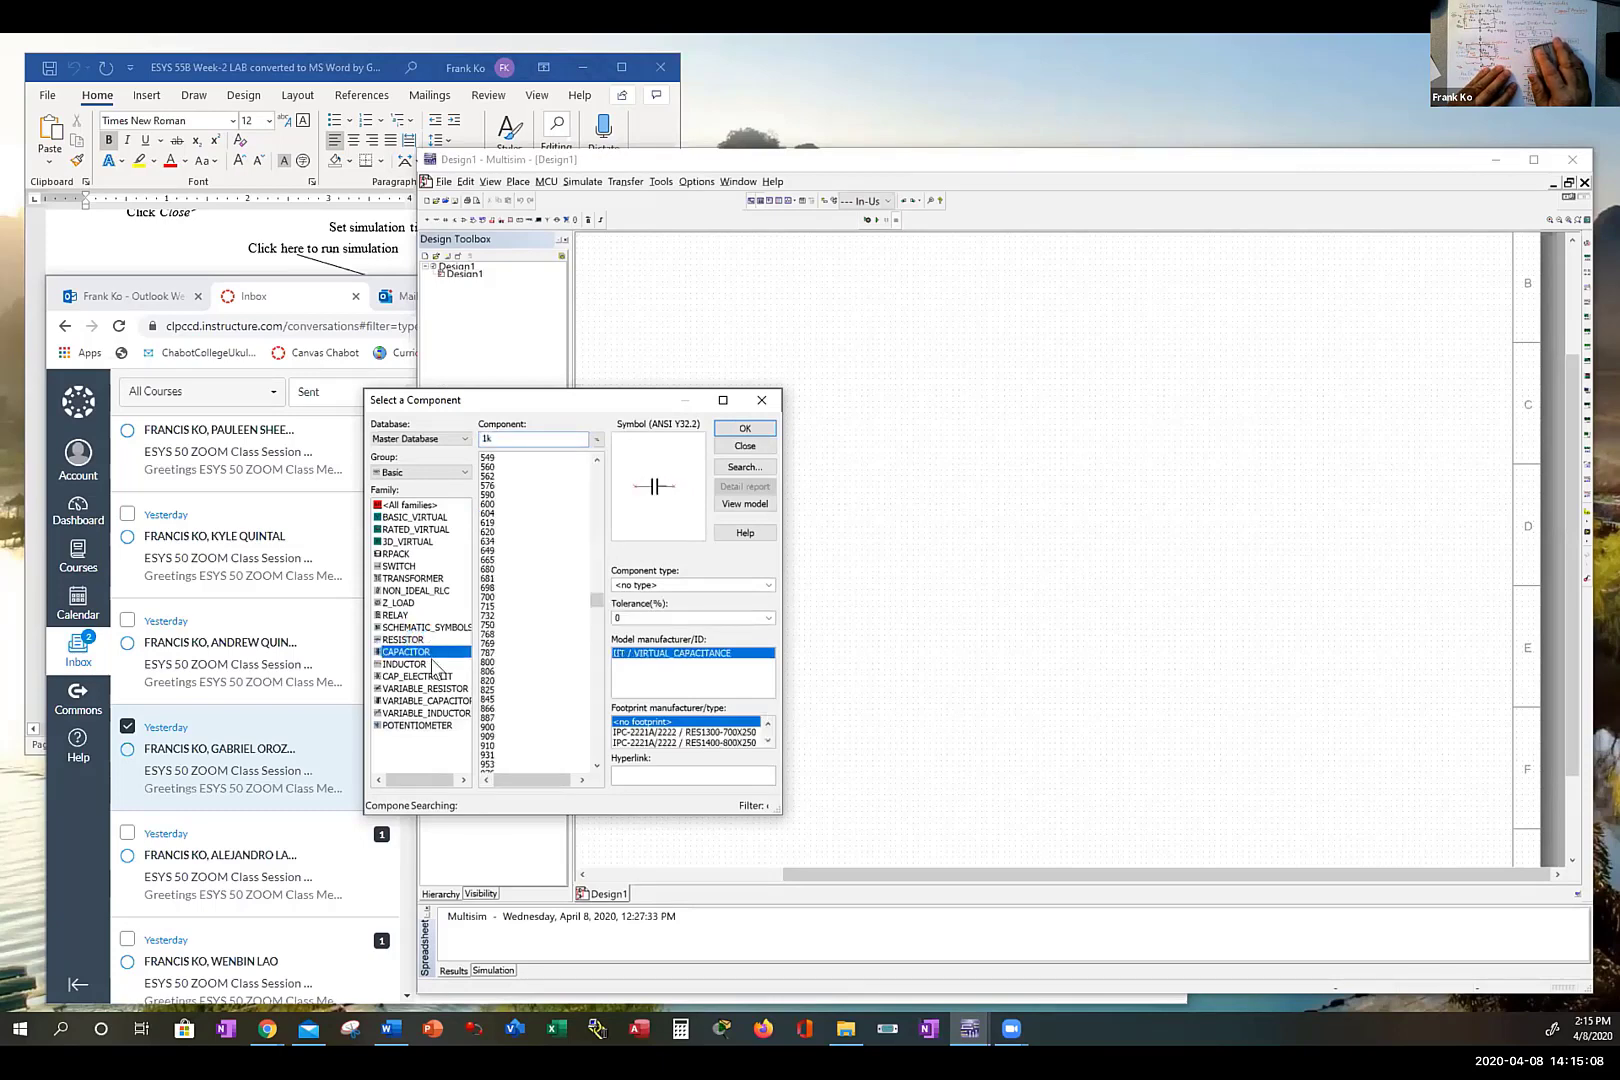
click(434, 665)
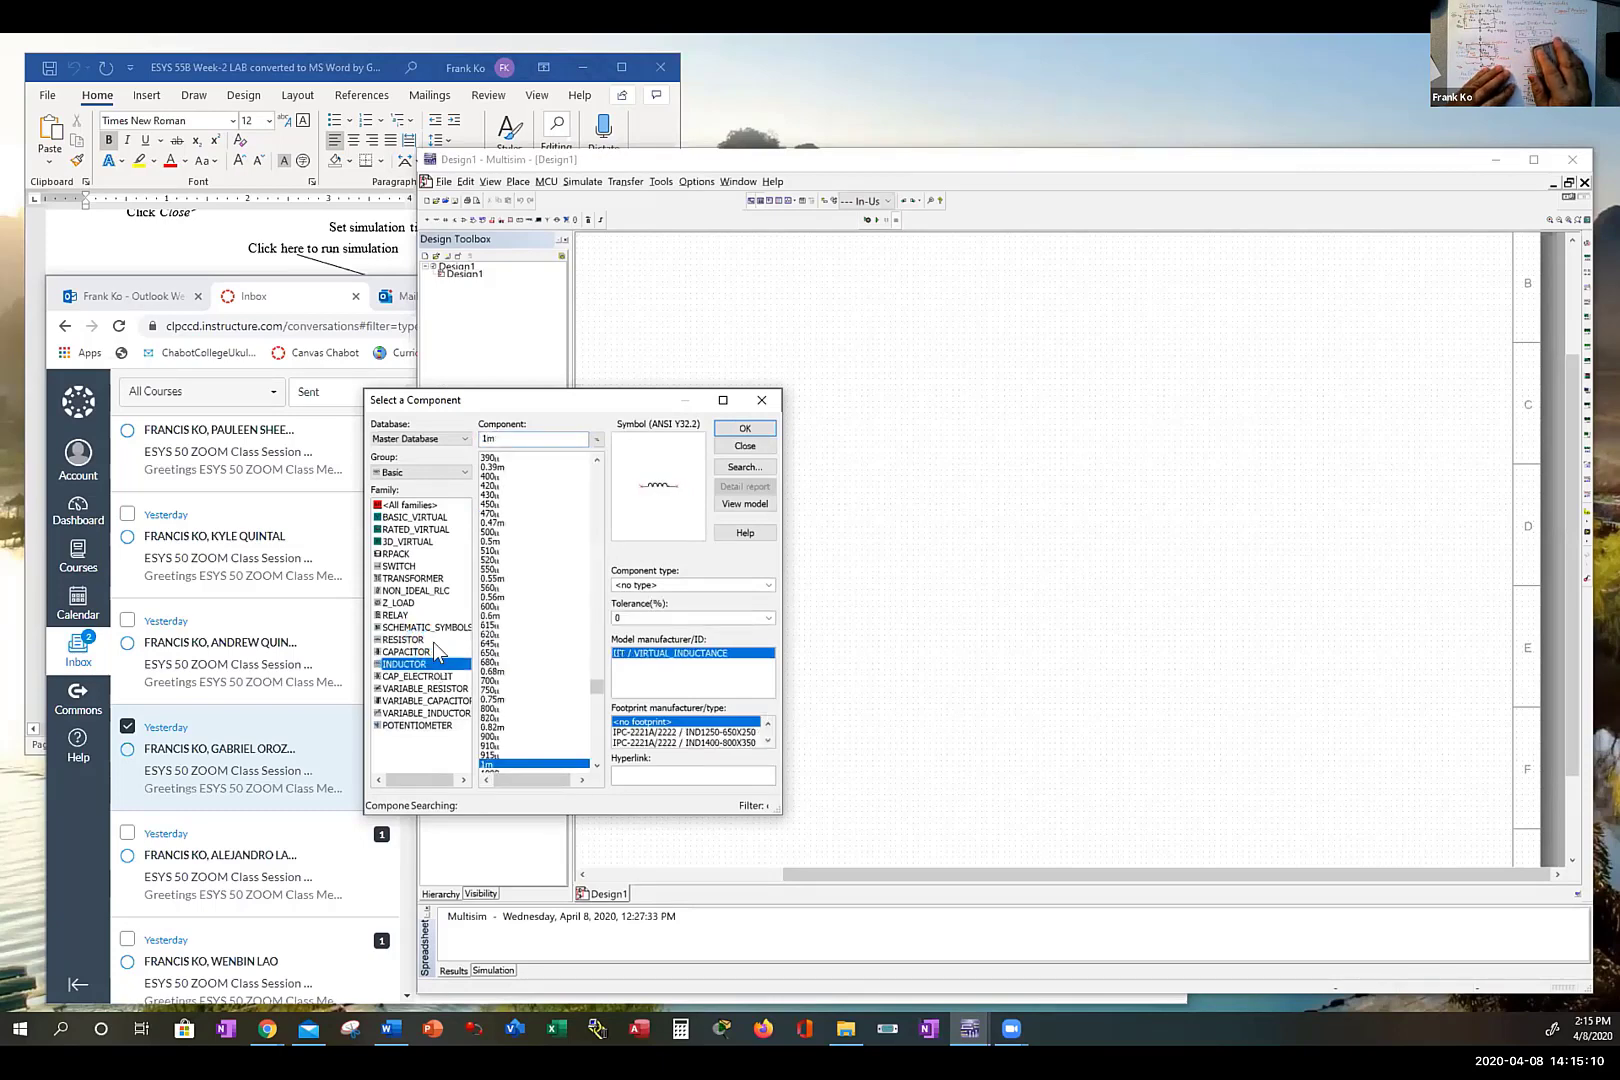
click(436, 652)
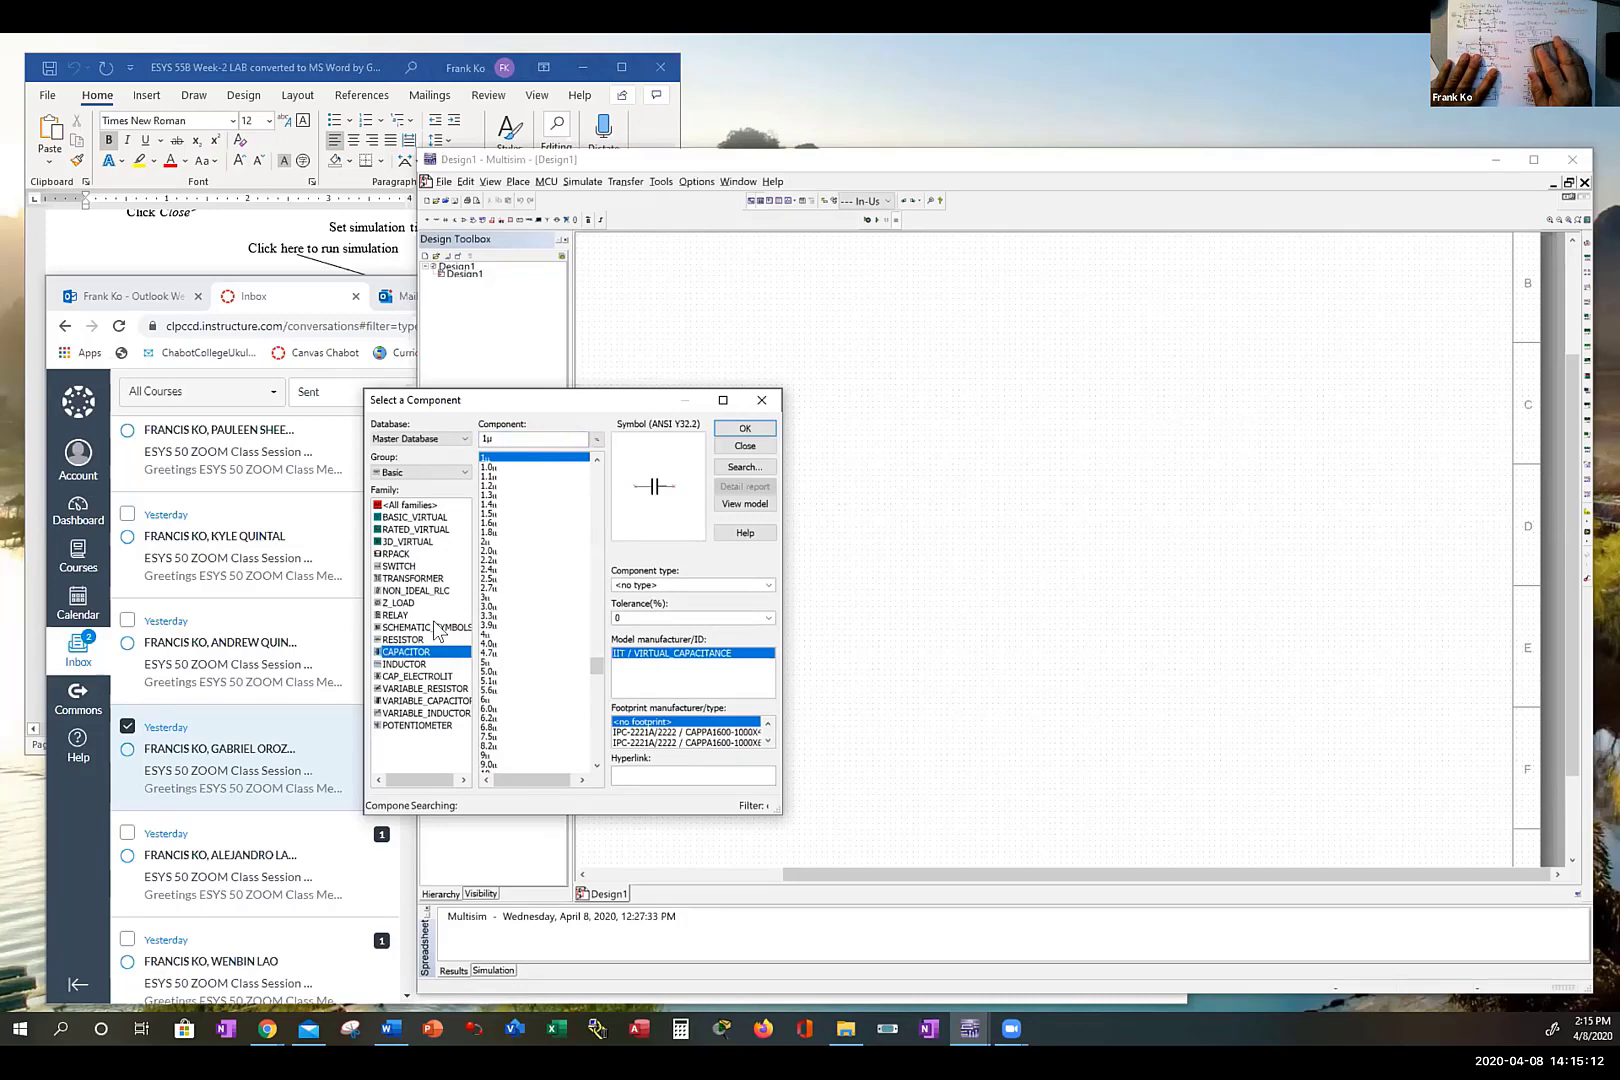
click(447, 224)
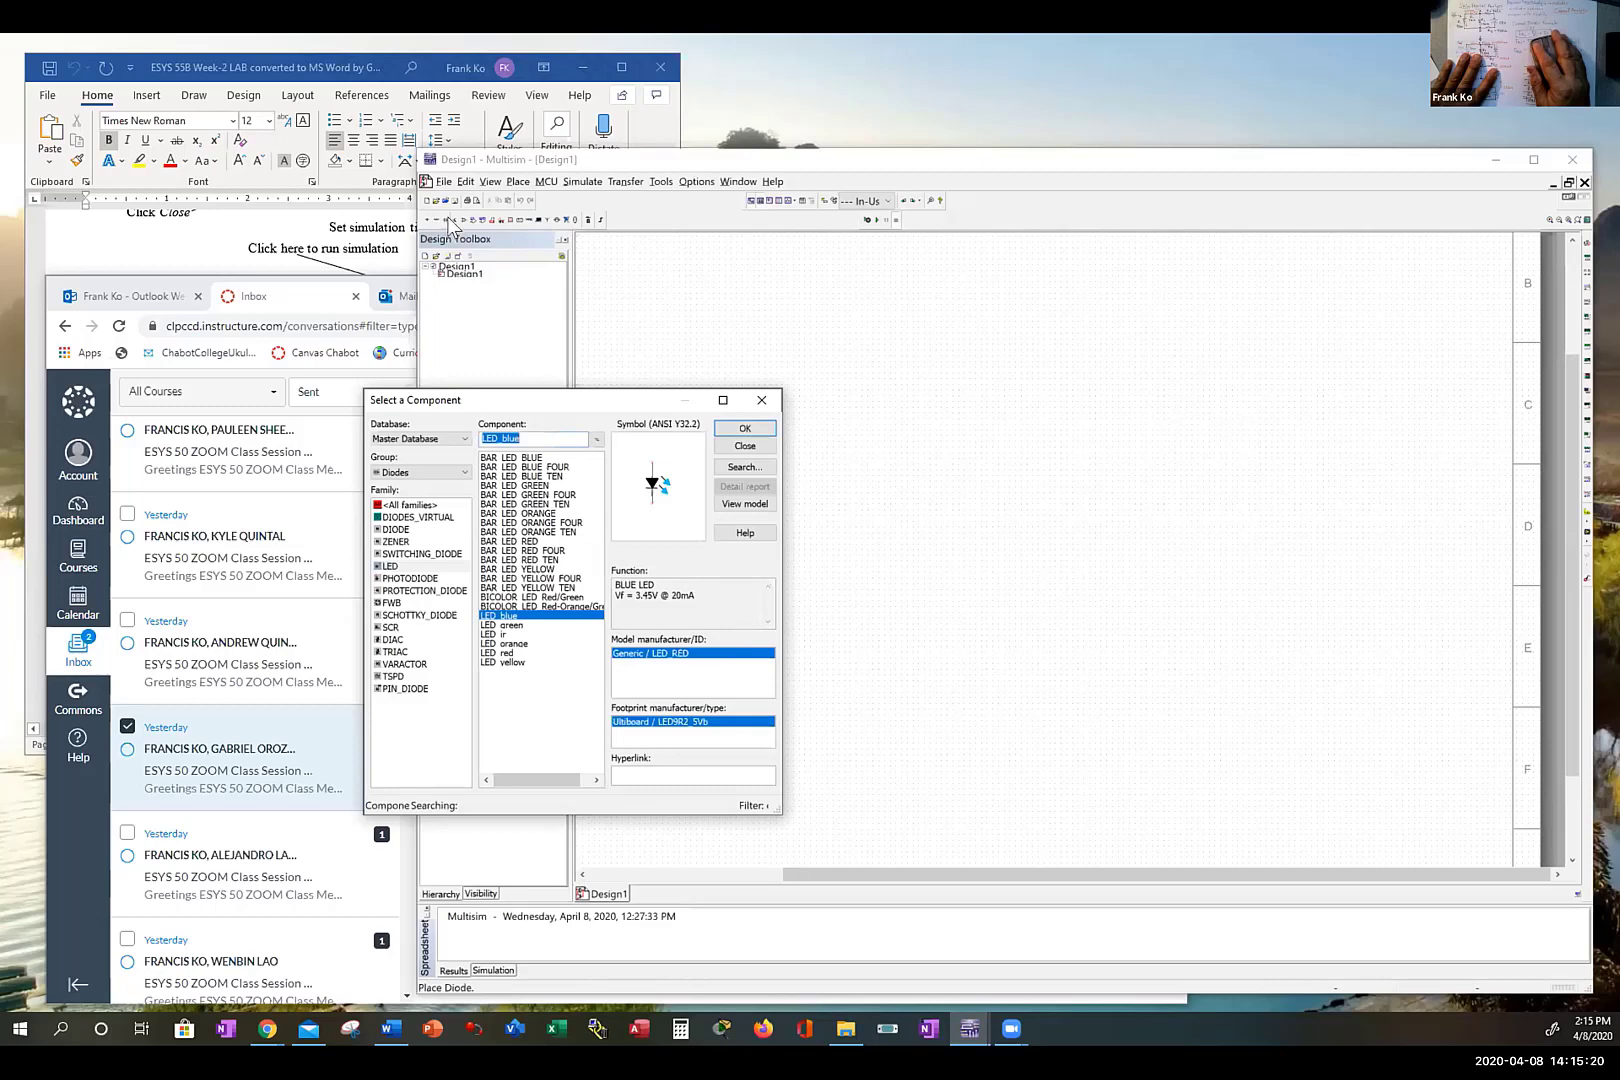
click(455, 220)
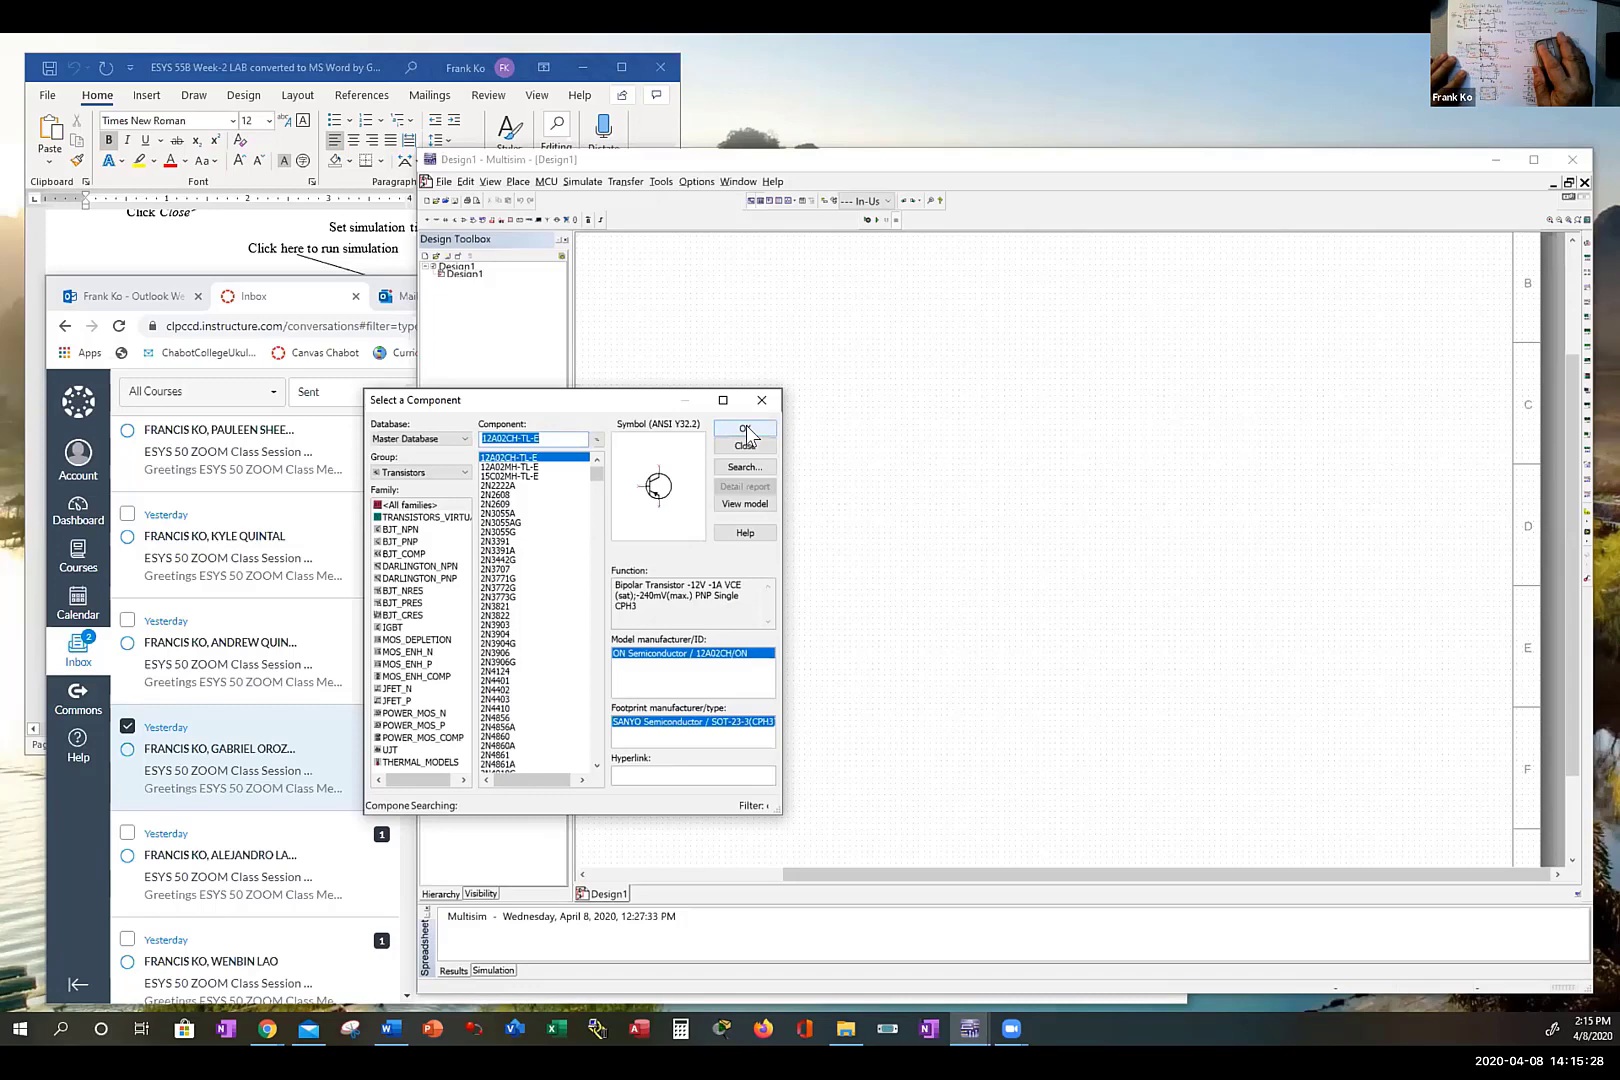
Step: Place five separate 1 kΩ resistors from the Basic group's RESISTOR family, spread across the upper part of the schematic
click(432, 216)
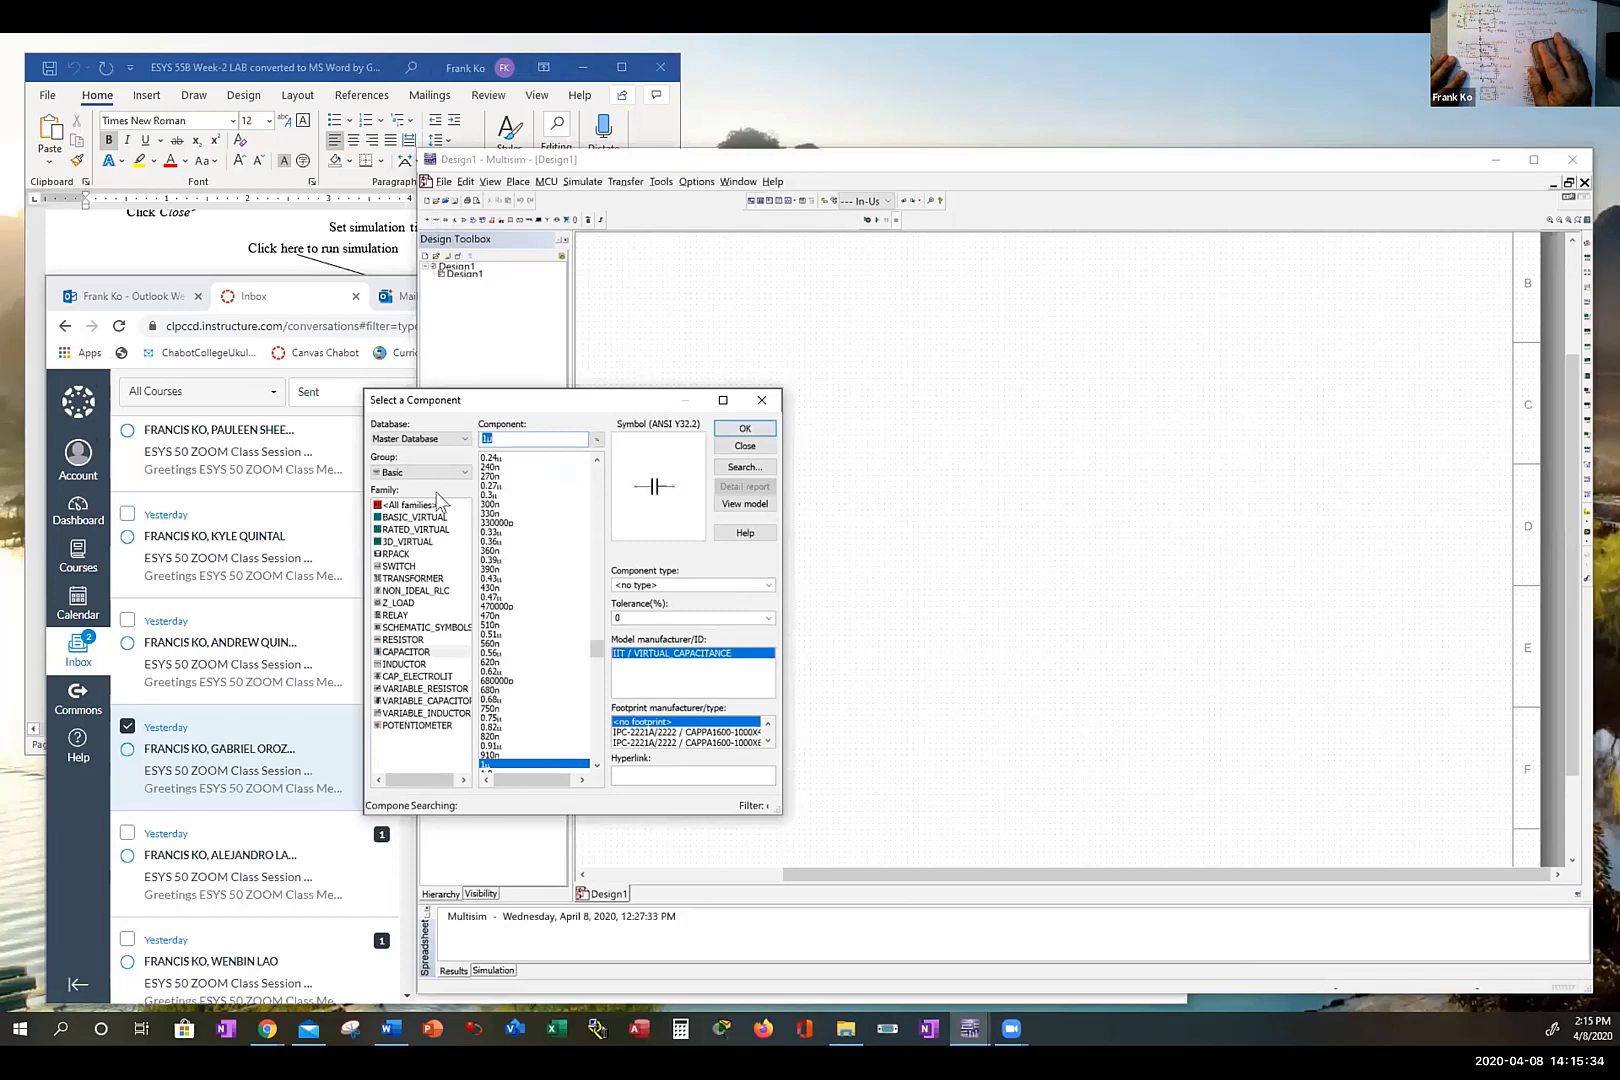
click(410, 640)
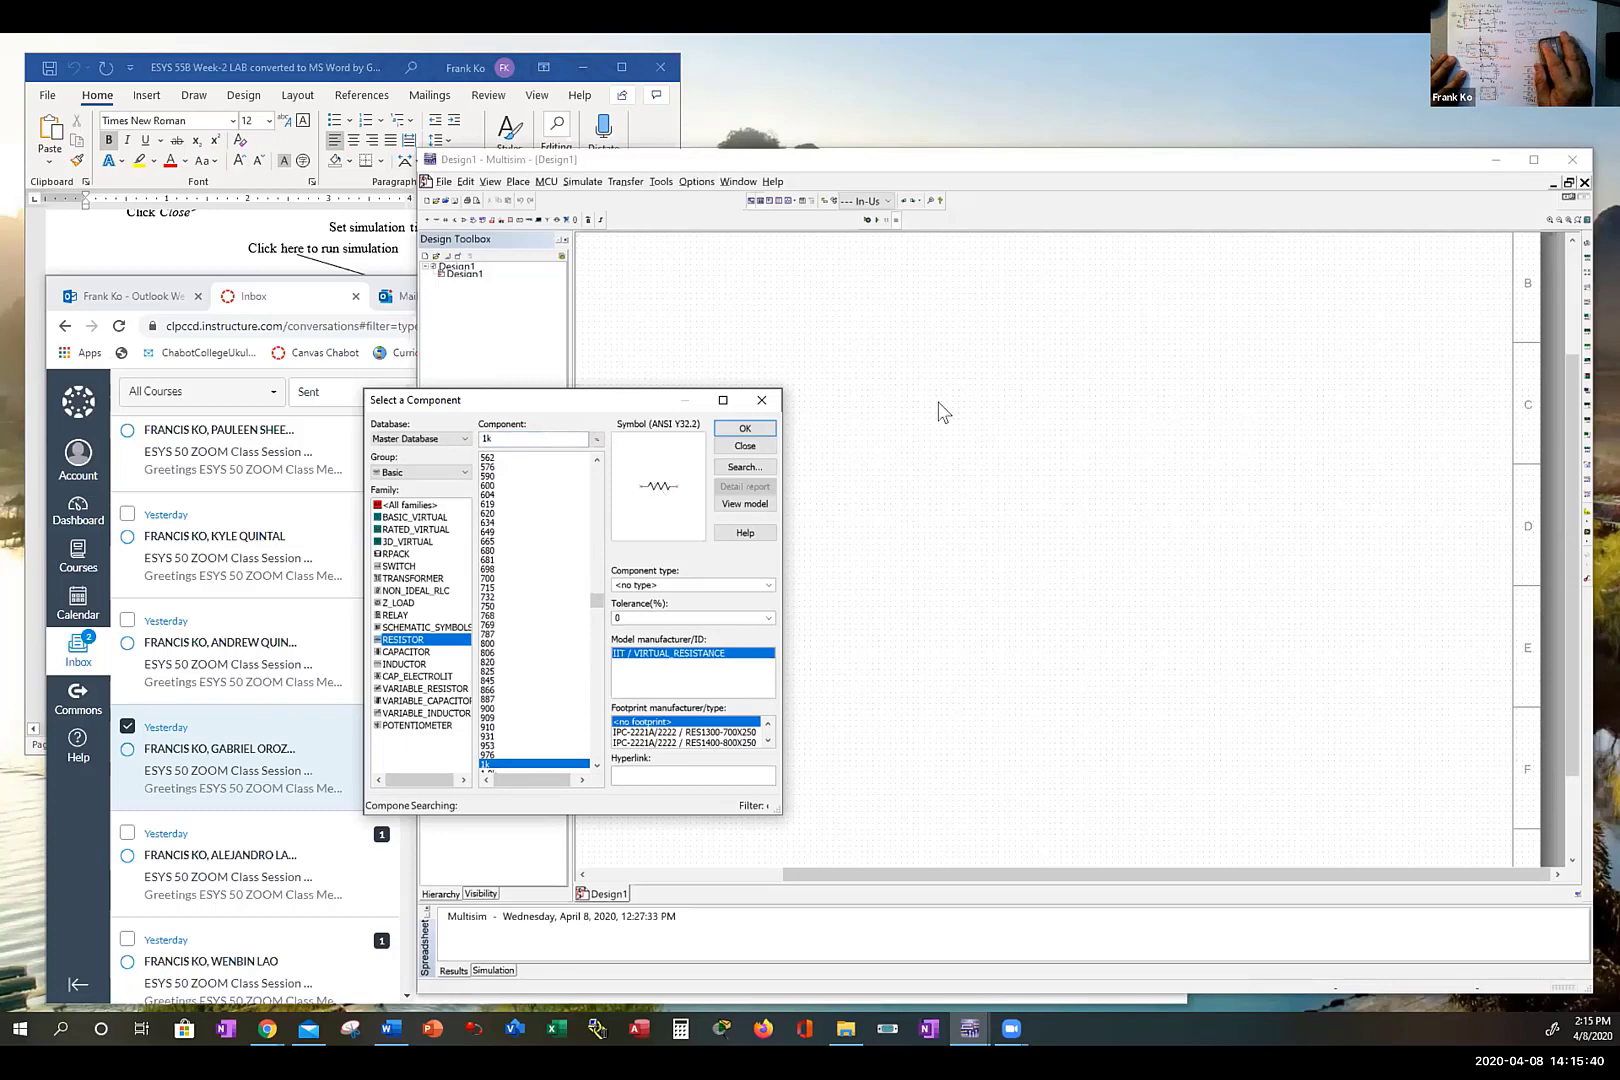
click(745, 429)
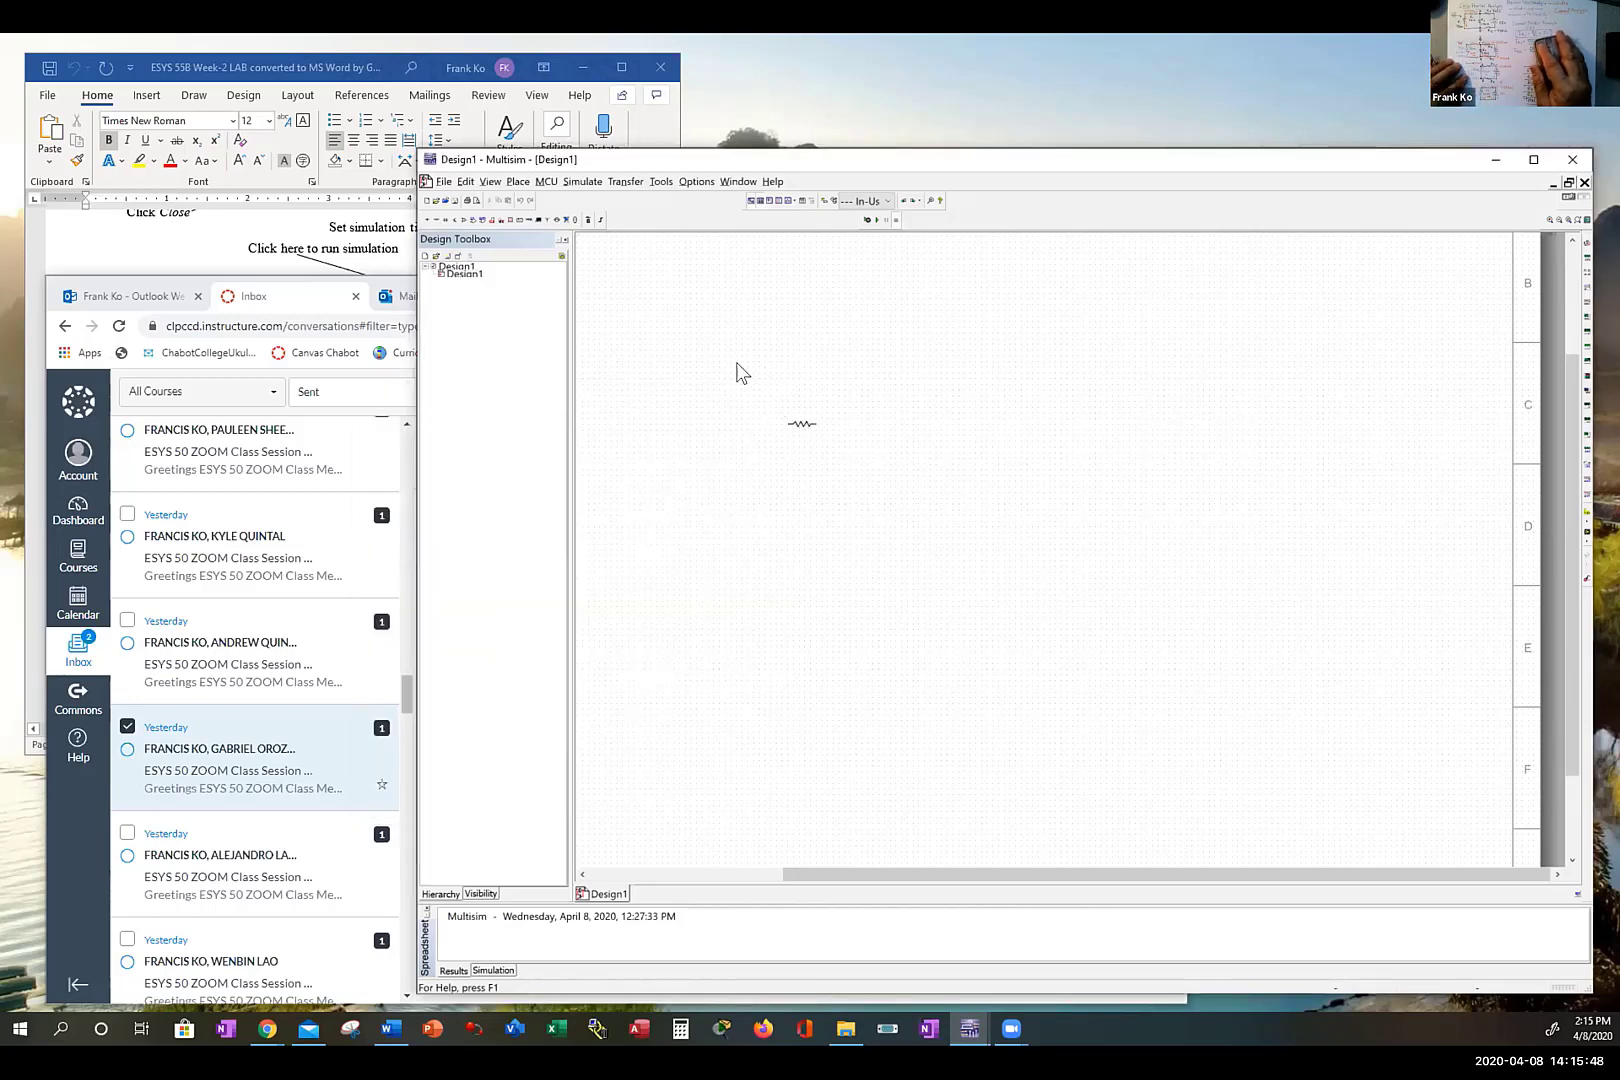
click(657, 334)
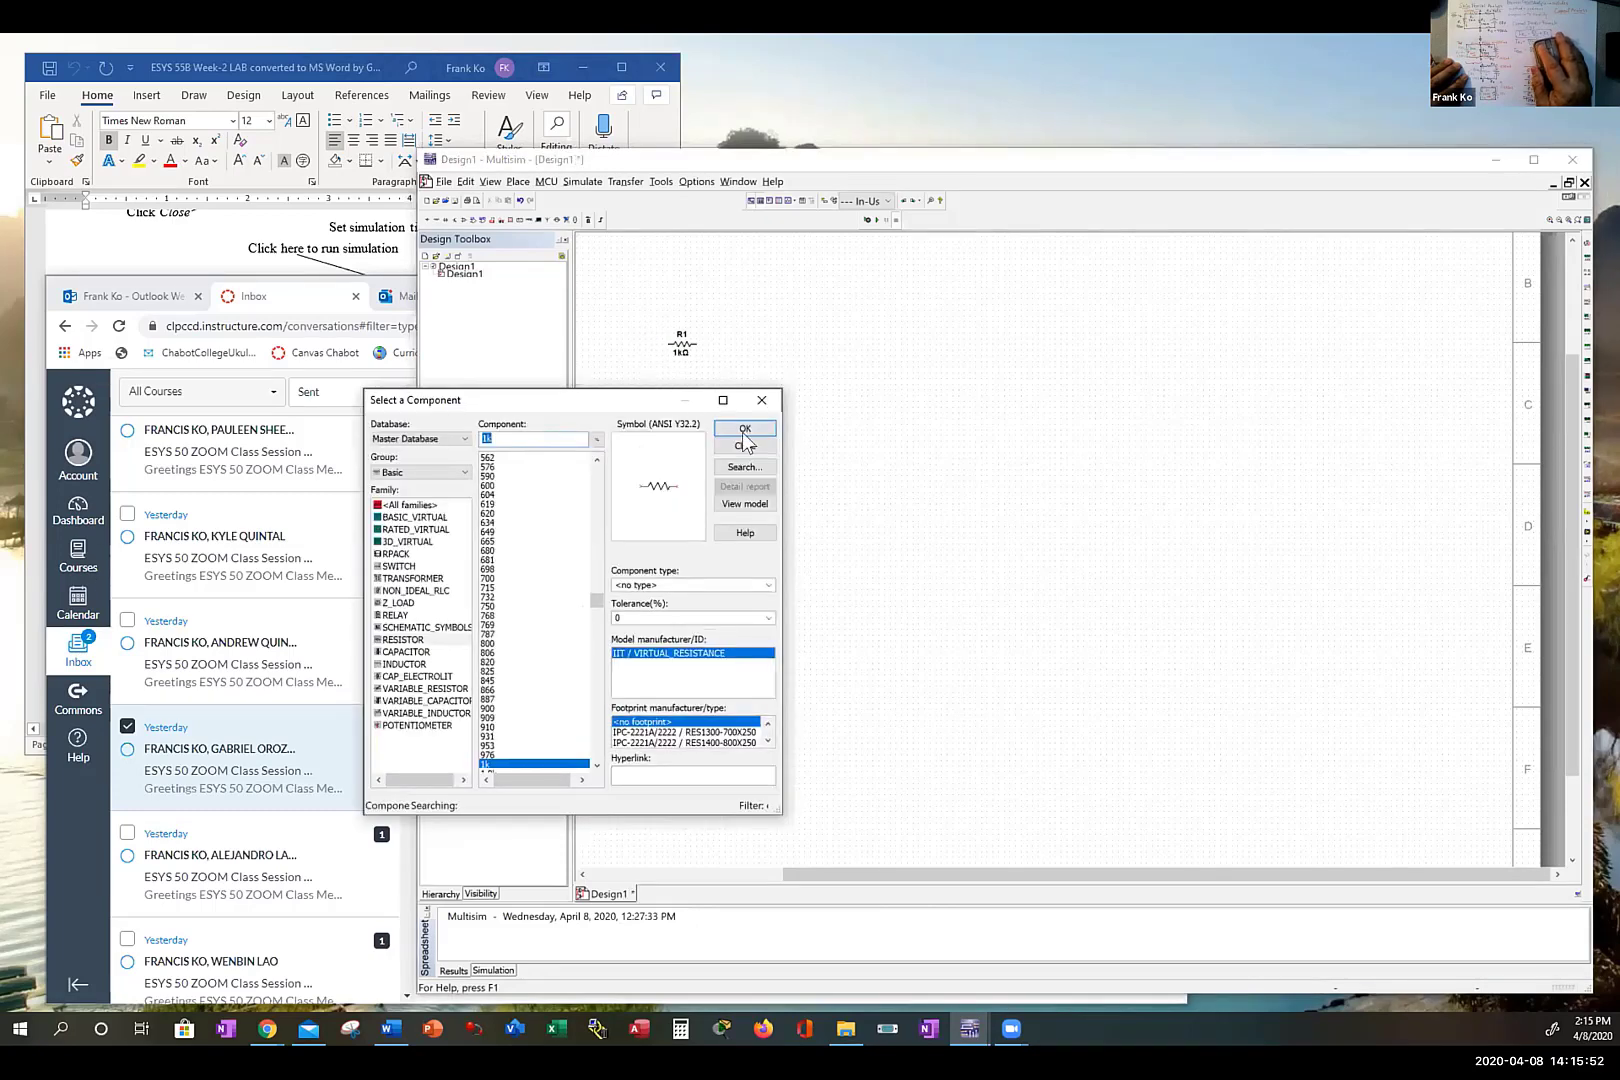
click(750, 431)
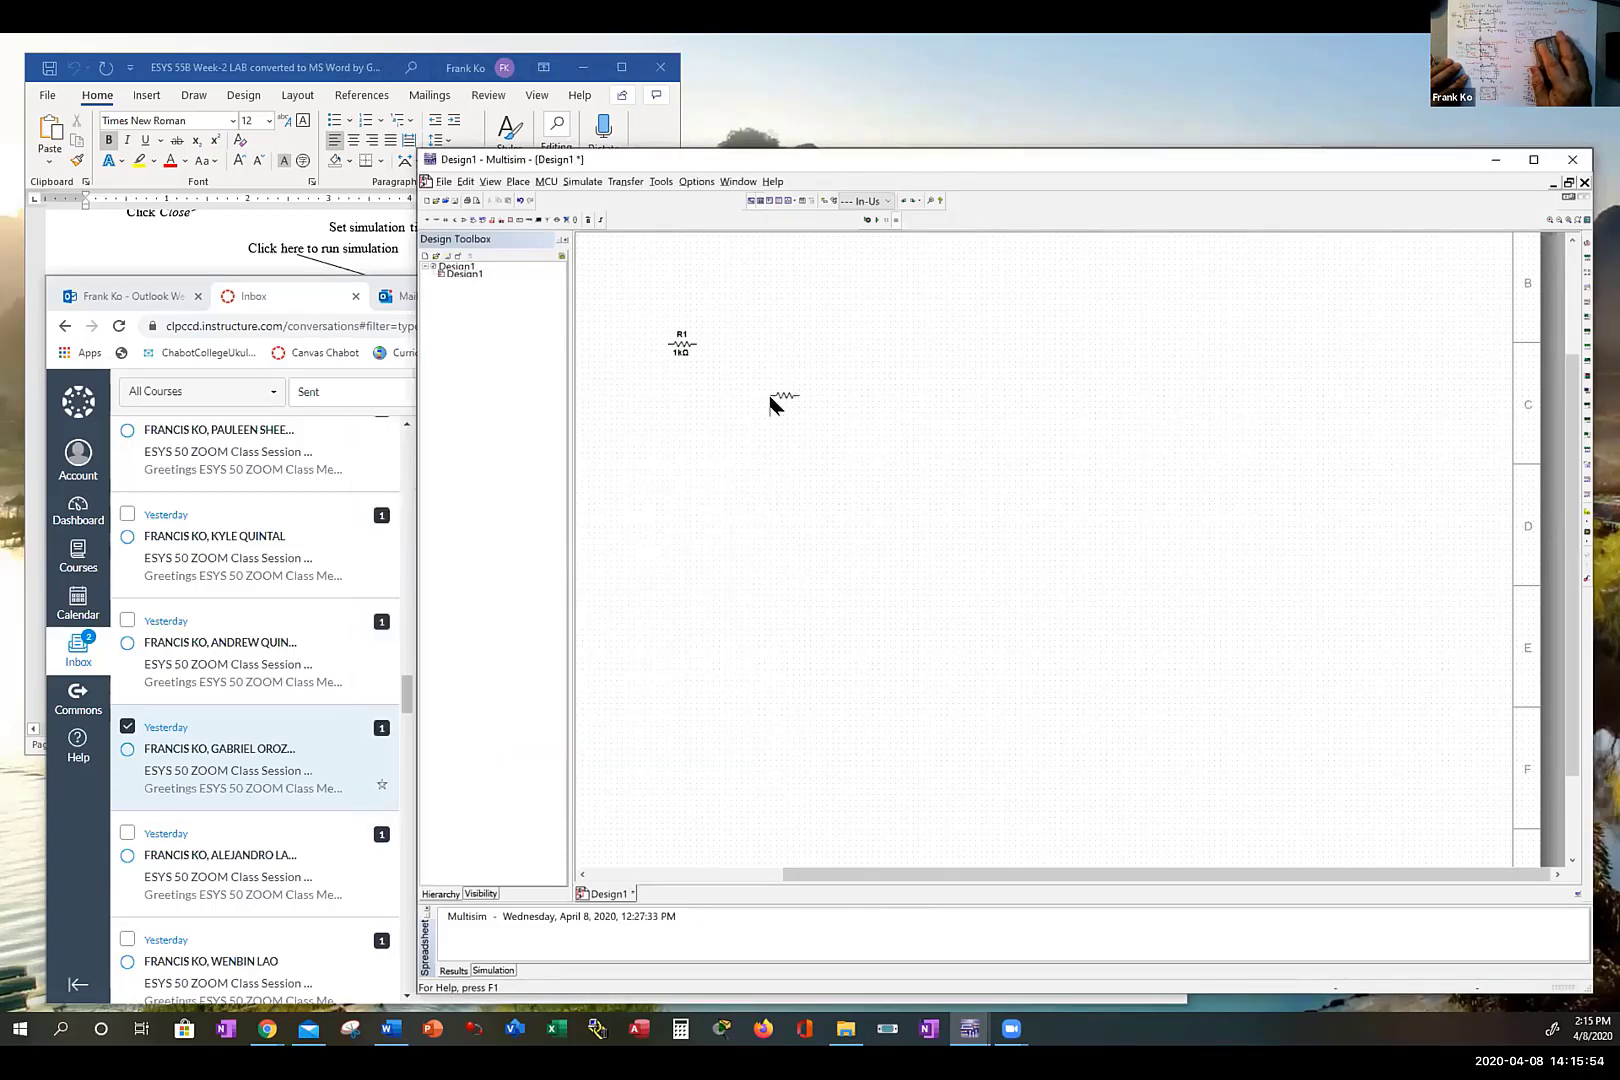
click(721, 295)
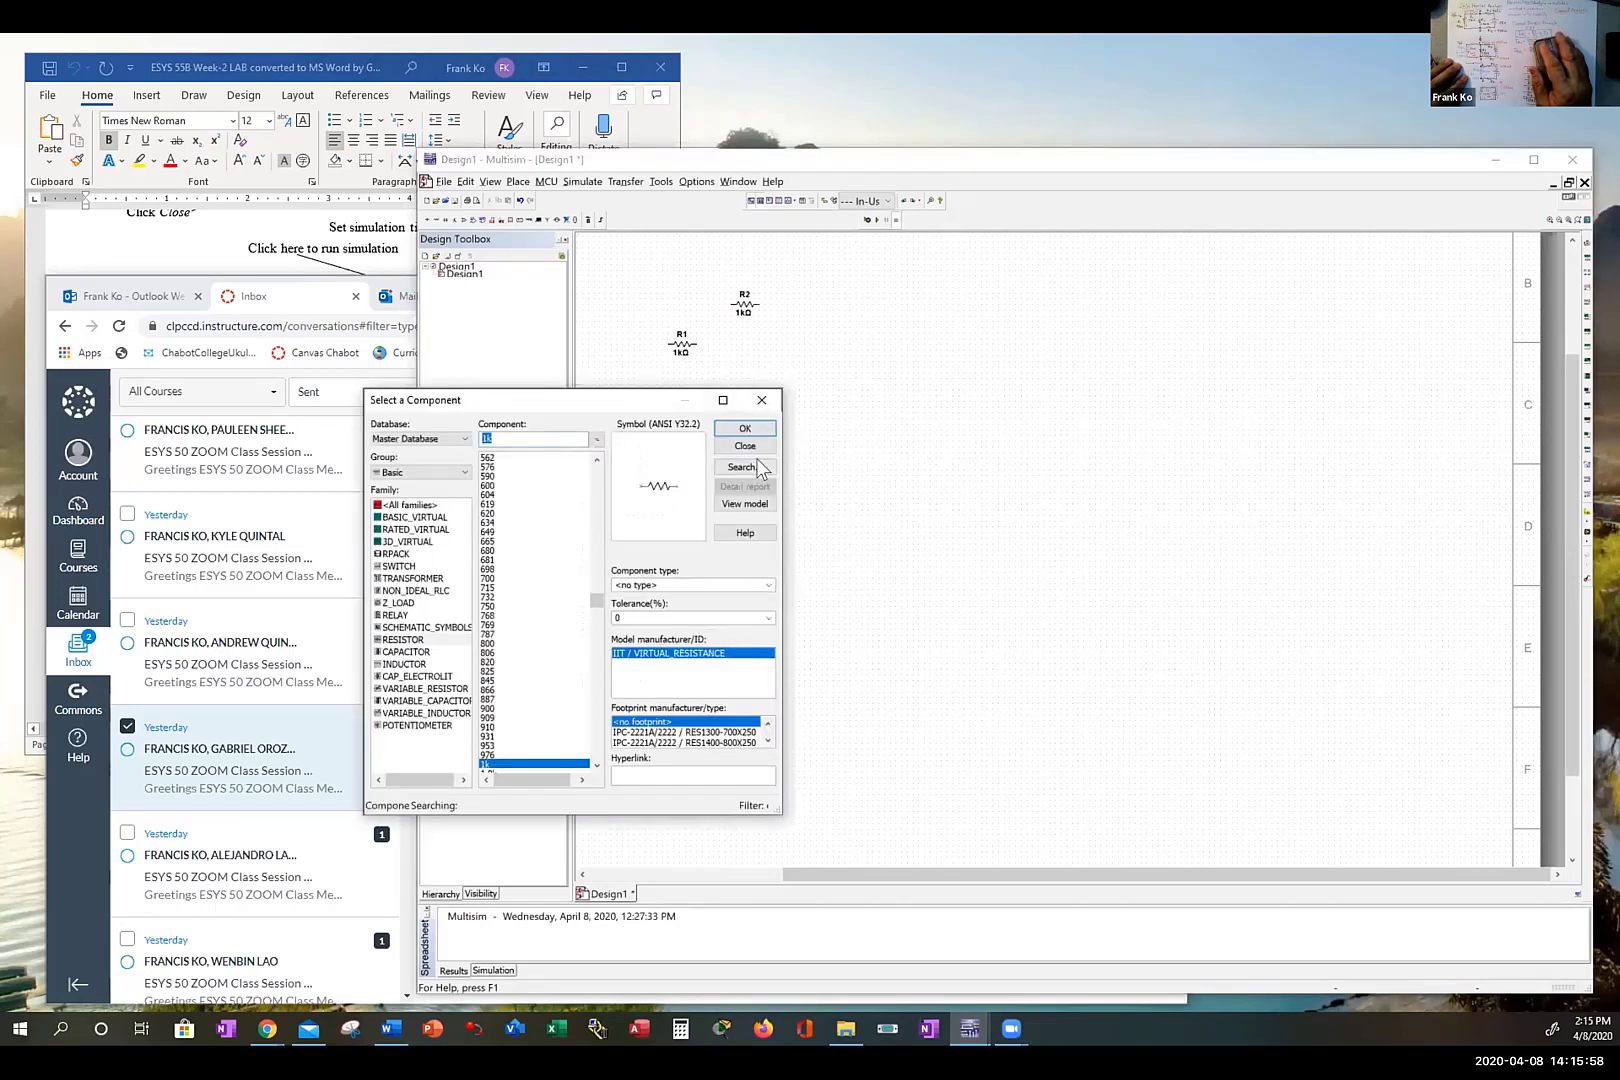
click(745, 430)
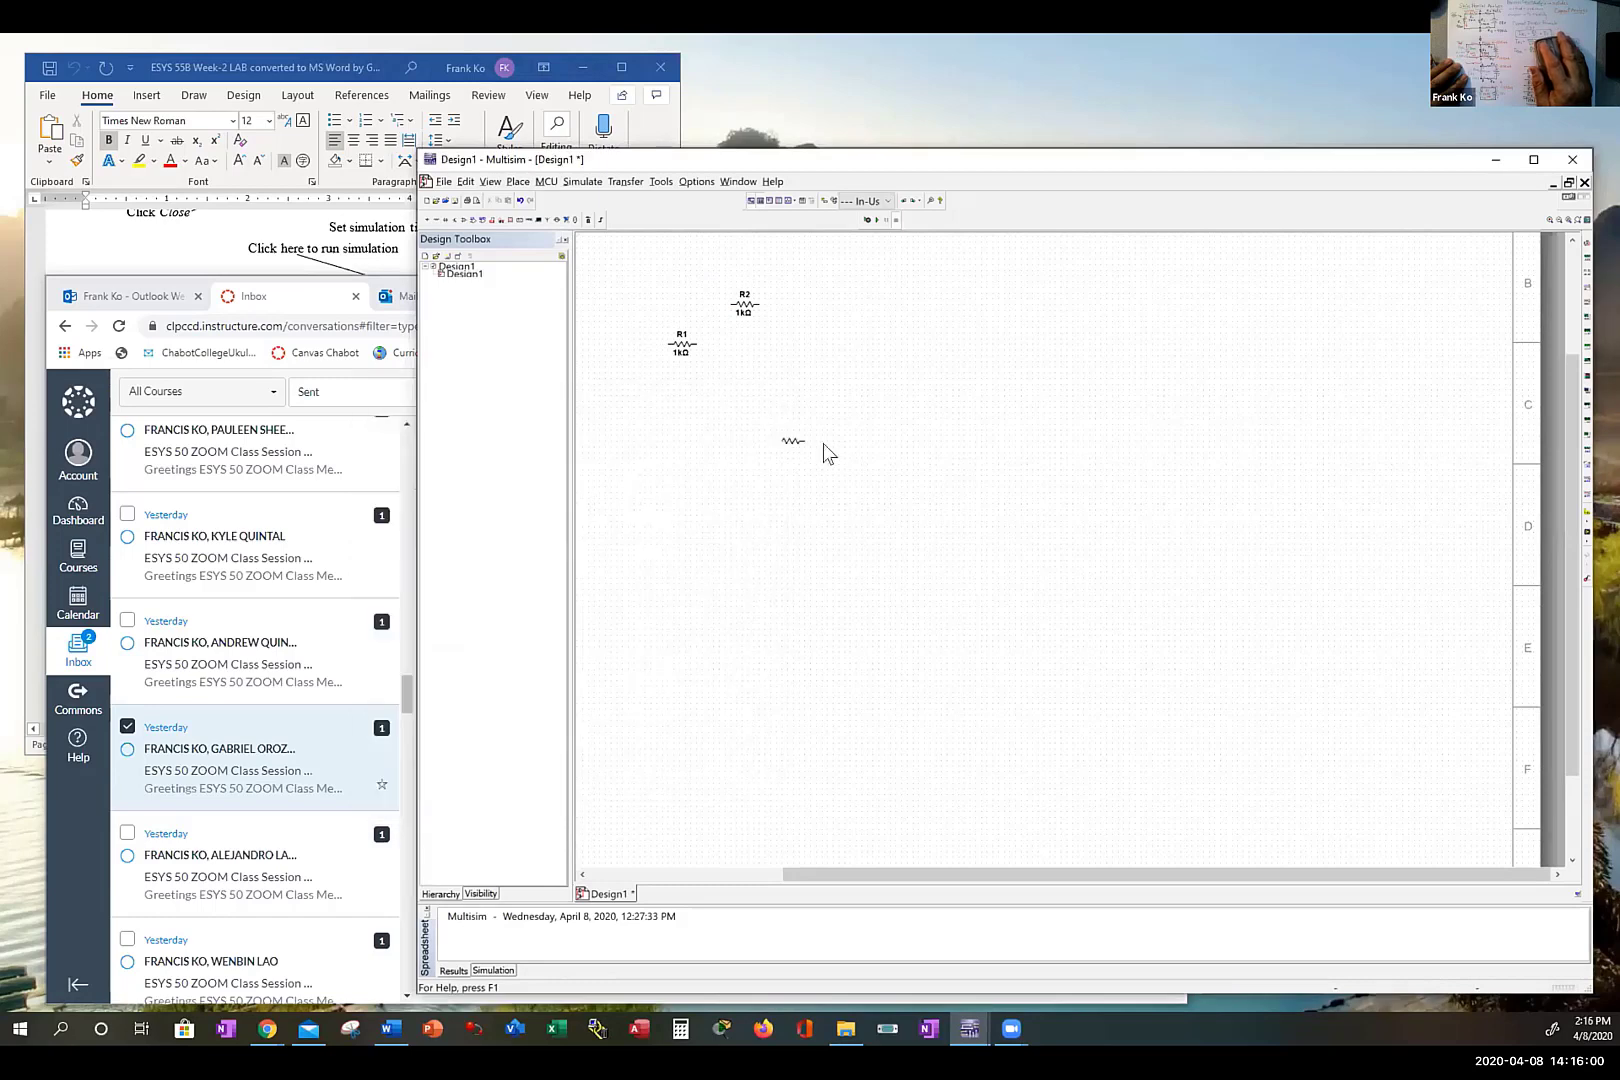
click(776, 340)
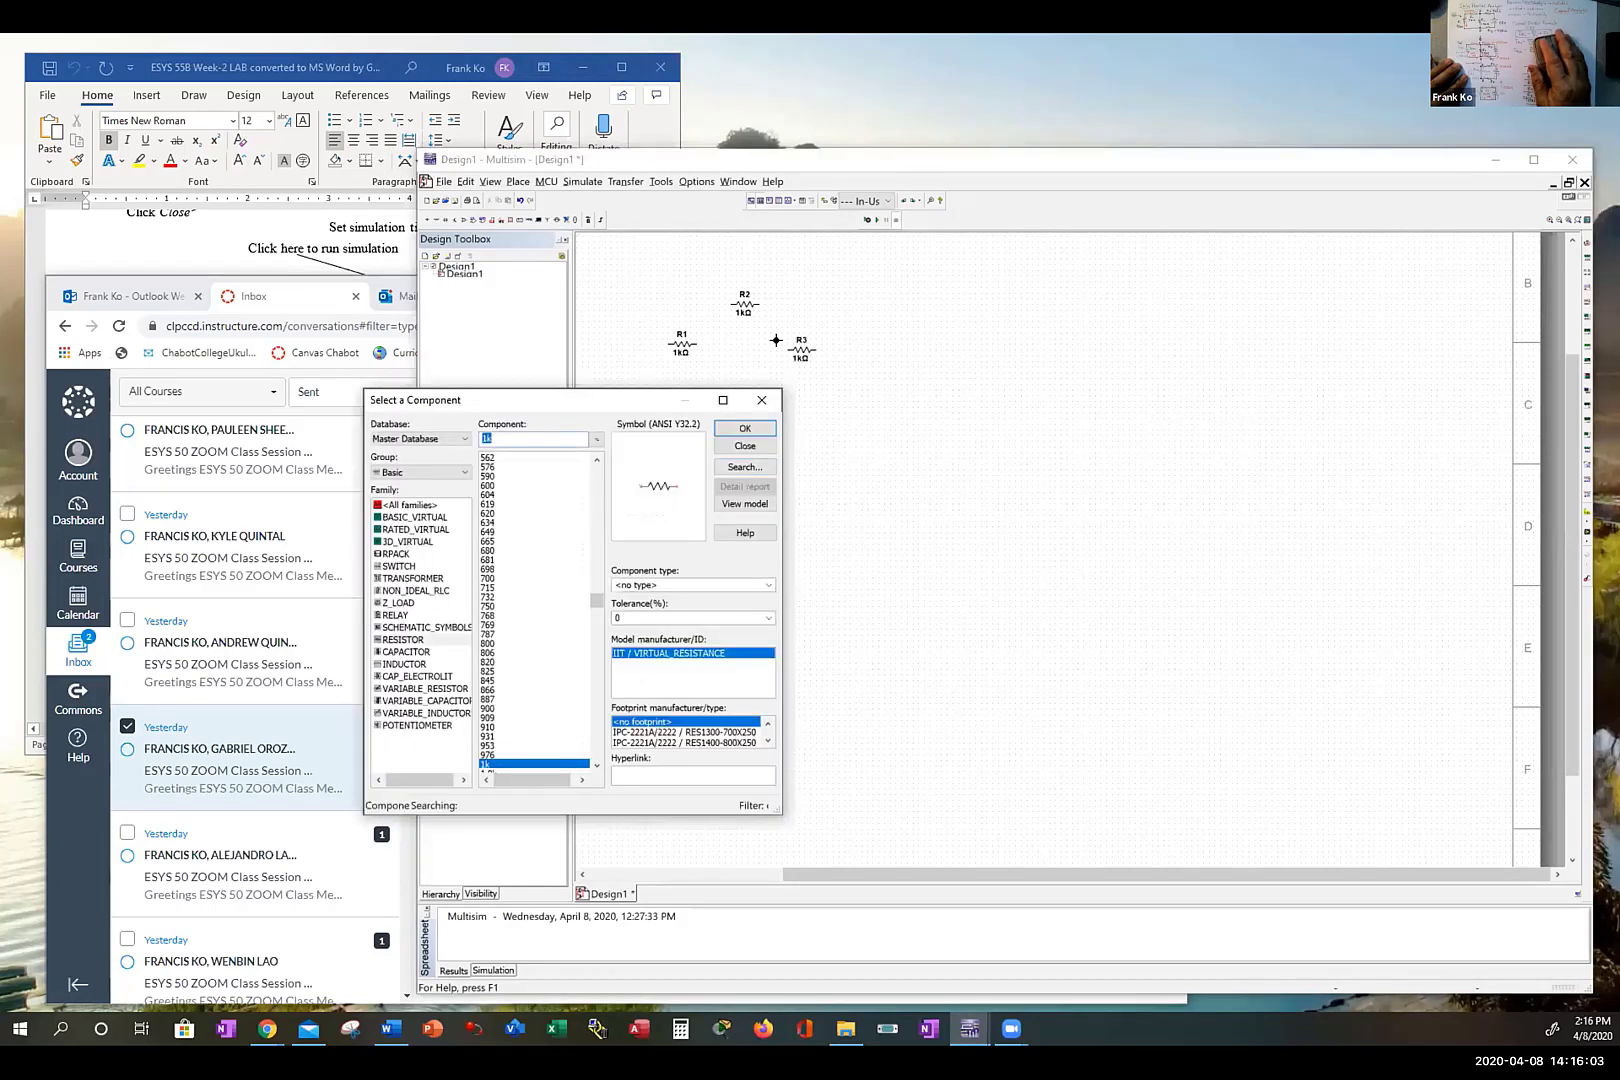
click(743, 432)
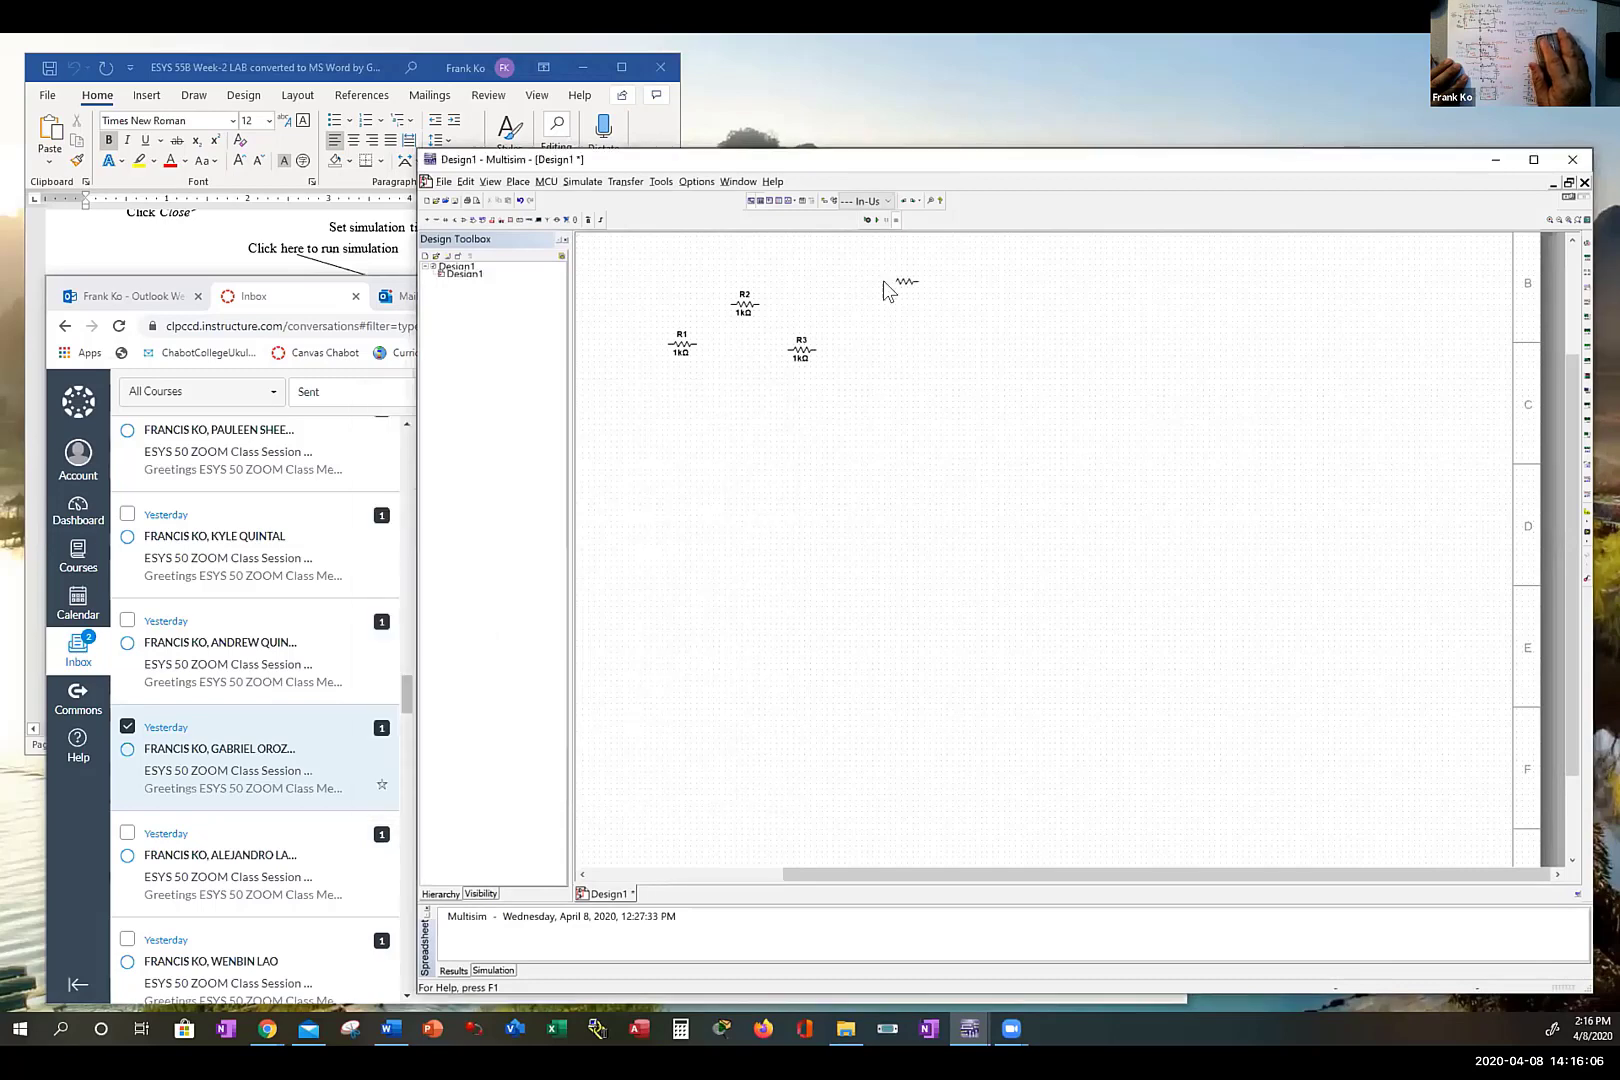
click(851, 296)
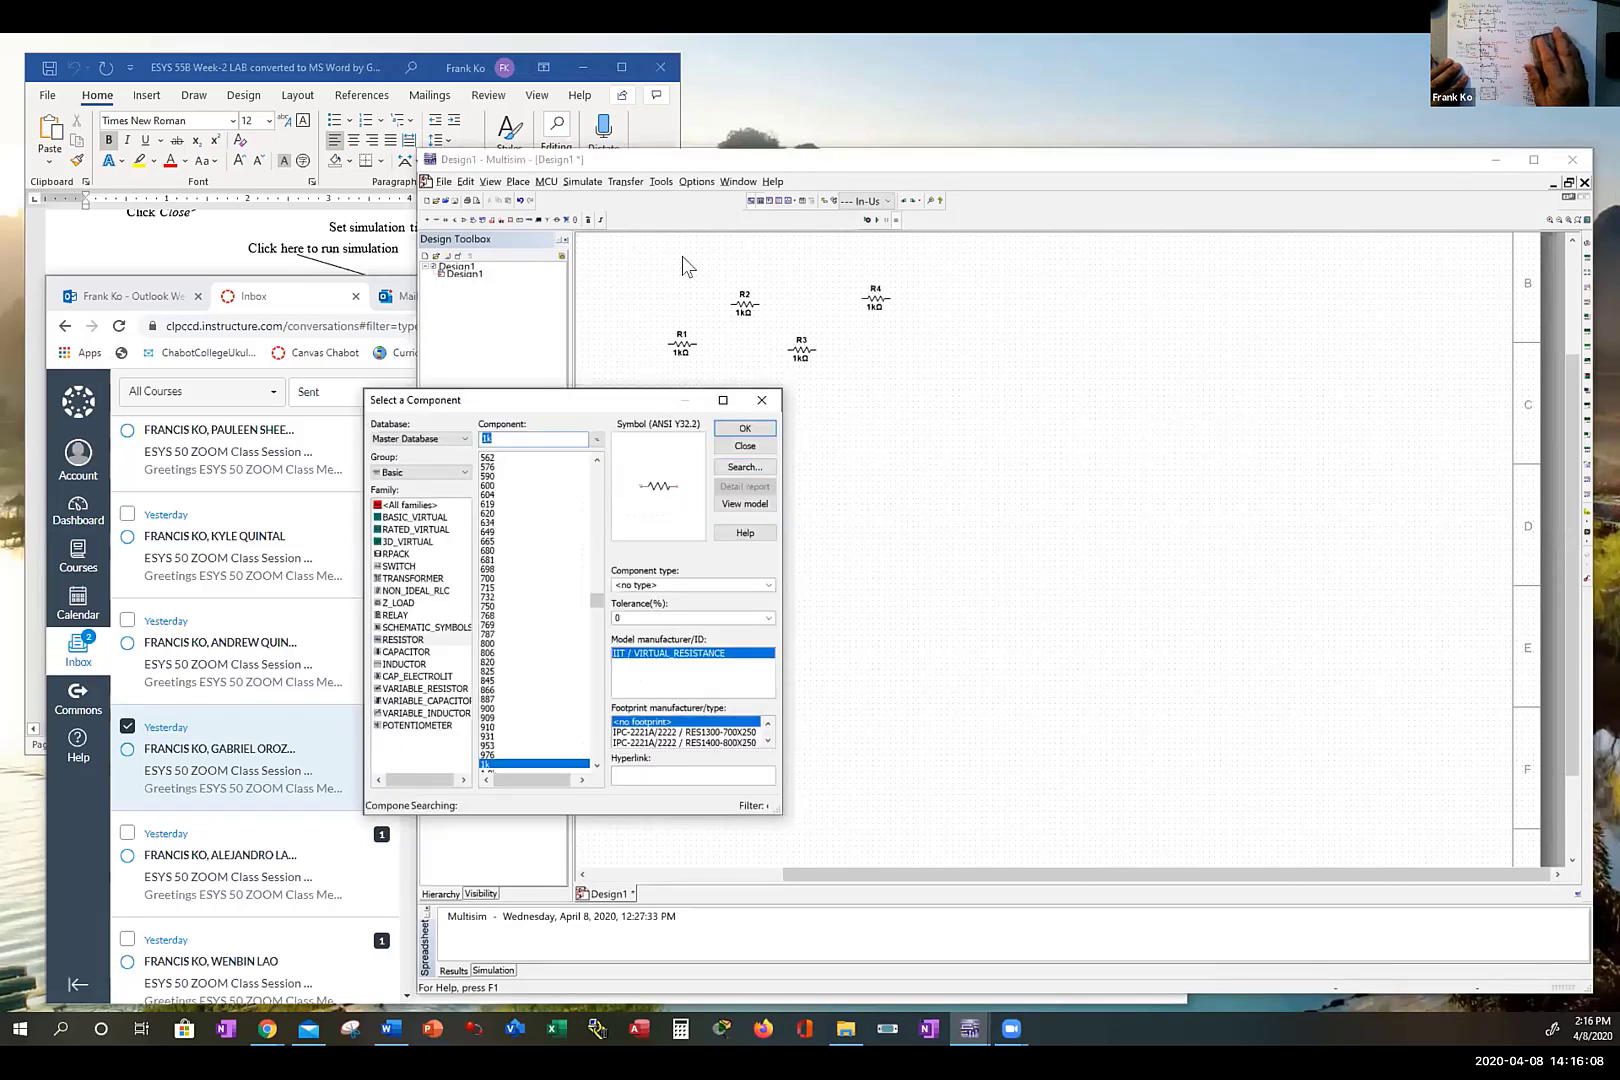
click(745, 428)
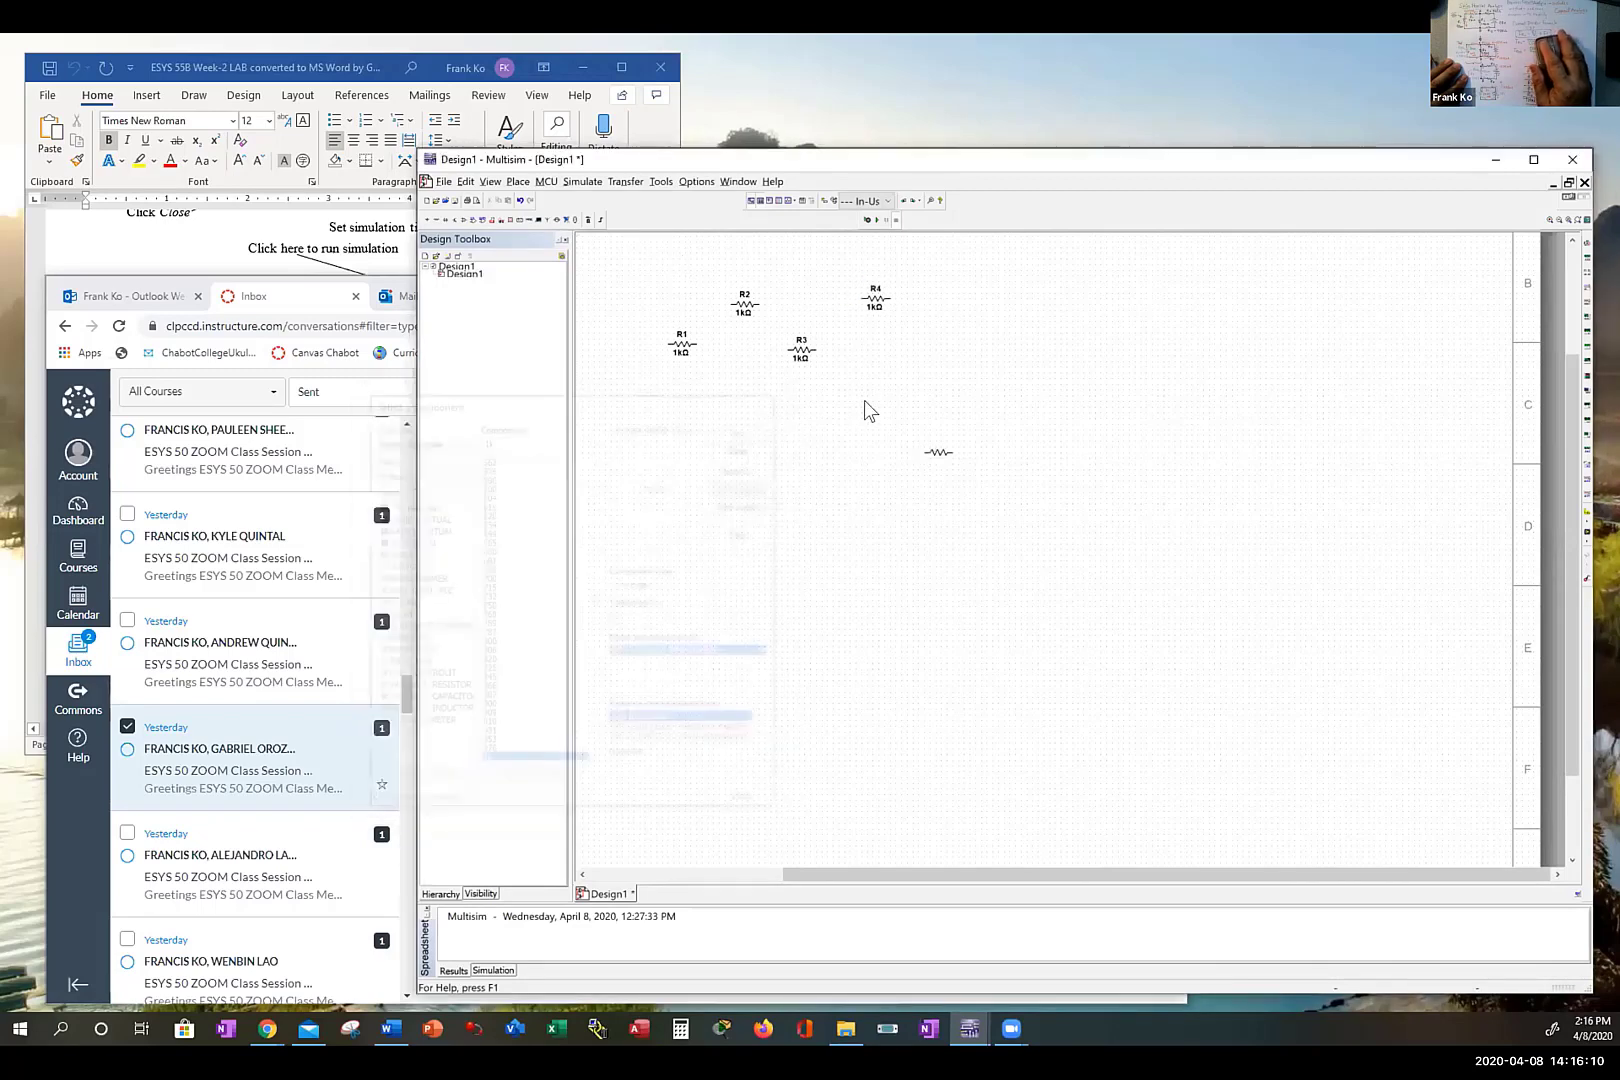
click(864, 406)
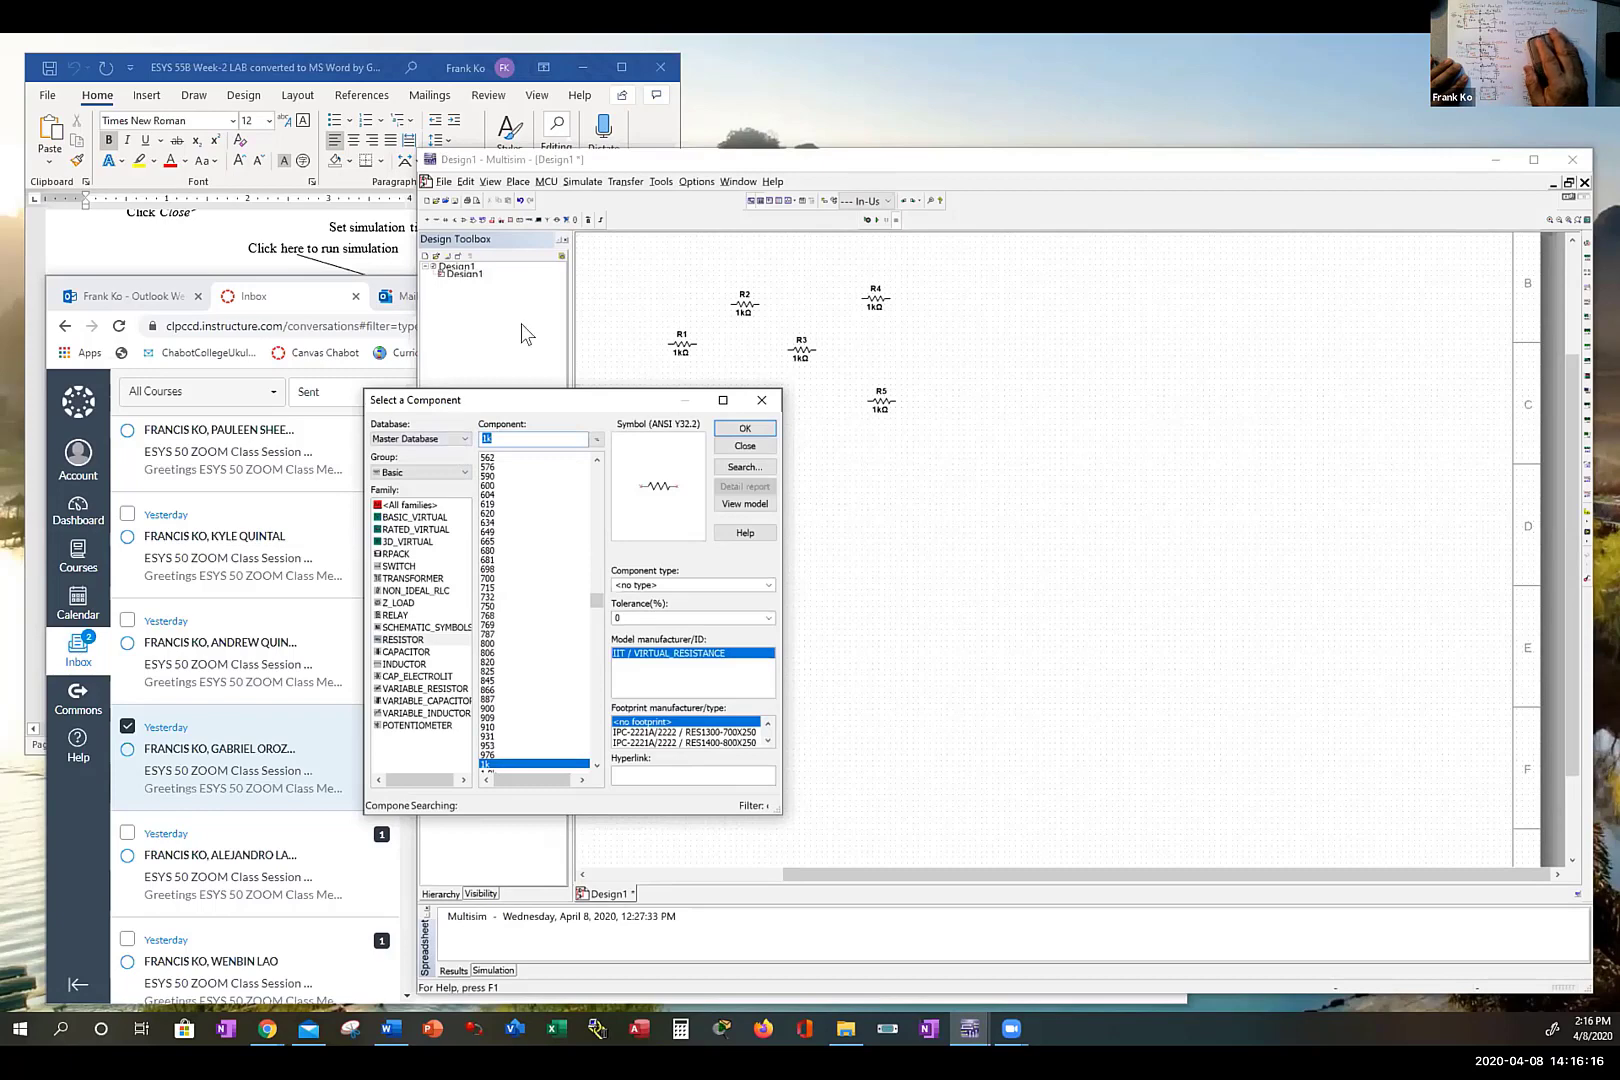
Step: Place a DC_POWER source from the Sources group to the right of the resistors and close the component browser
click(426, 220)
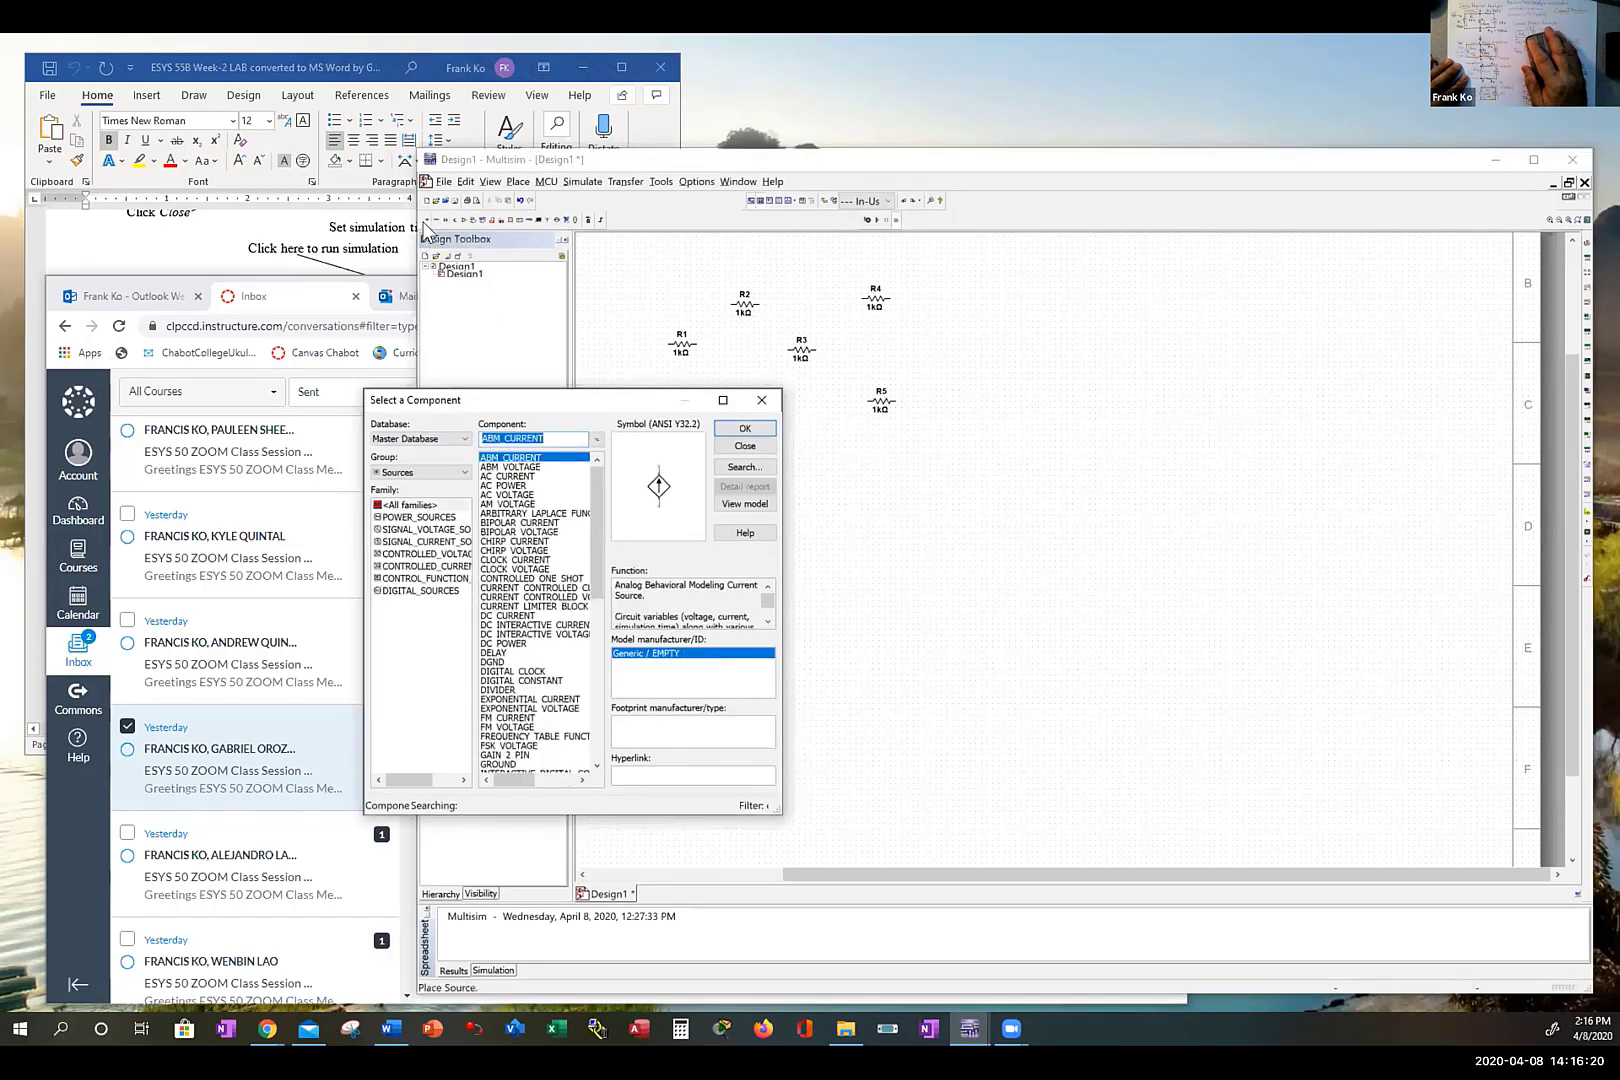
click(508, 643)
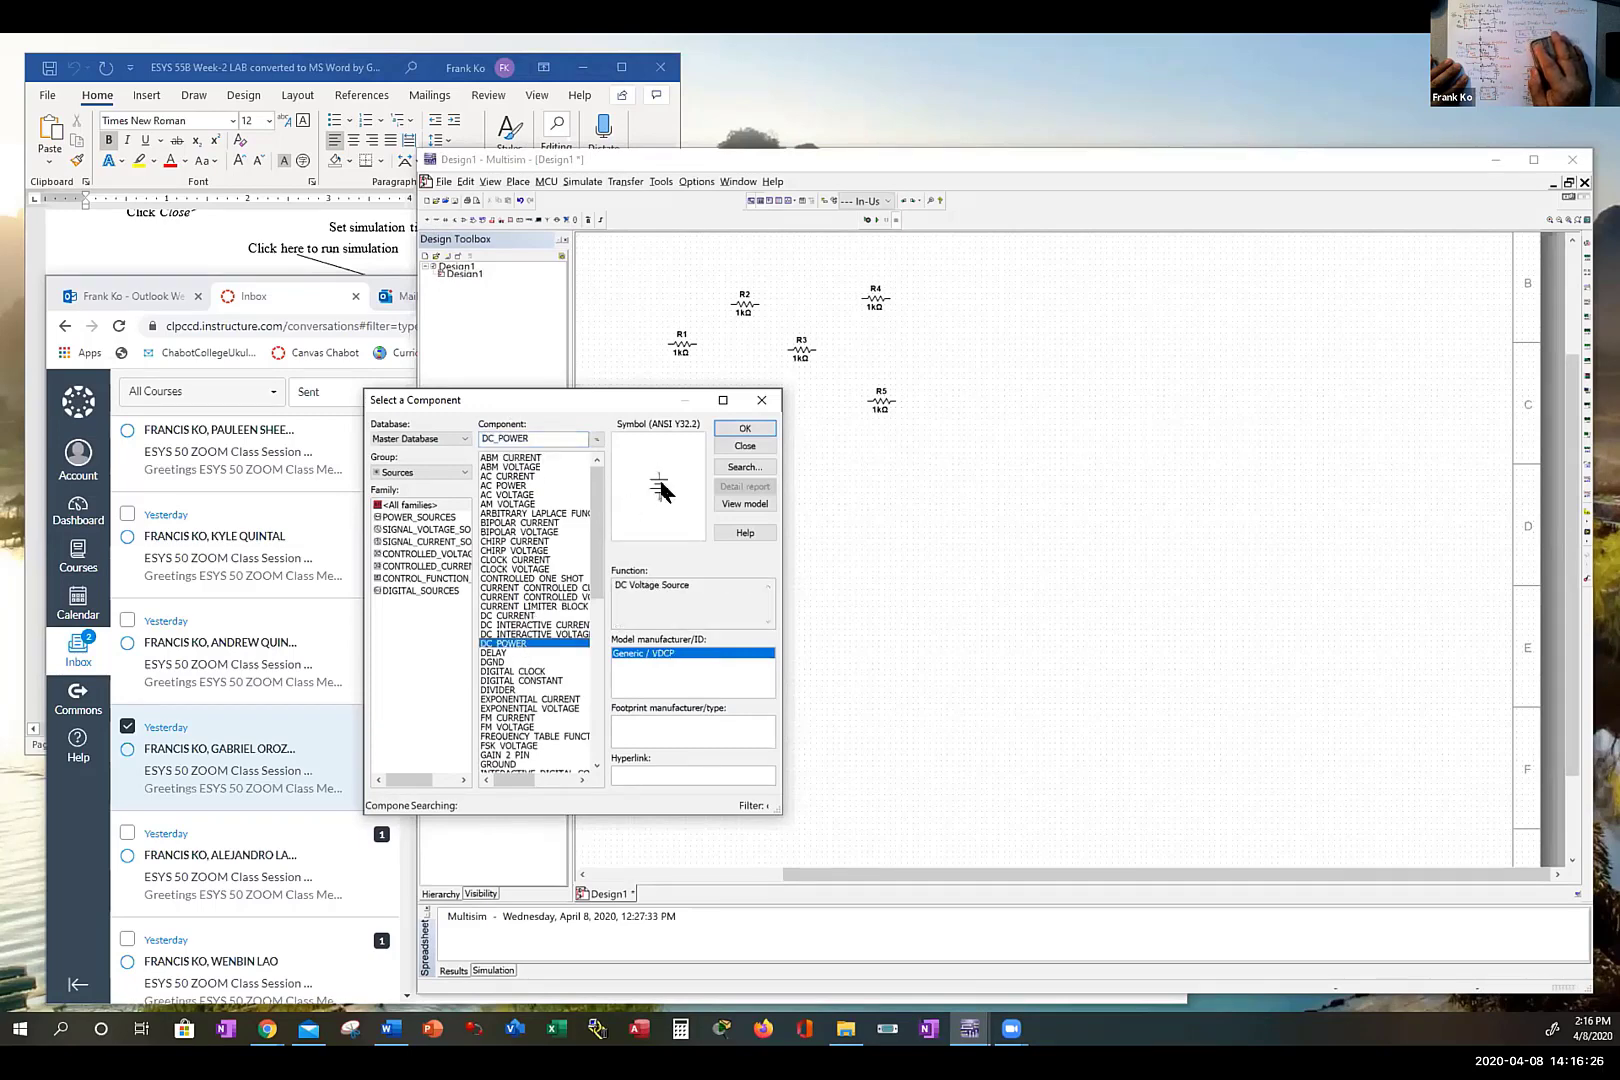
click(748, 430)
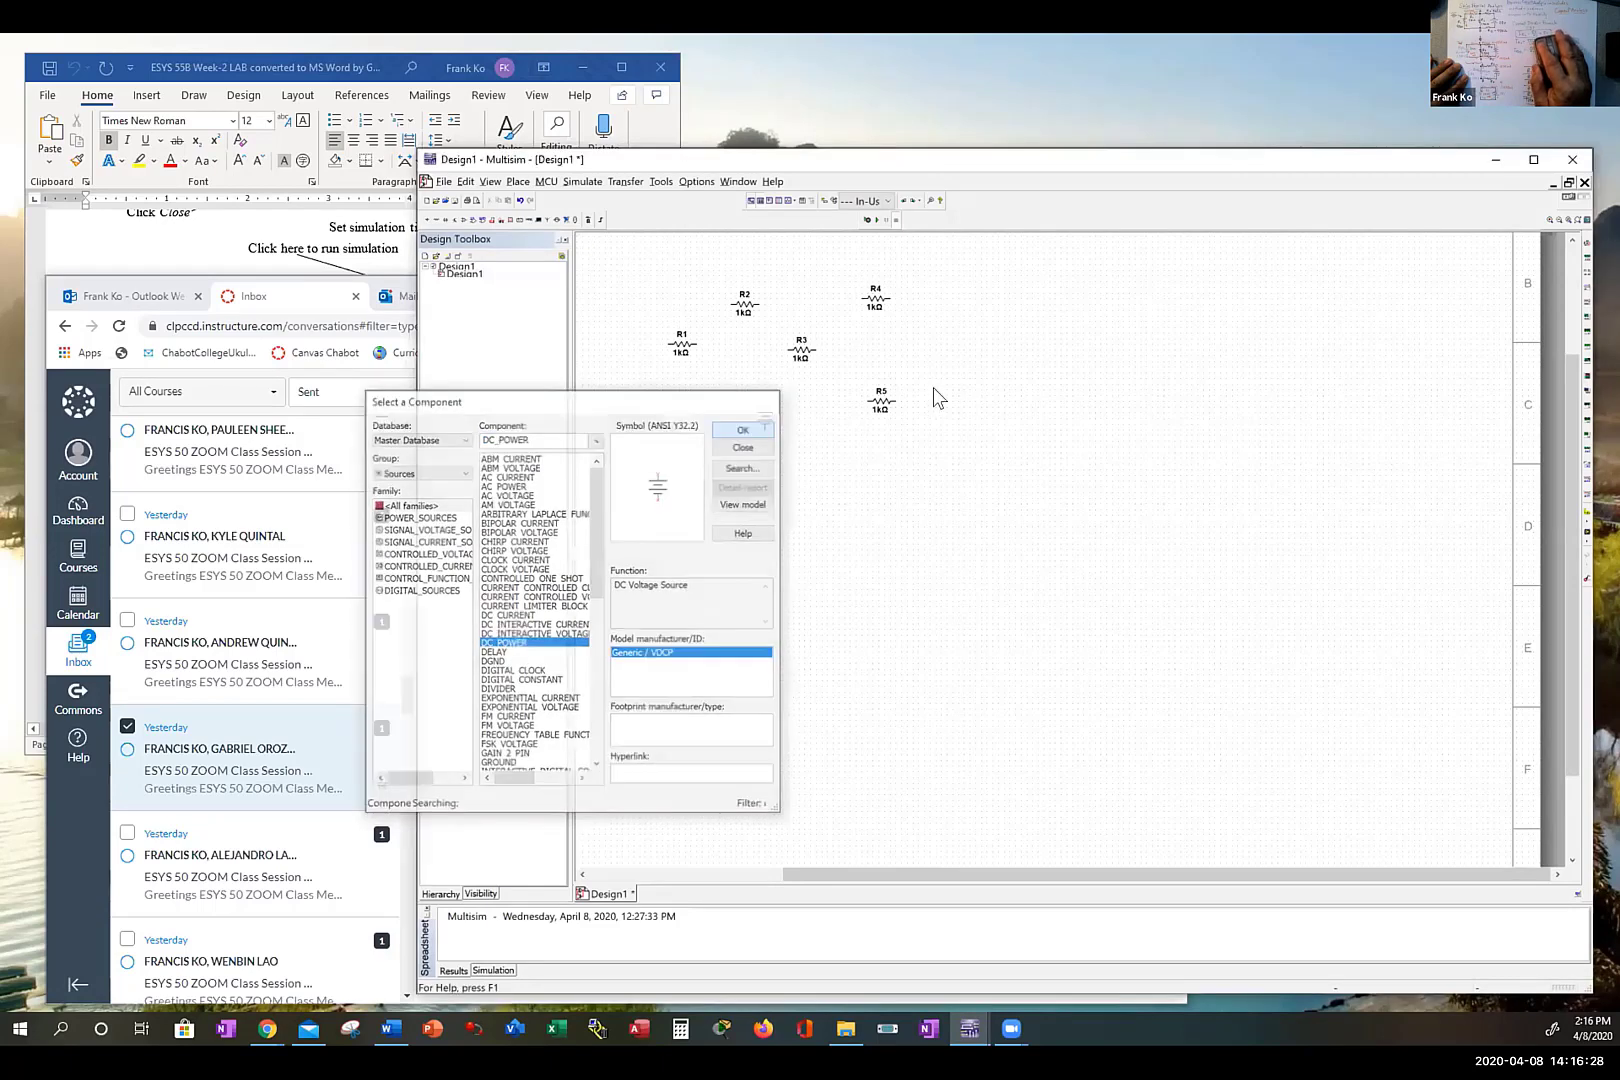
click(950, 352)
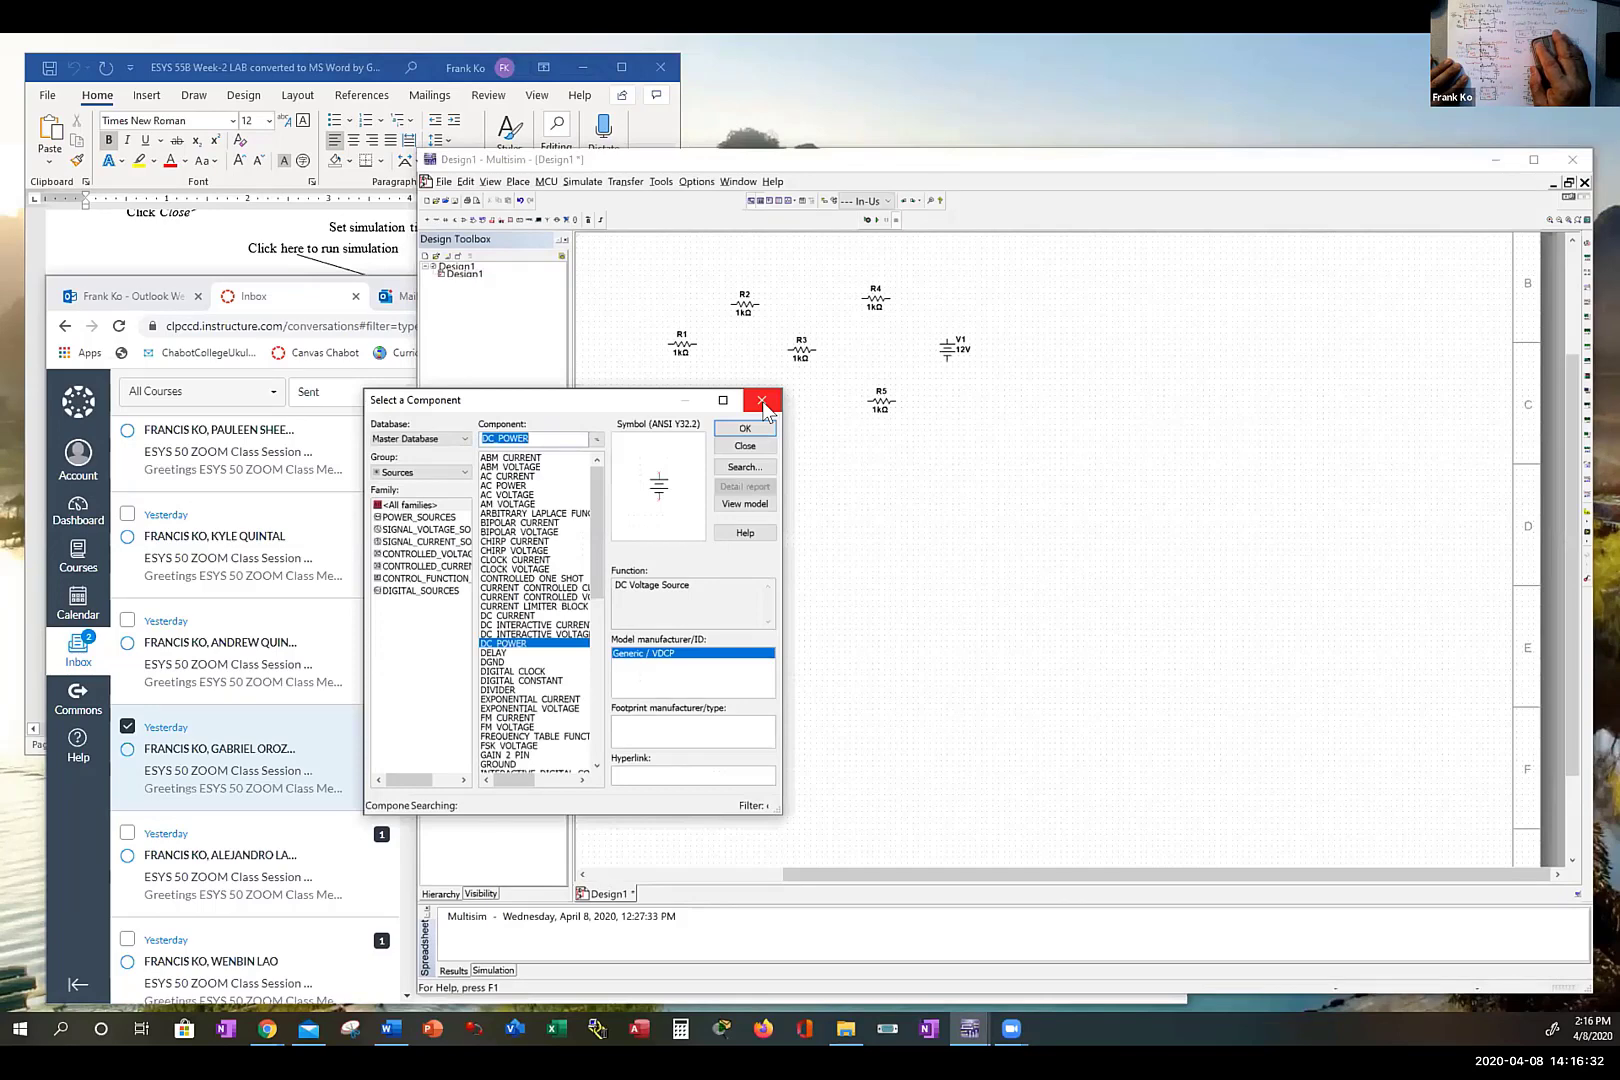
click(762, 401)
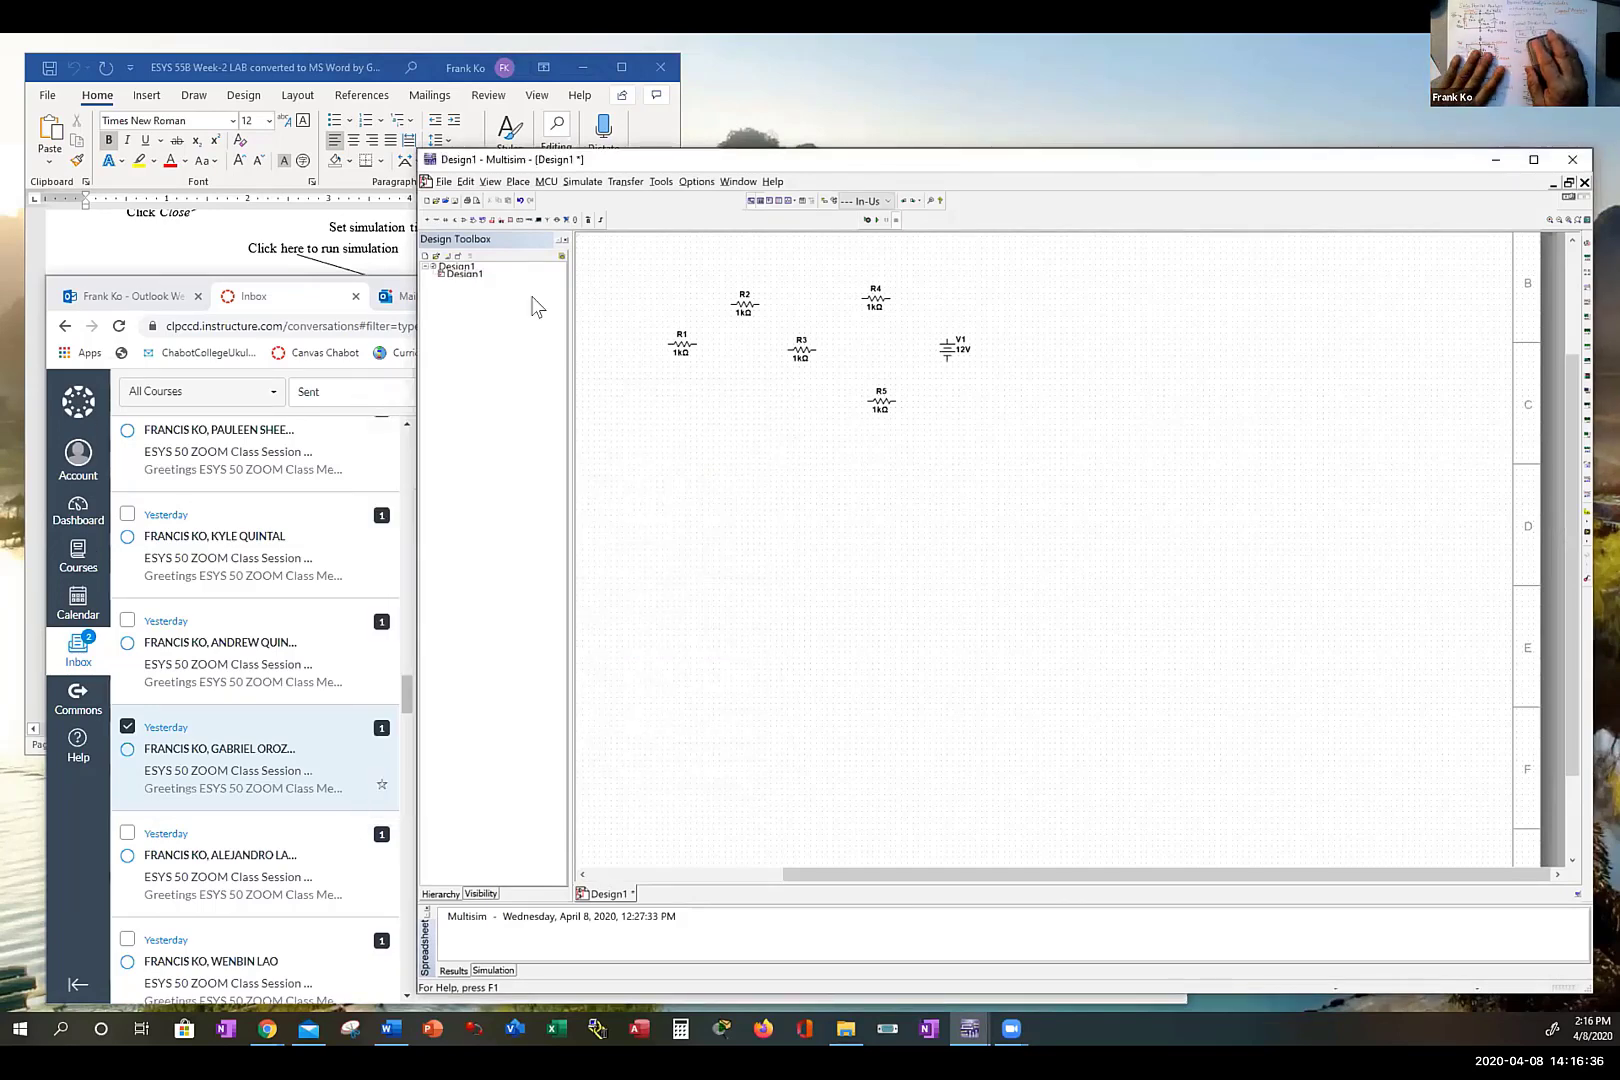
Step: Zoom in two levels and reposition the sheet so all five resistors and the DC source are in view
click(490, 181)
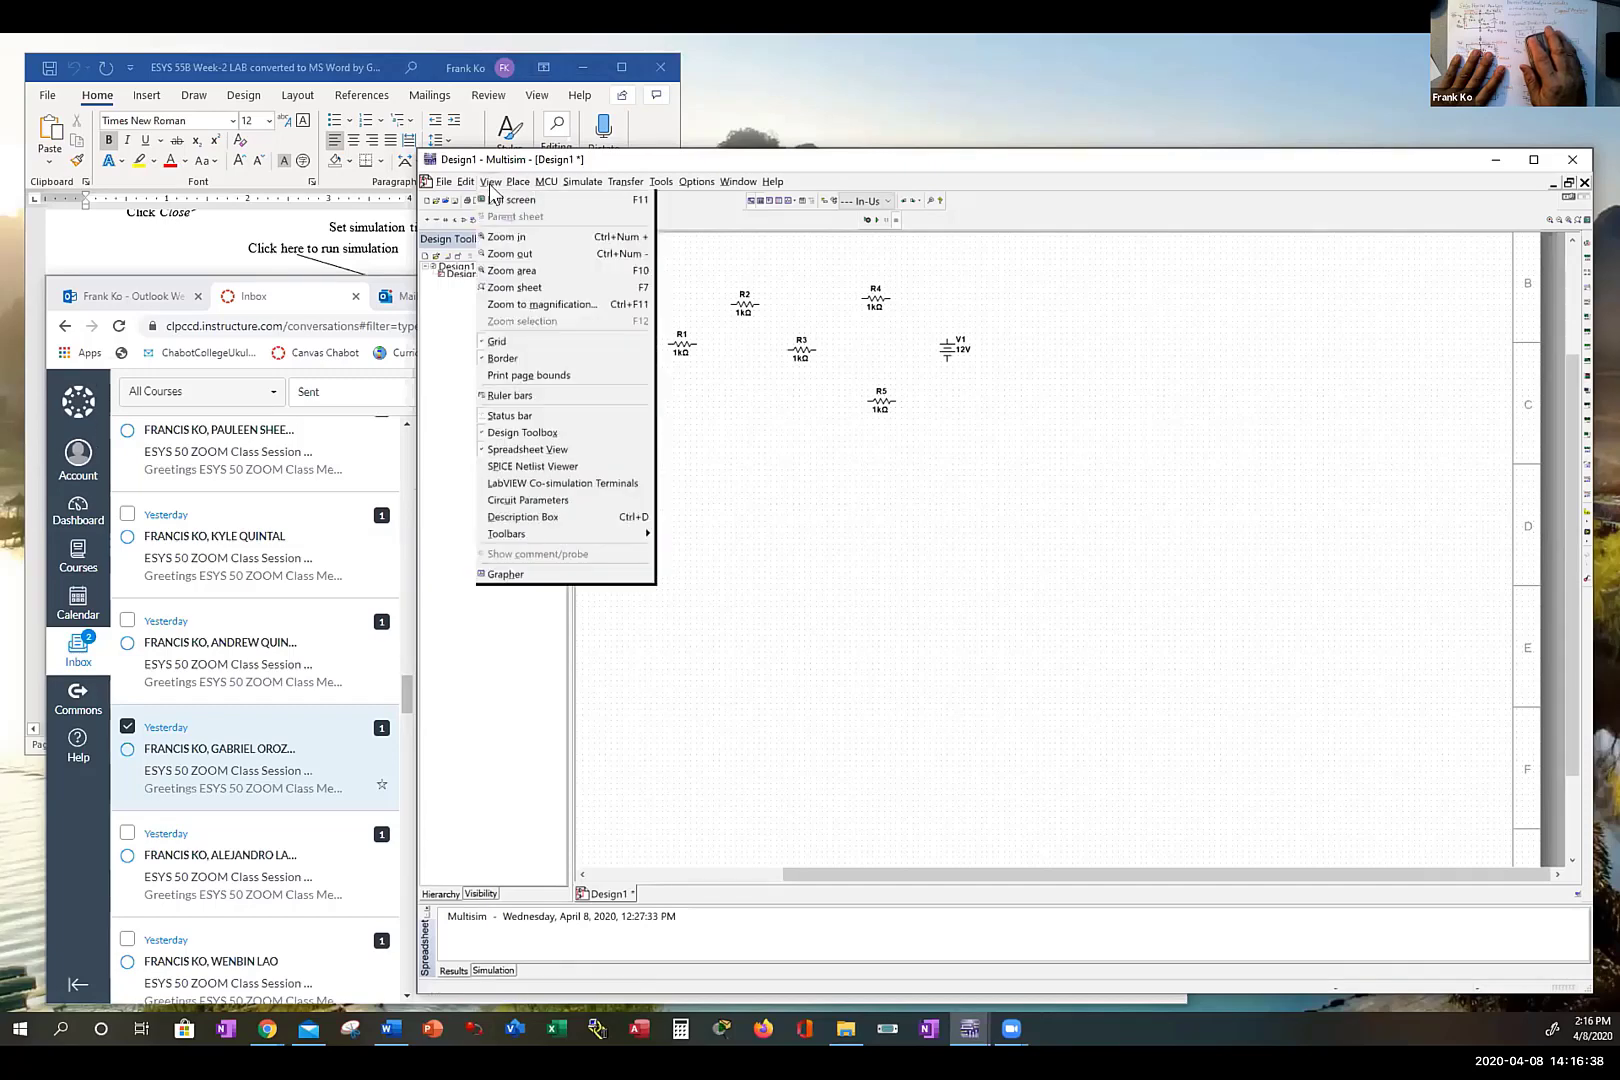
click(492, 240)
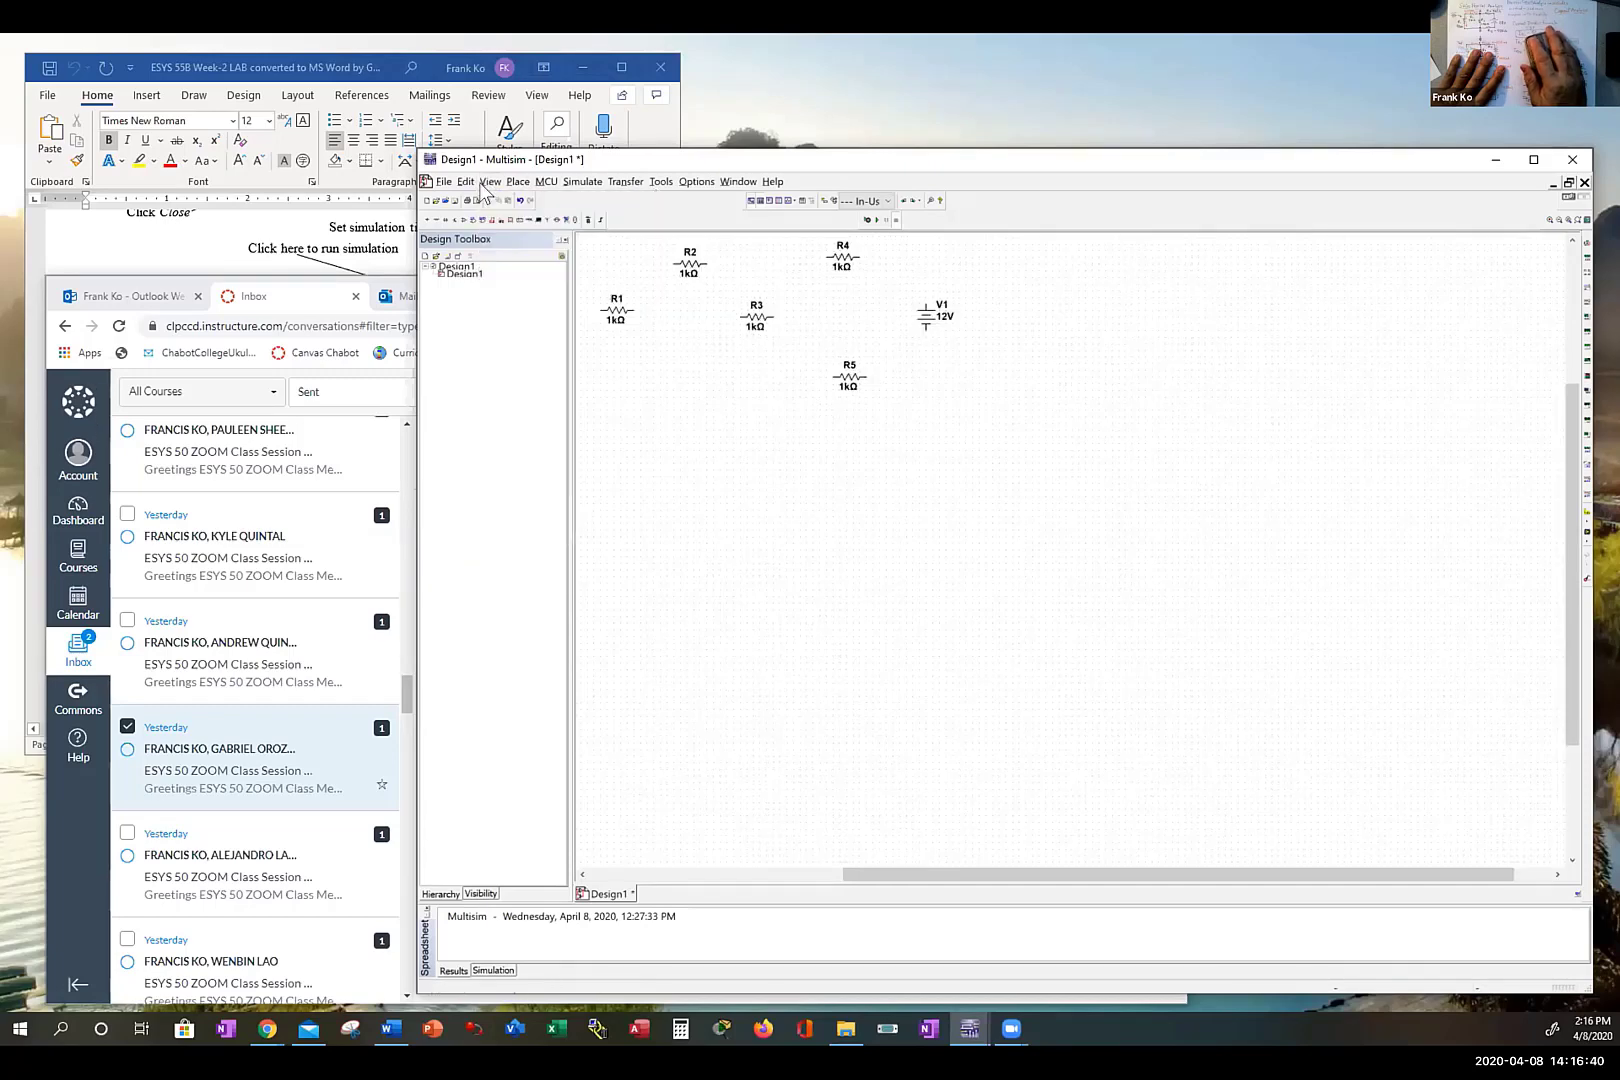
click(481, 184)
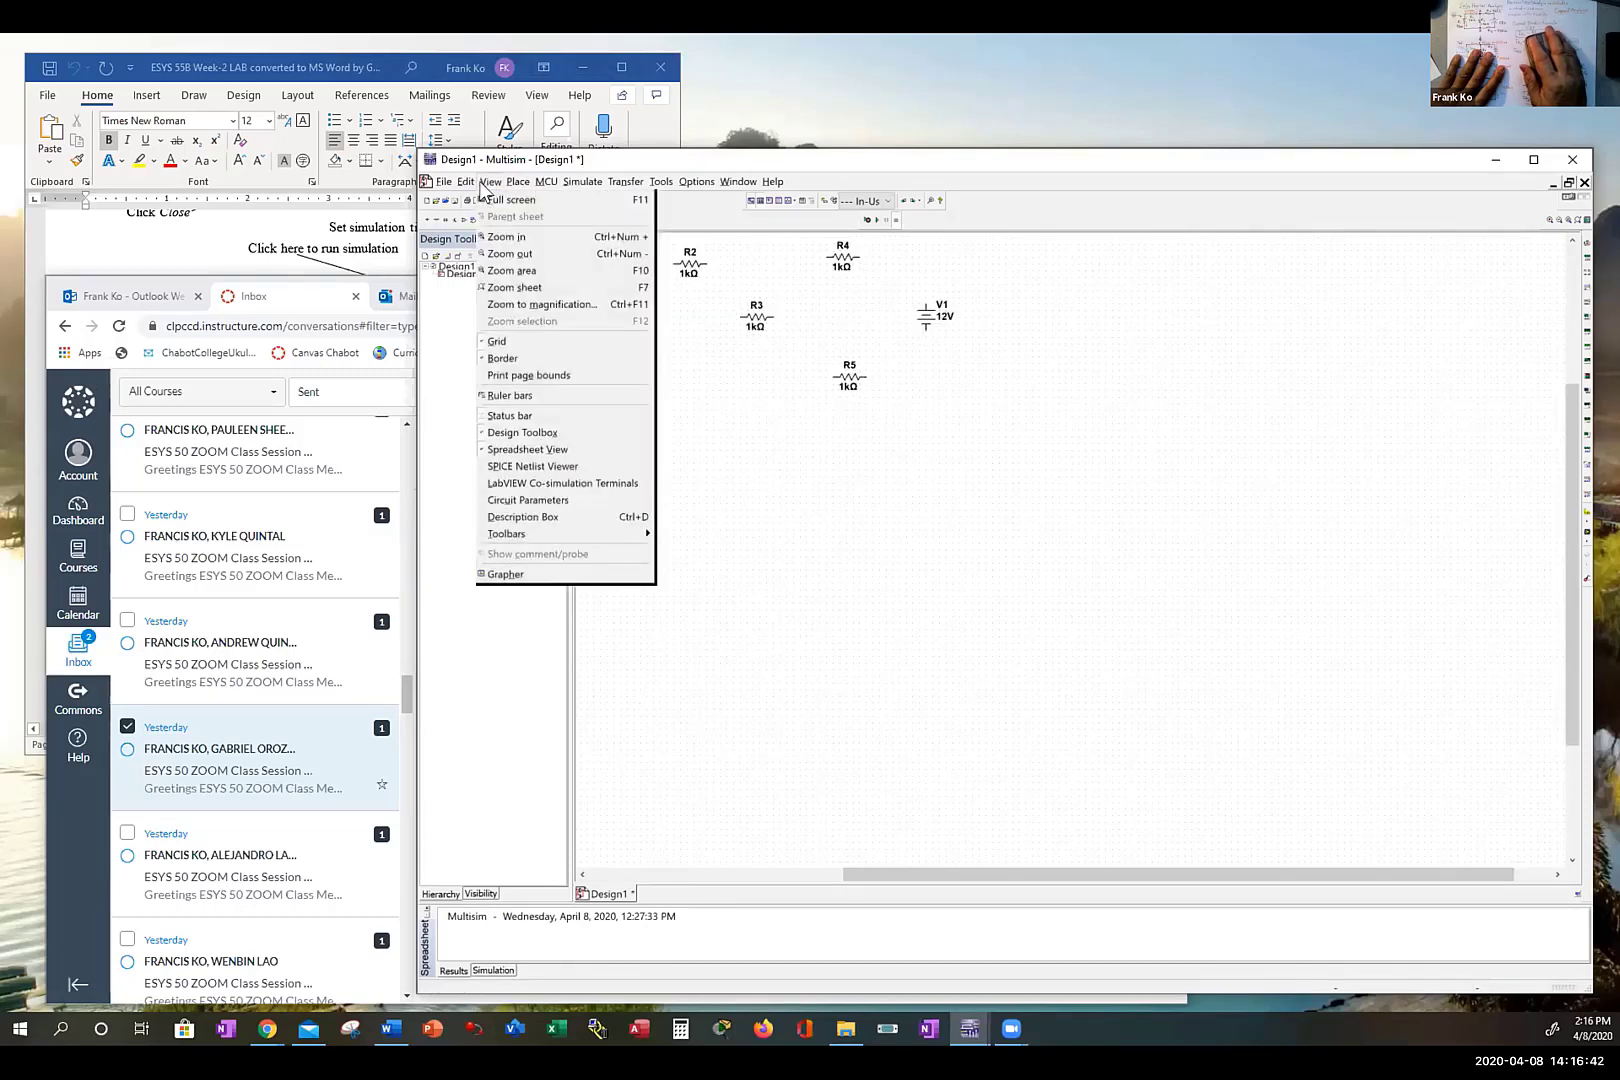
click(492, 237)
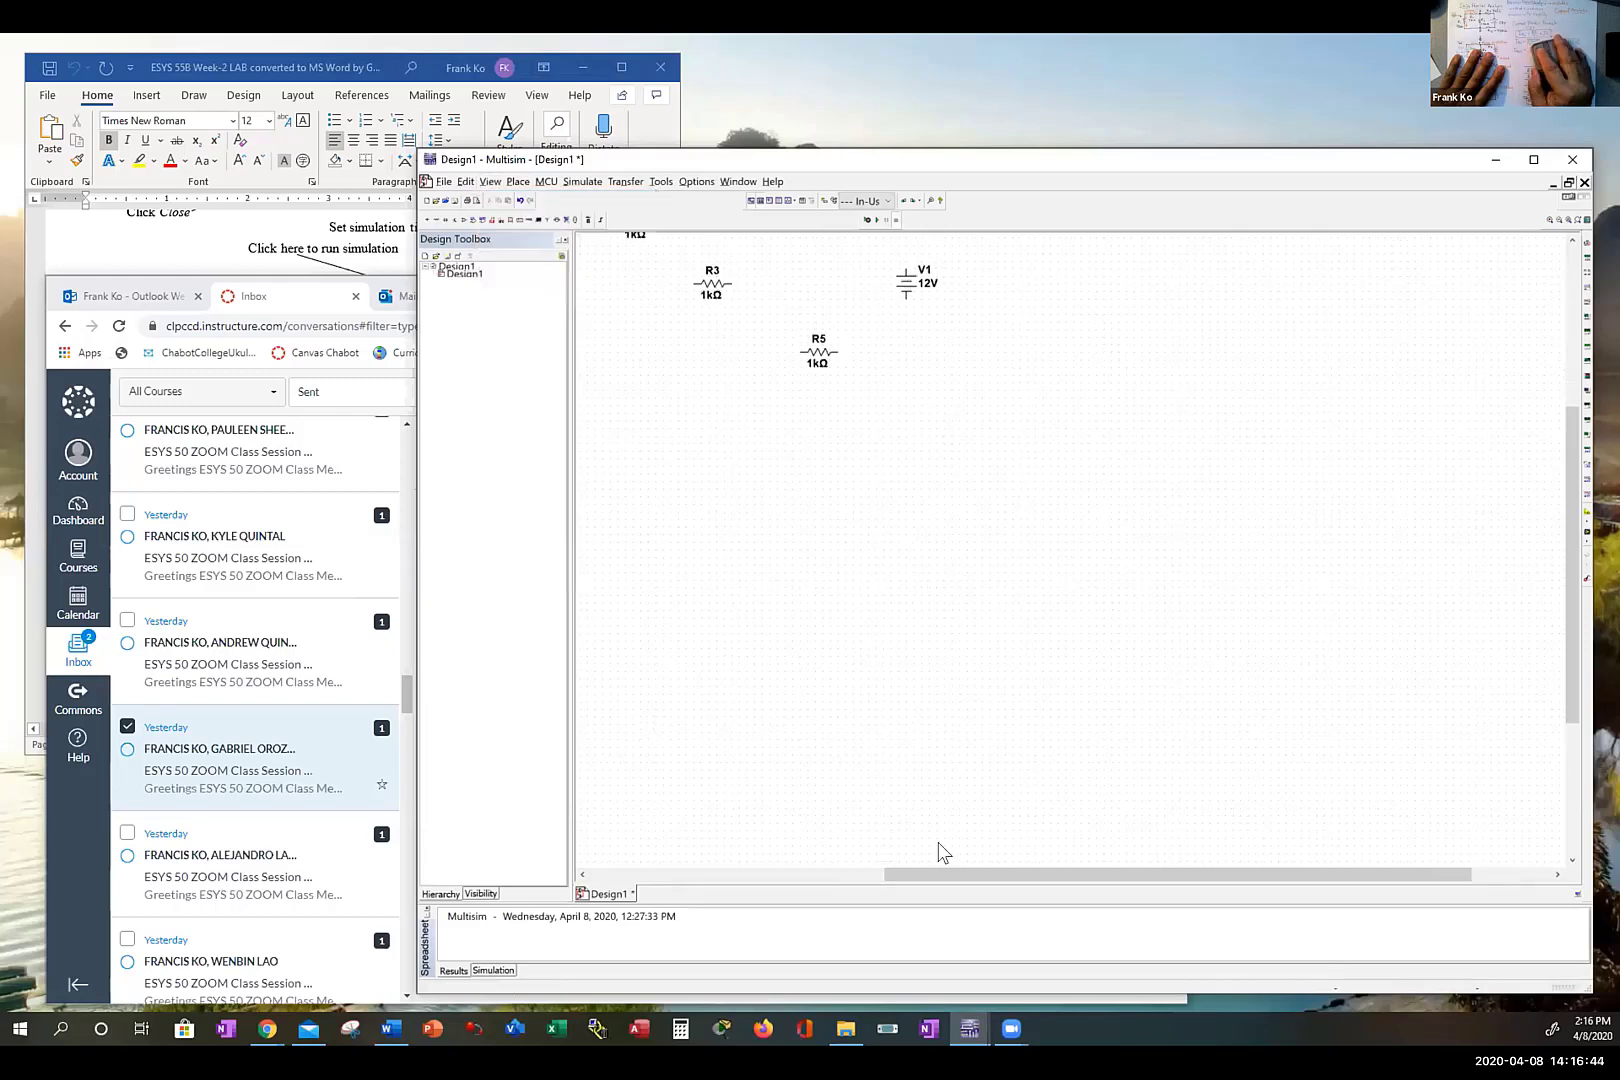
drag(920, 873, 826, 888)
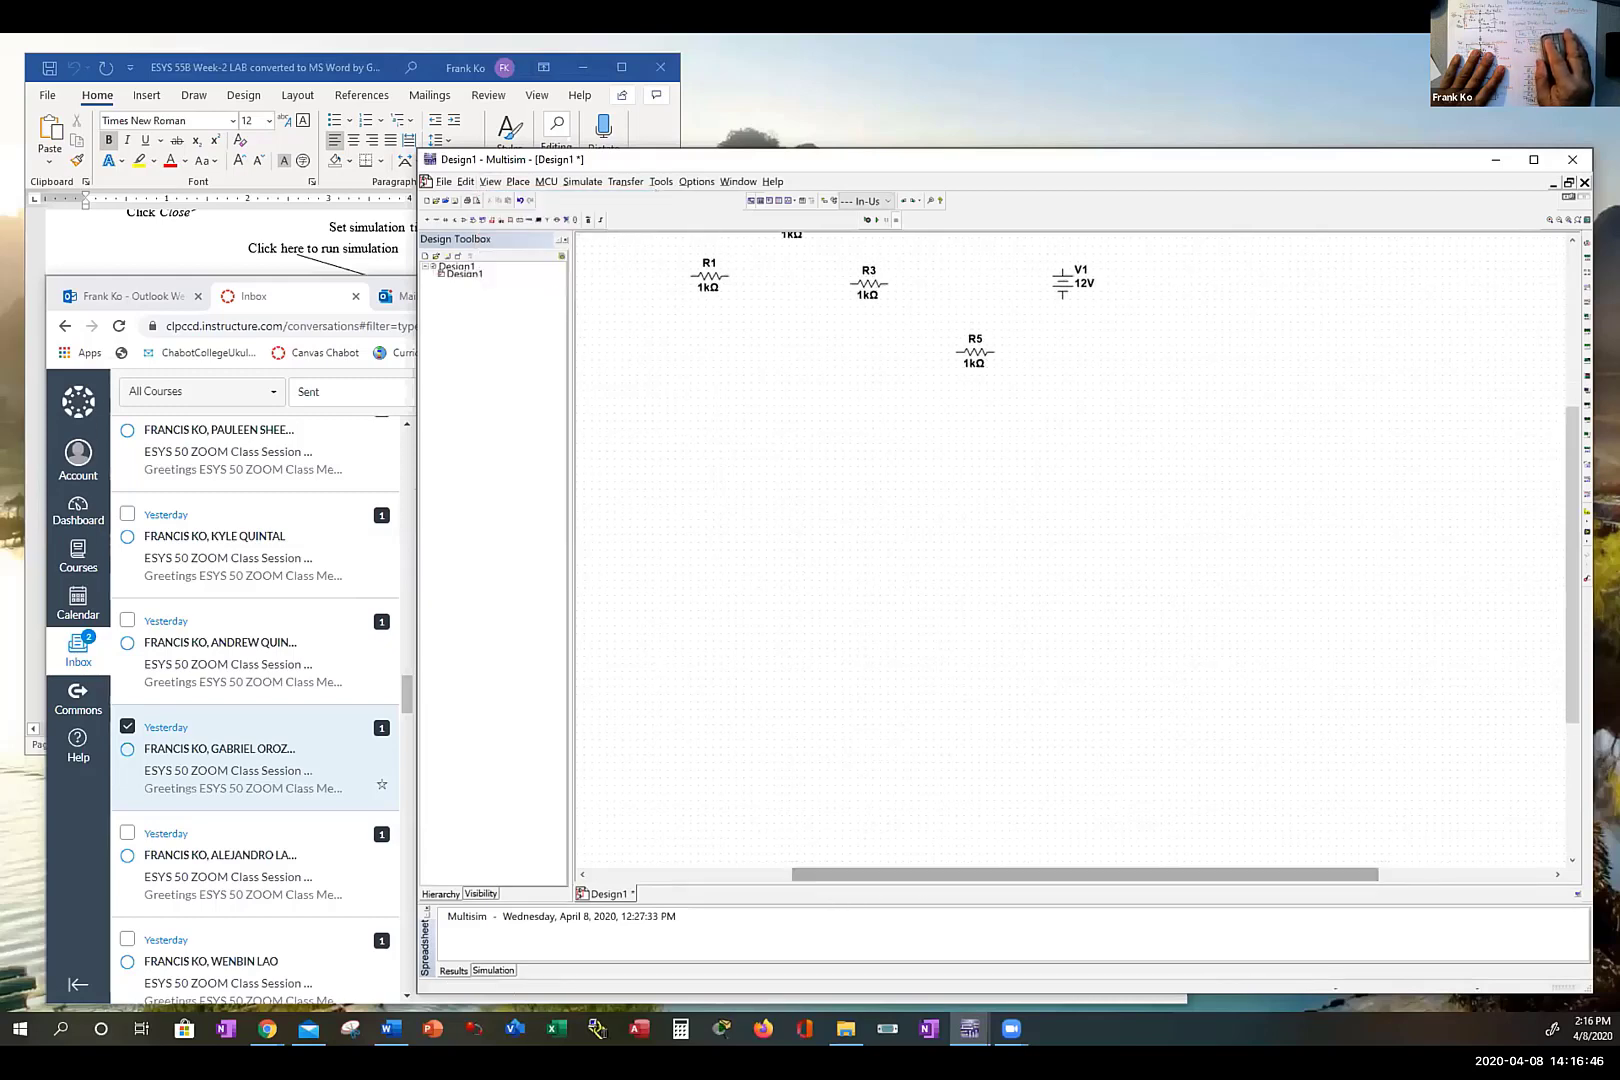
drag(1571, 440, 1563, 353)
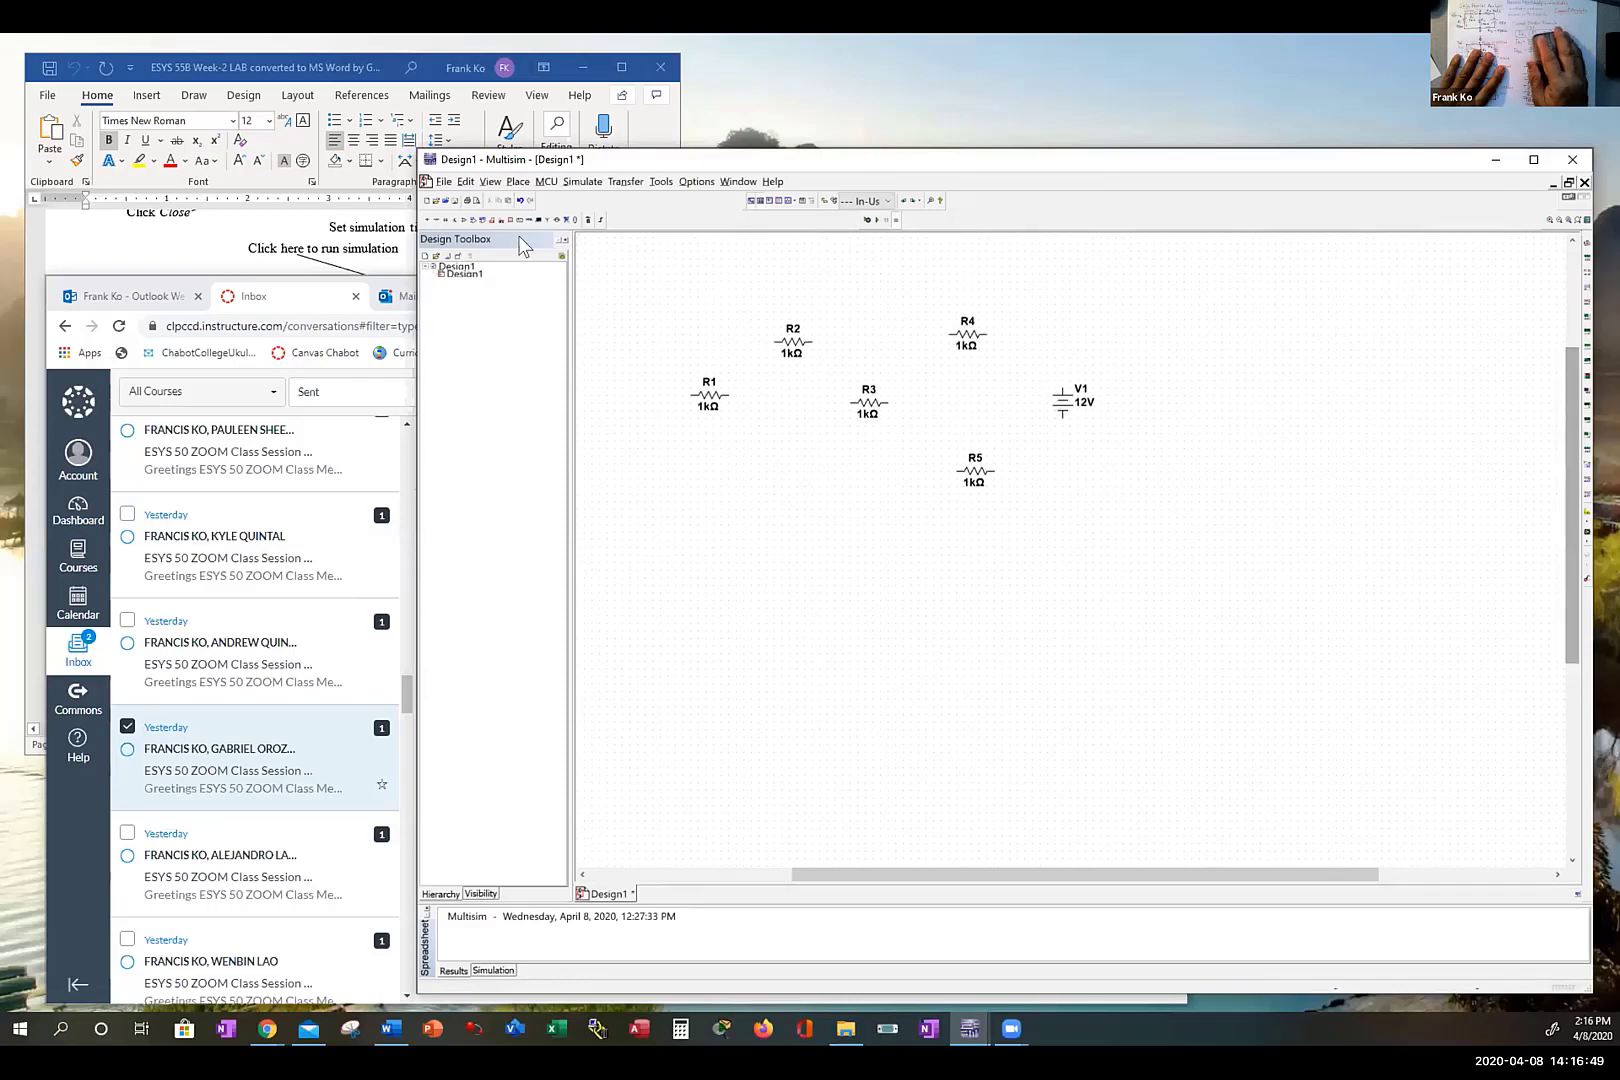
Step: Rotate resistors R1 and R3 by 90 degrees so that both stand vertically
click(490, 182)
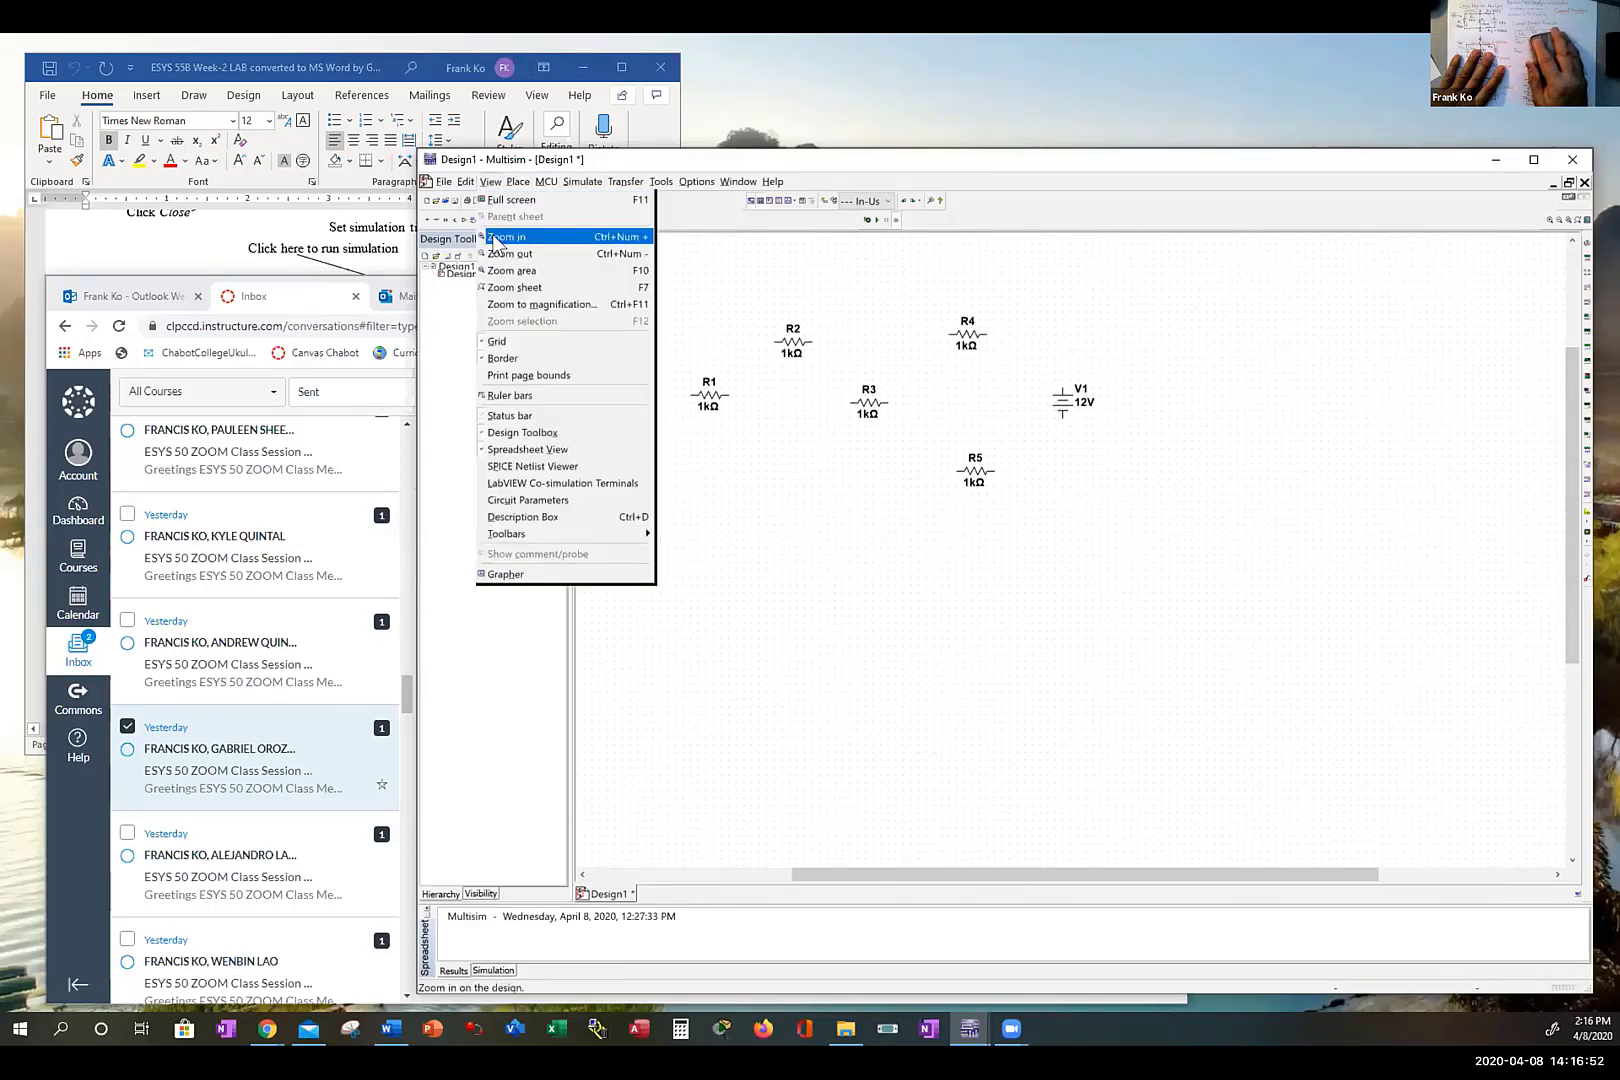
click(492, 236)
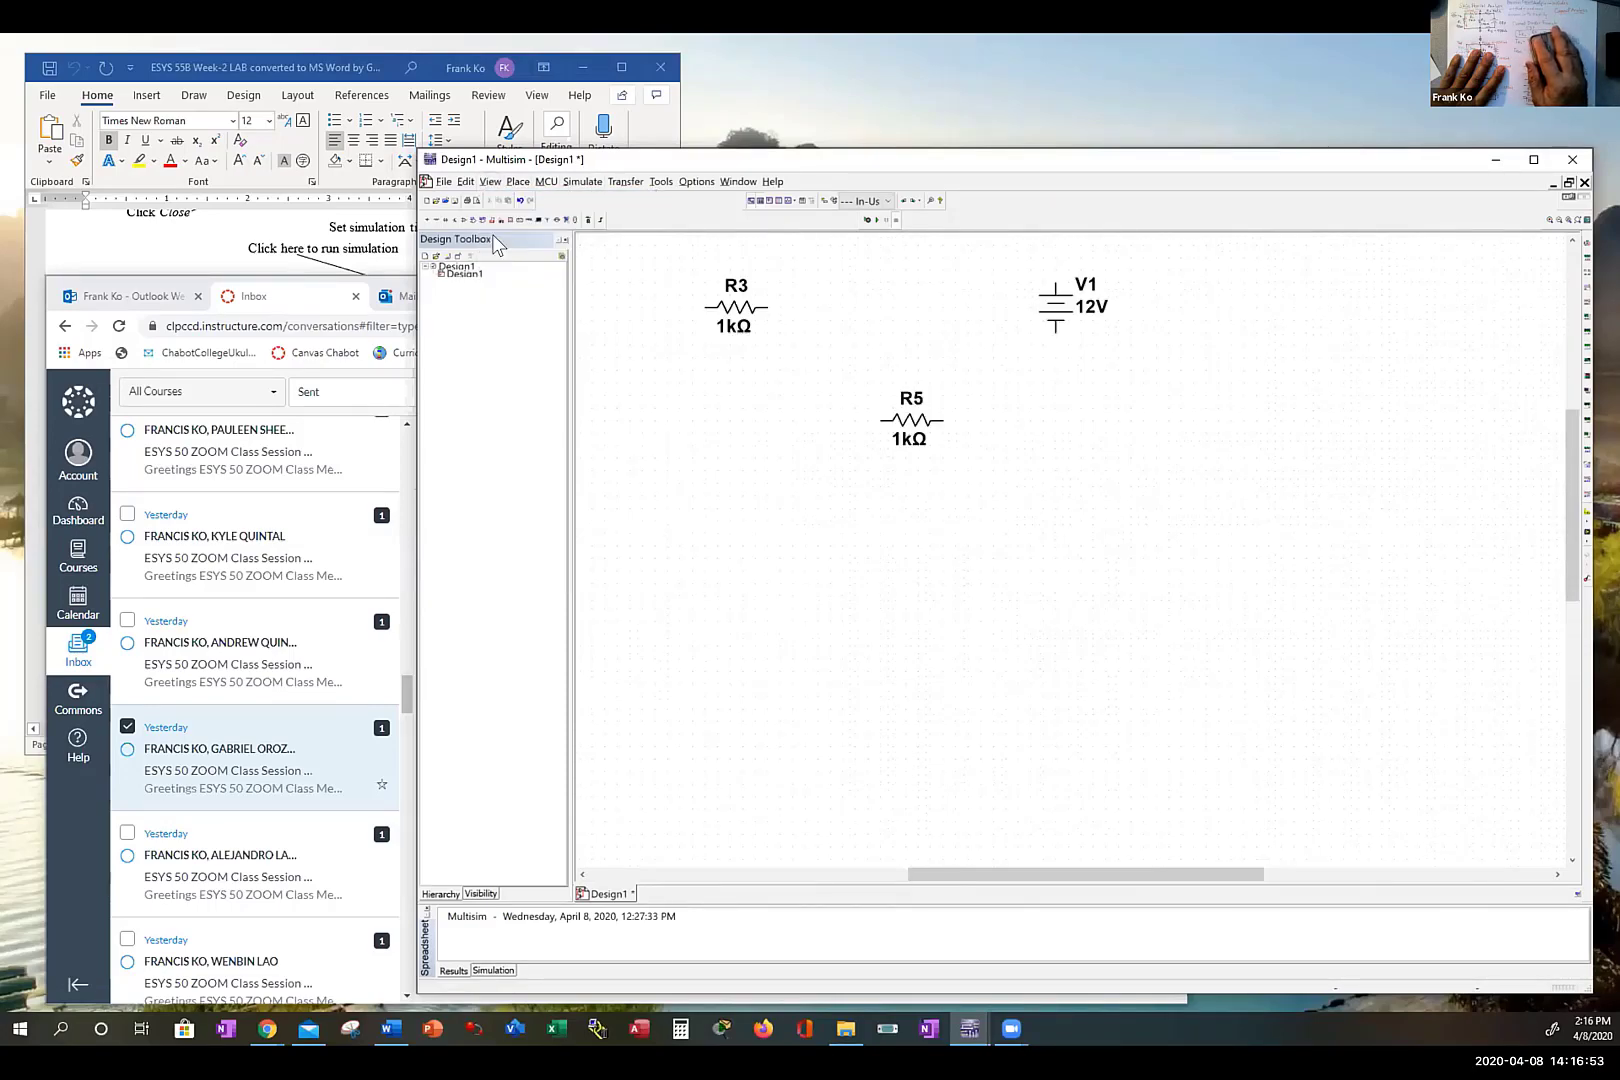
click(490, 182)
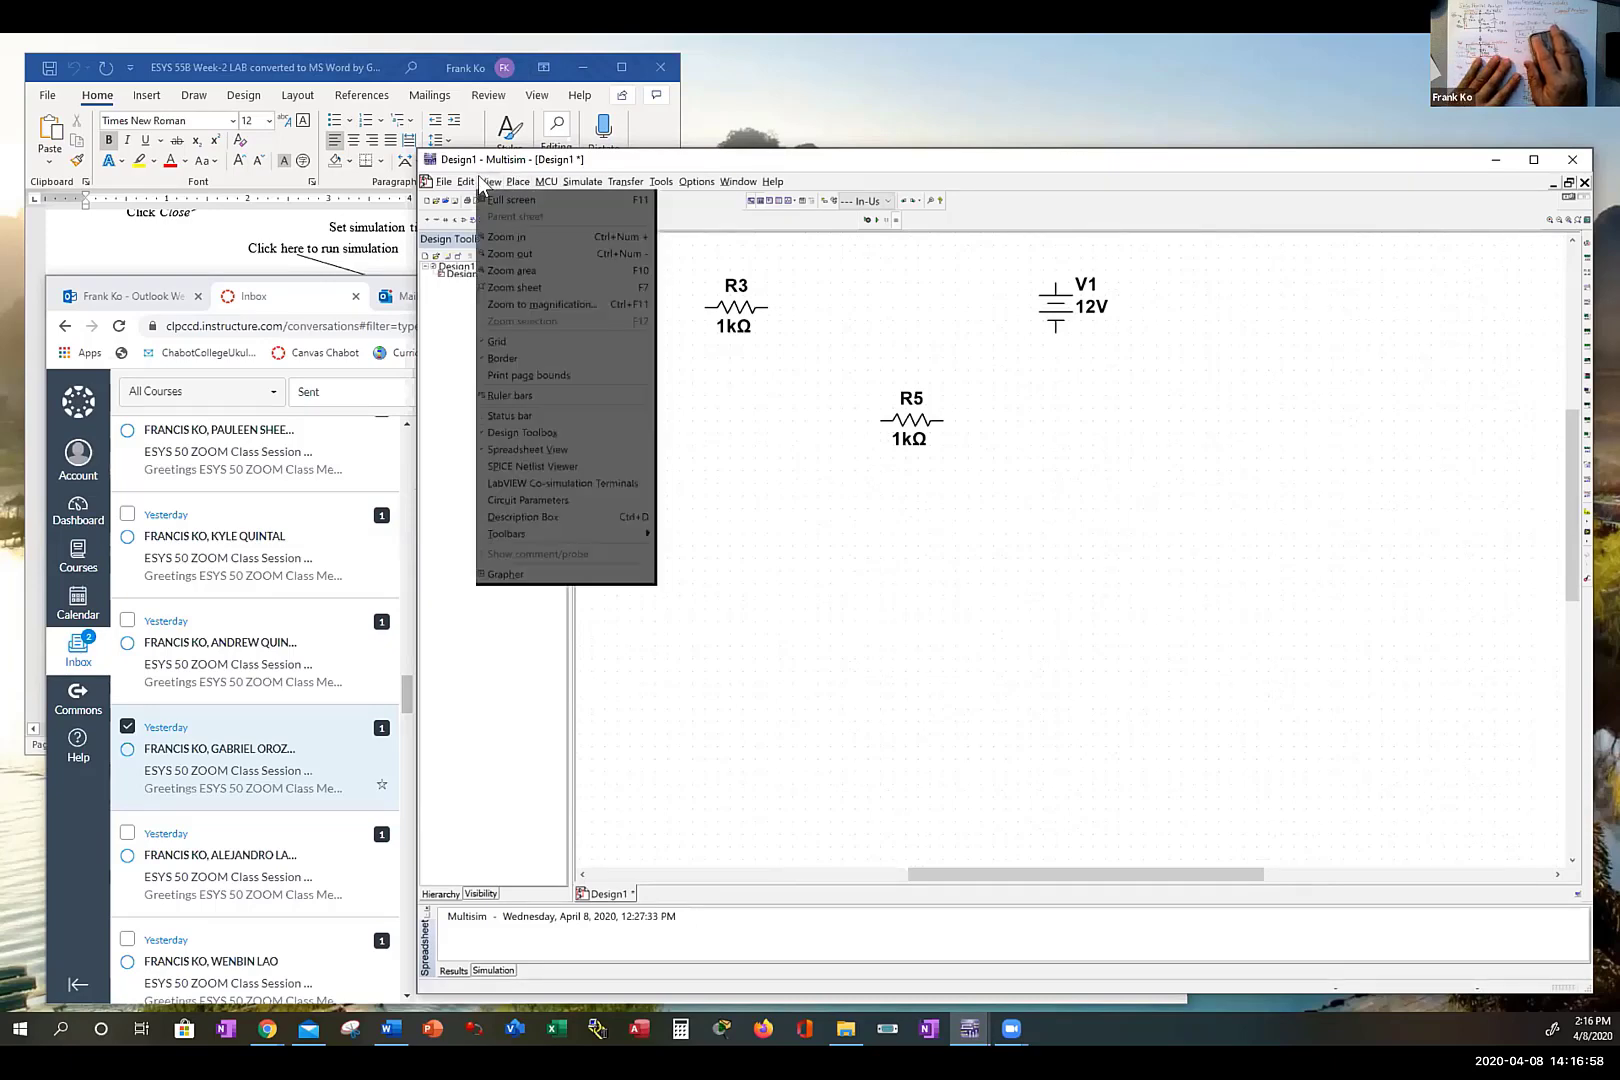
click(503, 244)
drag(1012, 871, 936, 885)
drag(1578, 448, 1576, 381)
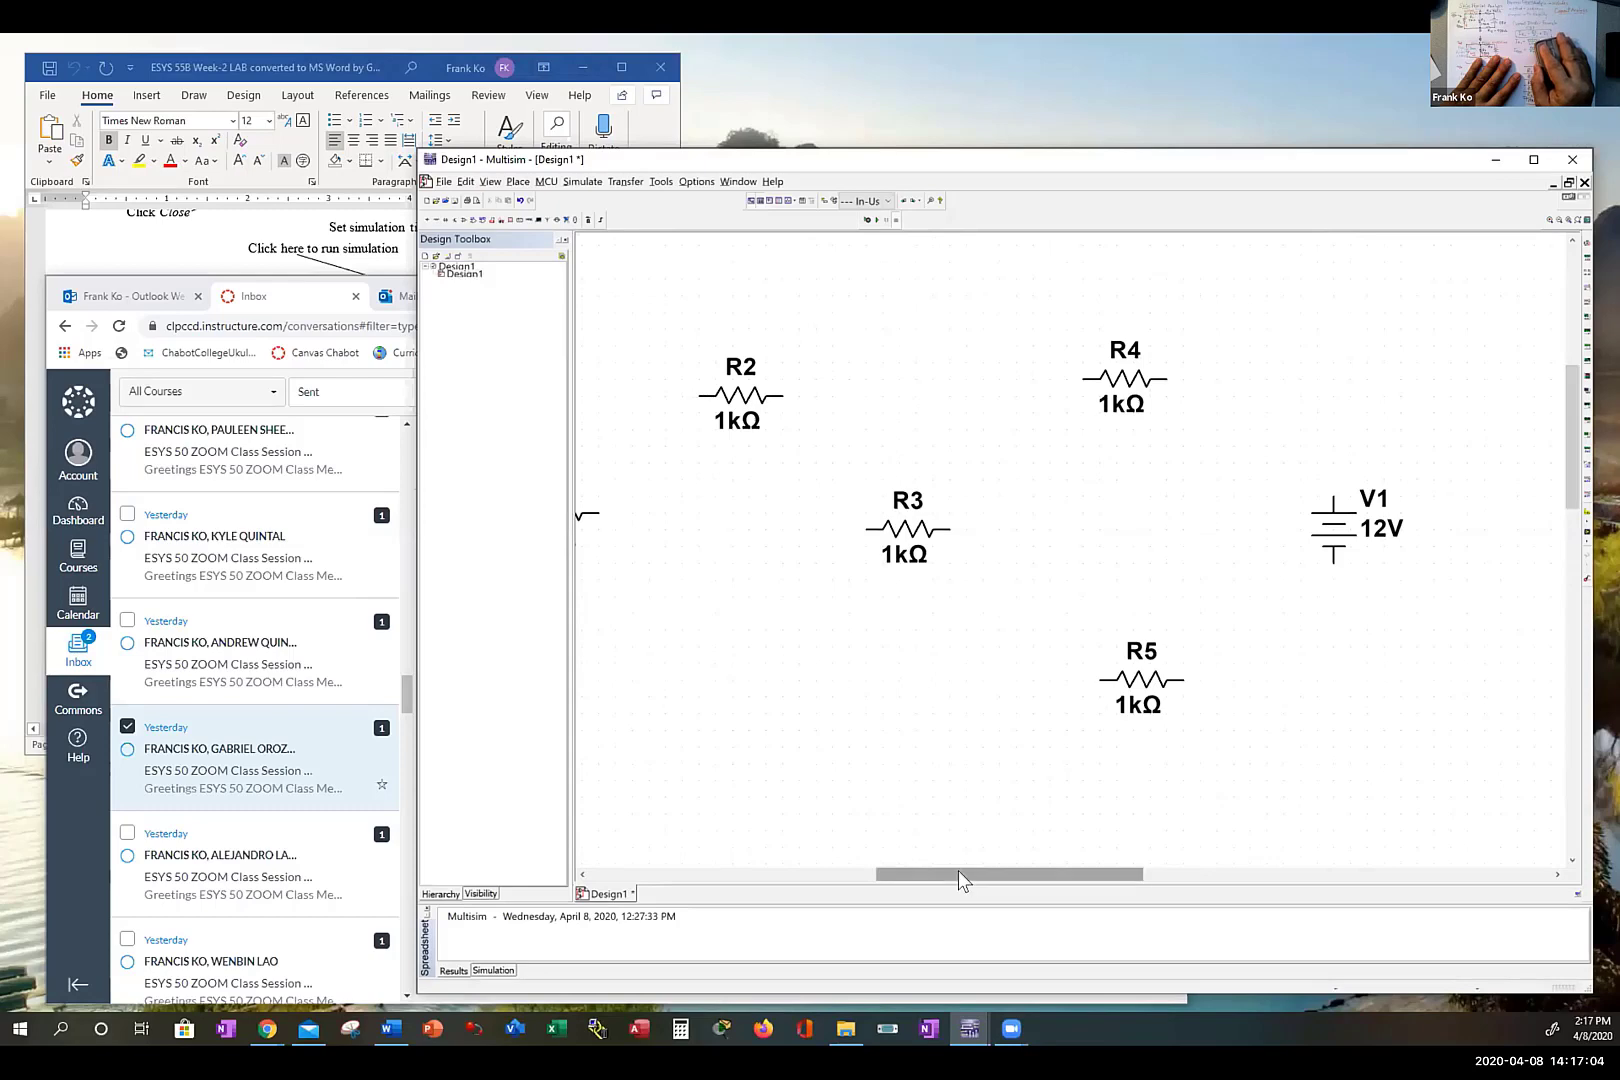
drag(955, 875, 924, 879)
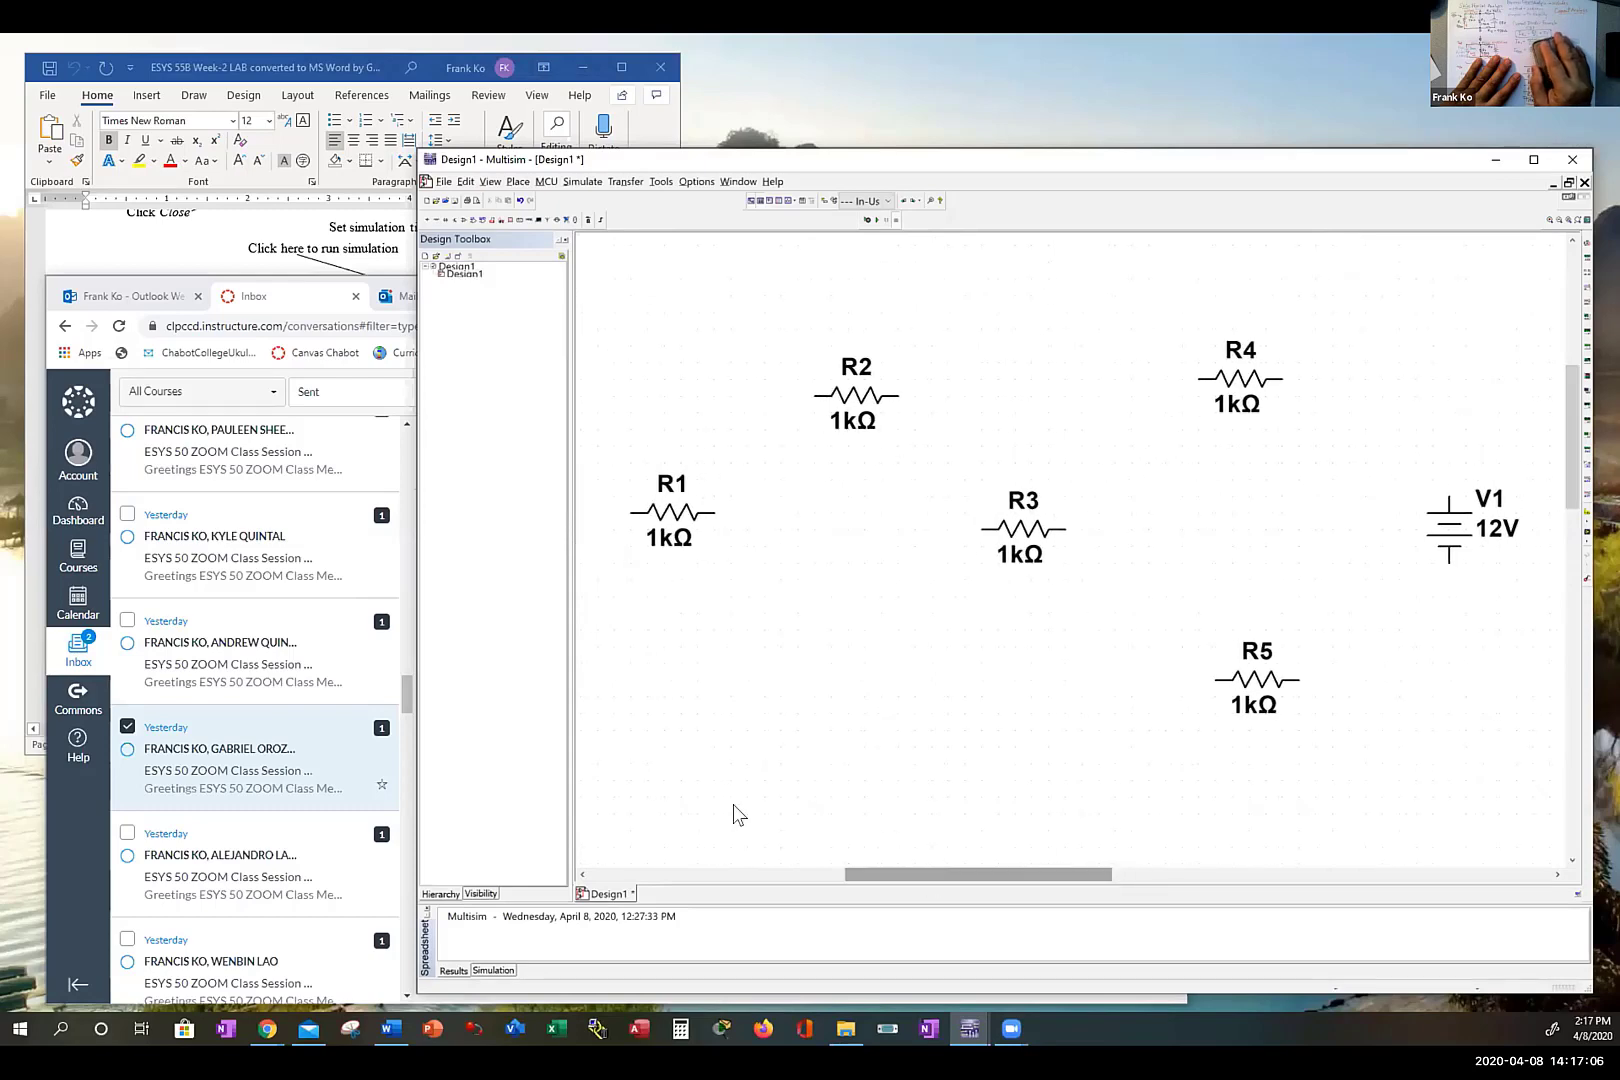
click(670, 522)
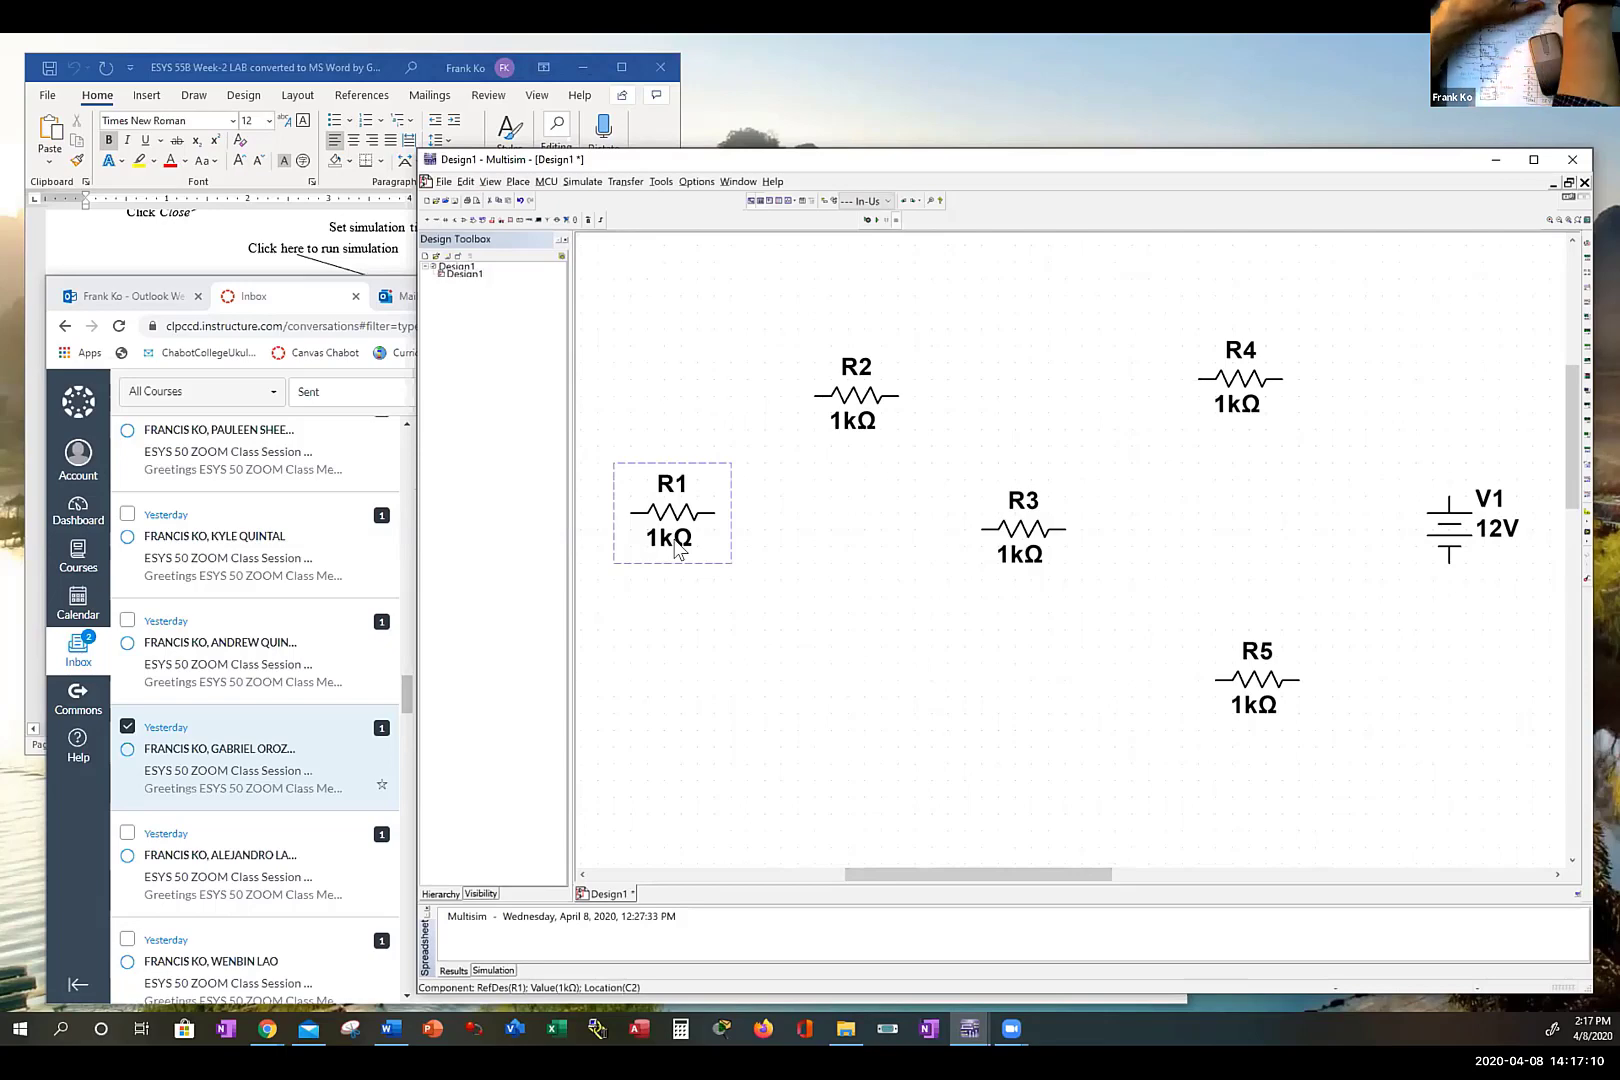
key(ctrl+r)
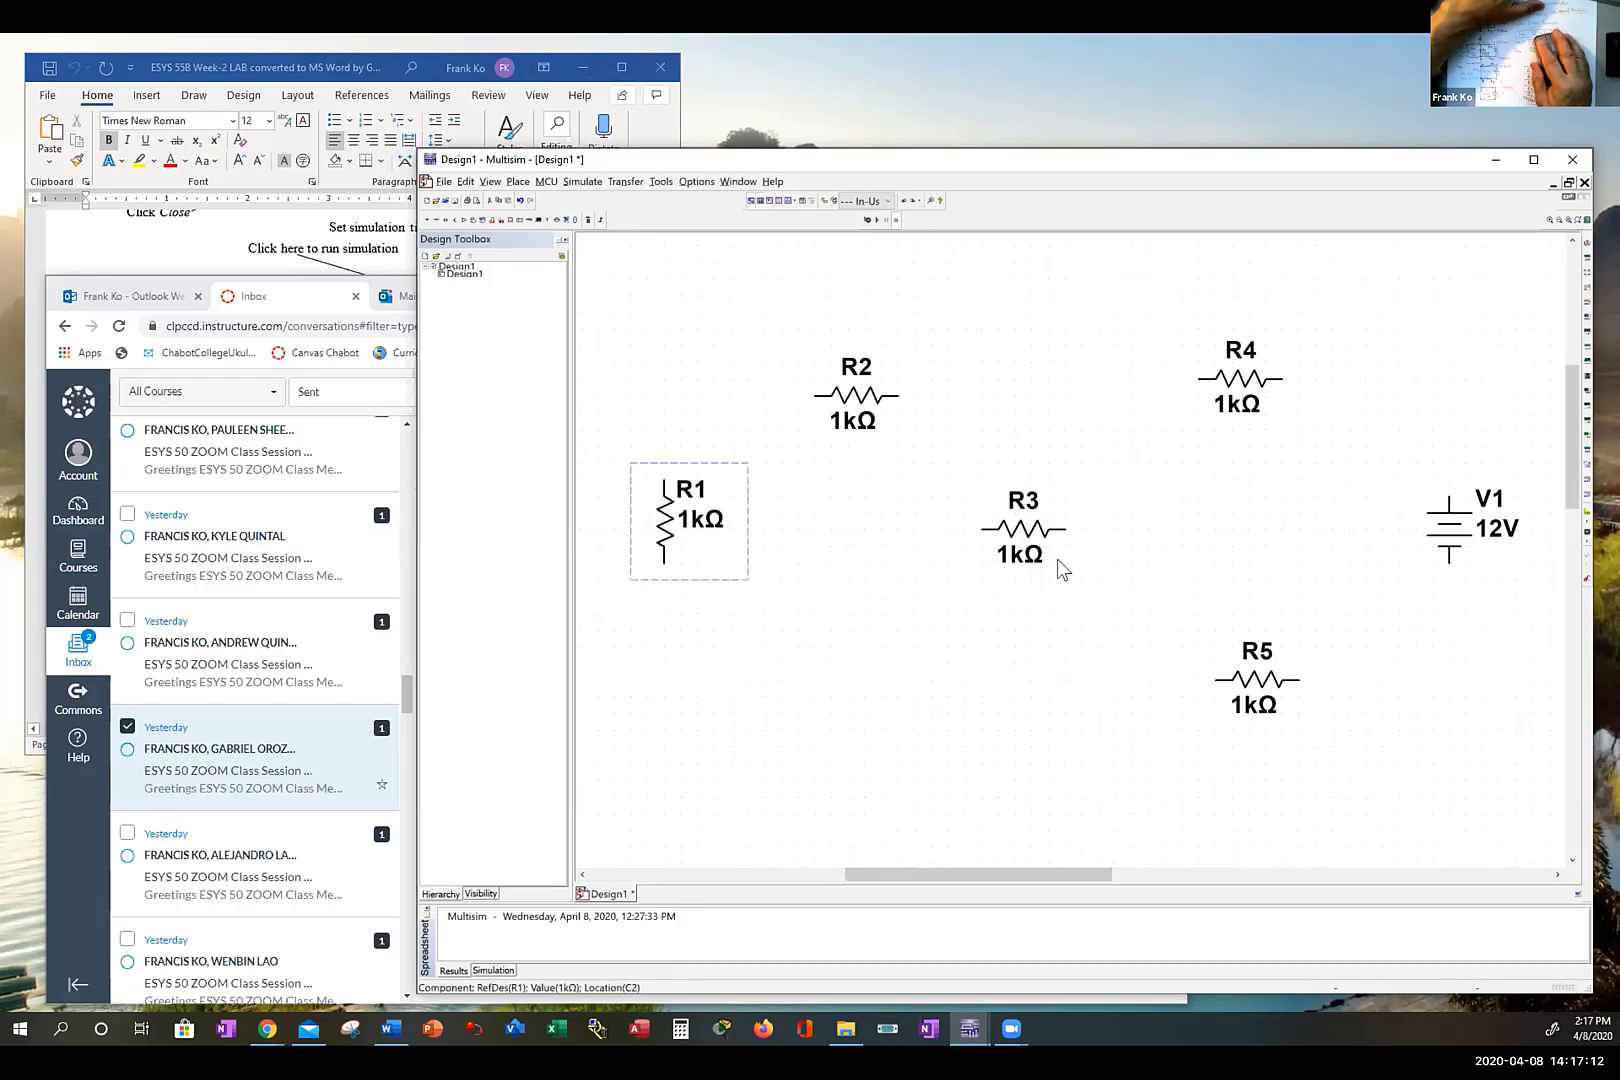
click(1030, 535)
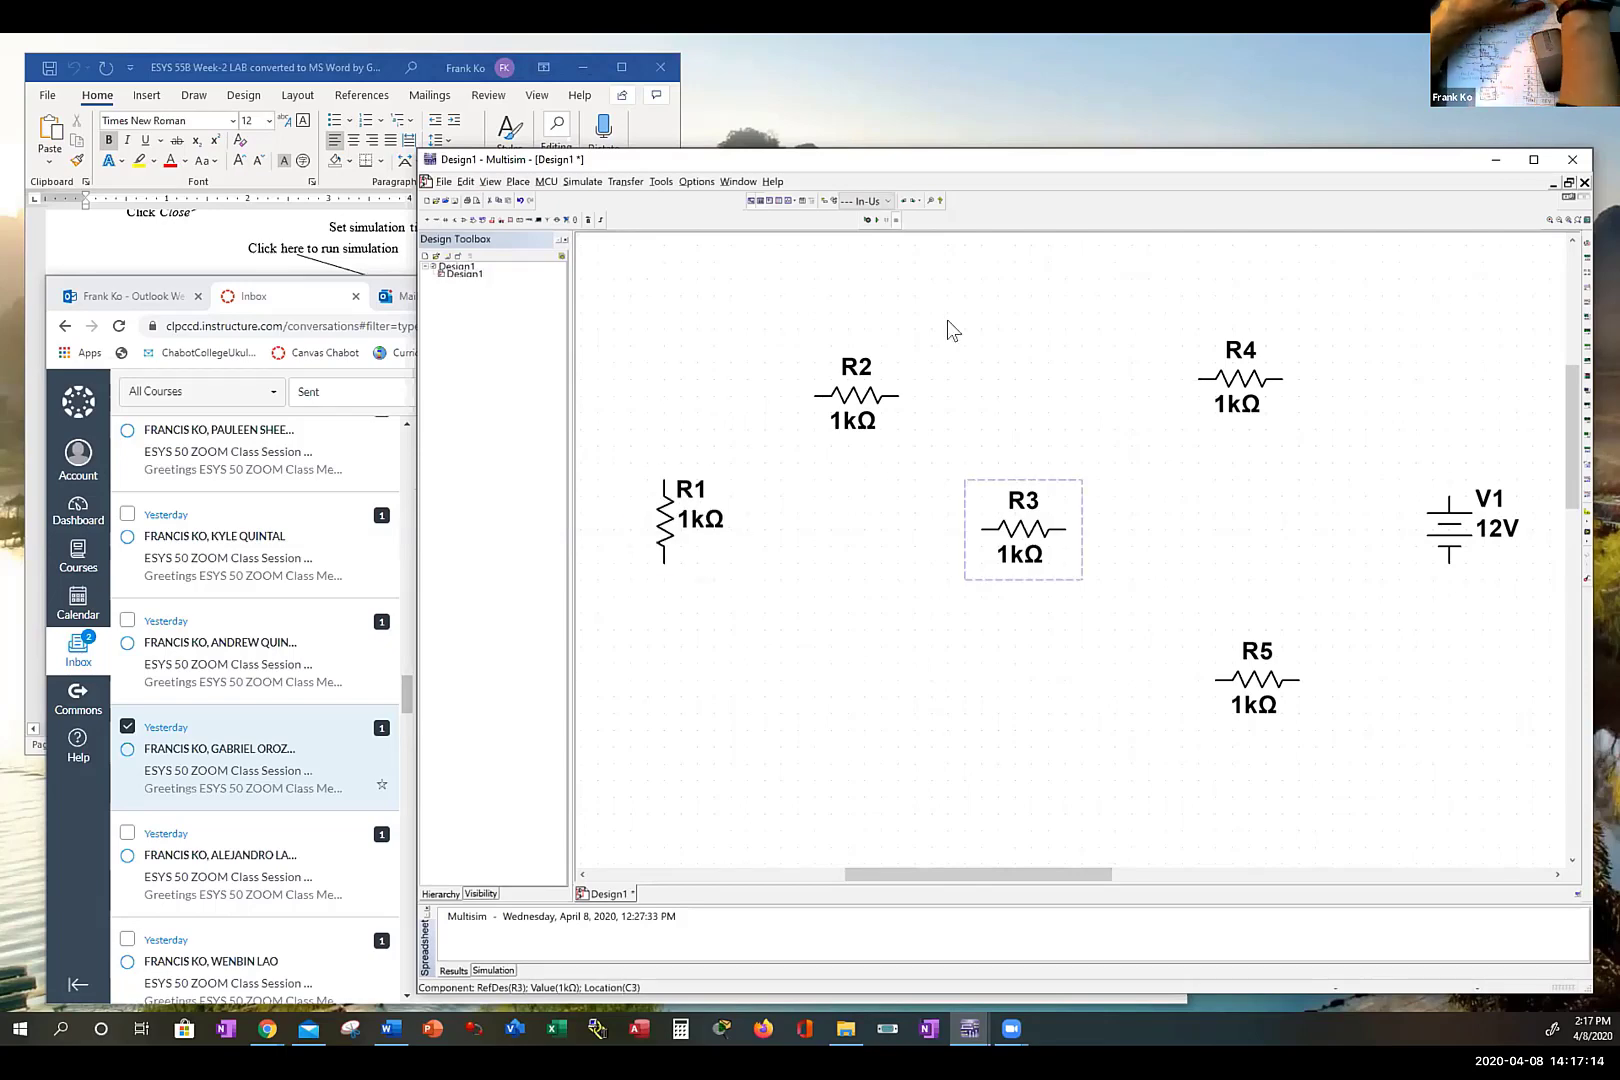
key(ctrl+r)
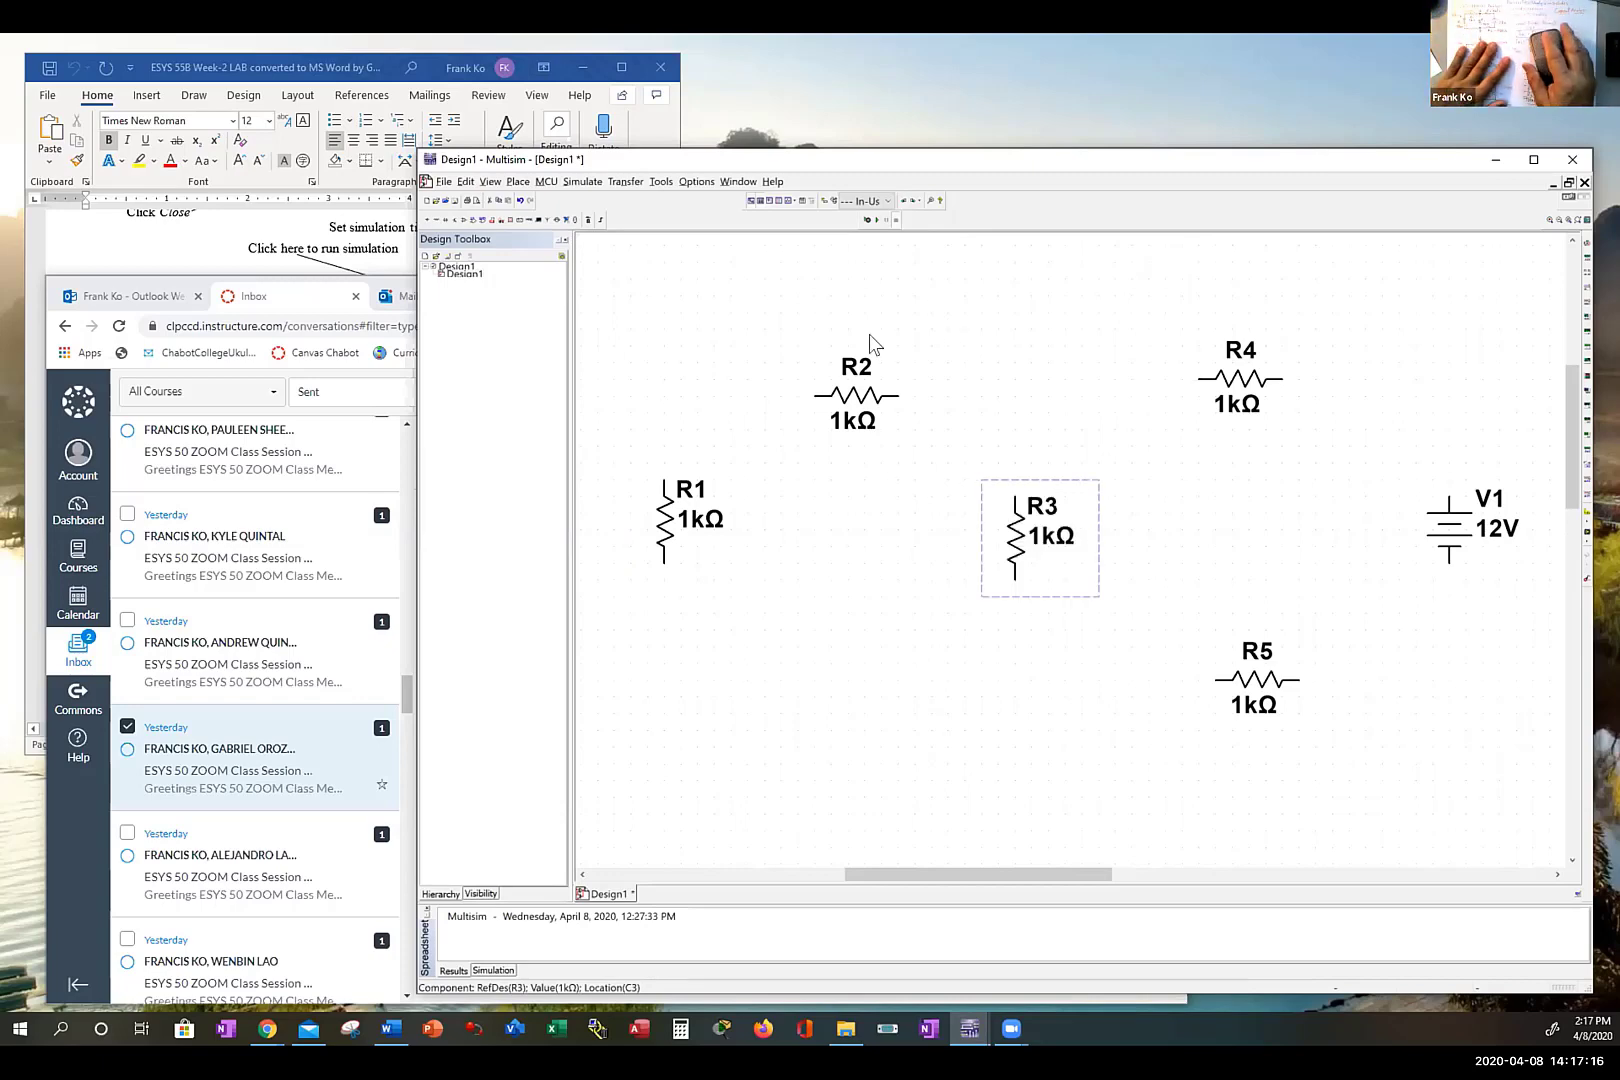
Step: Shift R1 slightly toward R2, raise R3 level with R1, and move R4 closer to R3, level with R2
click(651, 521)
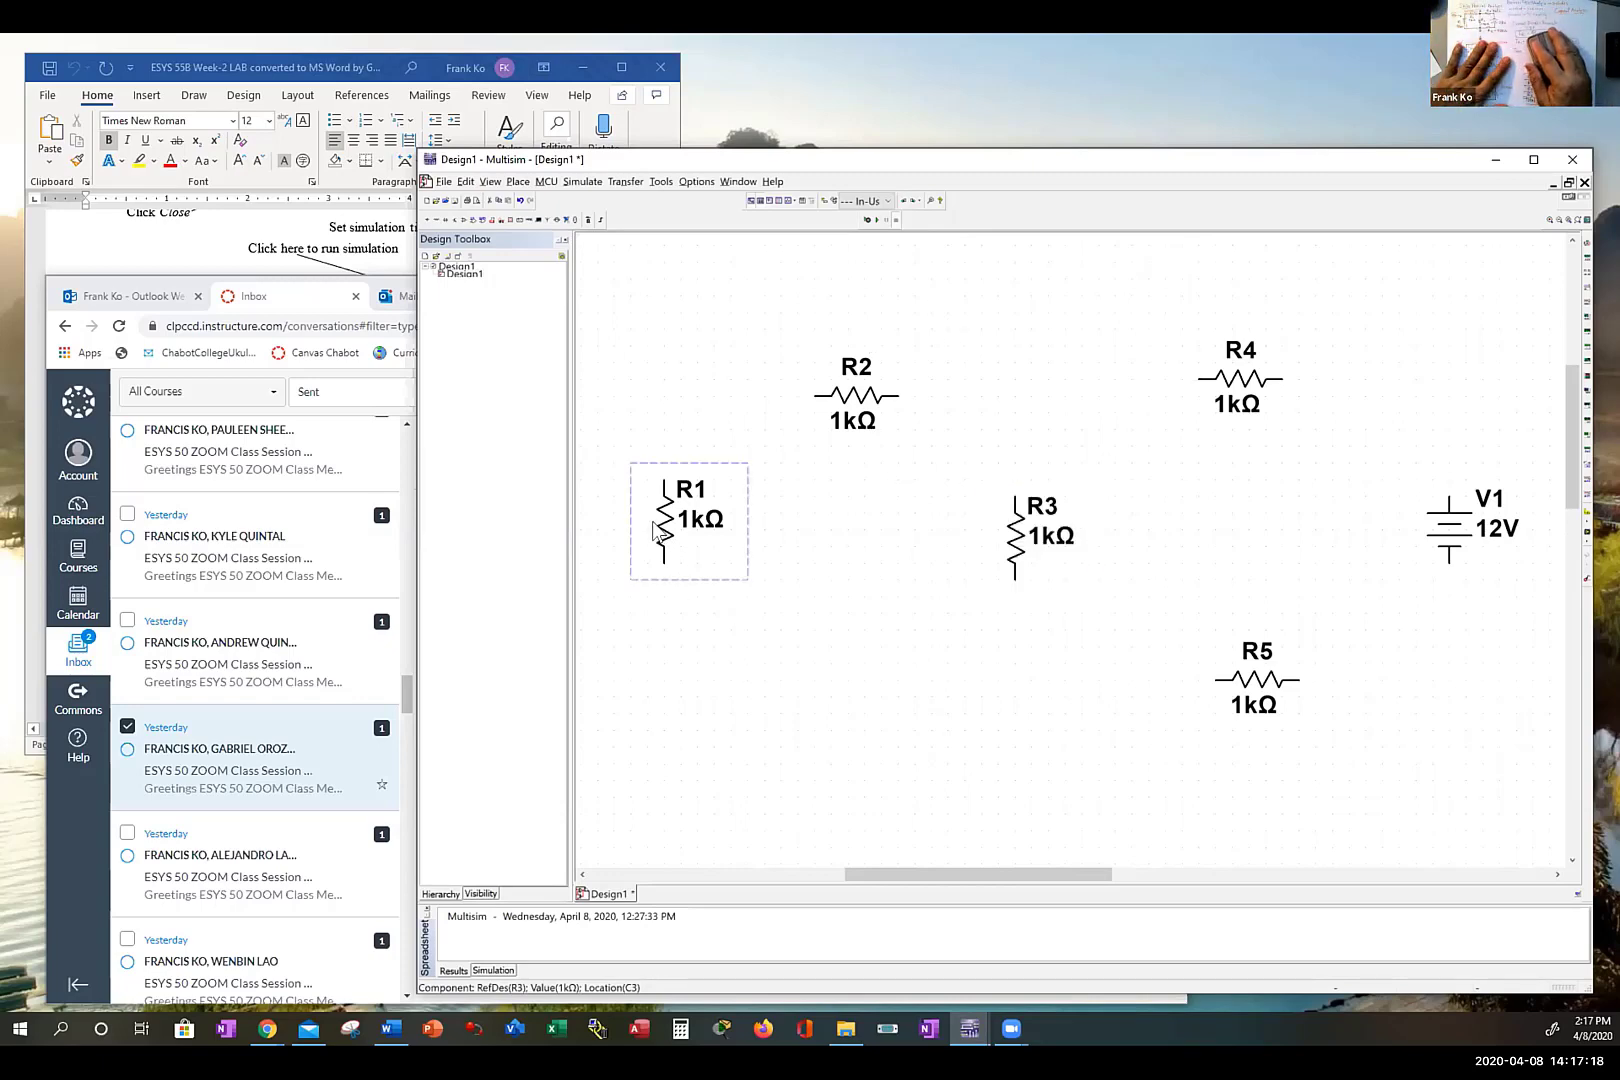
drag(666, 527, 725, 535)
click(1018, 525)
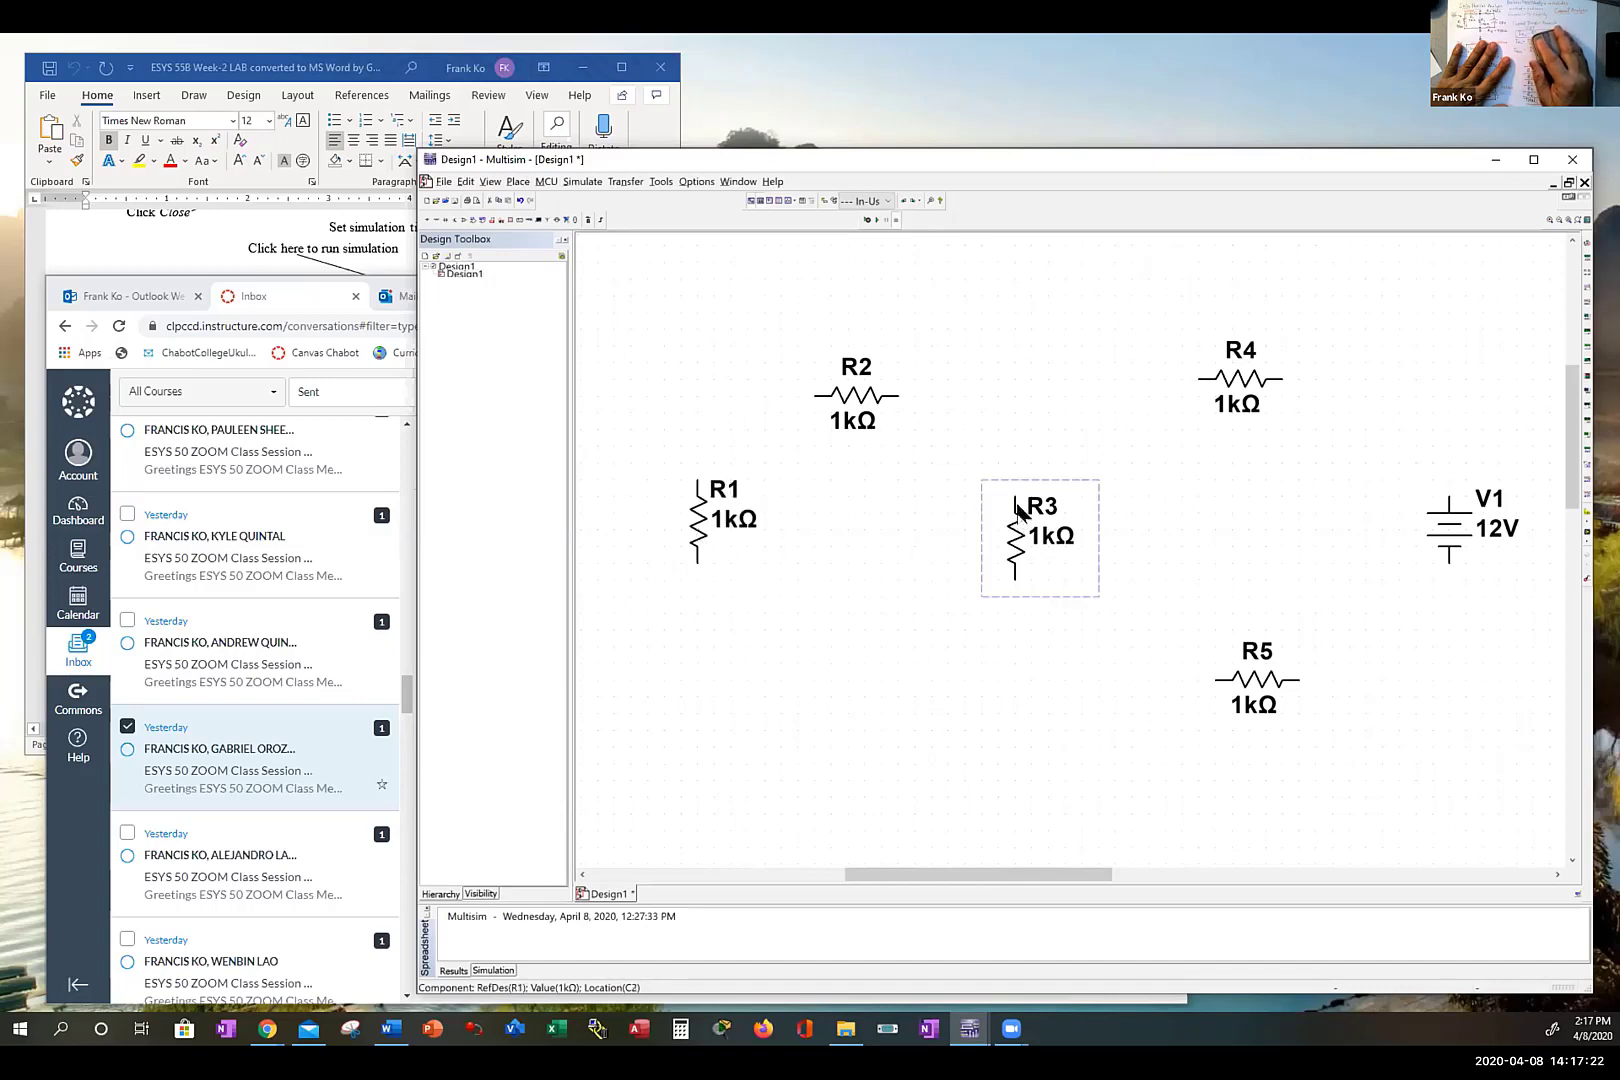
drag(1018, 510, 1018, 493)
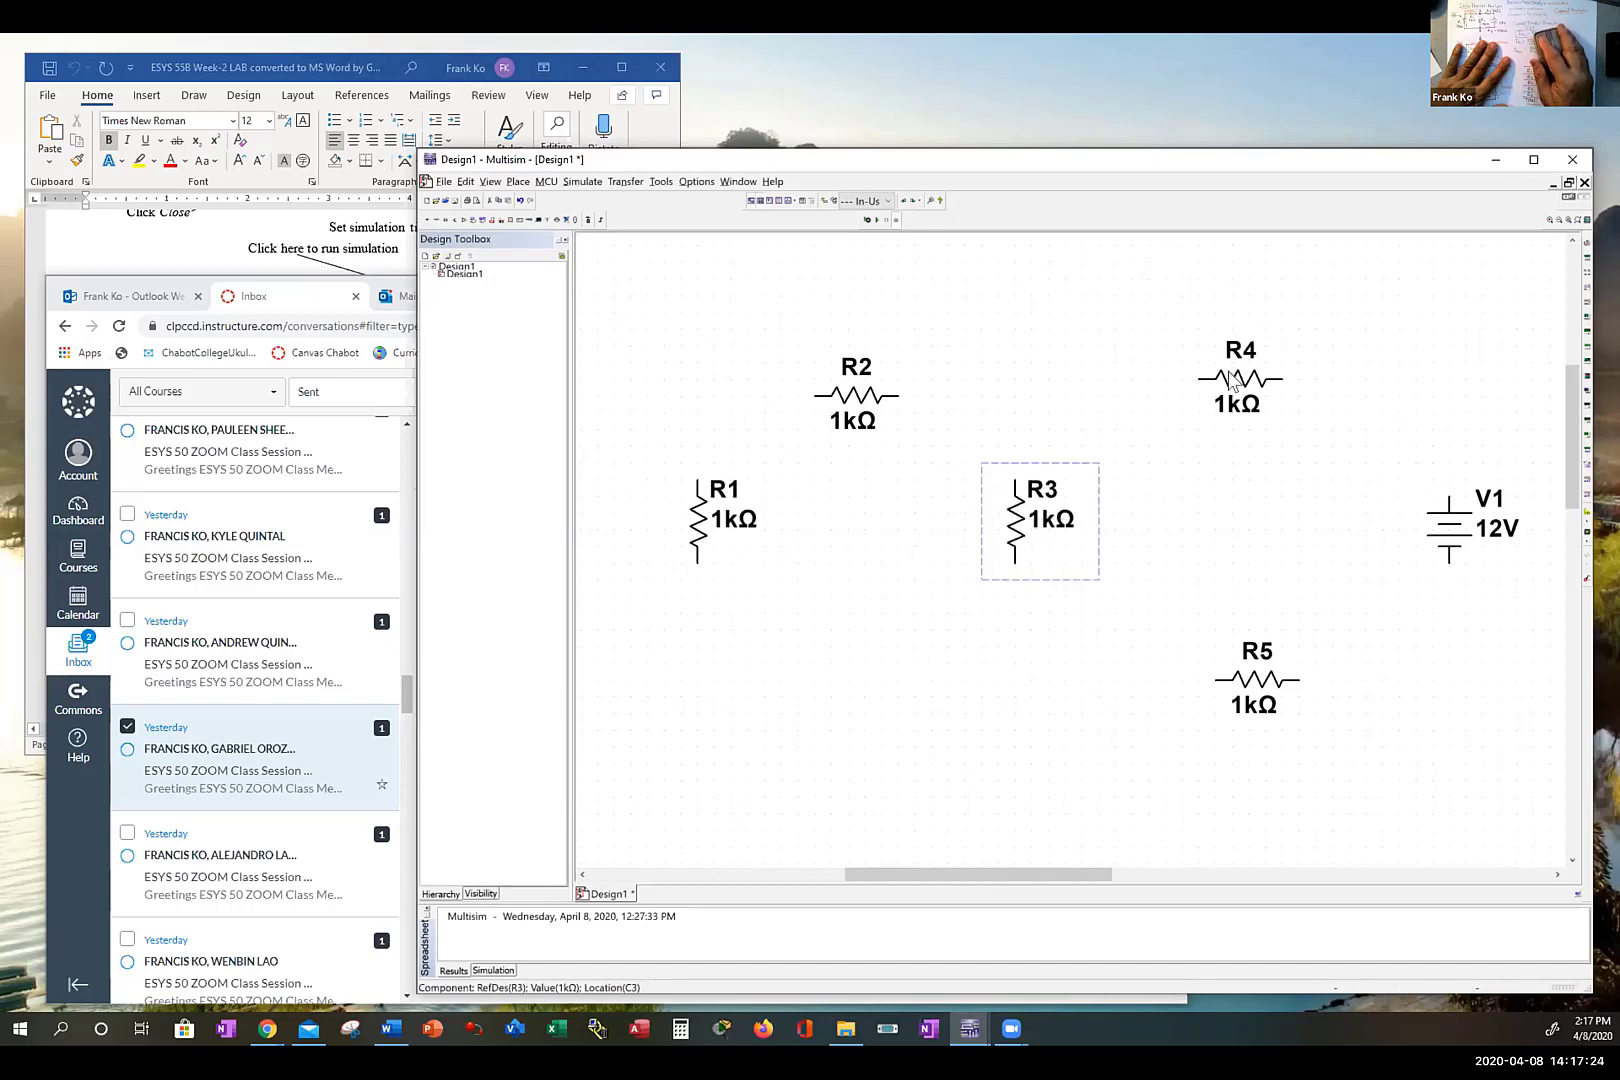
drag(1232, 380, 1165, 397)
drag(1247, 697, 1166, 647)
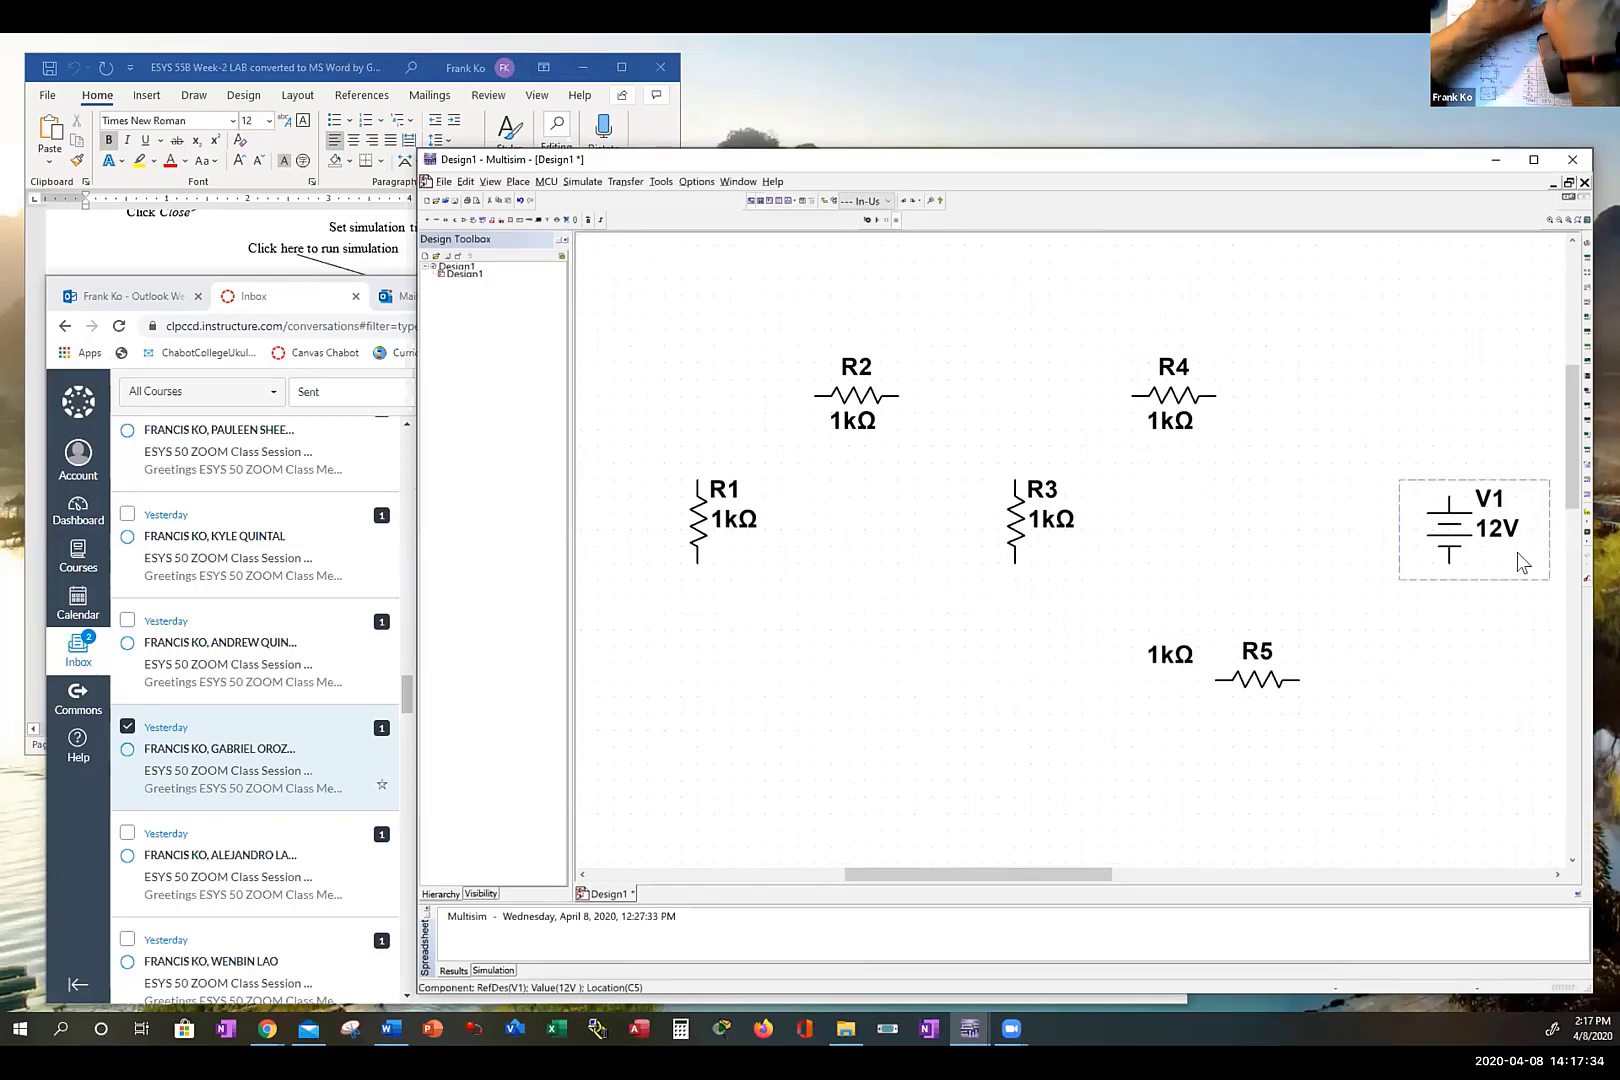
Step: Rotate the V1 source by 180 degrees and move it closer to R3, at about the same height
key(ctrl+r)
key(ctrl+r)
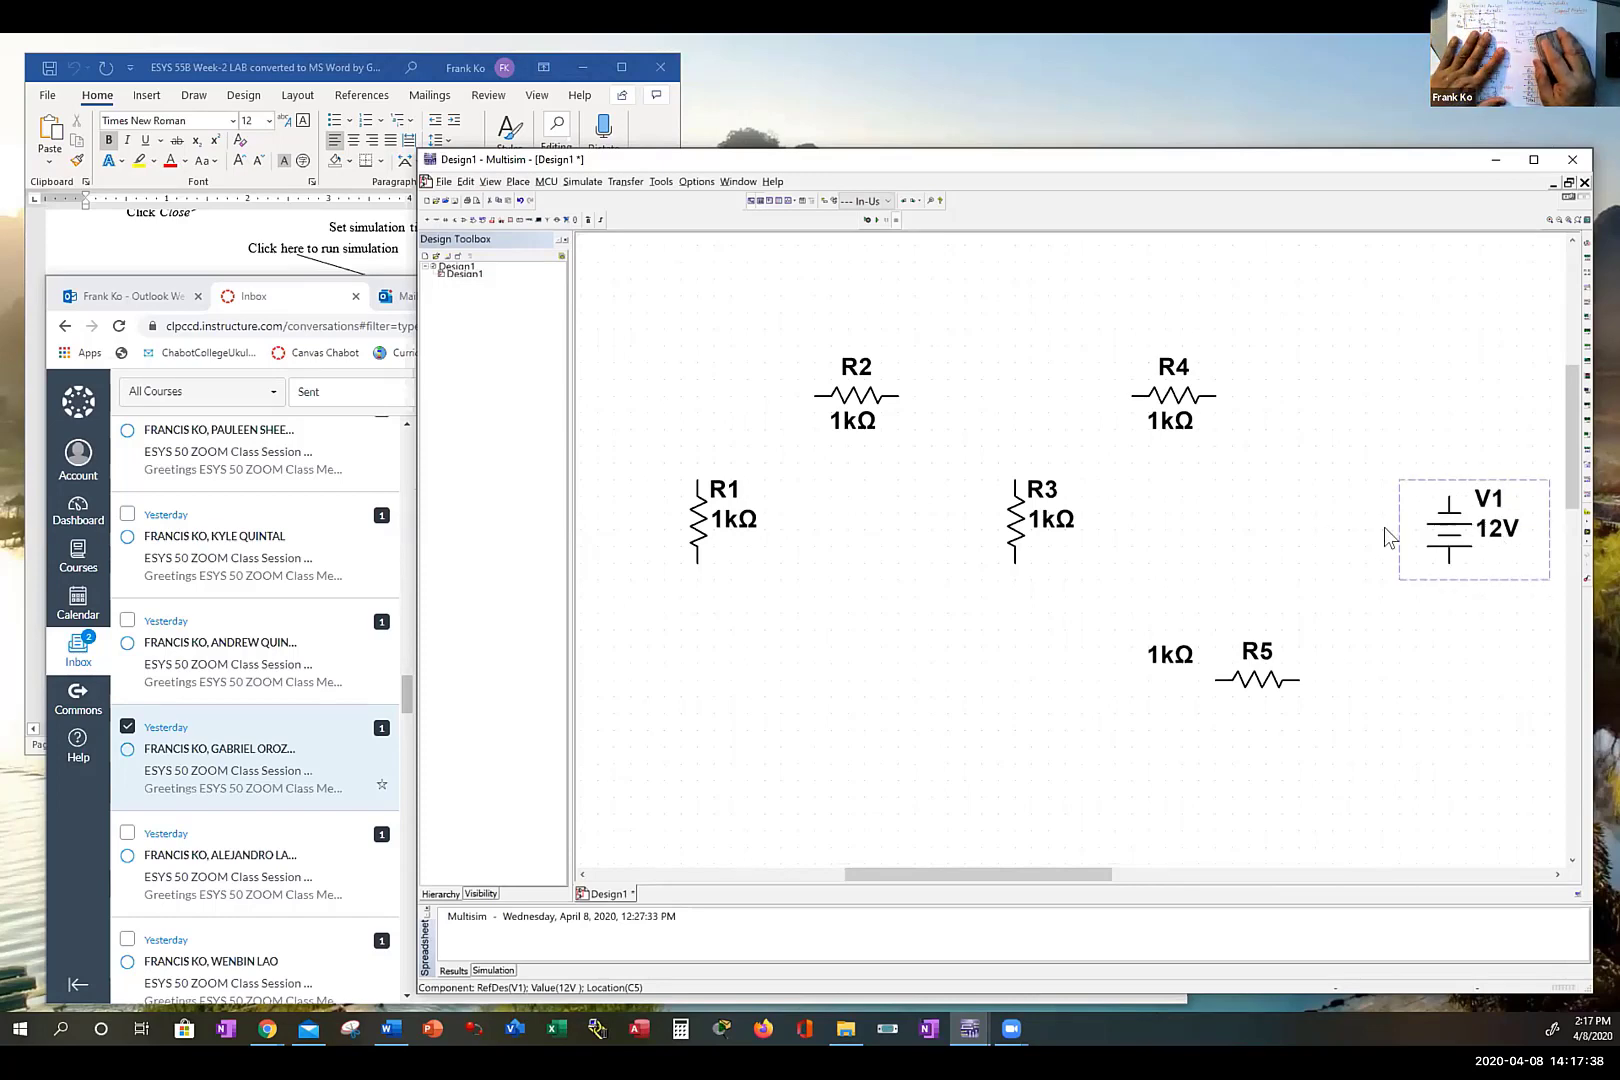
drag(1438, 535, 1313, 515)
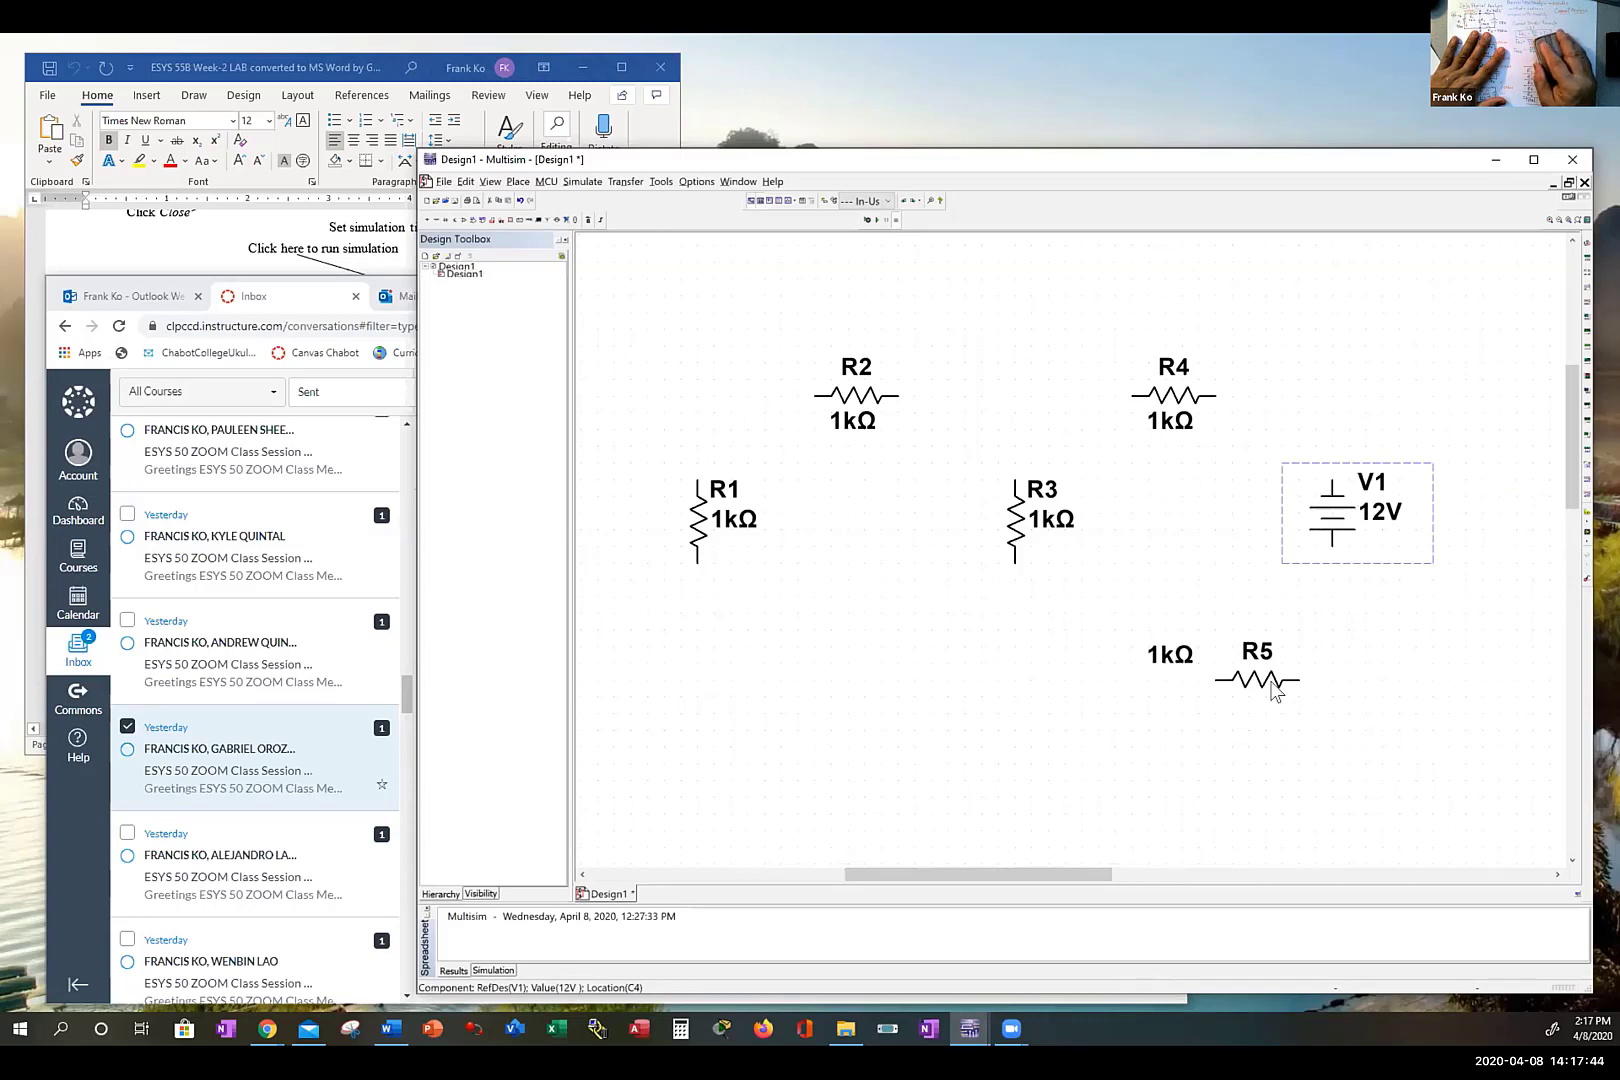
Step: Move R5 to sit below R4 and place its 1kΩ value label centred beneath the resistor symbol
drag(1268, 685, 1201, 701)
click(1104, 679)
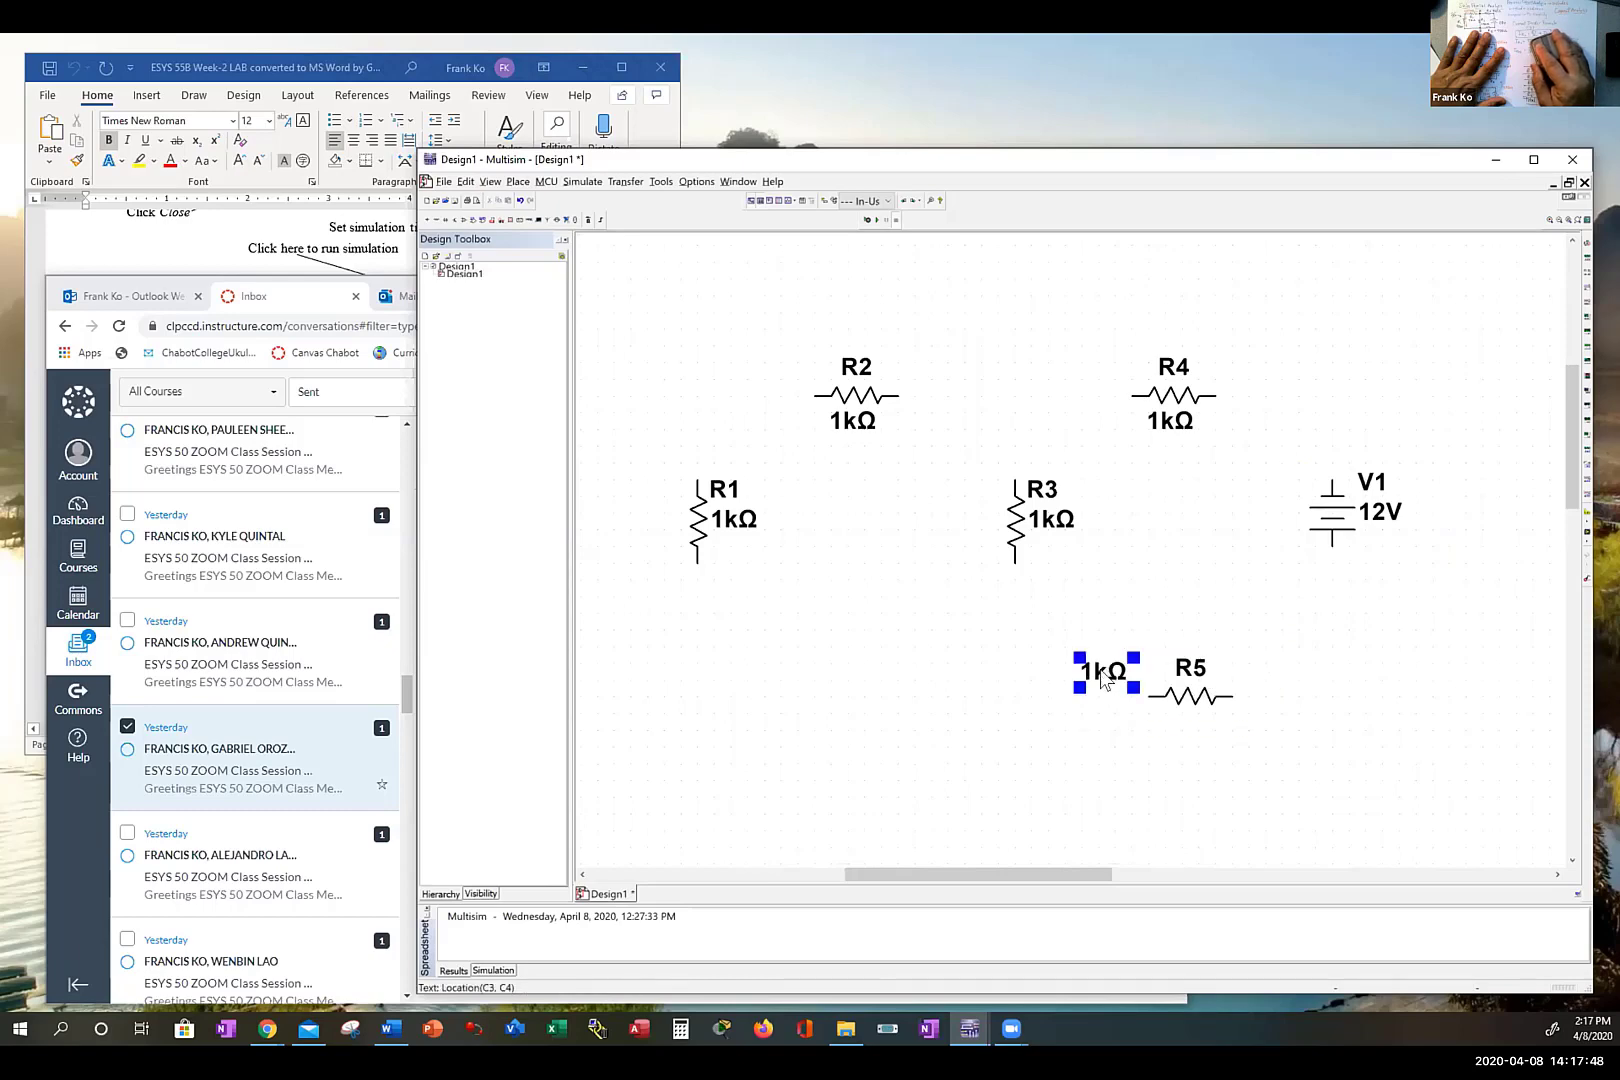
drag(1100, 677, 1183, 735)
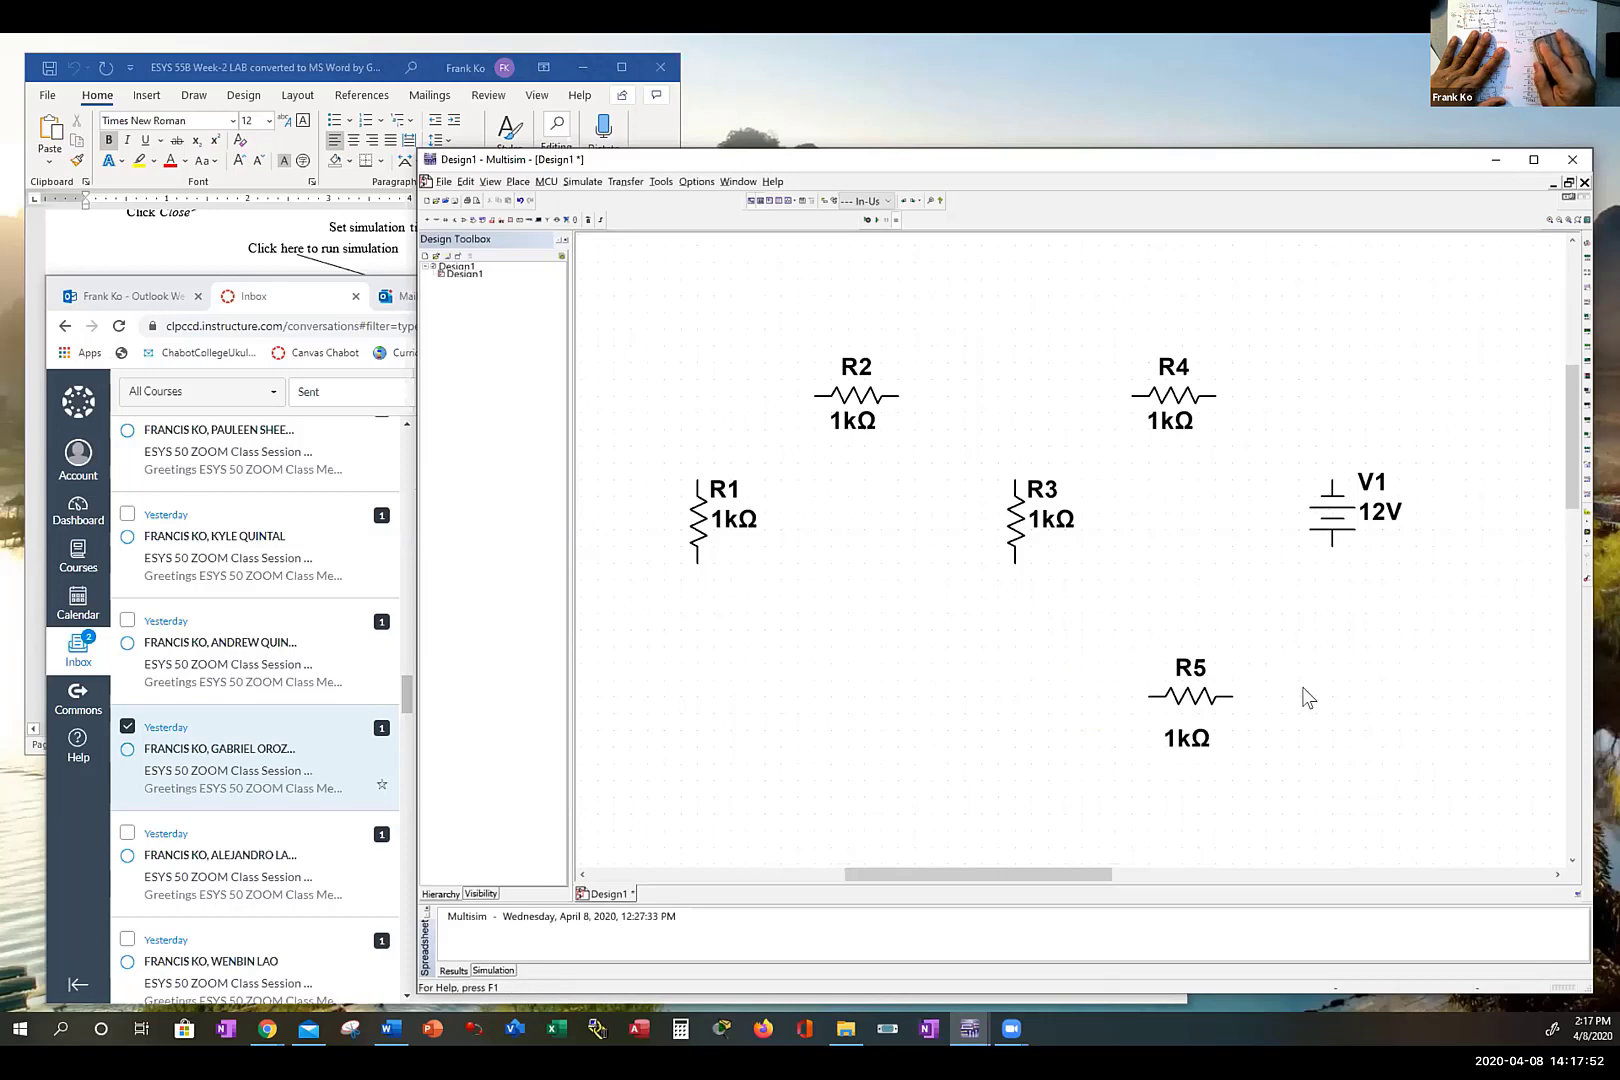
double_click(1183, 679)
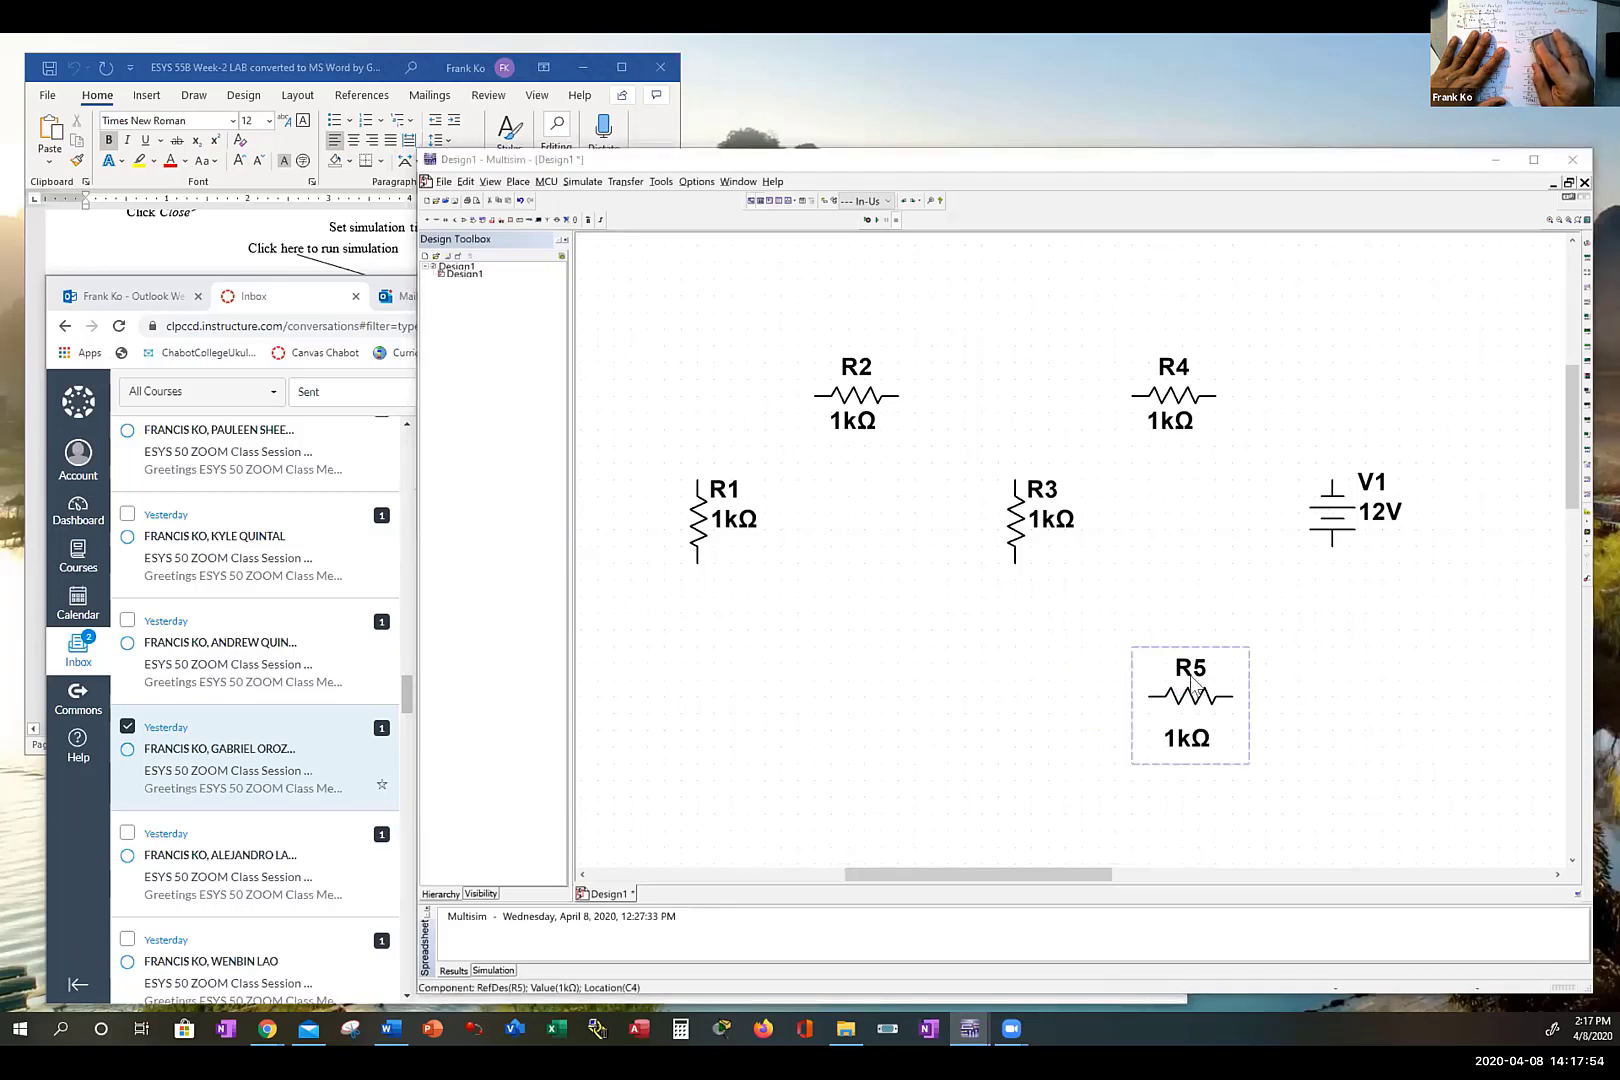
click(1104, 778)
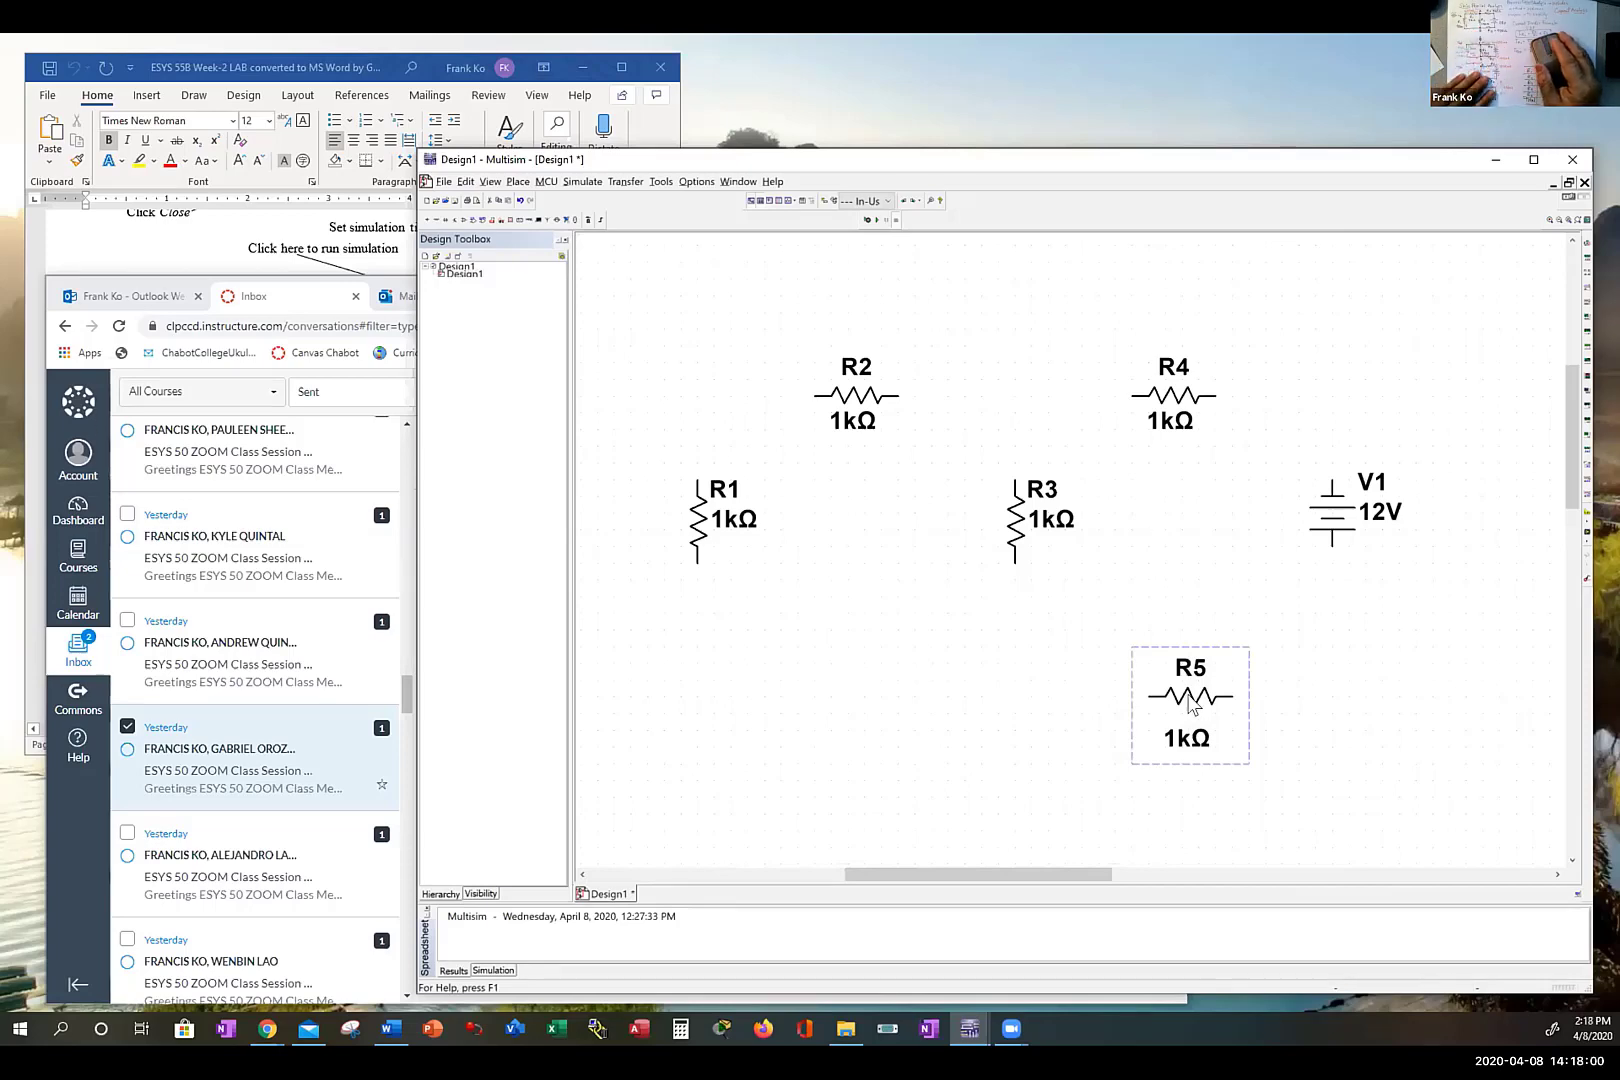
Step: Wire R1's upper end to R2, and R2's other end to both R3's upper end and R4
click(682, 460)
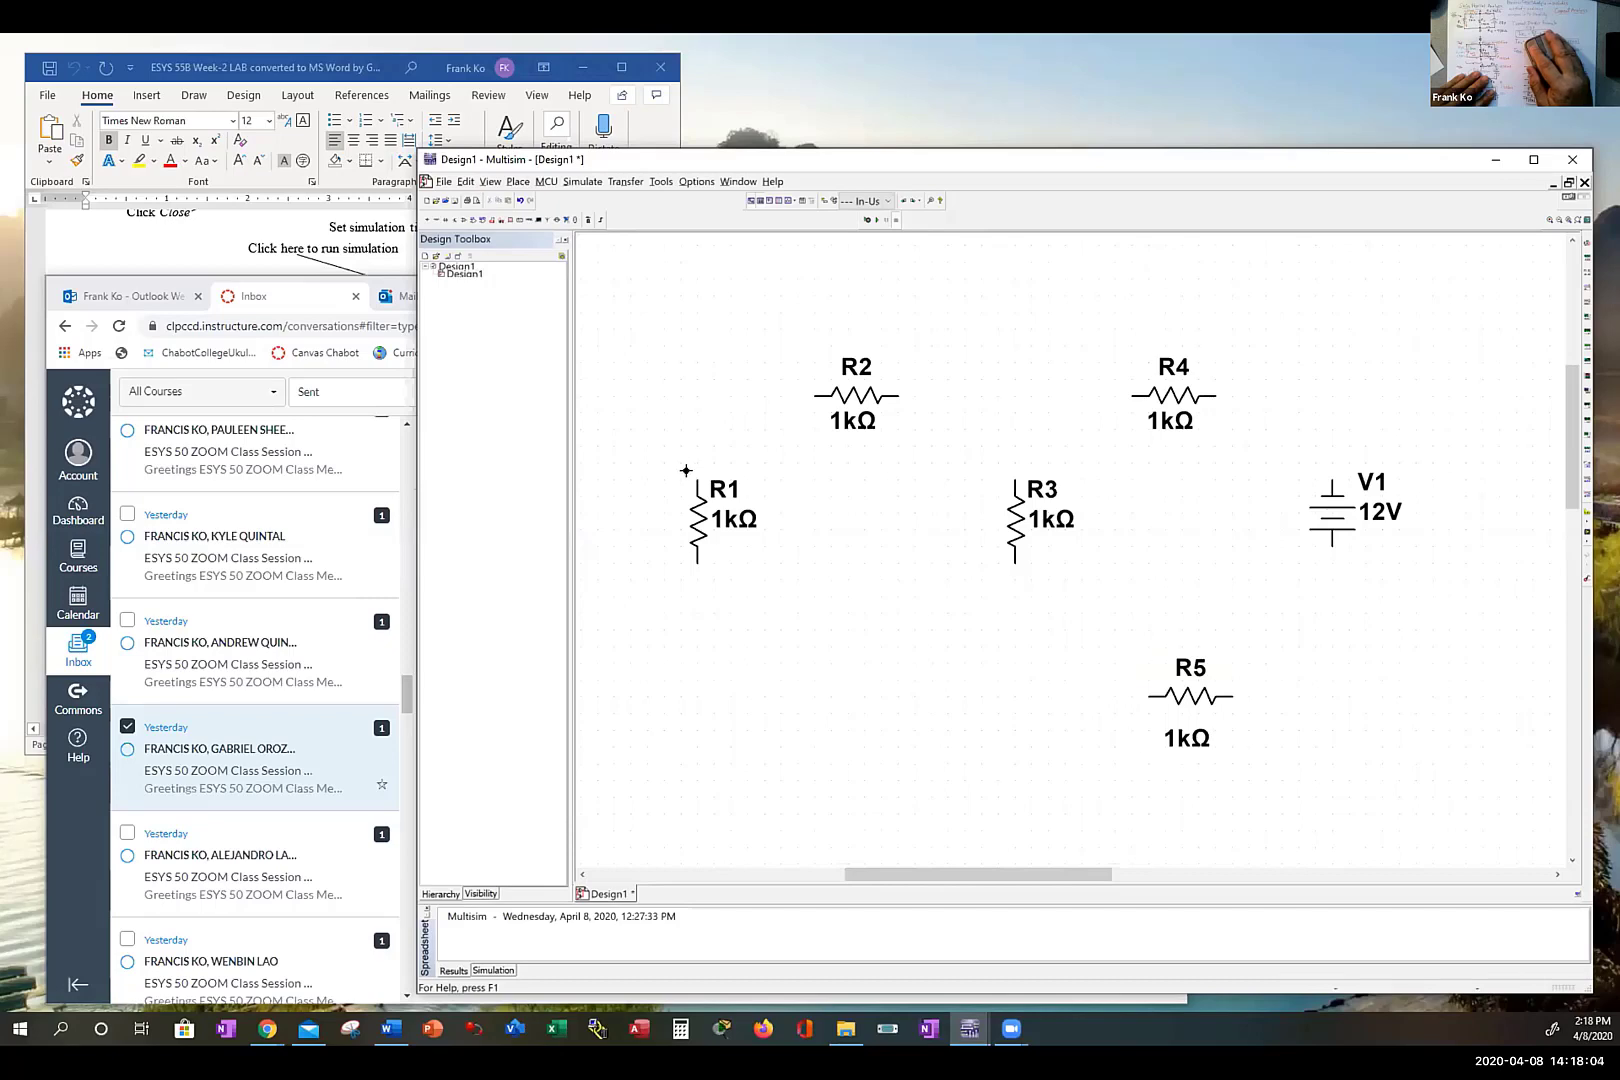
click(697, 479)
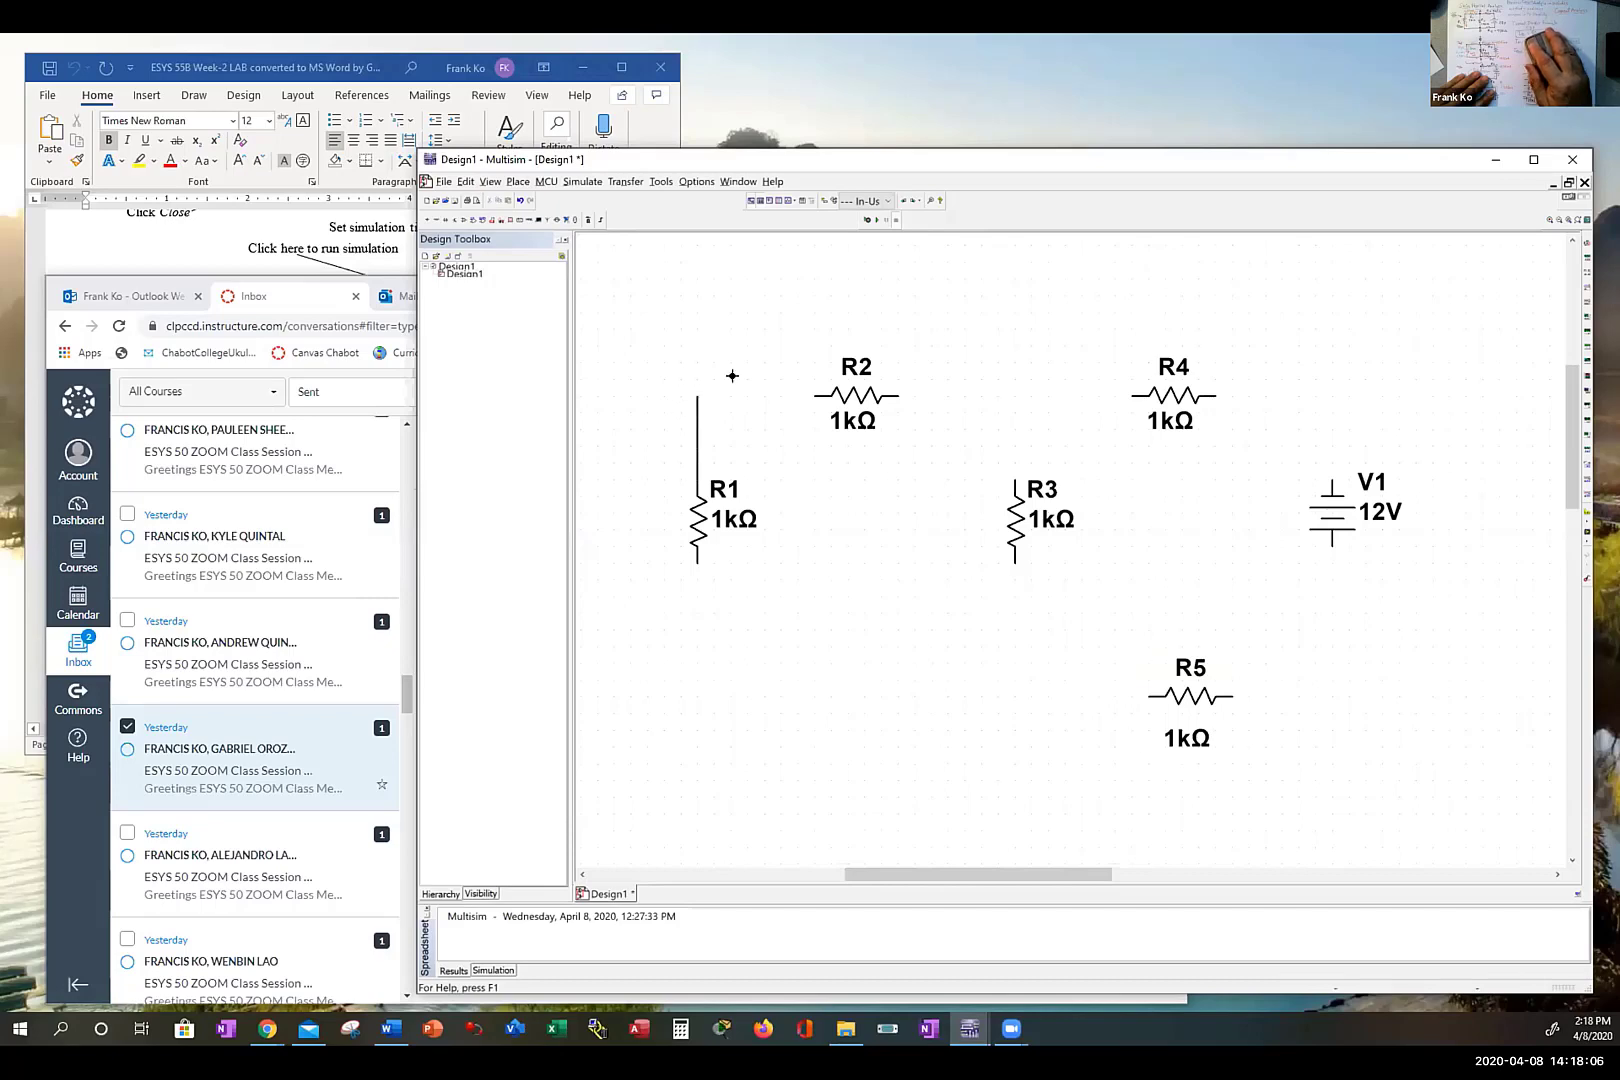
click(805, 381)
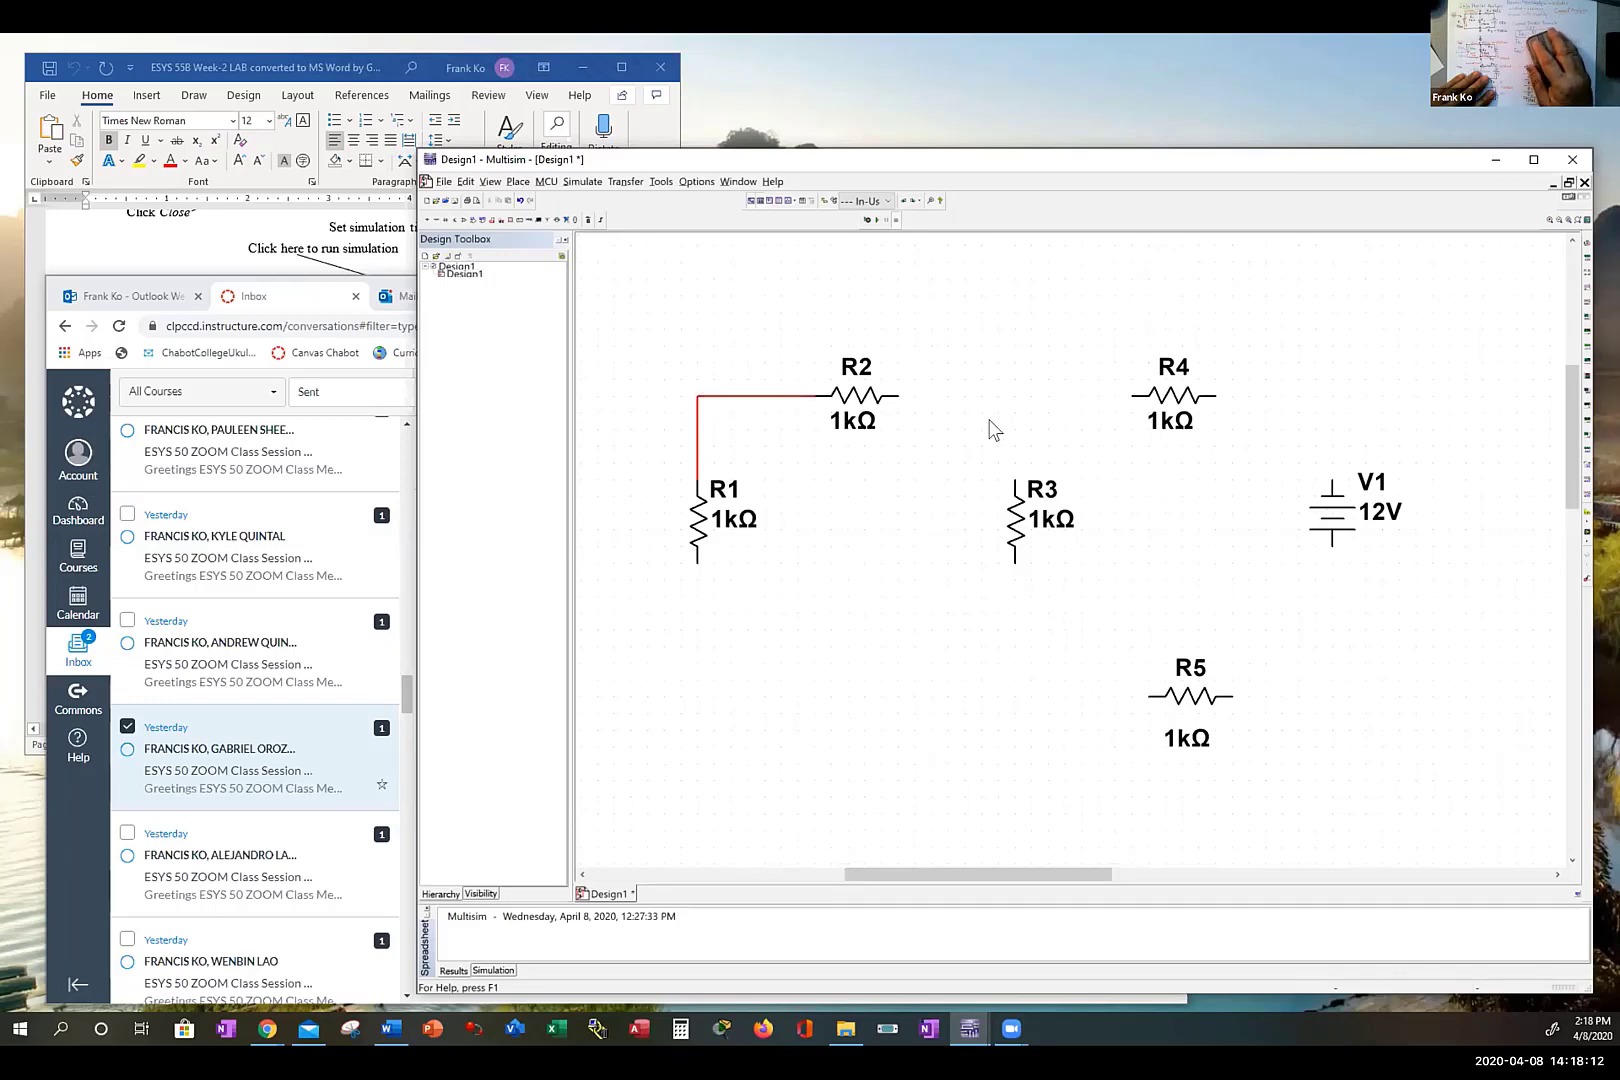
click(896, 396)
click(1015, 482)
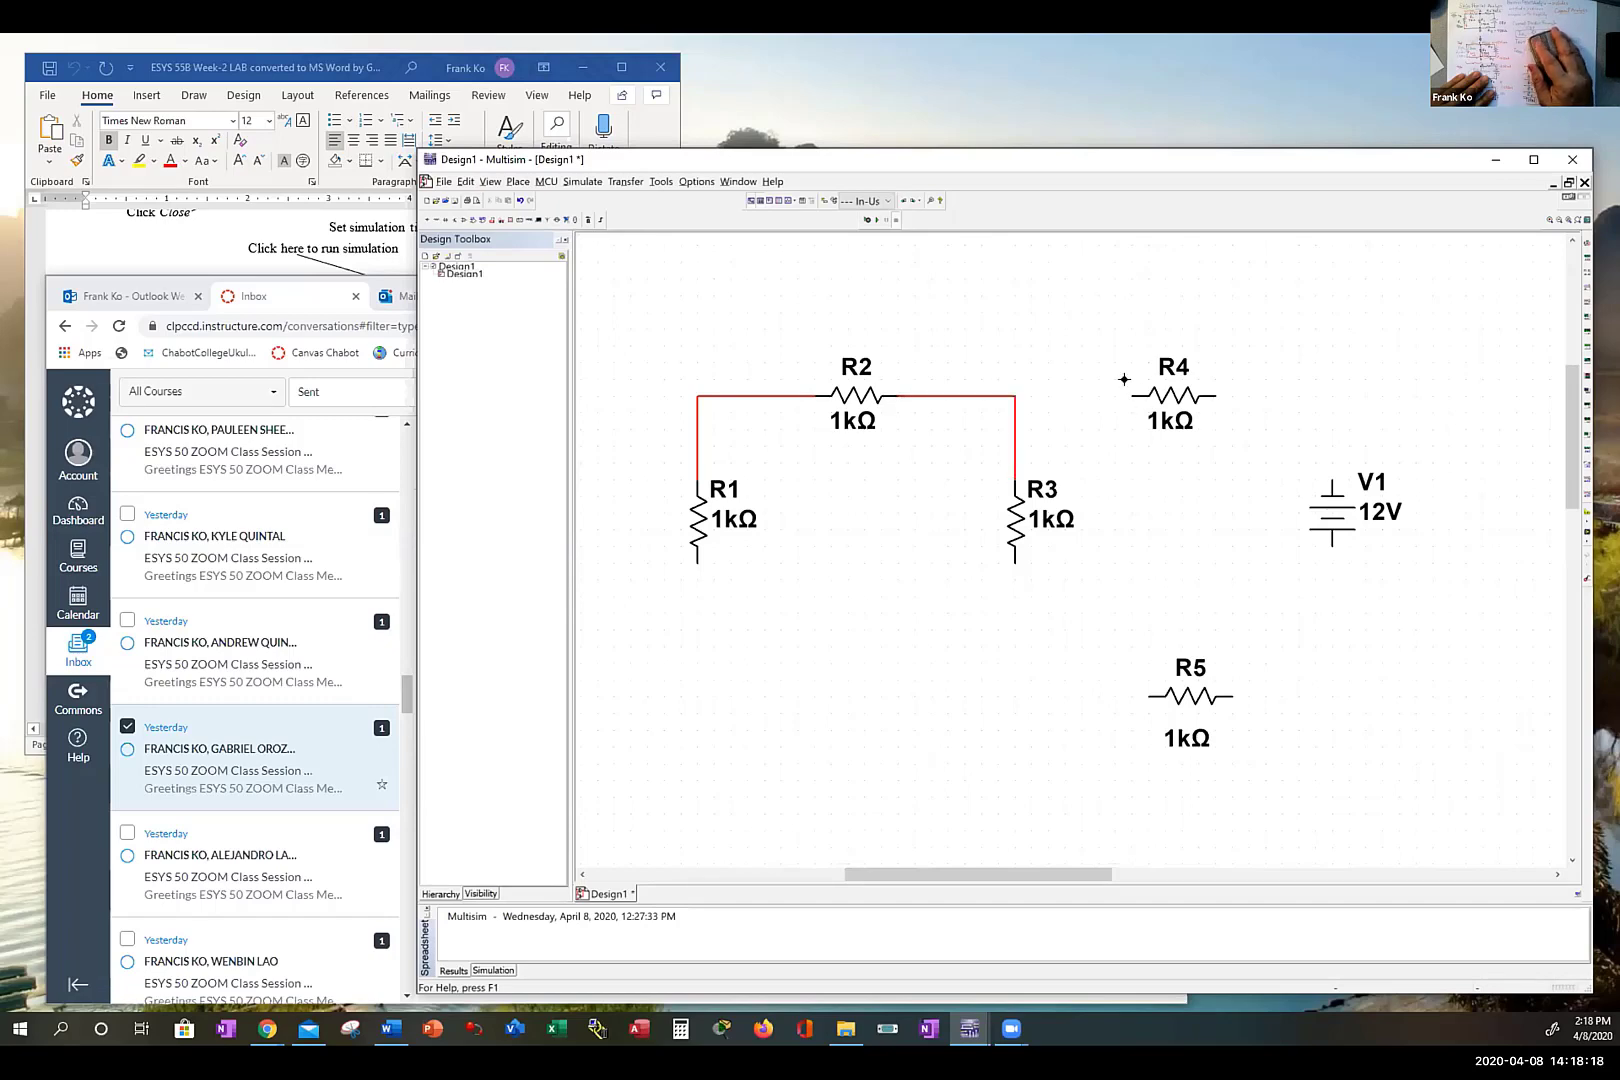
click(1130, 395)
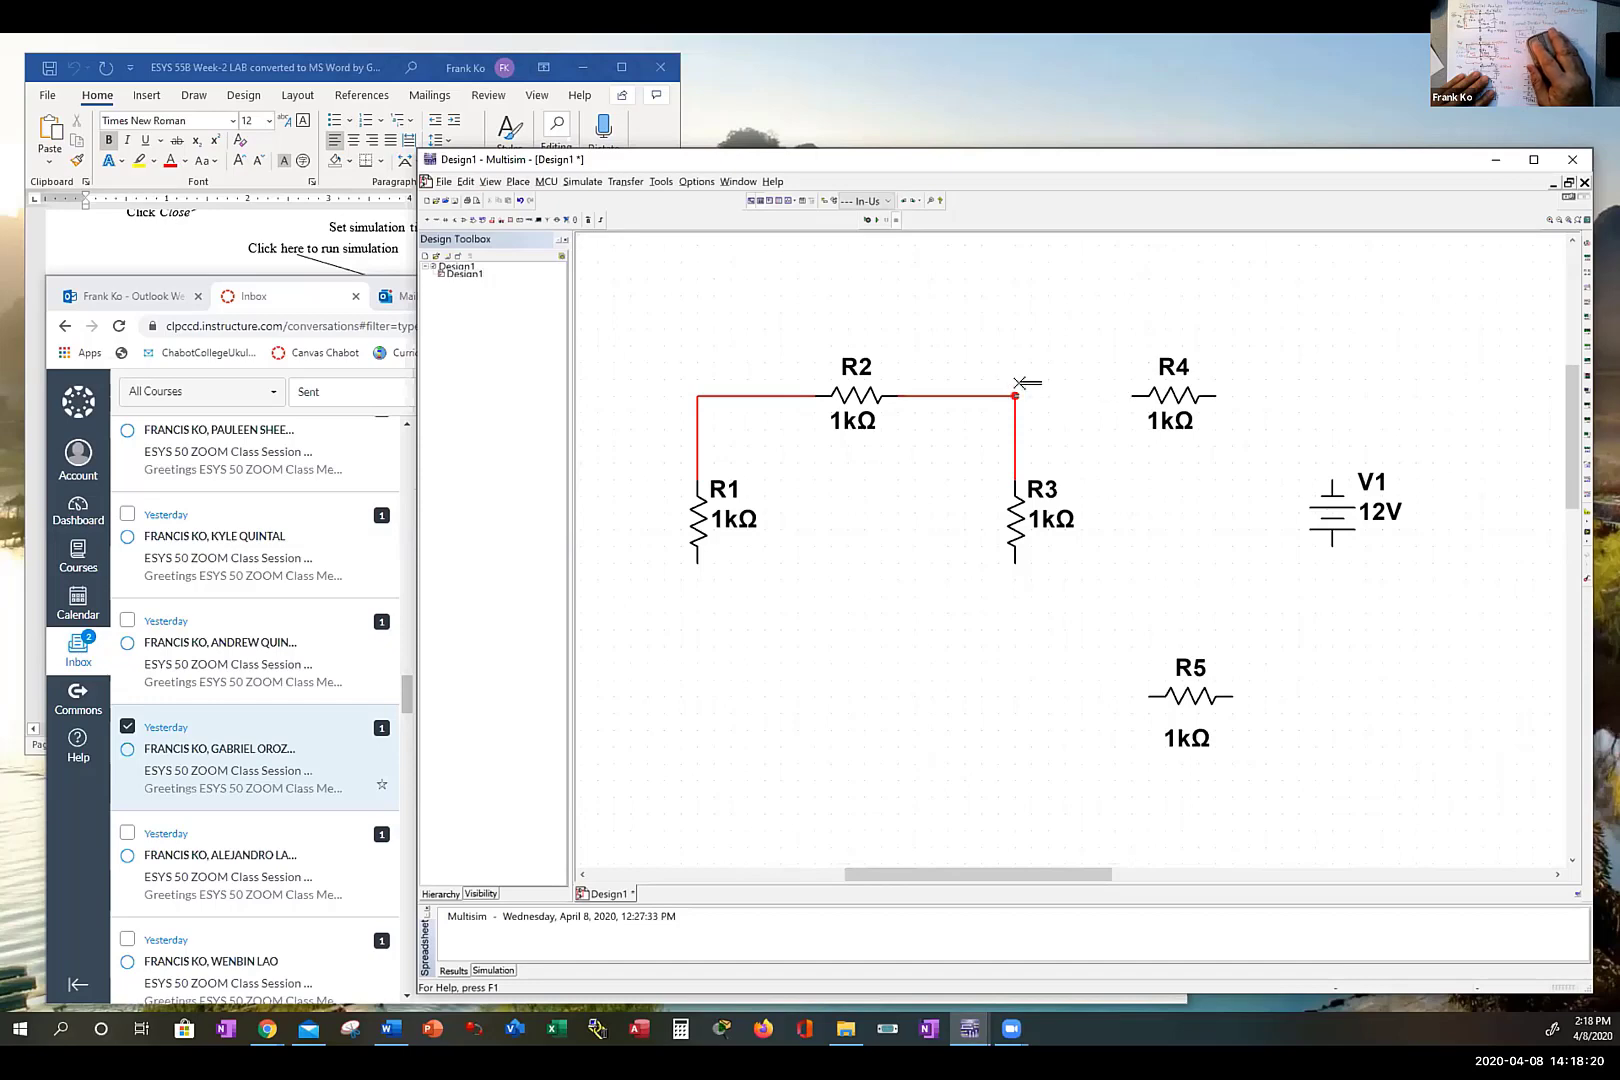
click(1015, 395)
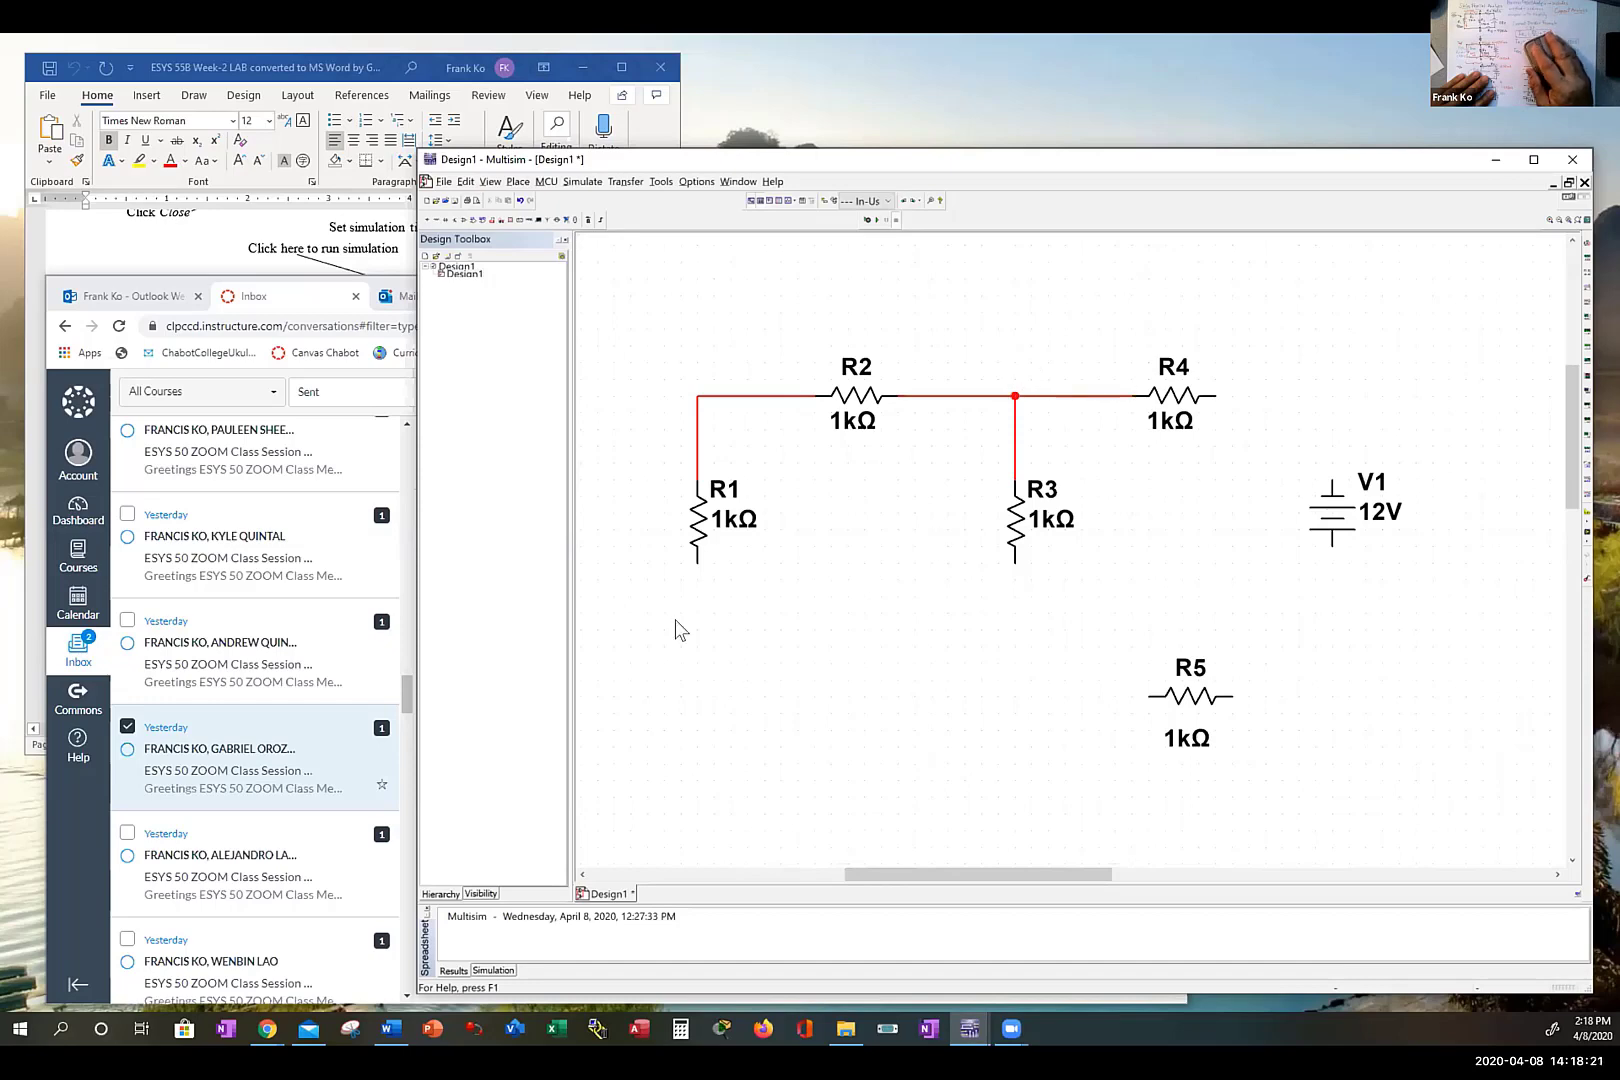
Step: Wire R3's lower end to R5, and connect R1's lower end to that wire directly below R3
click(1010, 557)
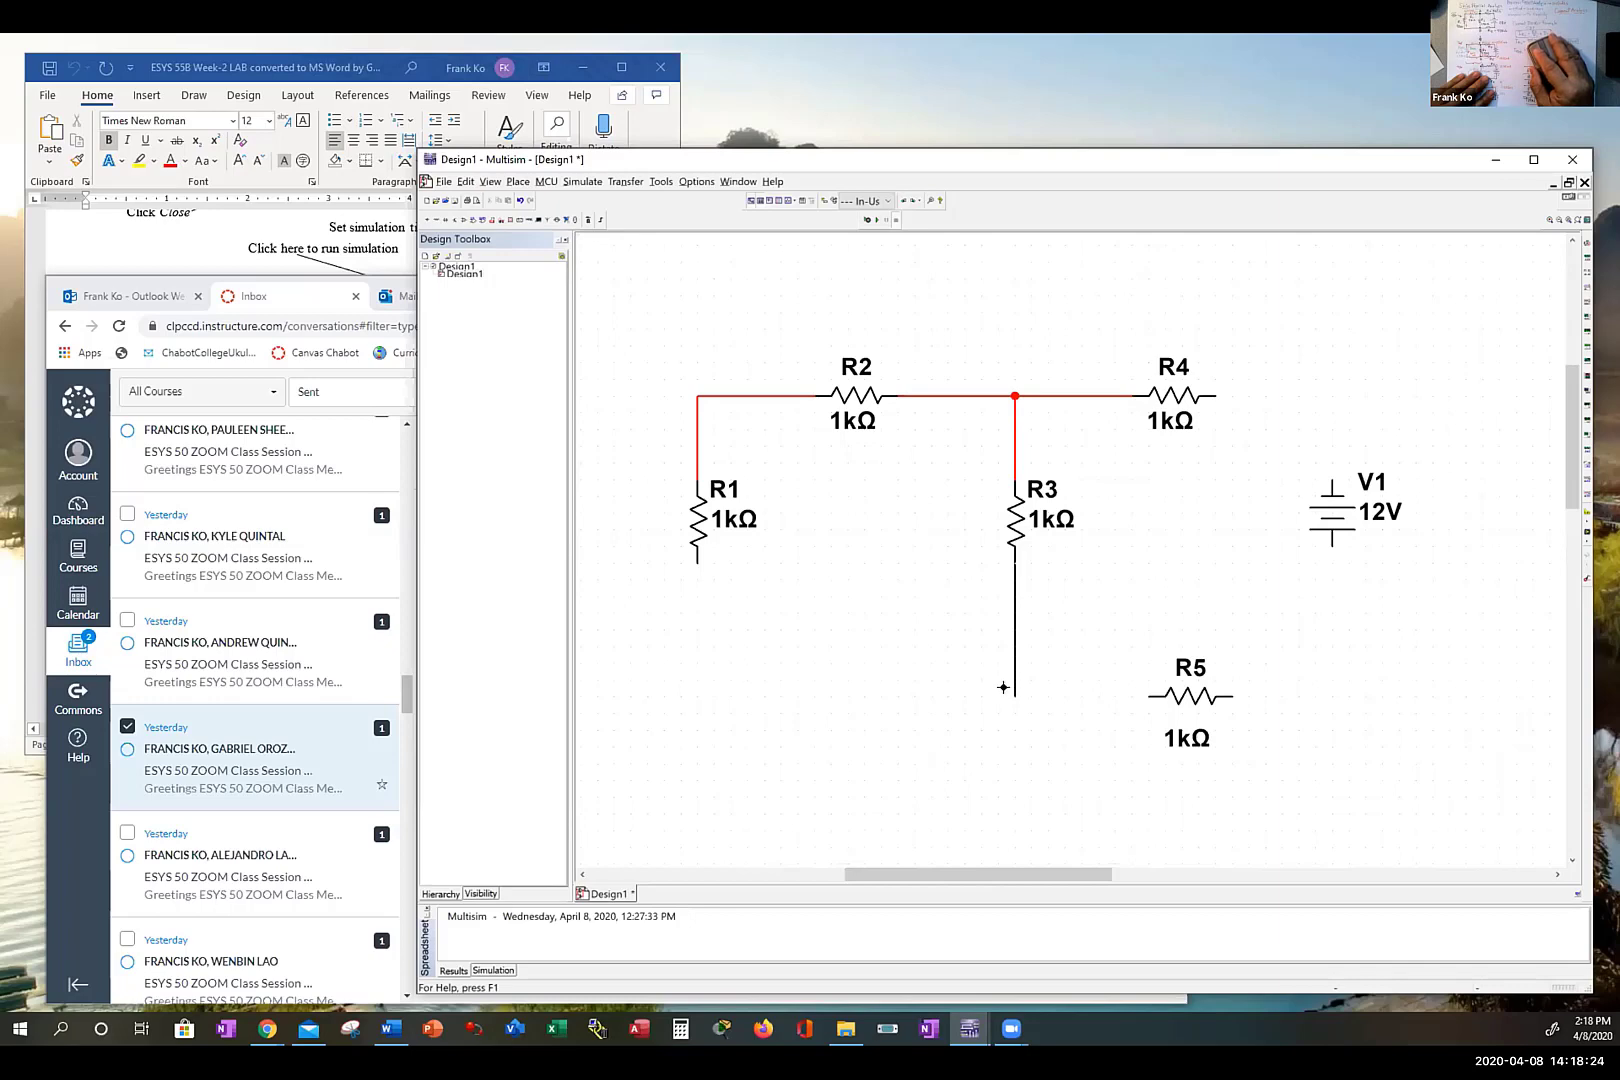
click(1150, 682)
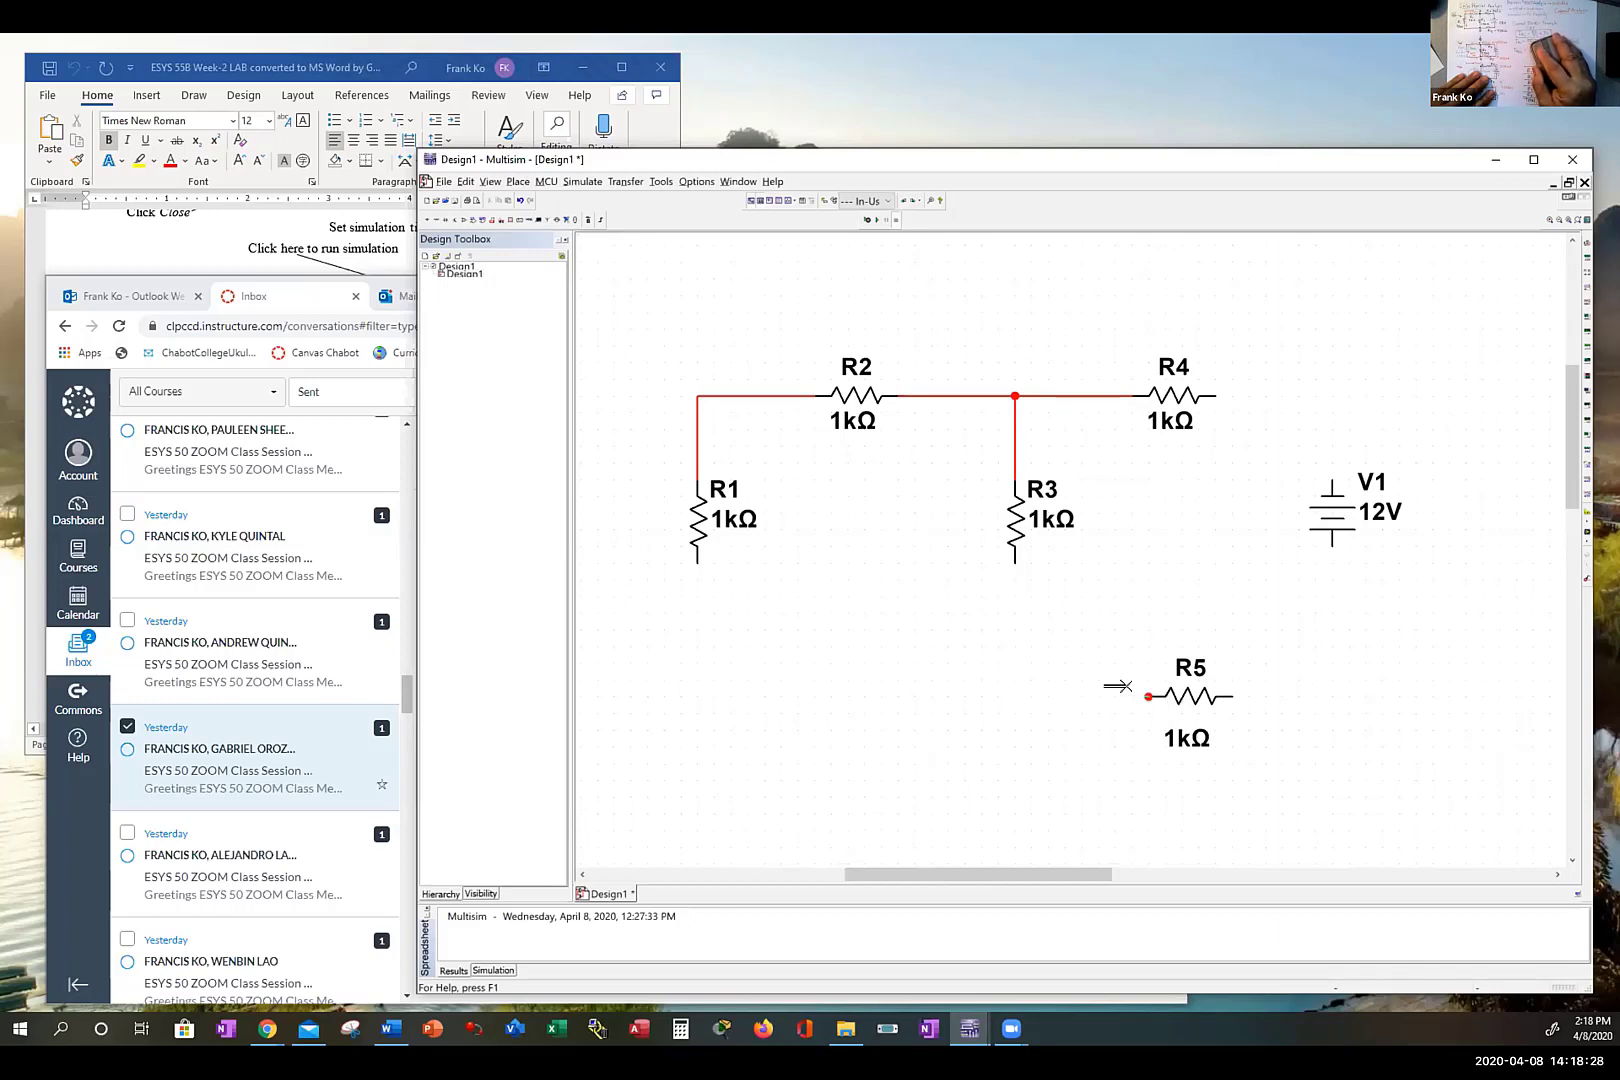
click(685, 553)
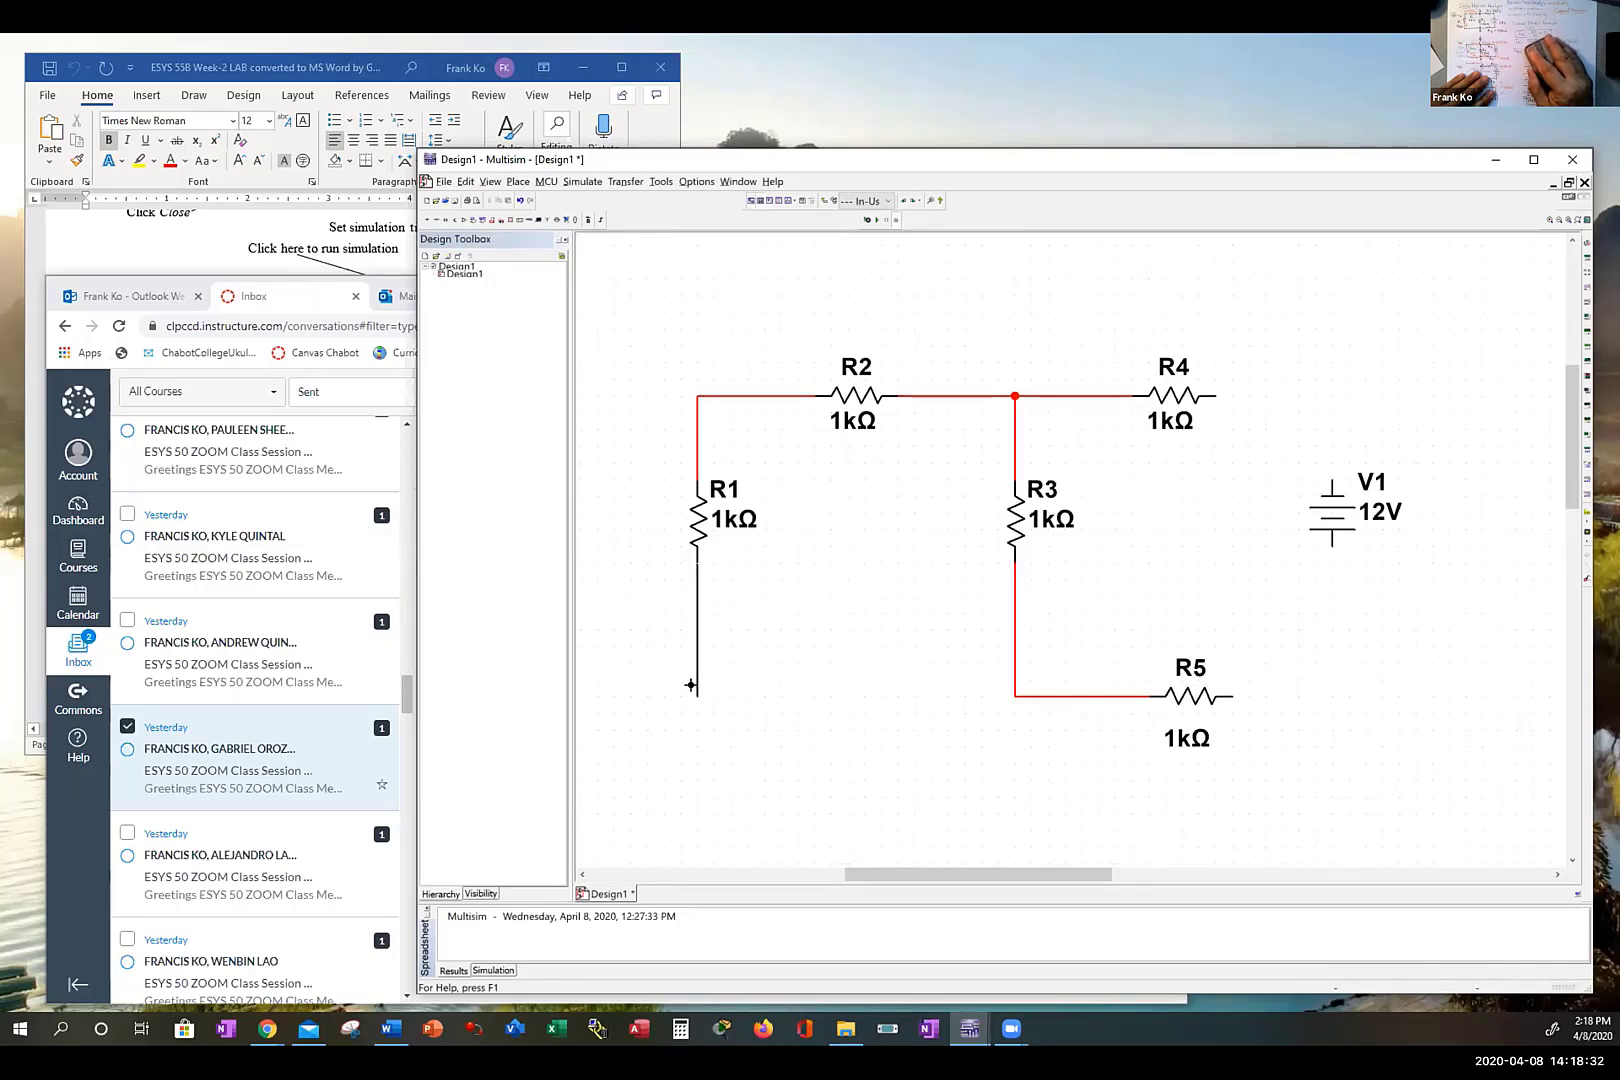
click(1010, 695)
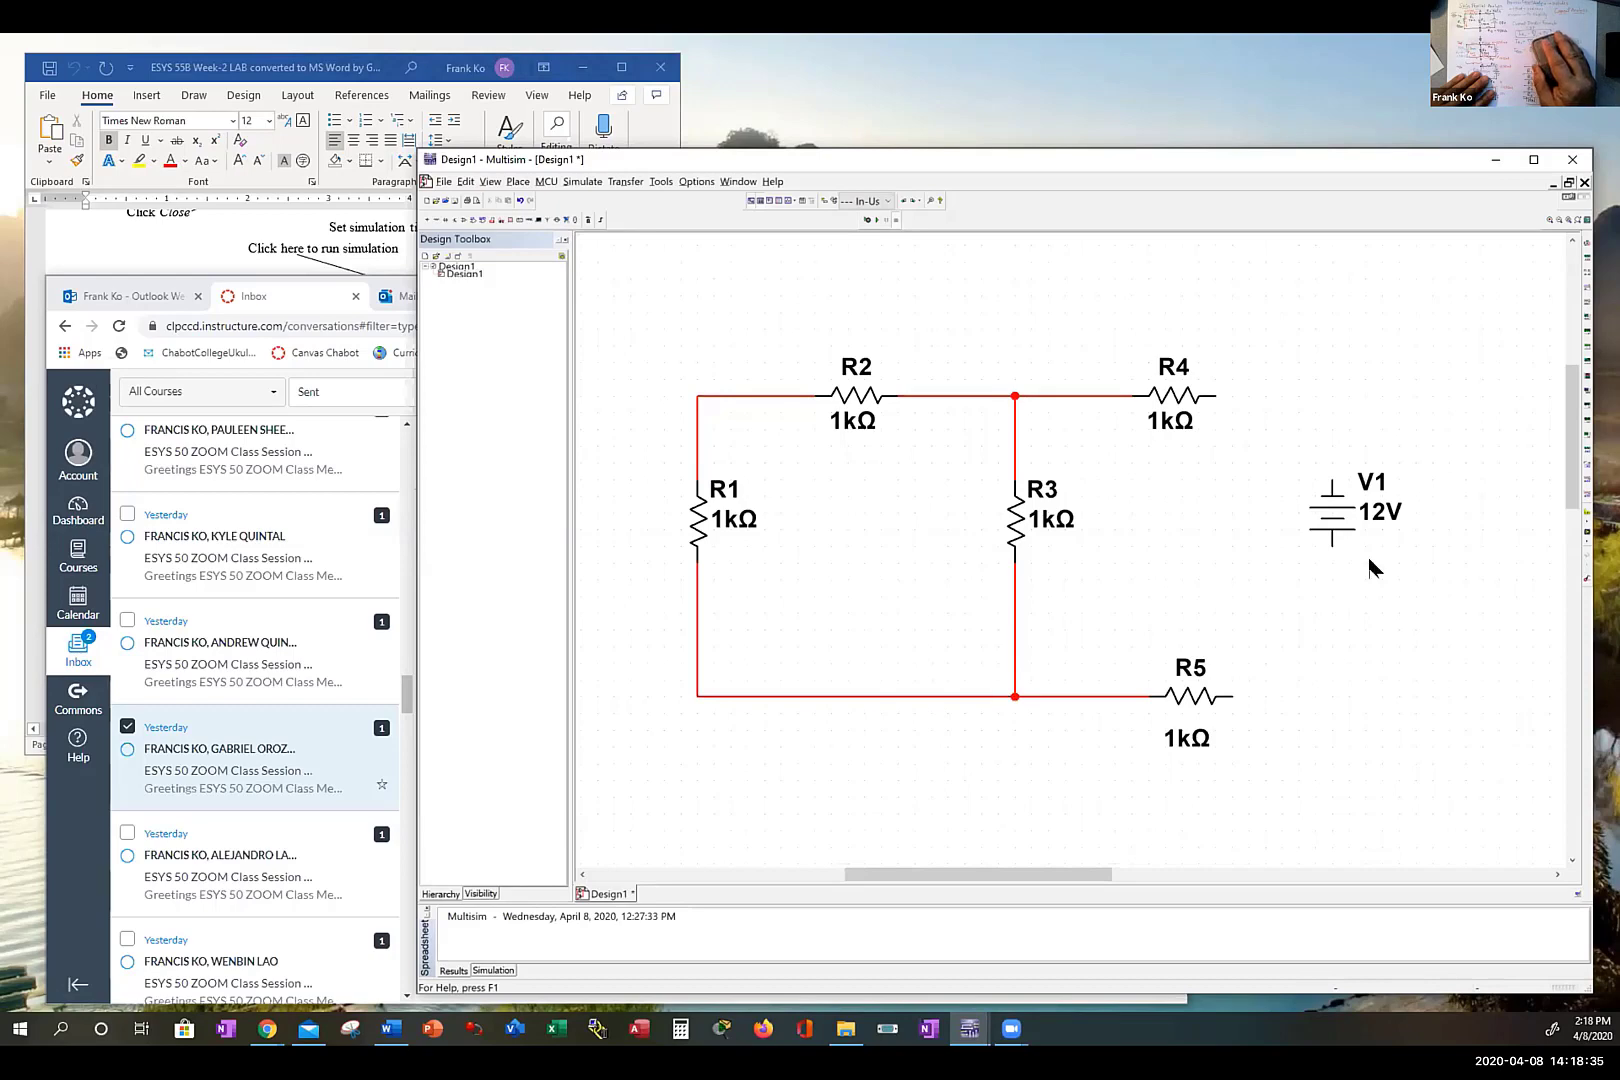
Step: Wire R4's free end to V1's upper terminal and V1's lower terminal to R5's free end
click(1197, 381)
click(1331, 480)
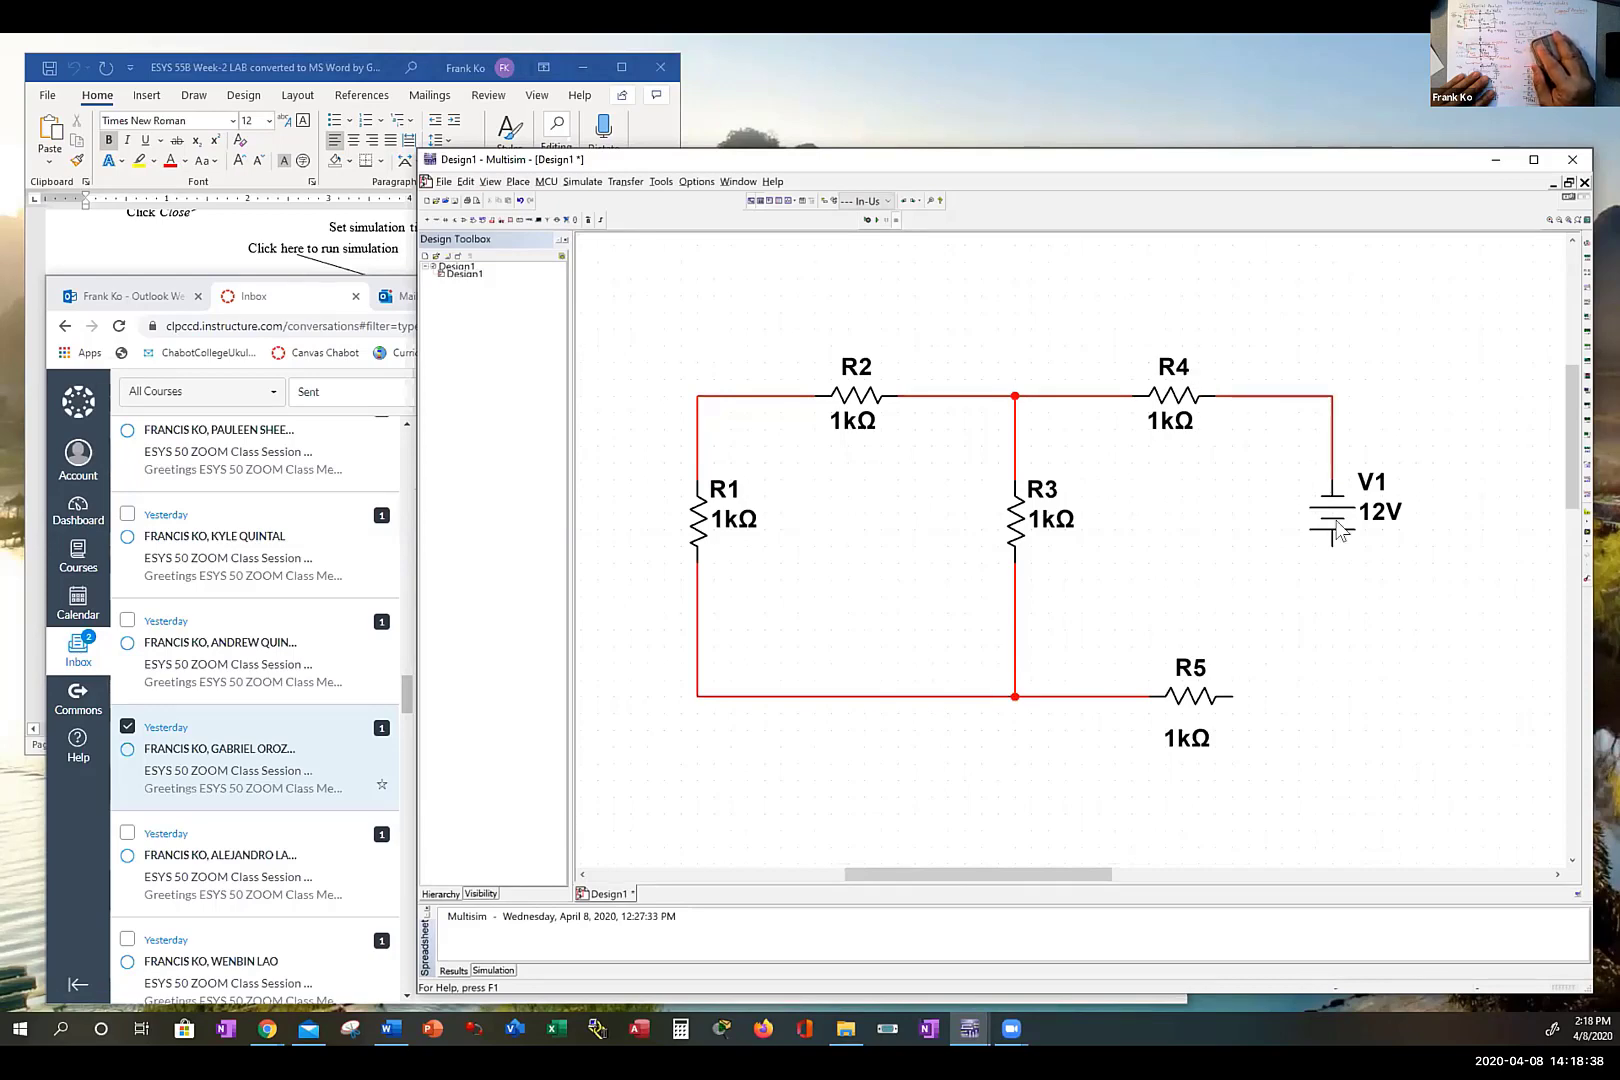
click(1331, 568)
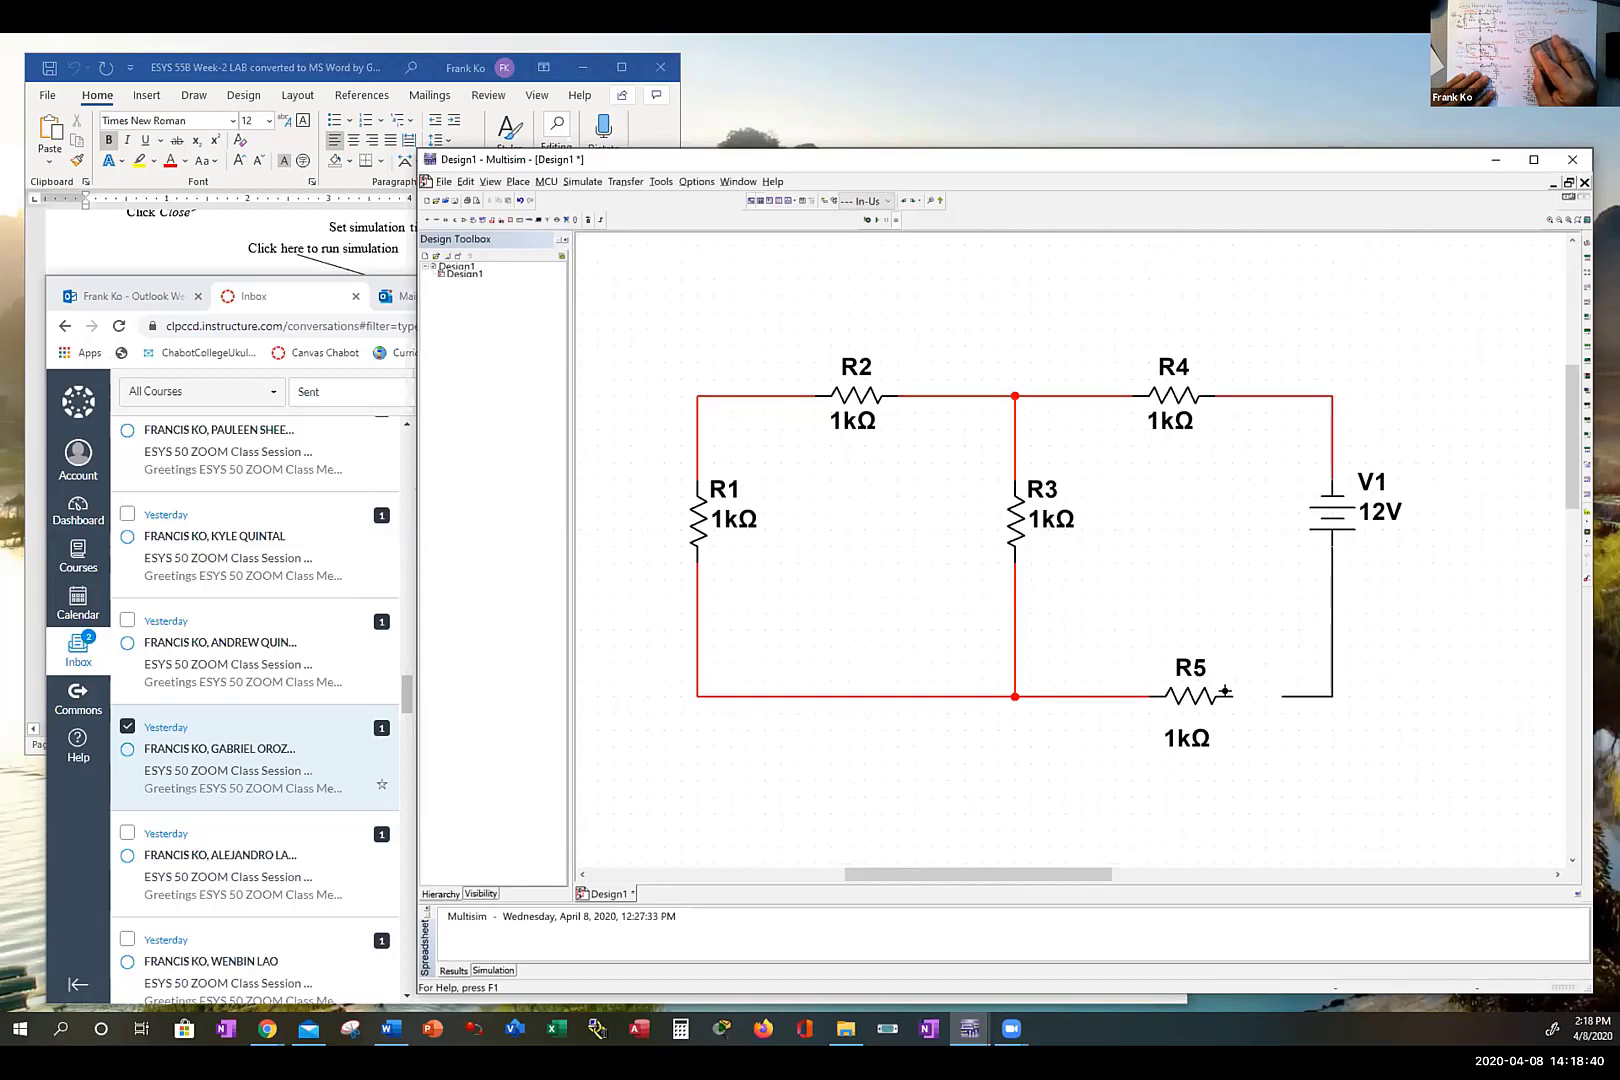
click(1222, 691)
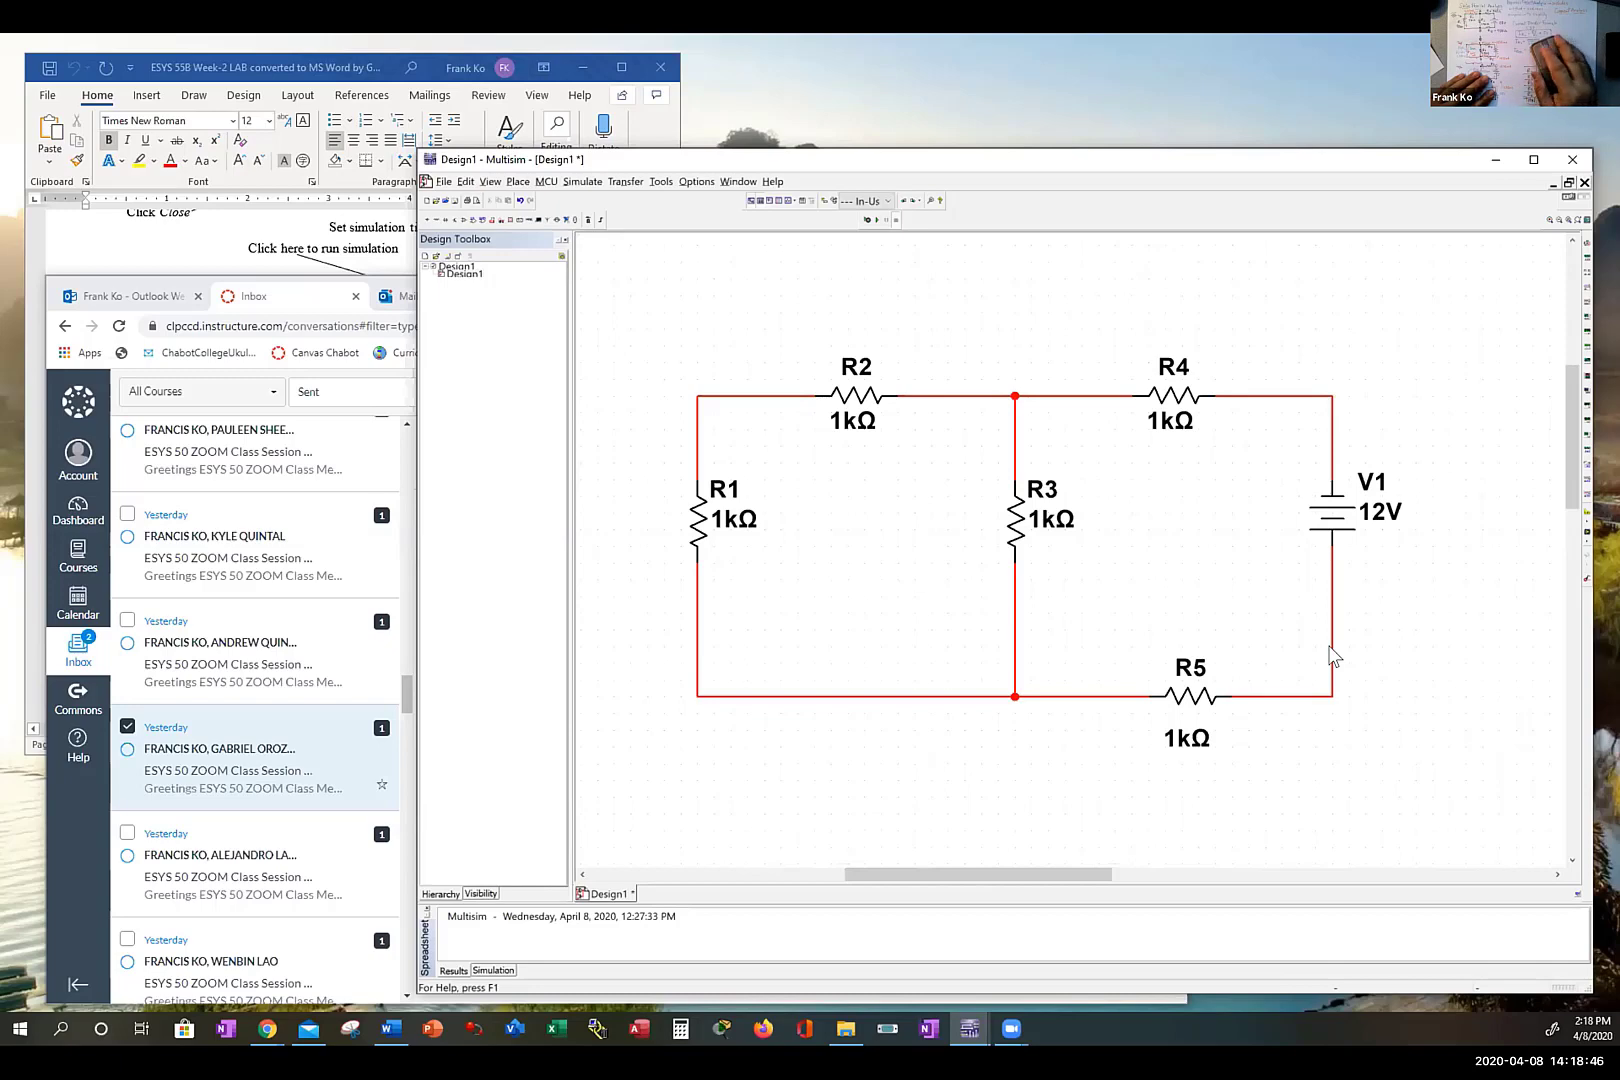
Step: Nudge R1 one grid step to the left and back to its original position
click(704, 531)
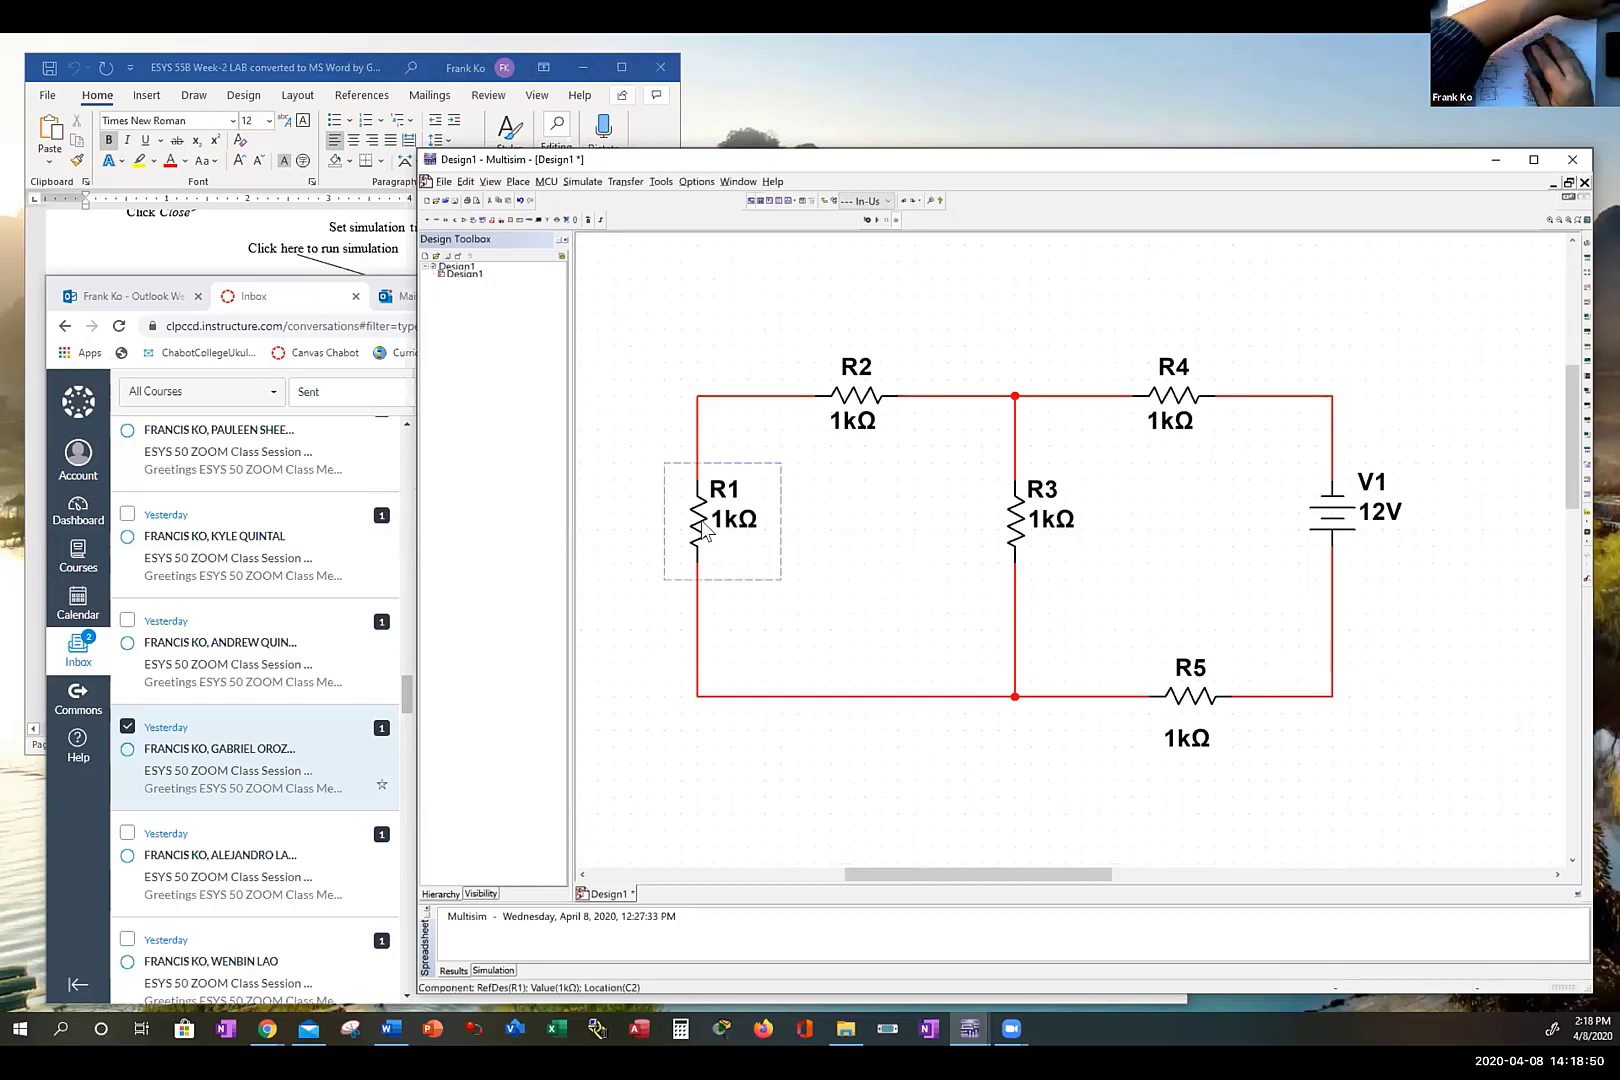
key(Left)
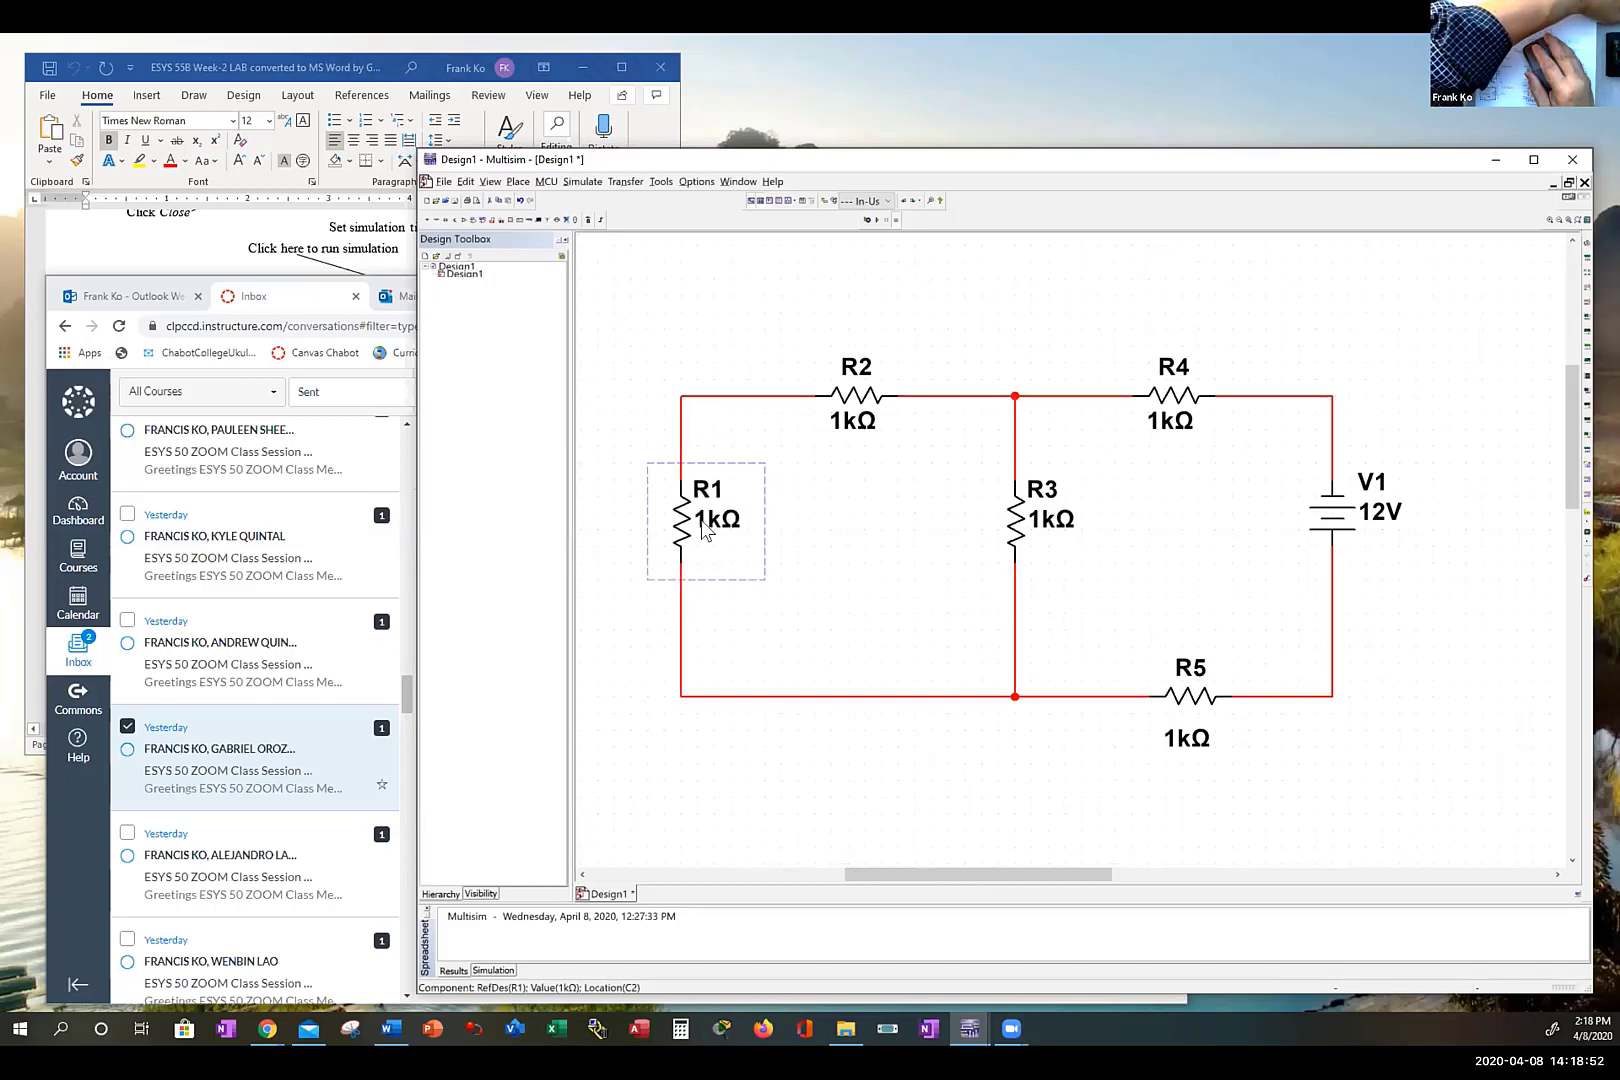
key(Right)
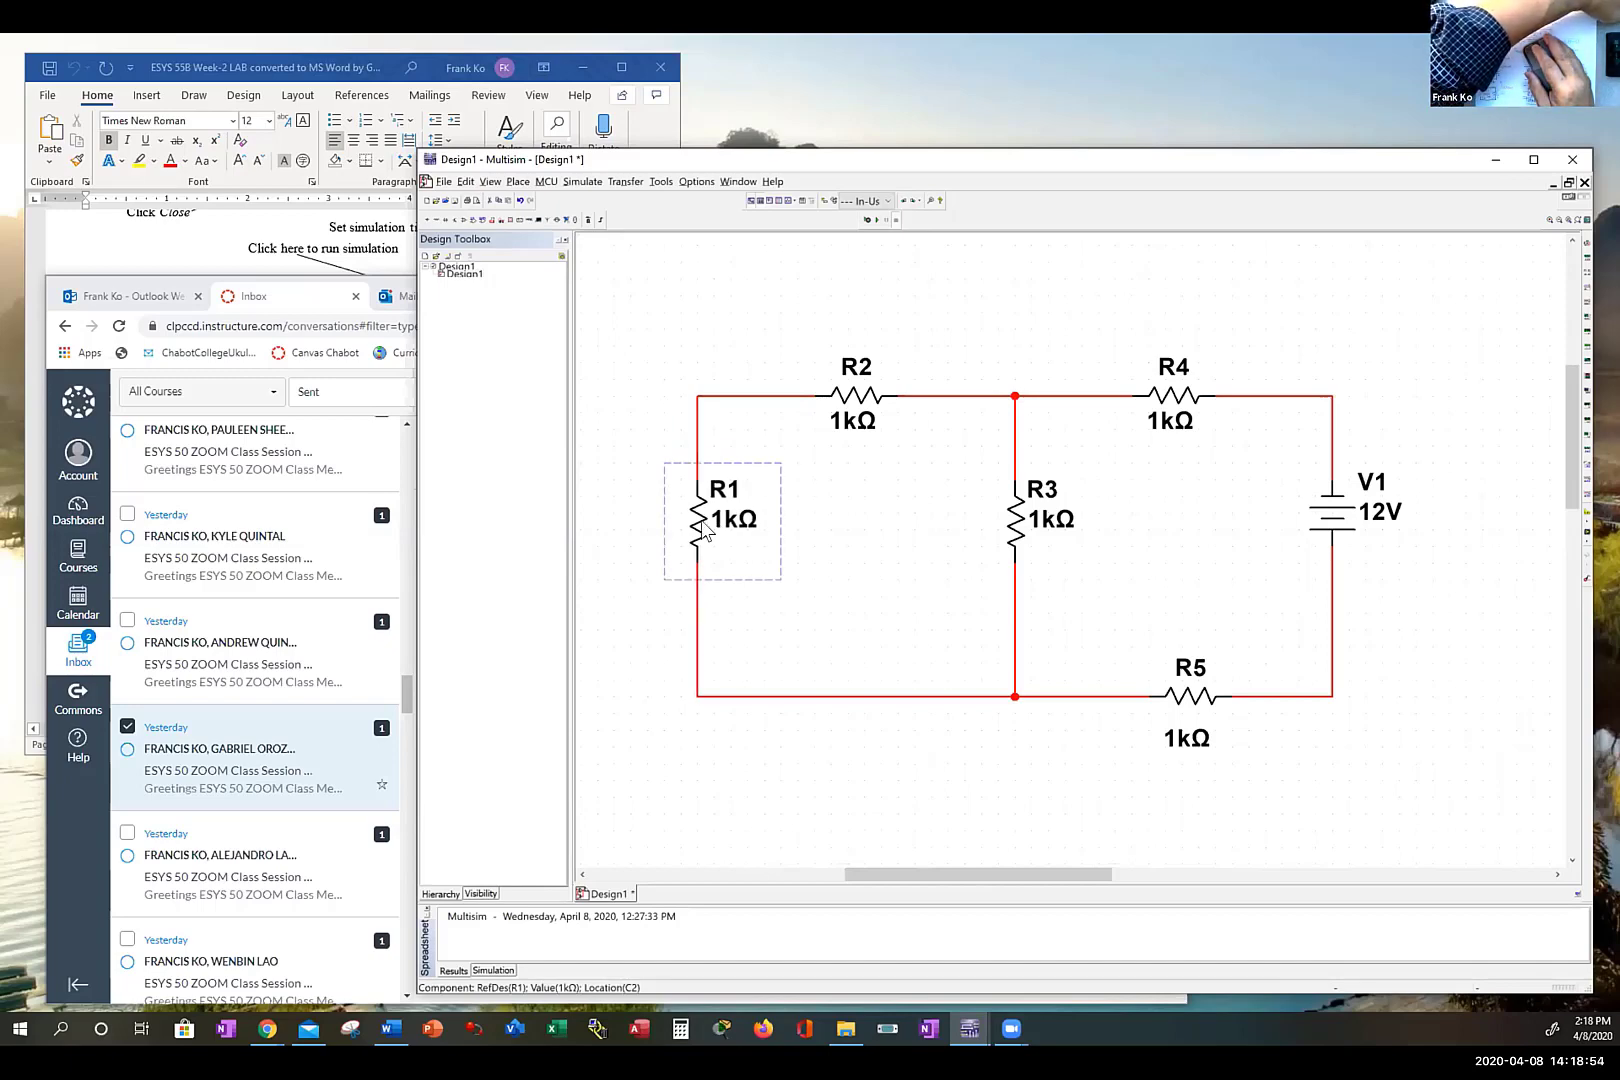
Step: Move R1 down one grid step
key(Down)
Step: Nudge R2 and R4 up one grid step each and back to their original positions
click(855, 420)
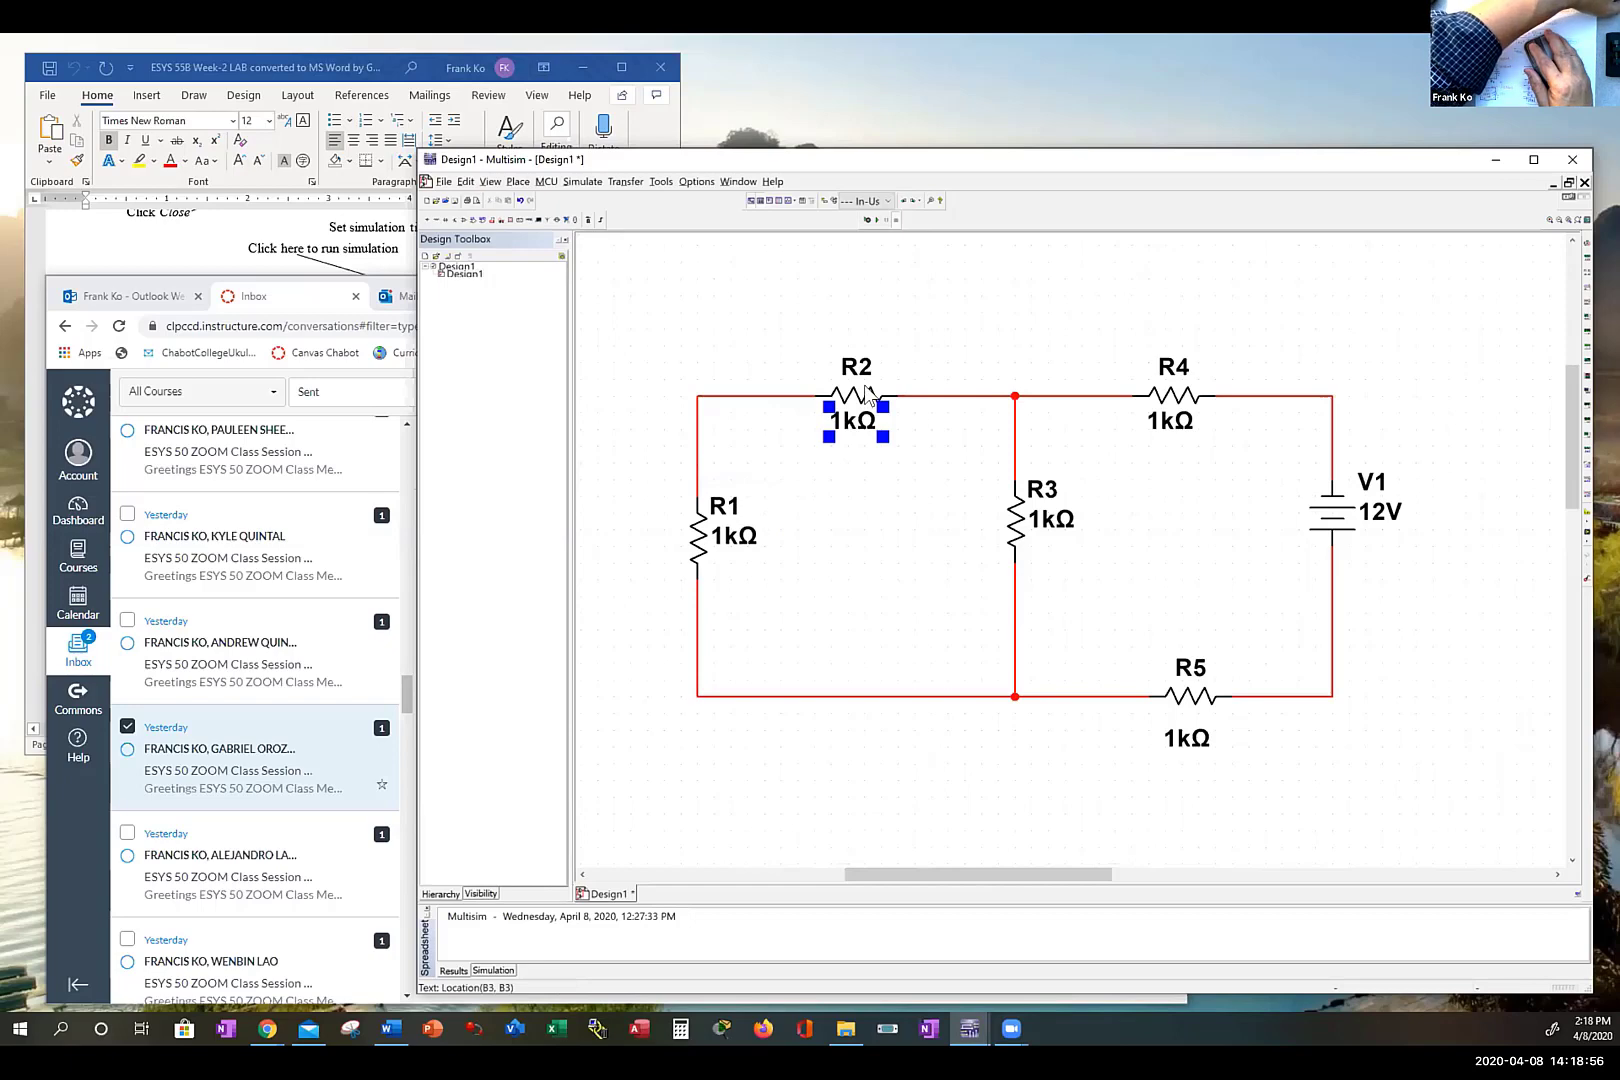
click(866, 392)
key(Up)
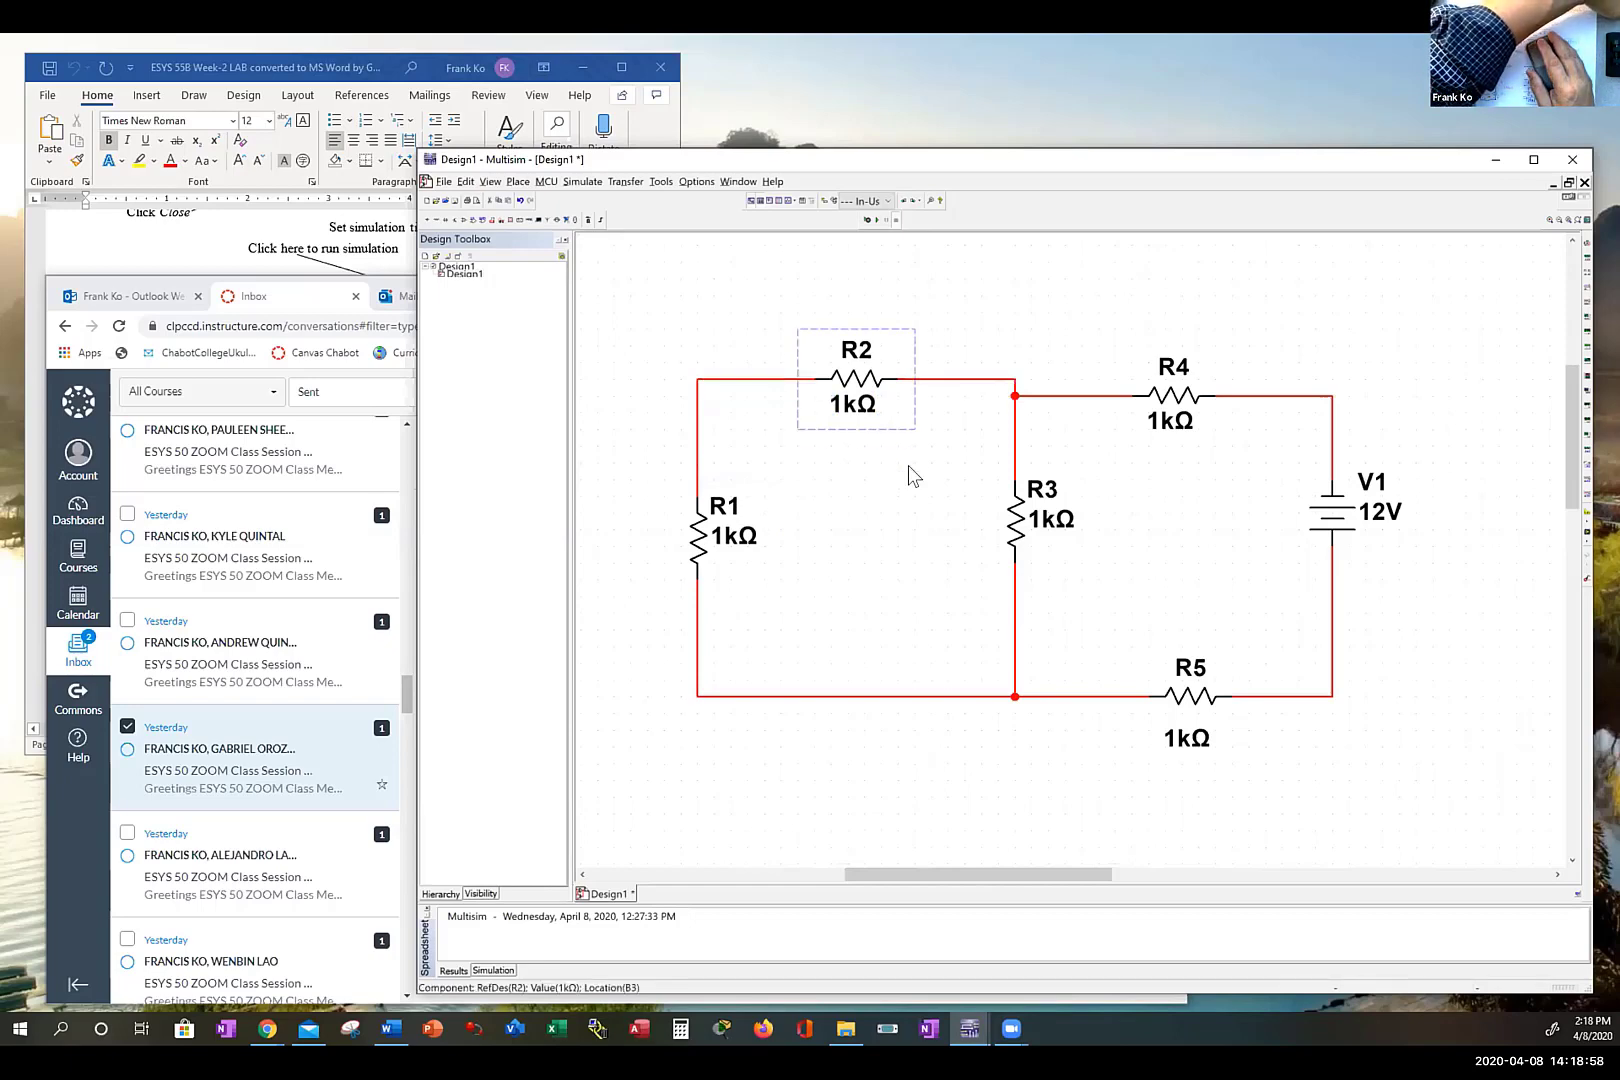
key(Down)
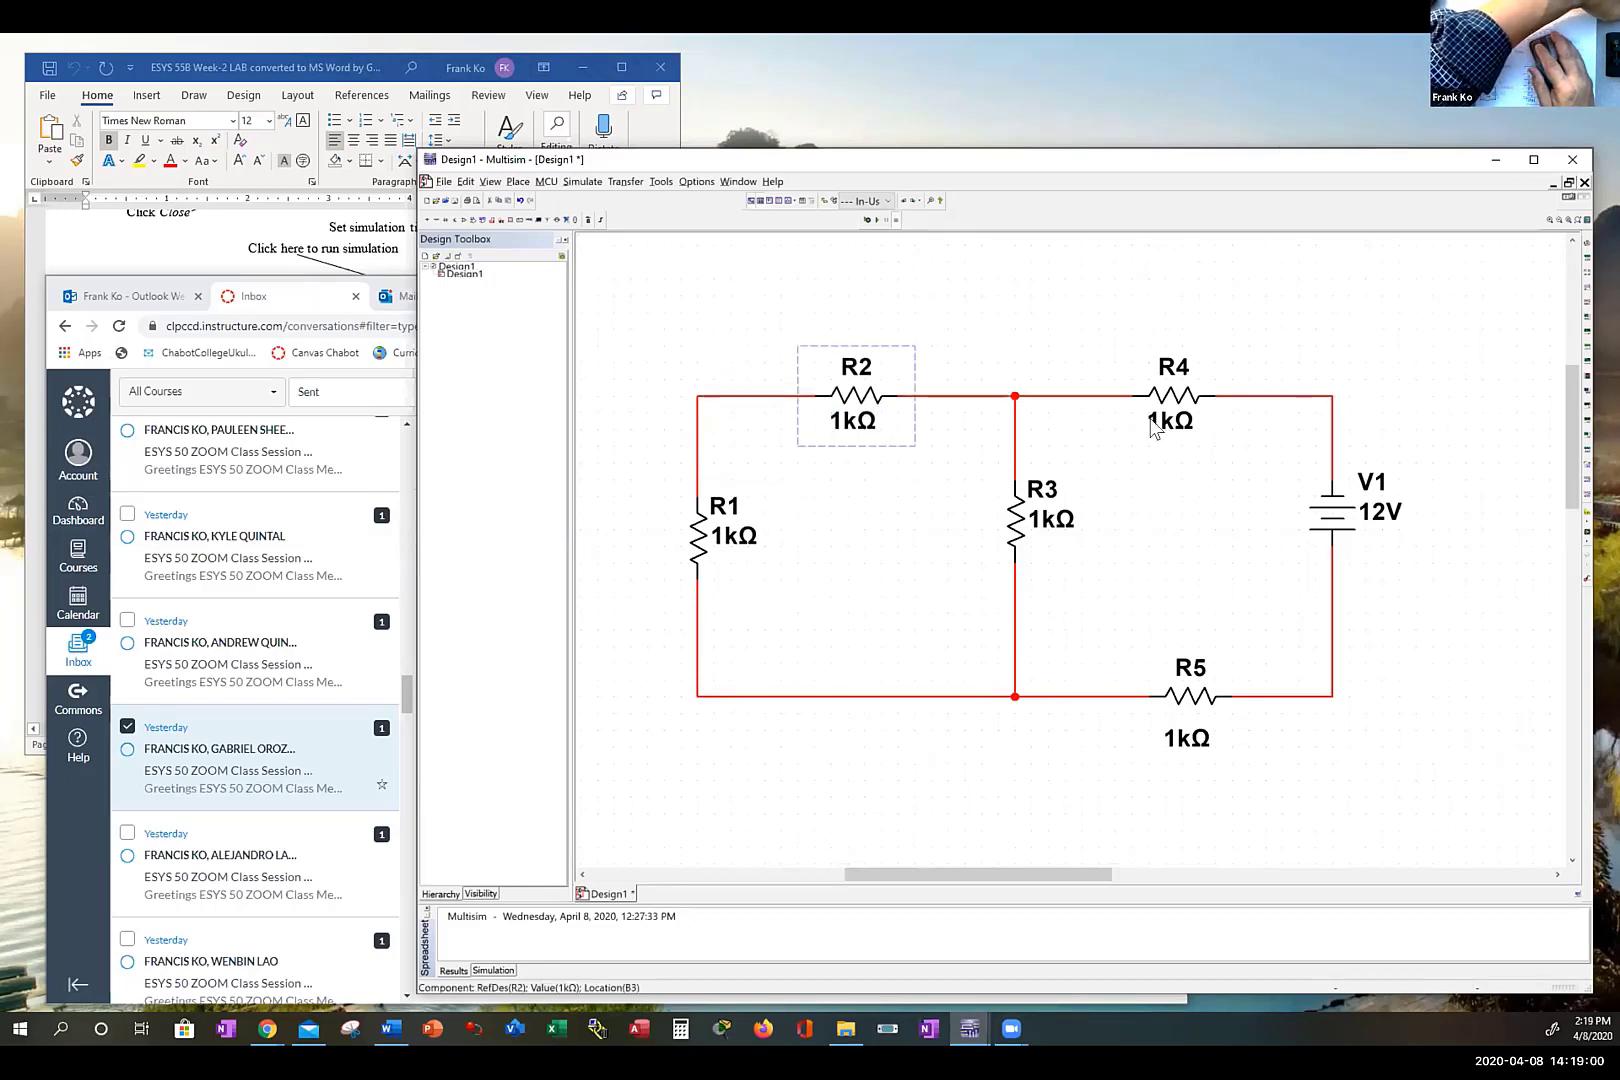
click(1176, 400)
key(Up)
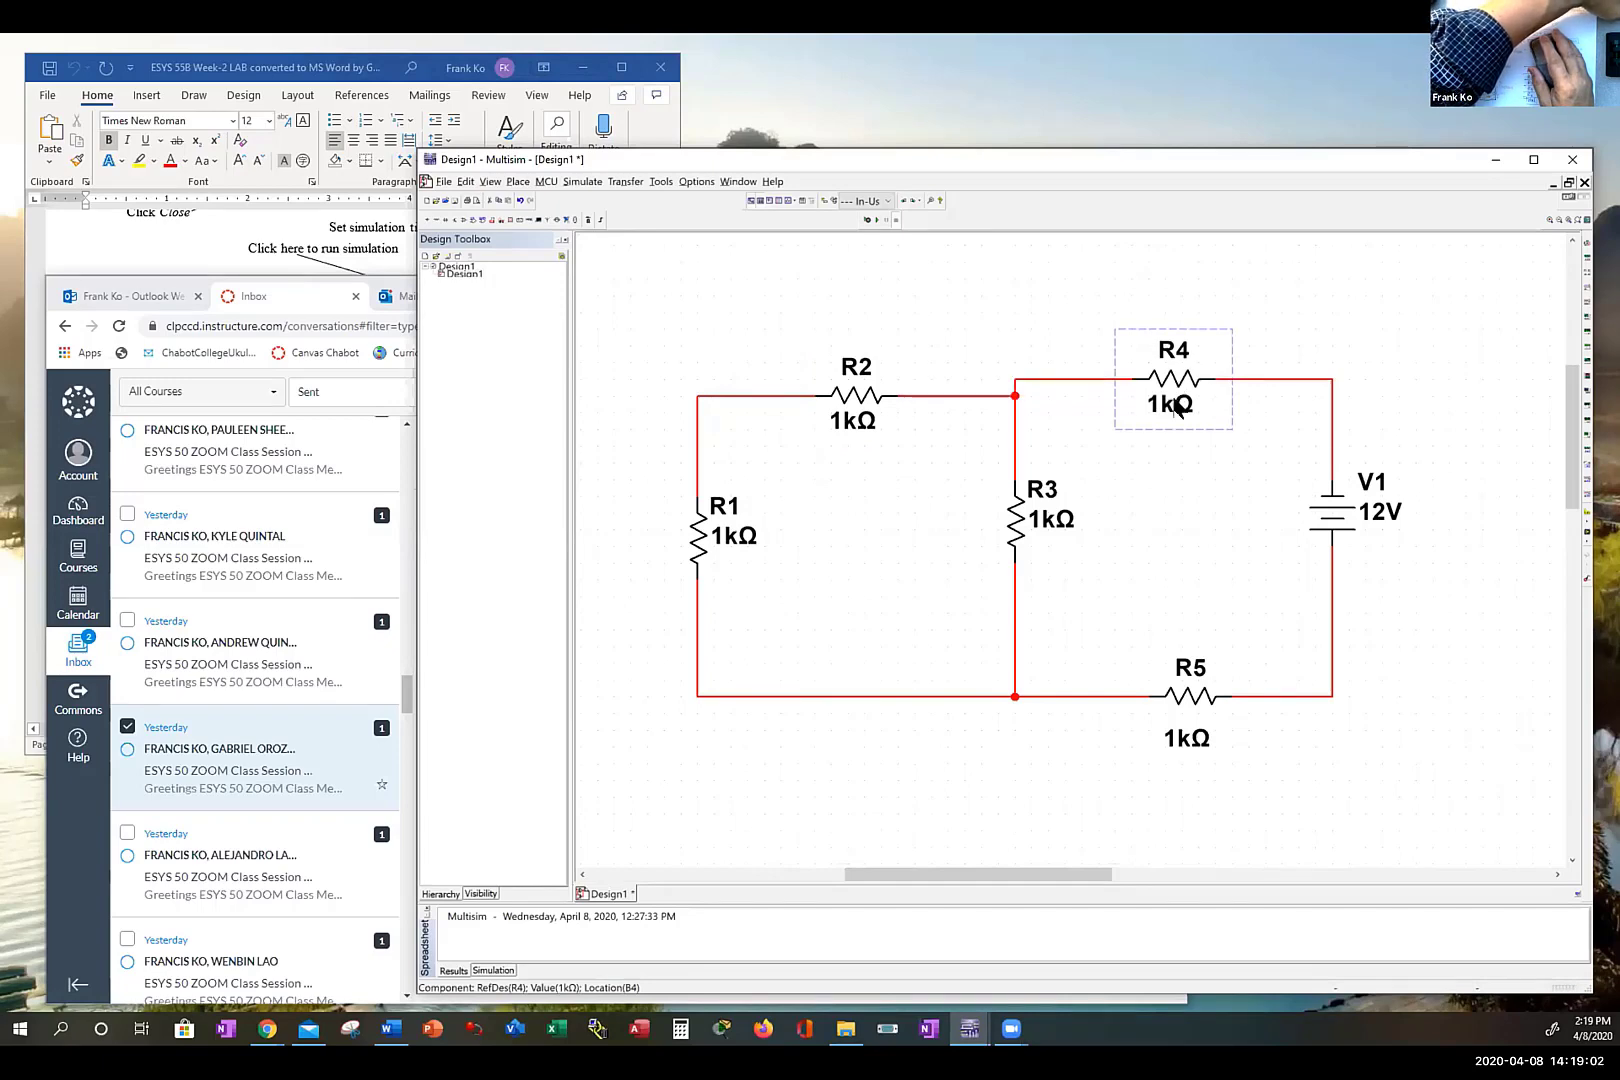
key(Down)
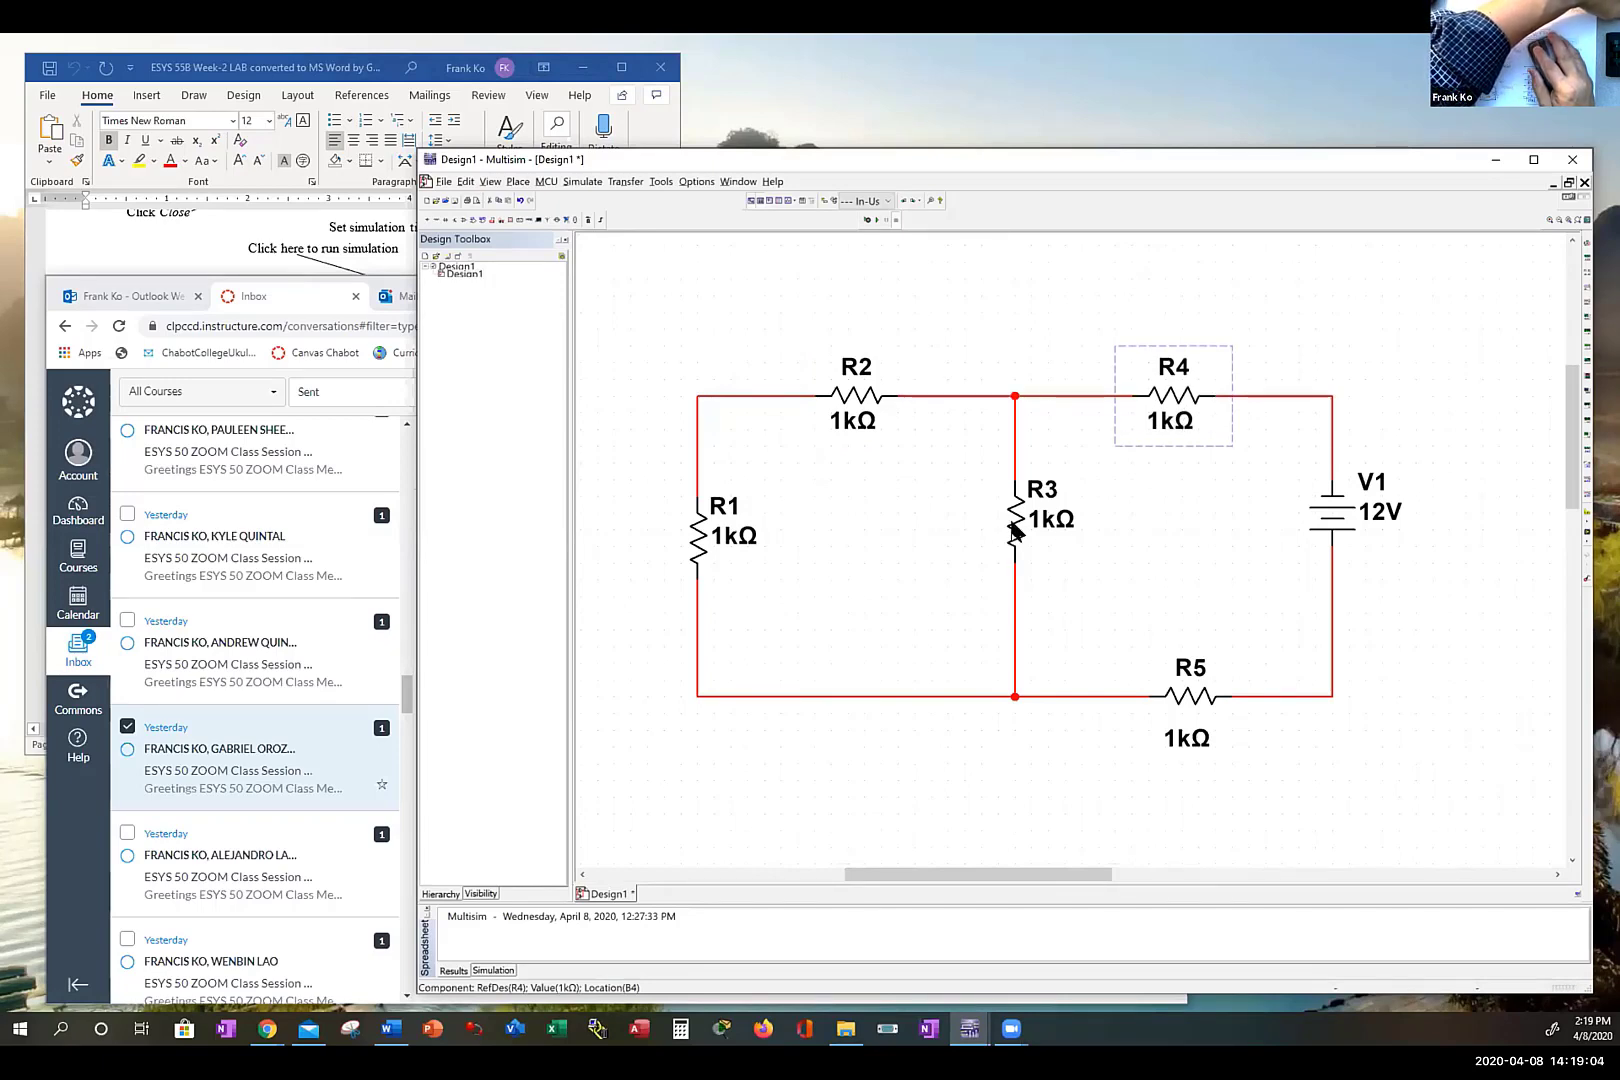
Step: Nudge R3 one grid step to the left and back, and move it down one grid step
click(1015, 543)
key(Left)
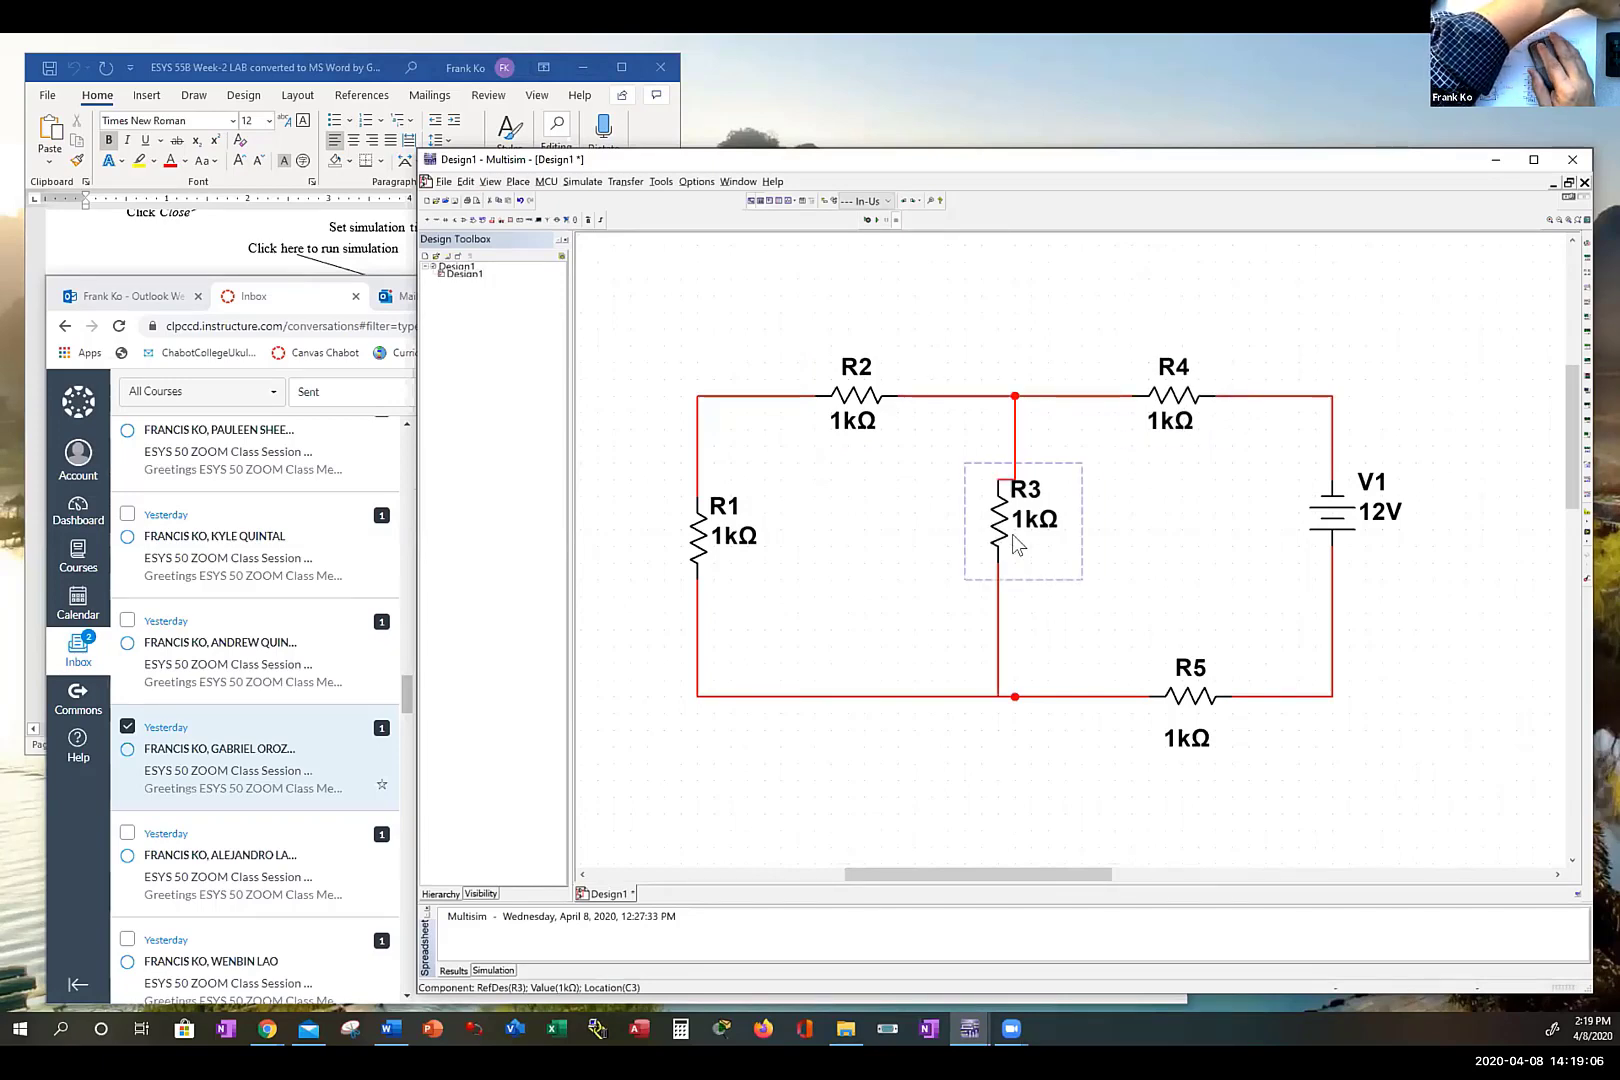
key(Right)
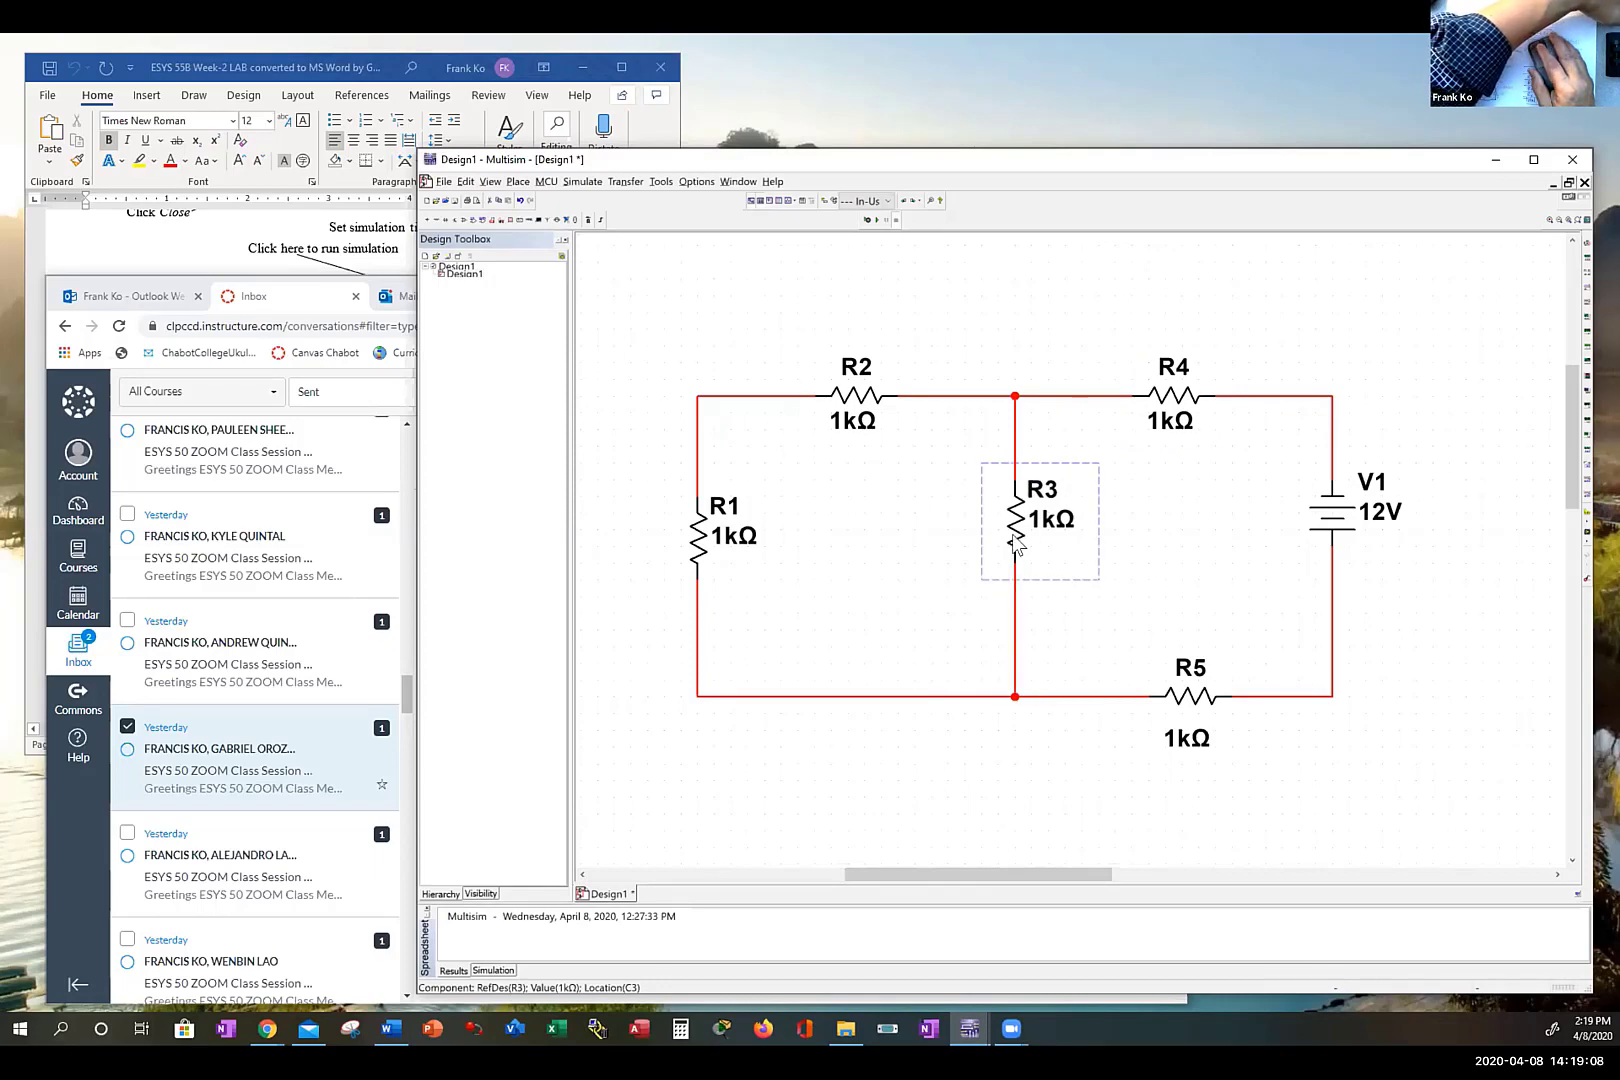
key(Down)
Step: Nudge R5 up one grid step and back to its original position
click(1185, 700)
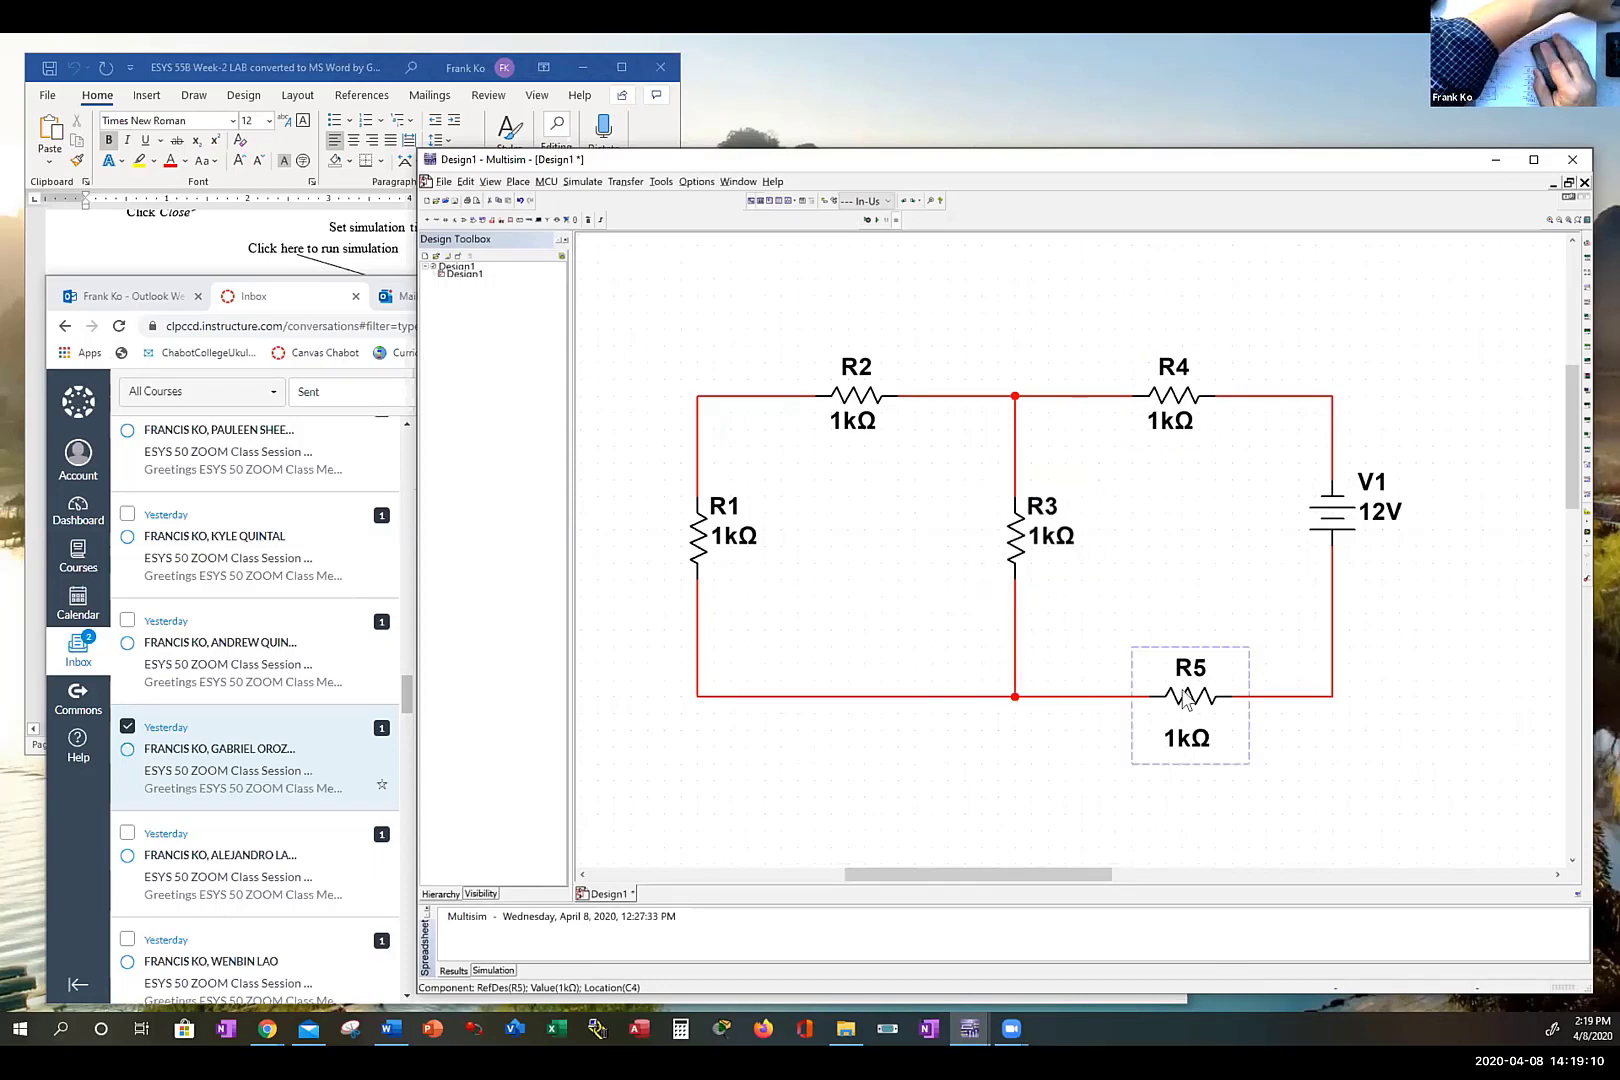
key(Up)
key(Down)
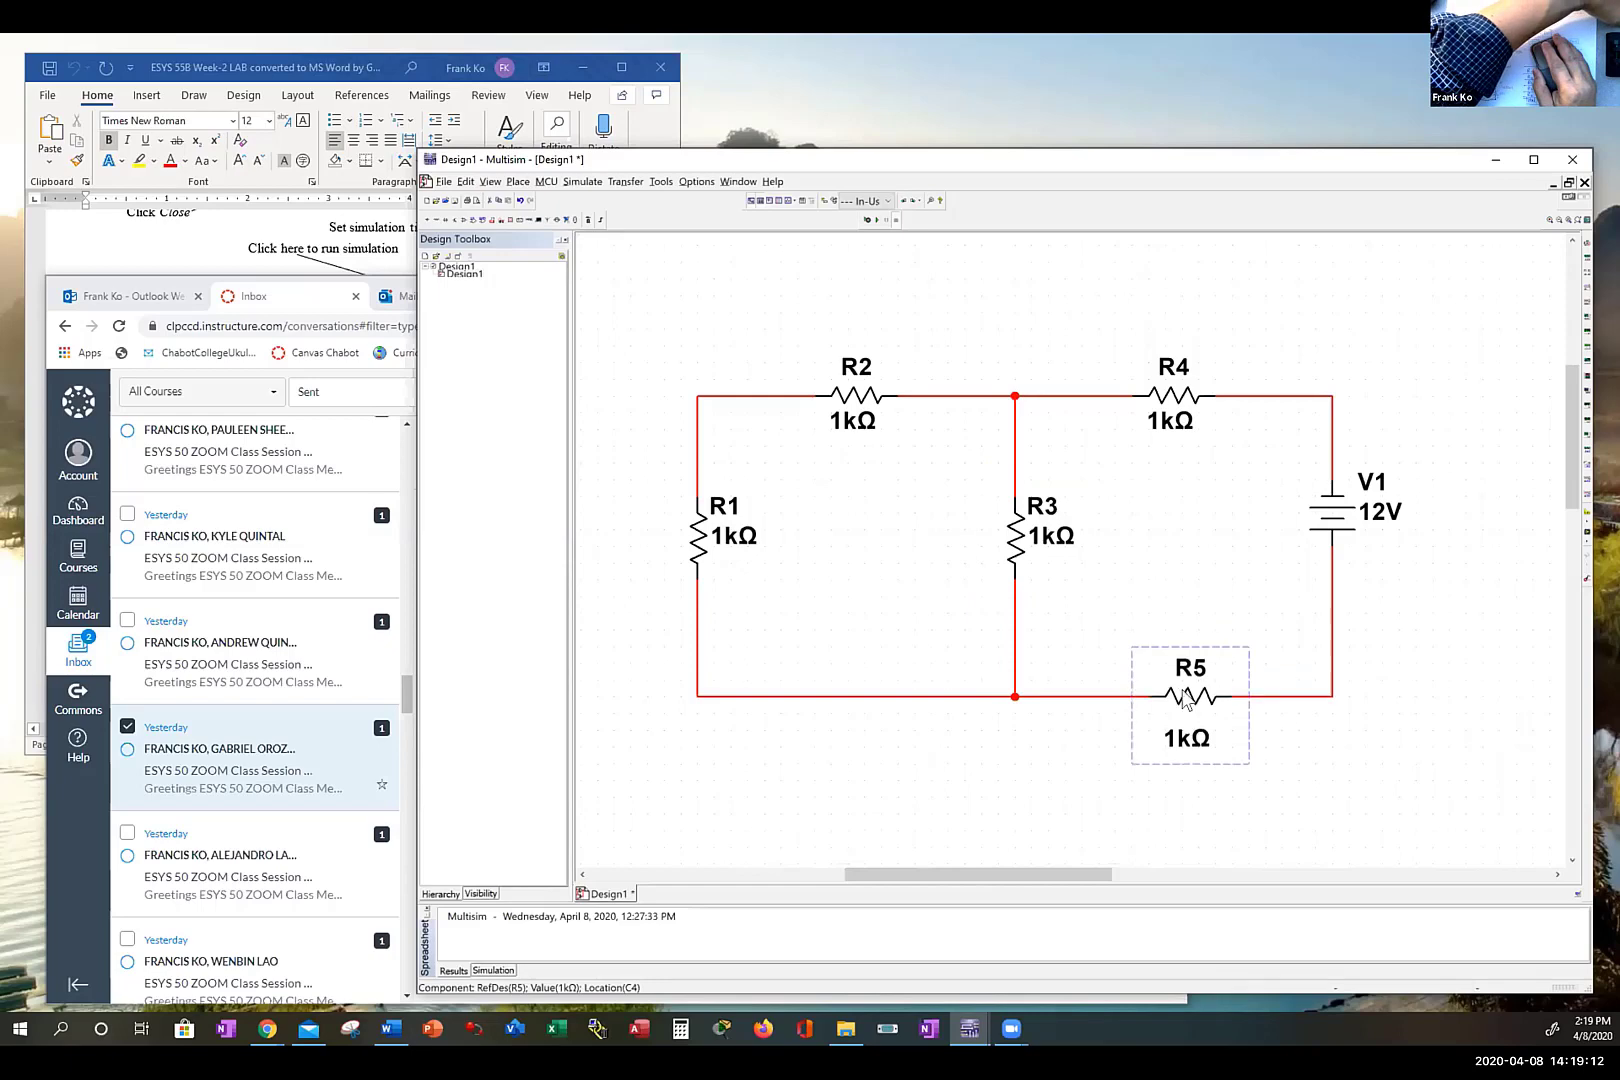
Step: Move V1 down one grid step, nudge it left and back, and deselect it
click(1326, 523)
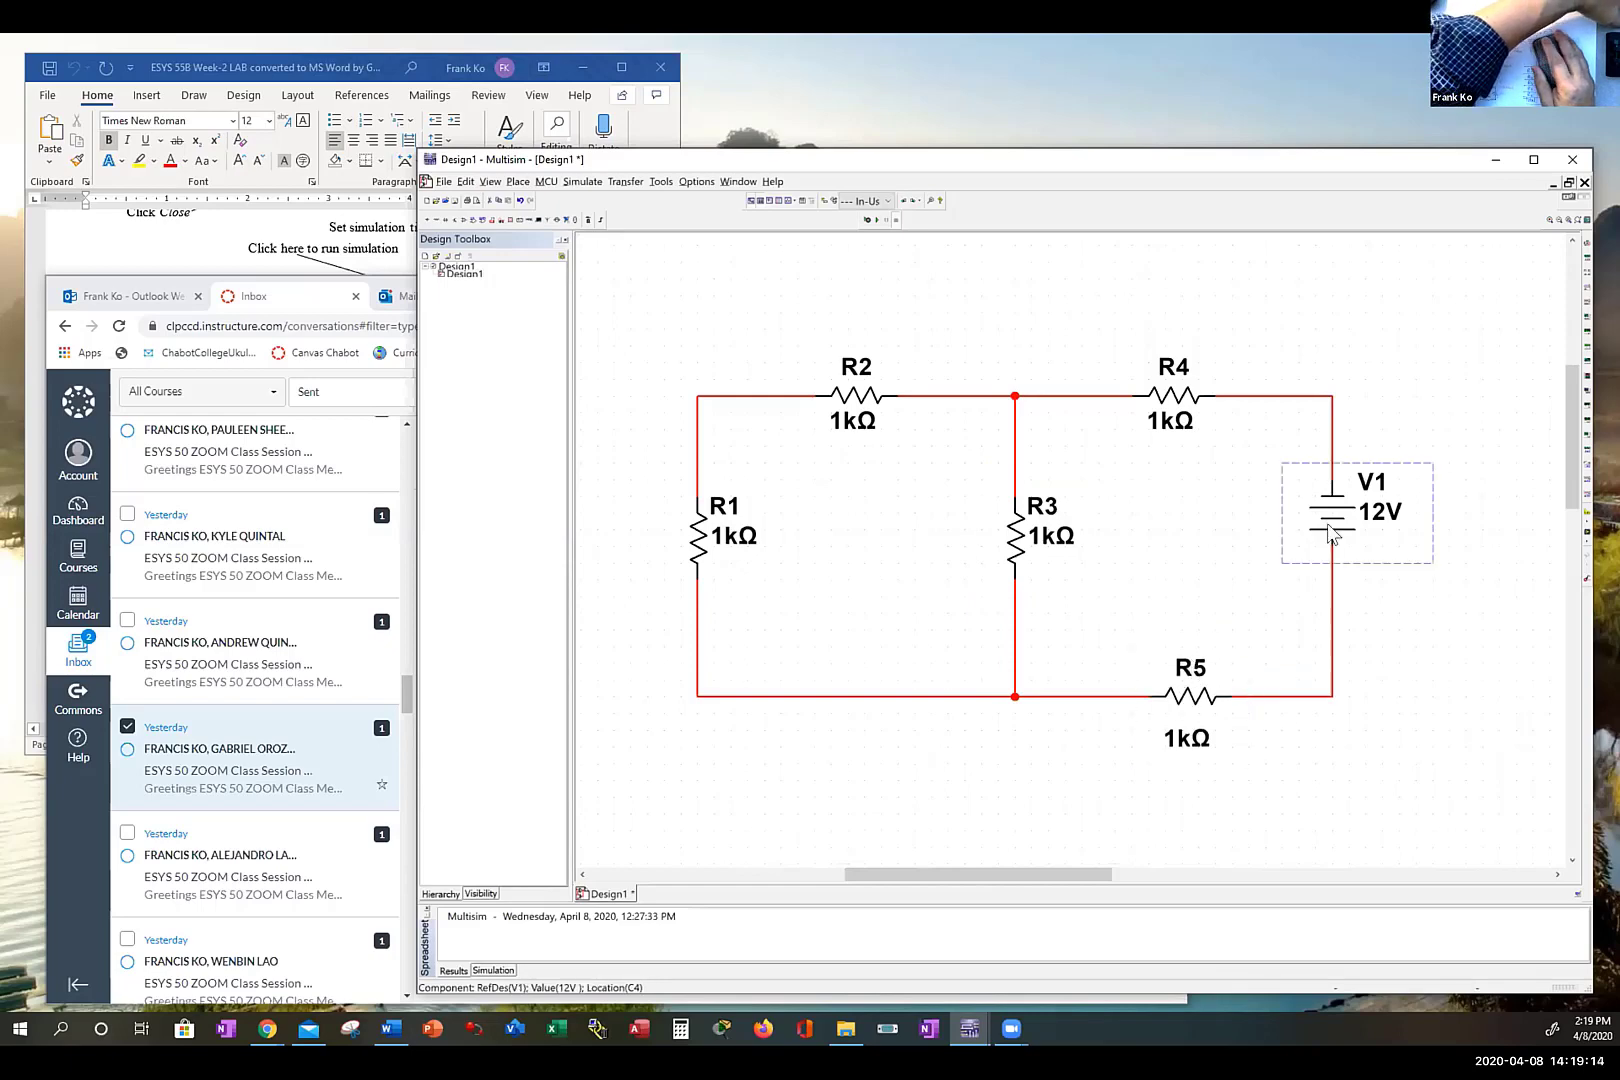
key(Down)
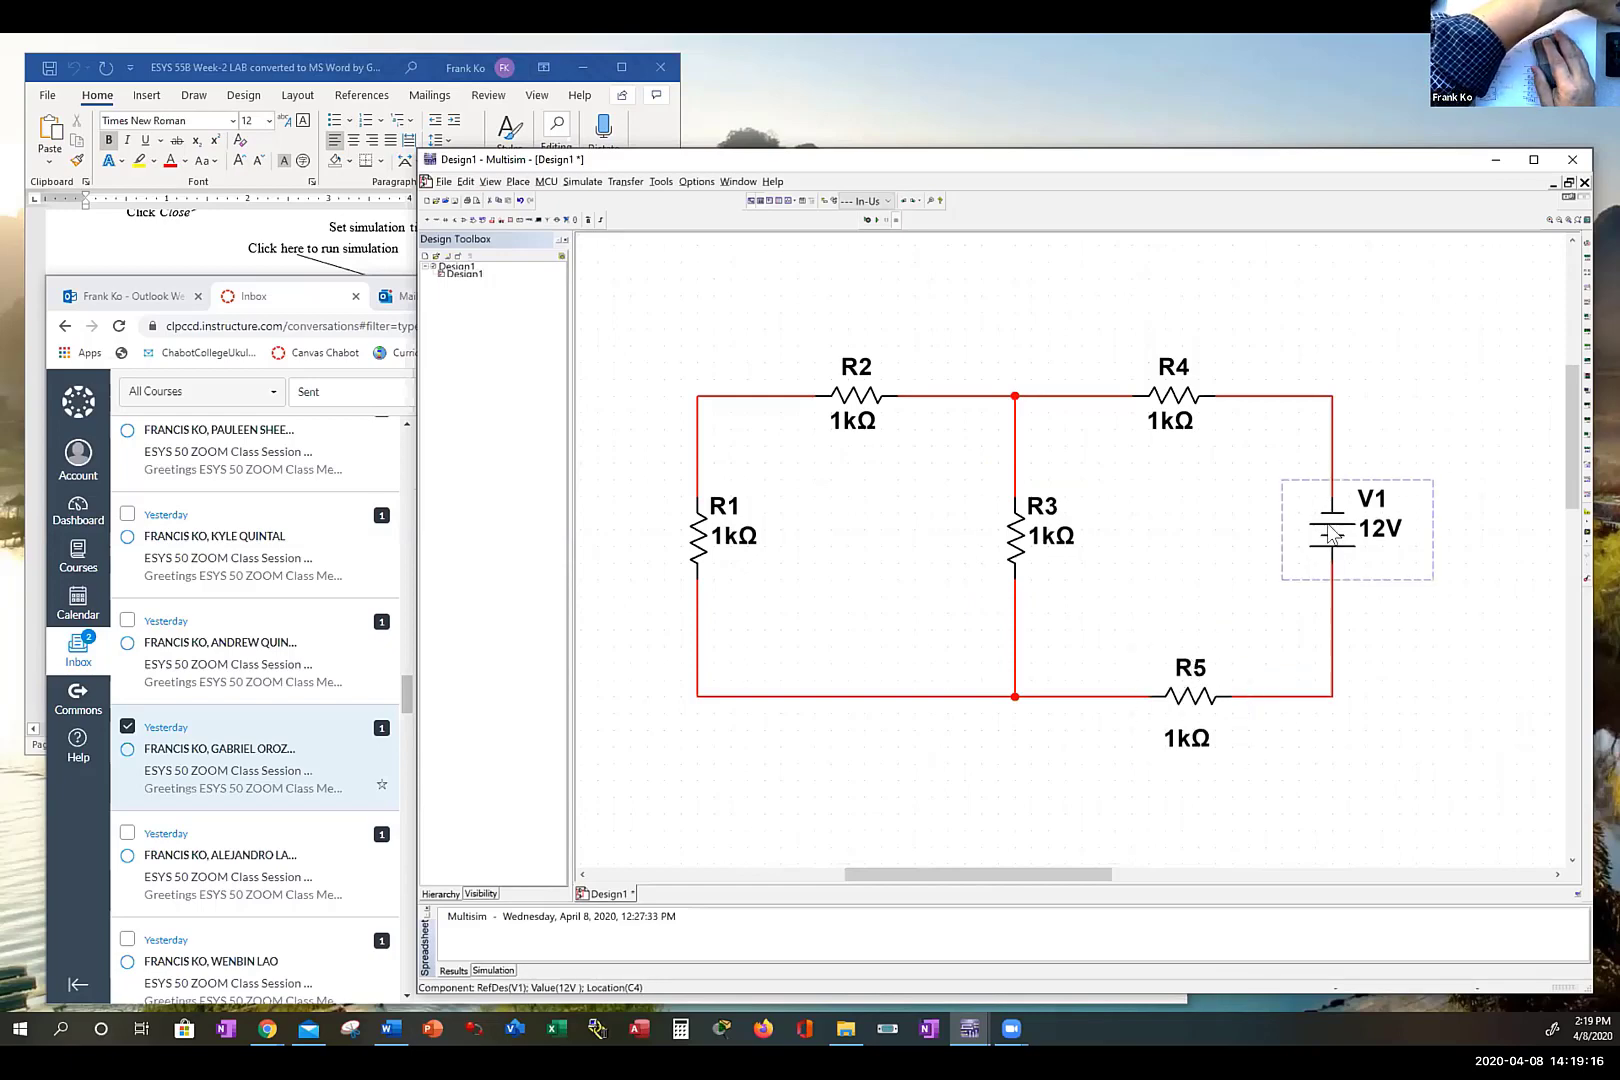
key(Left)
key(Right)
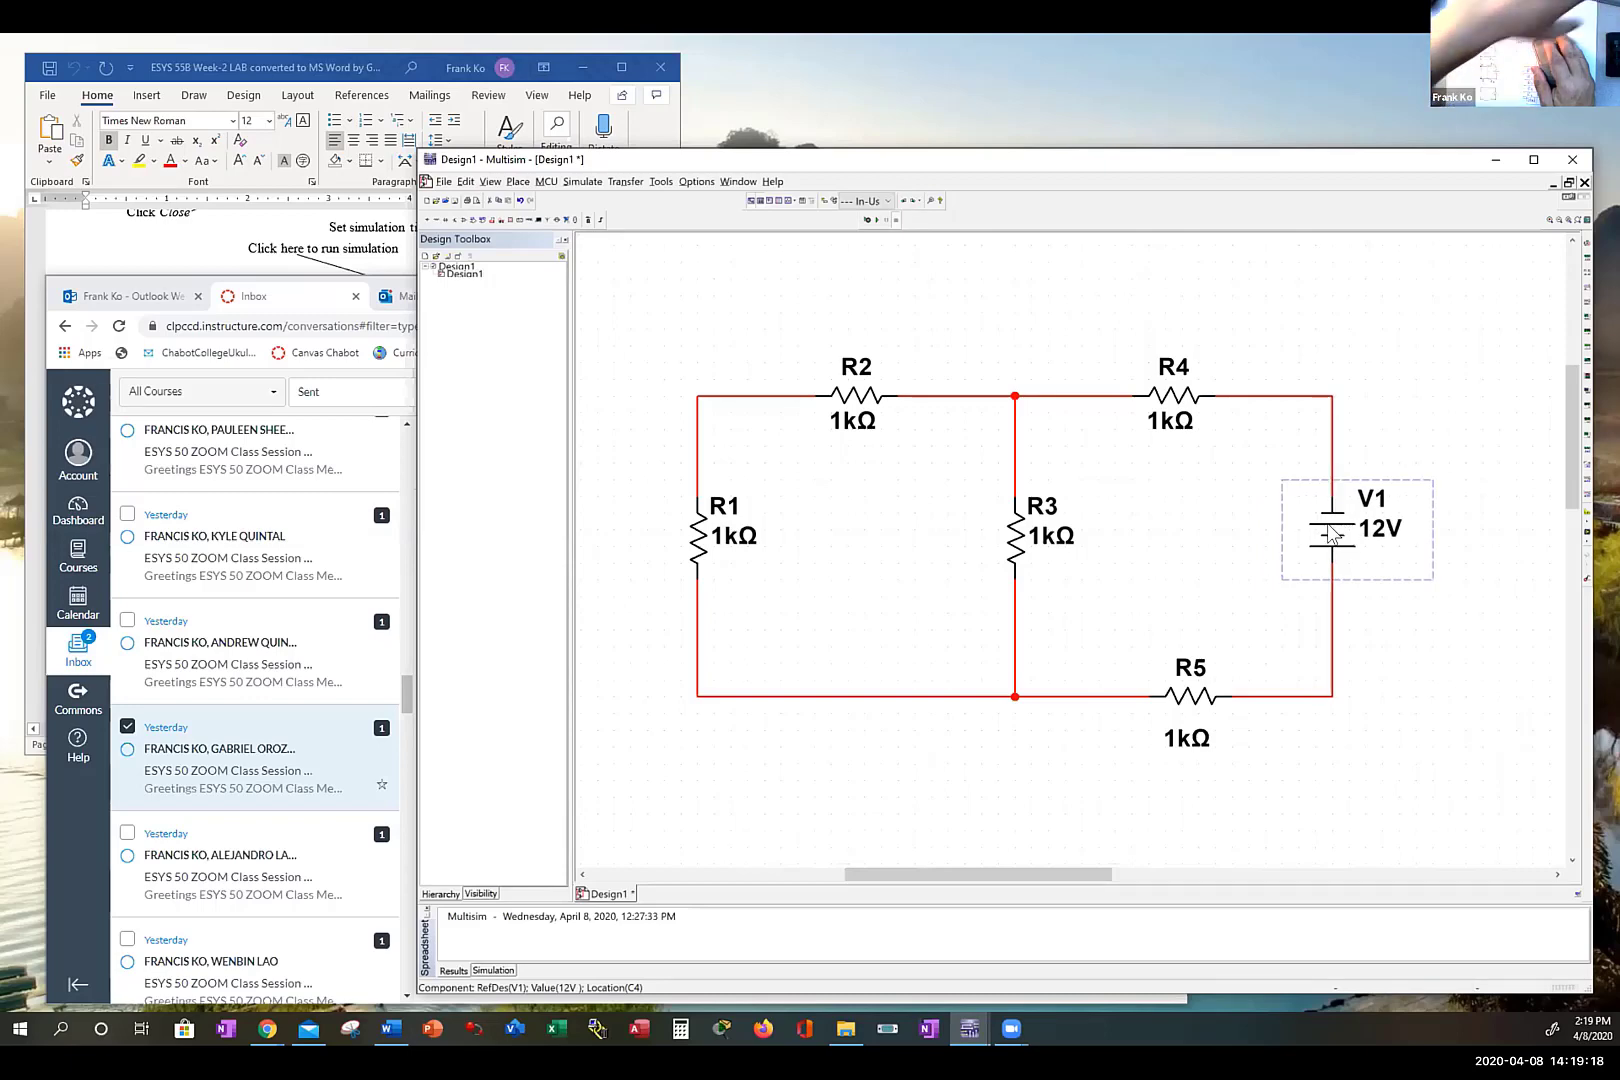
click(632, 763)
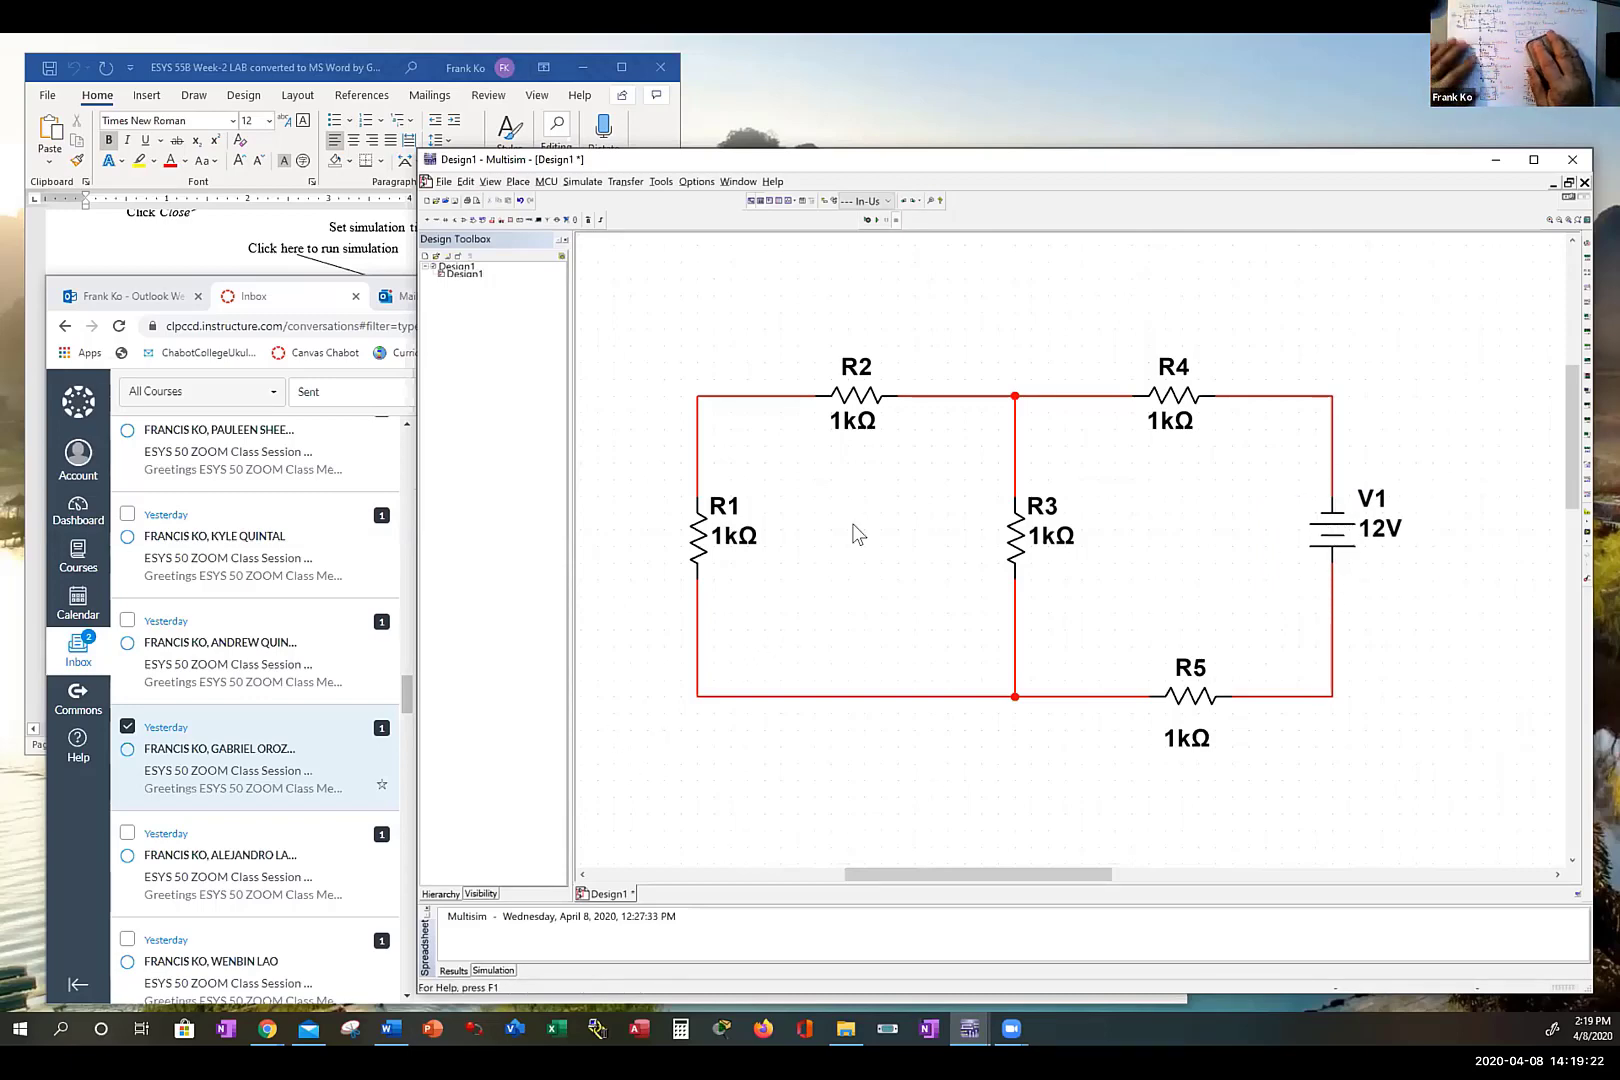
Step: Set R1's resistance to 980 Ω
click(704, 549)
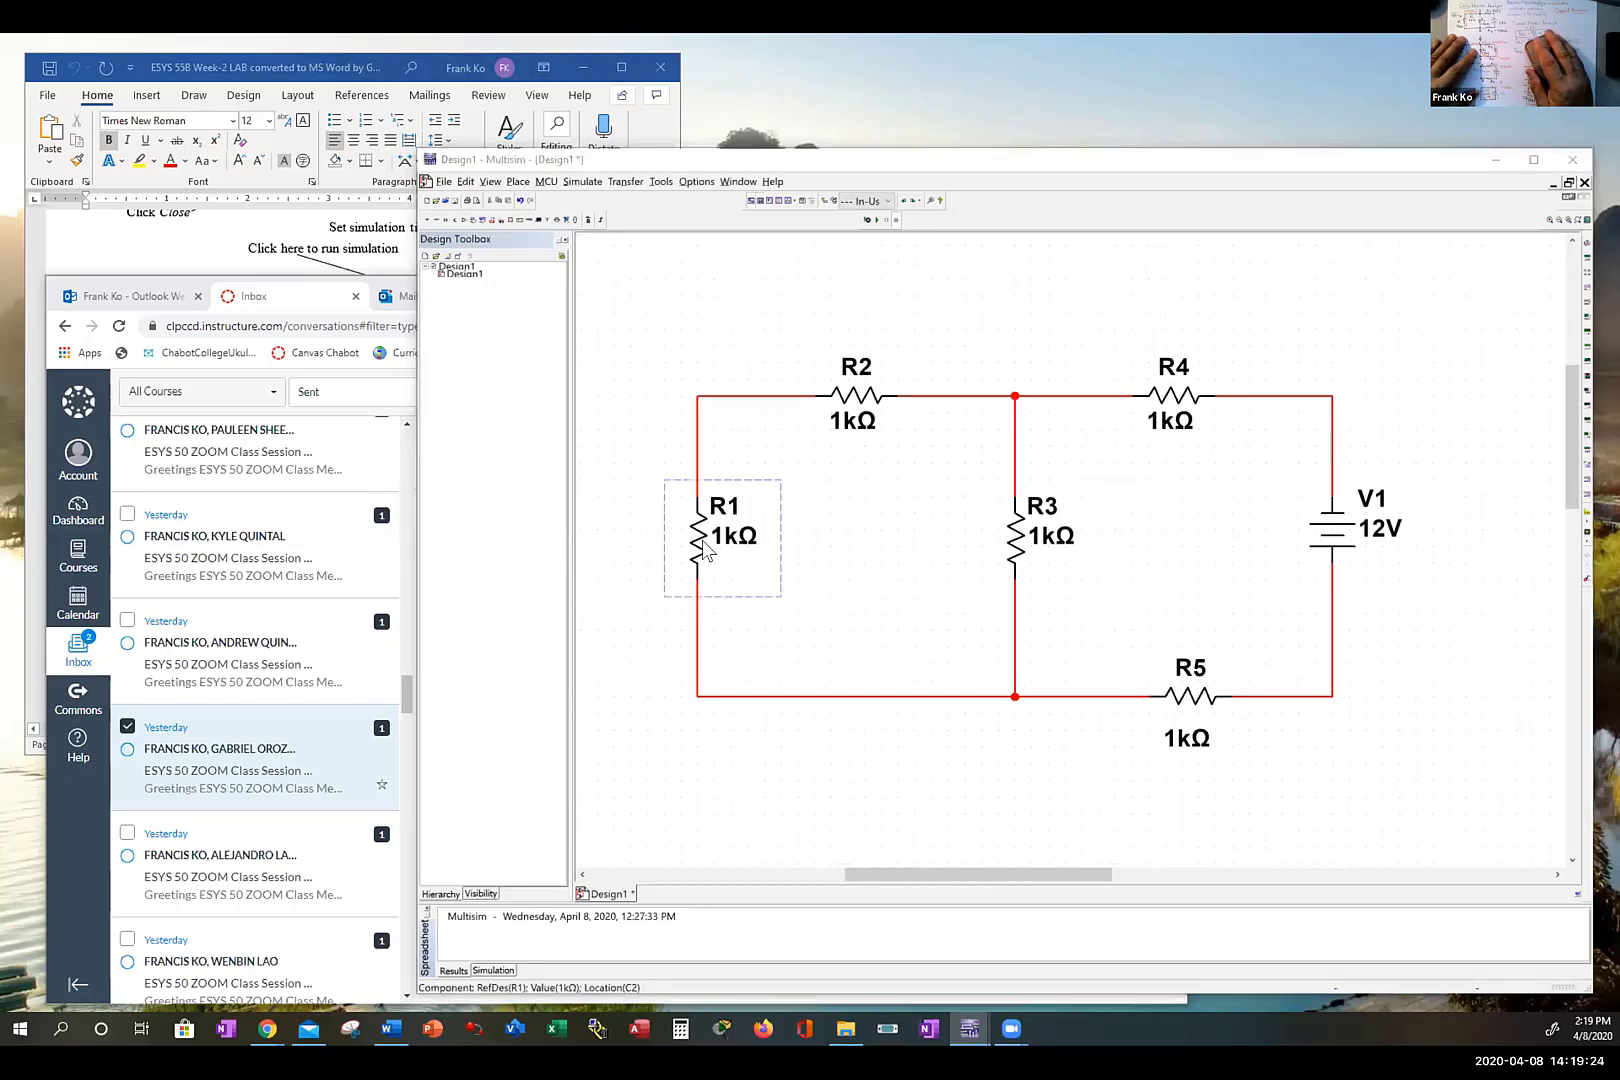
double_click(704, 549)
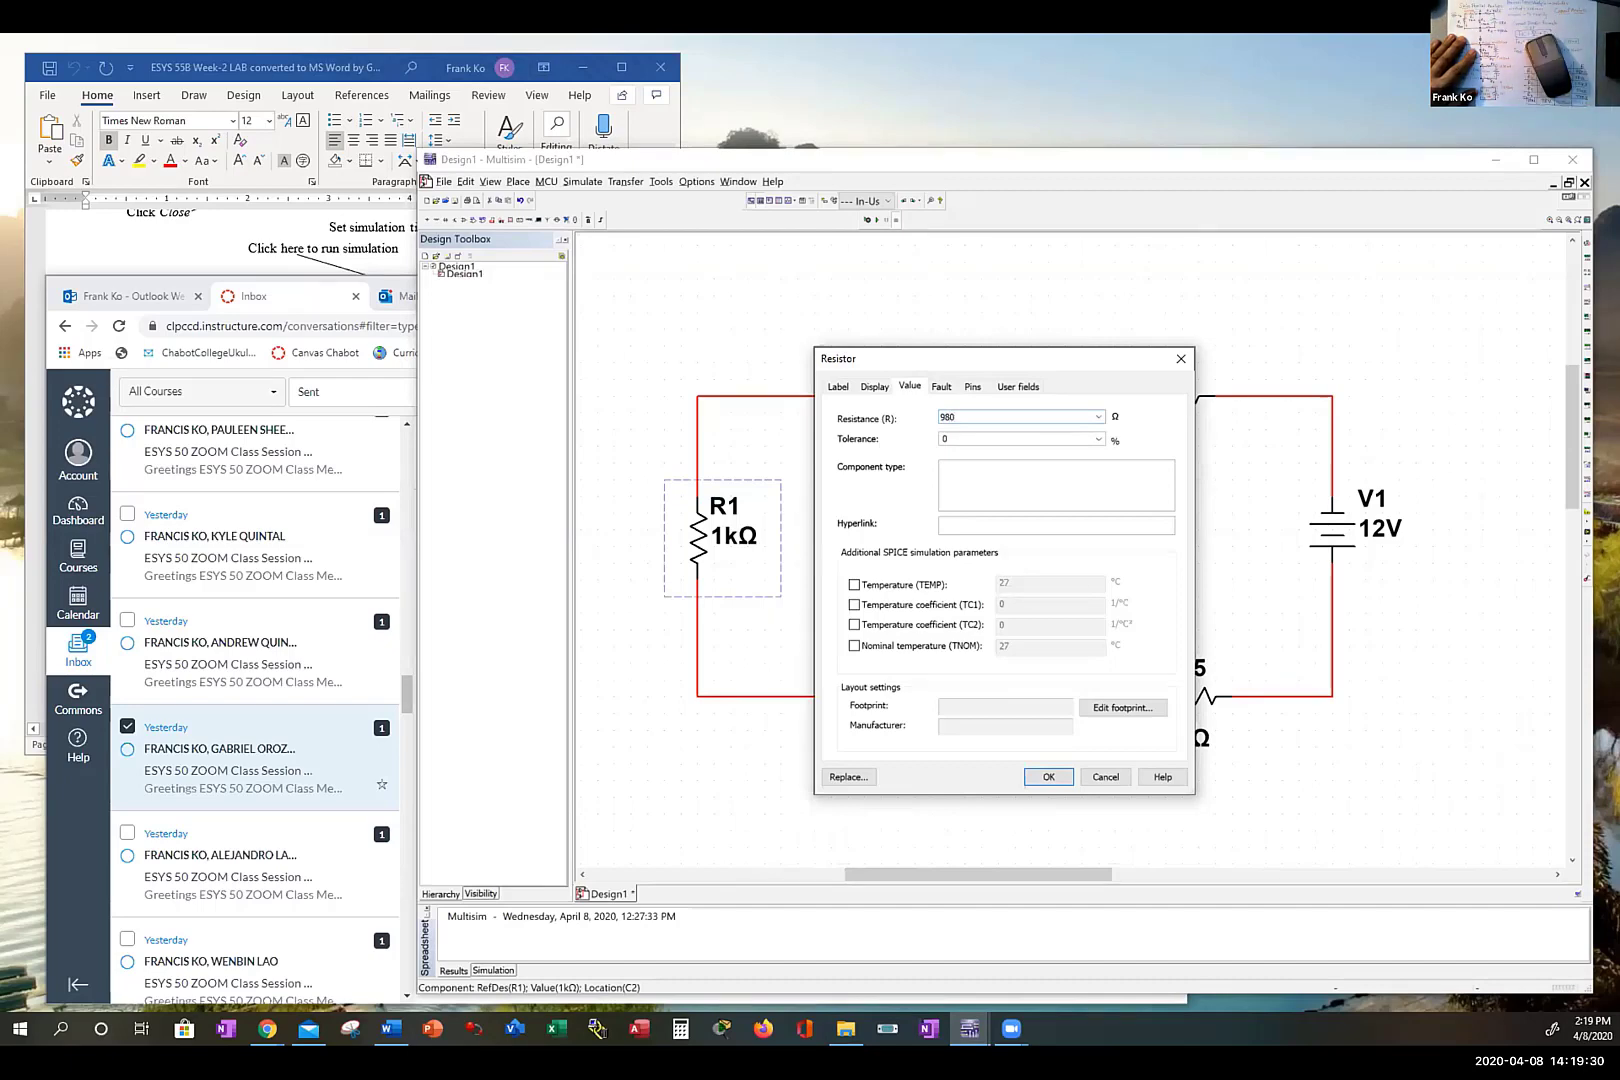
key(Return)
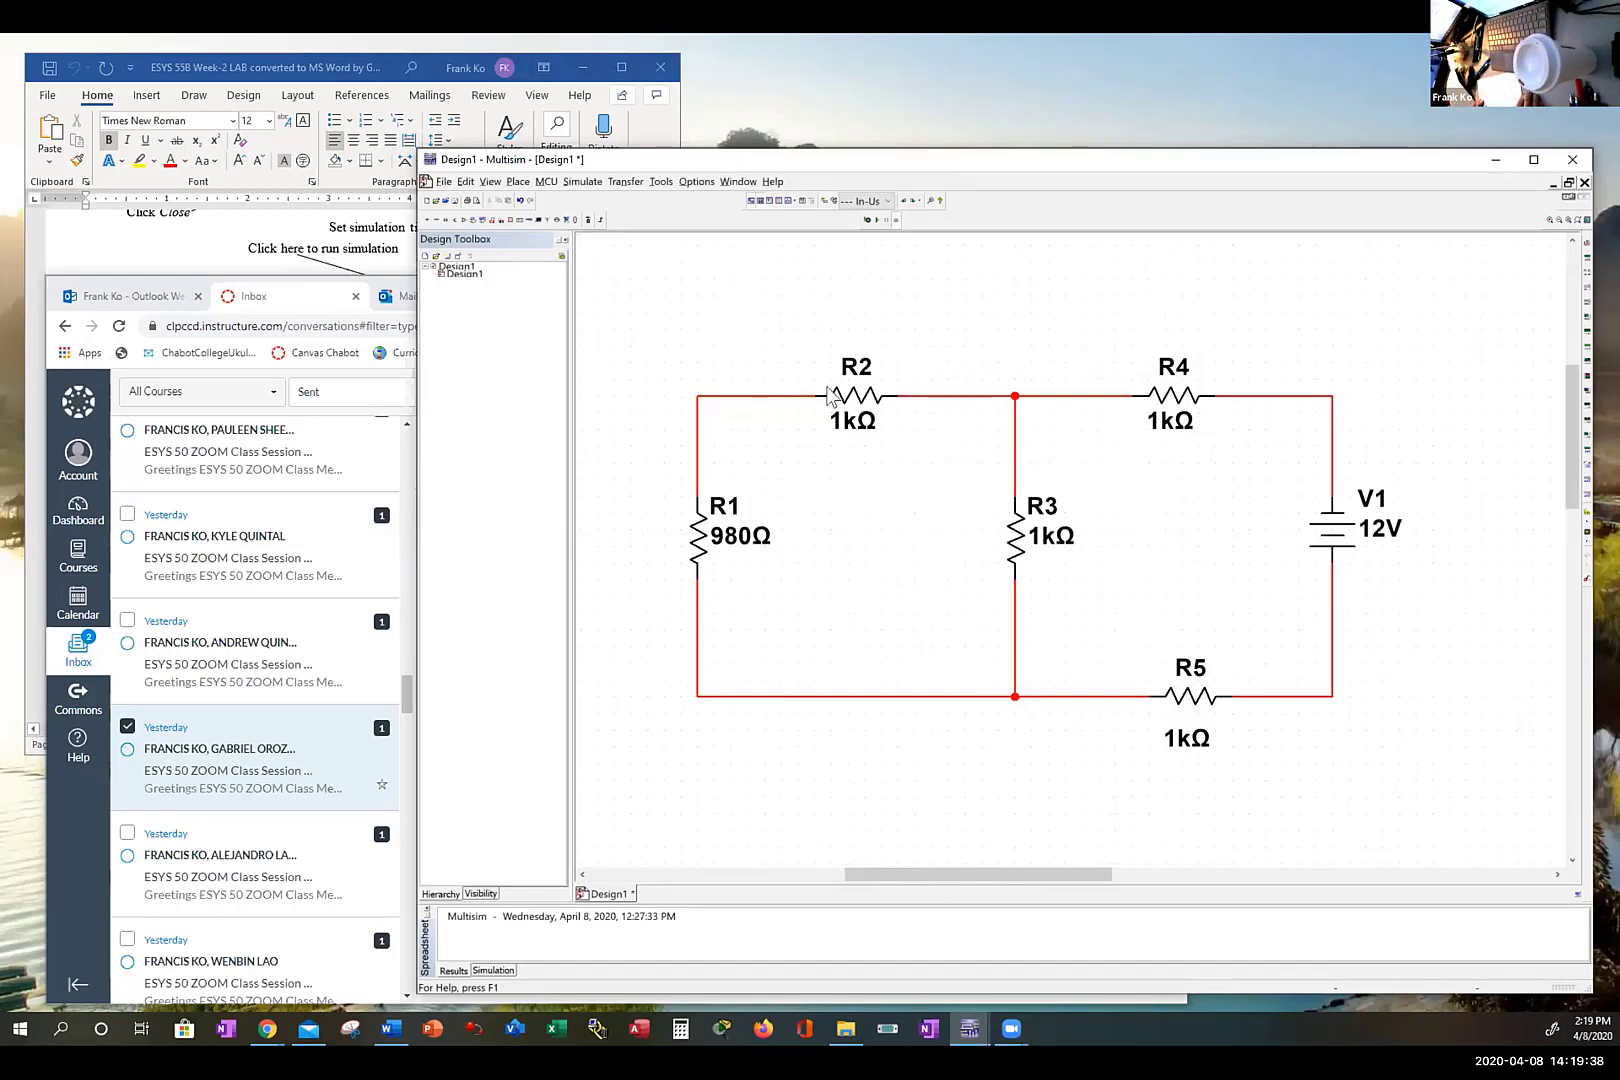
Step: Set R2's resistance to 2k Ω
double_click(855, 403)
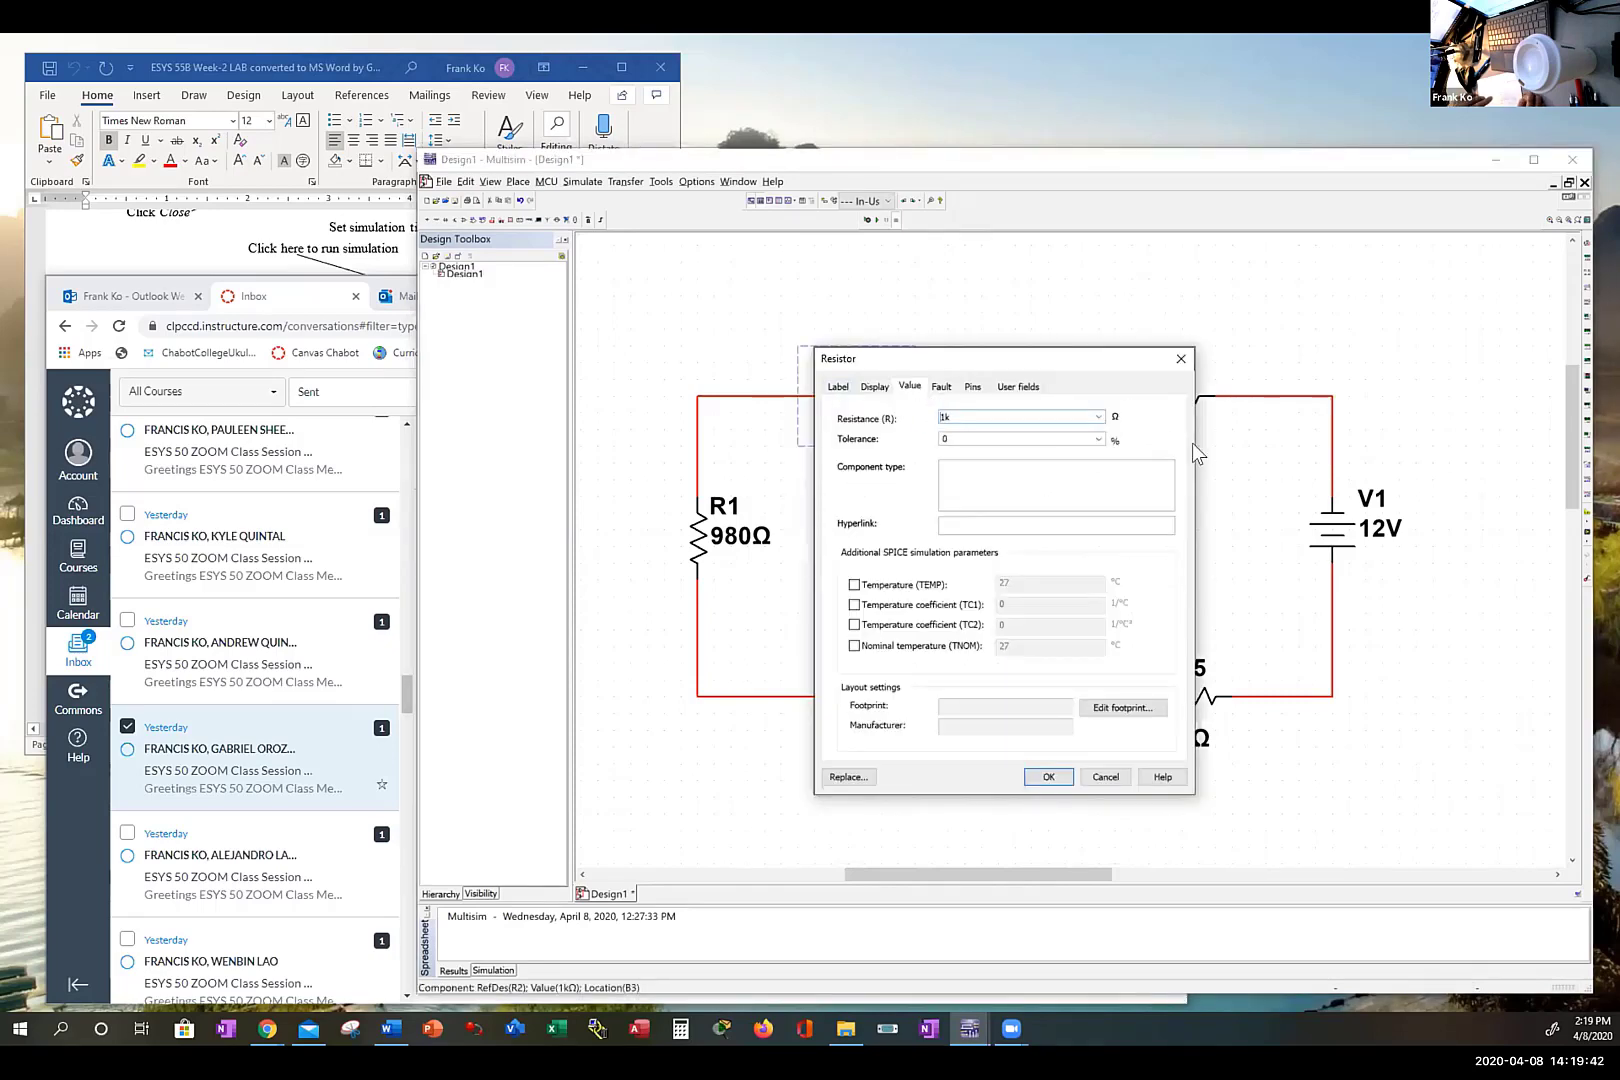
text(21k)
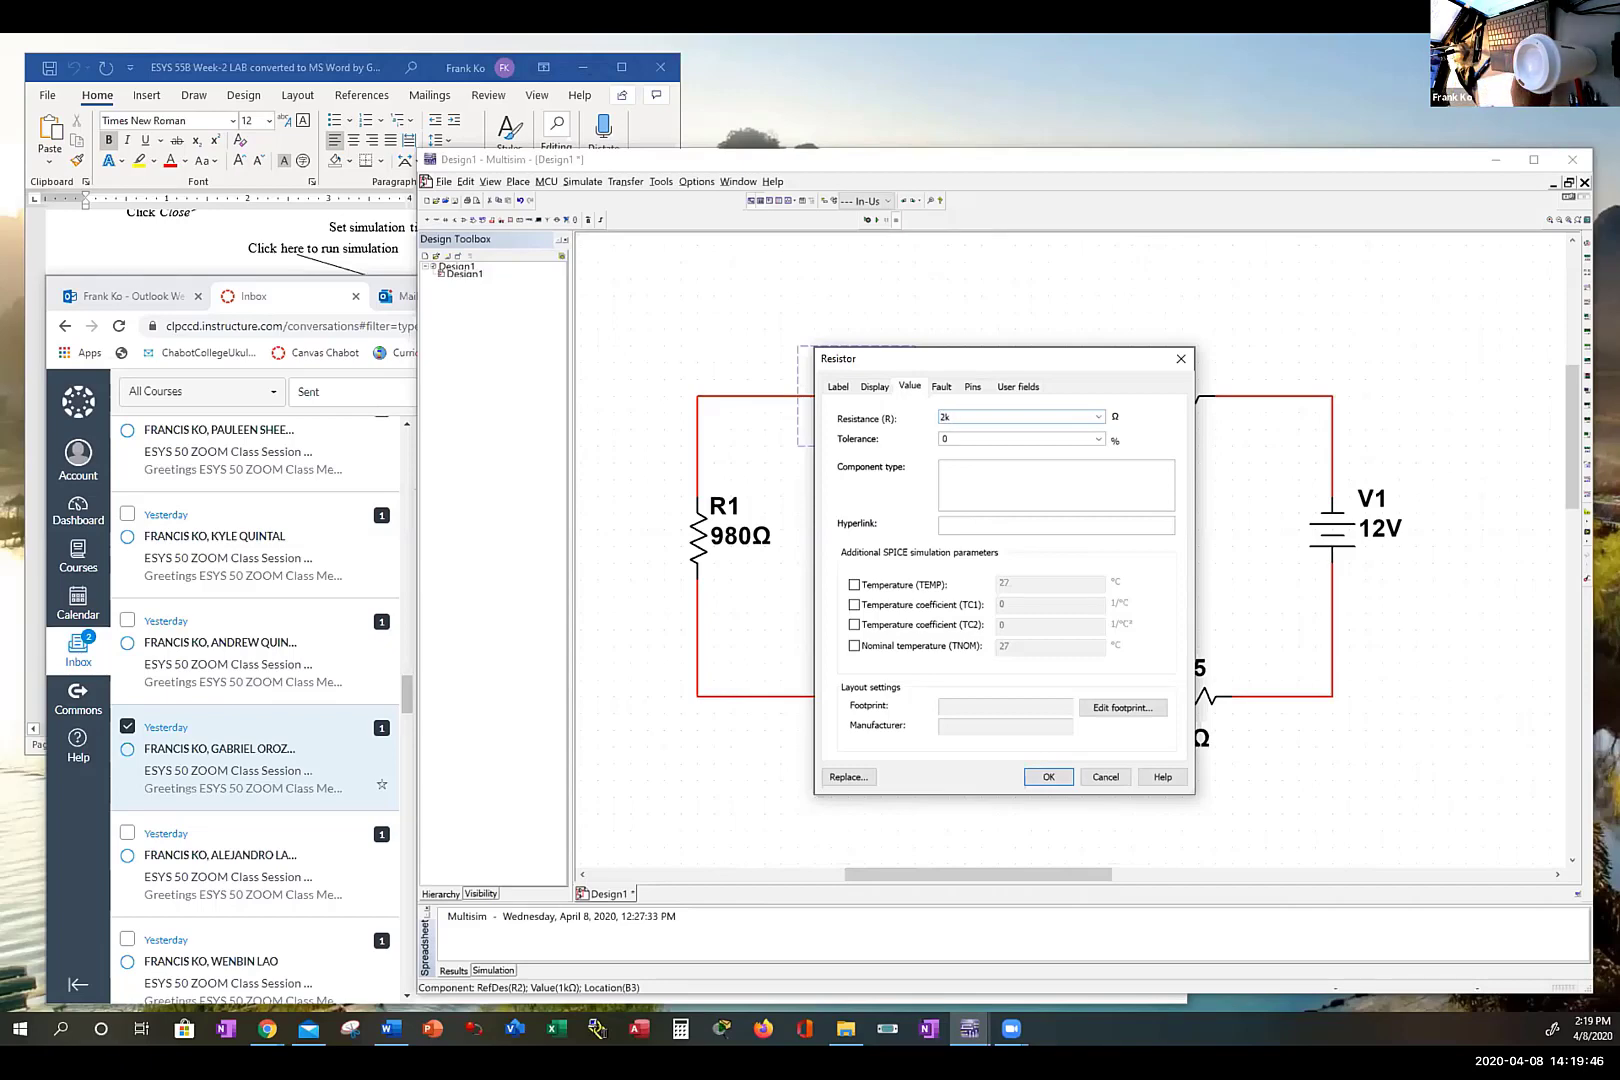
key(Return)
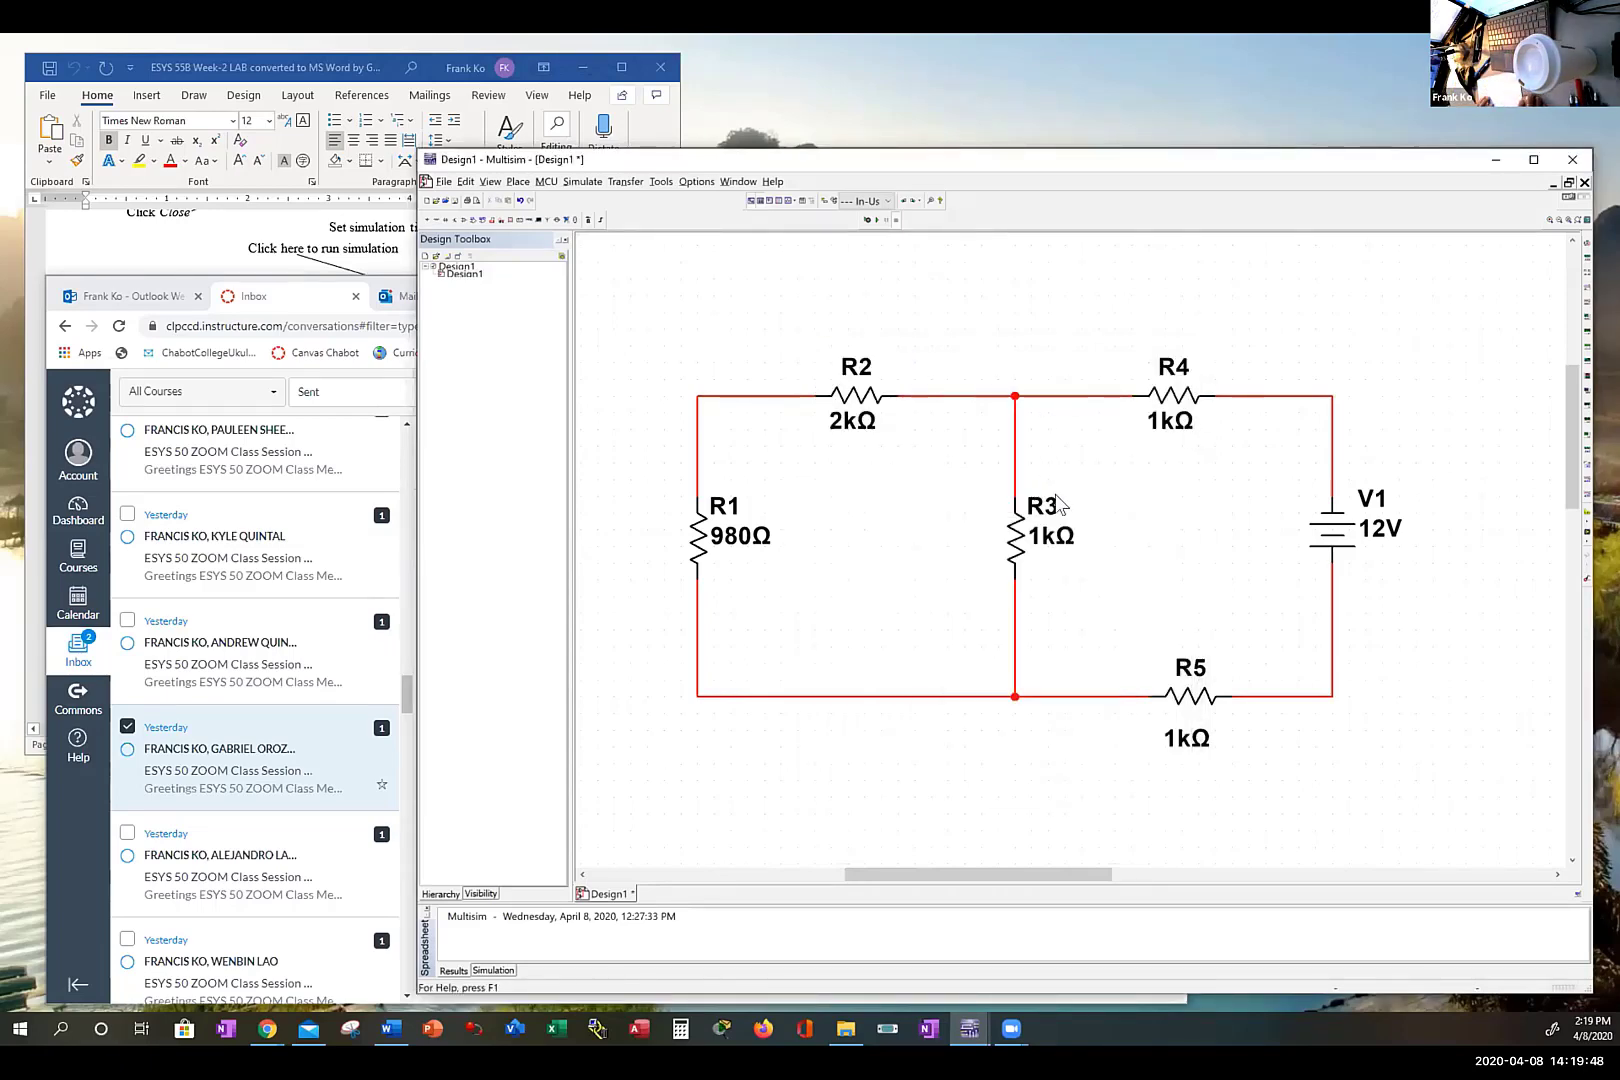
Step: Set R3's resistance to 1500 Ω
double_click(1000, 520)
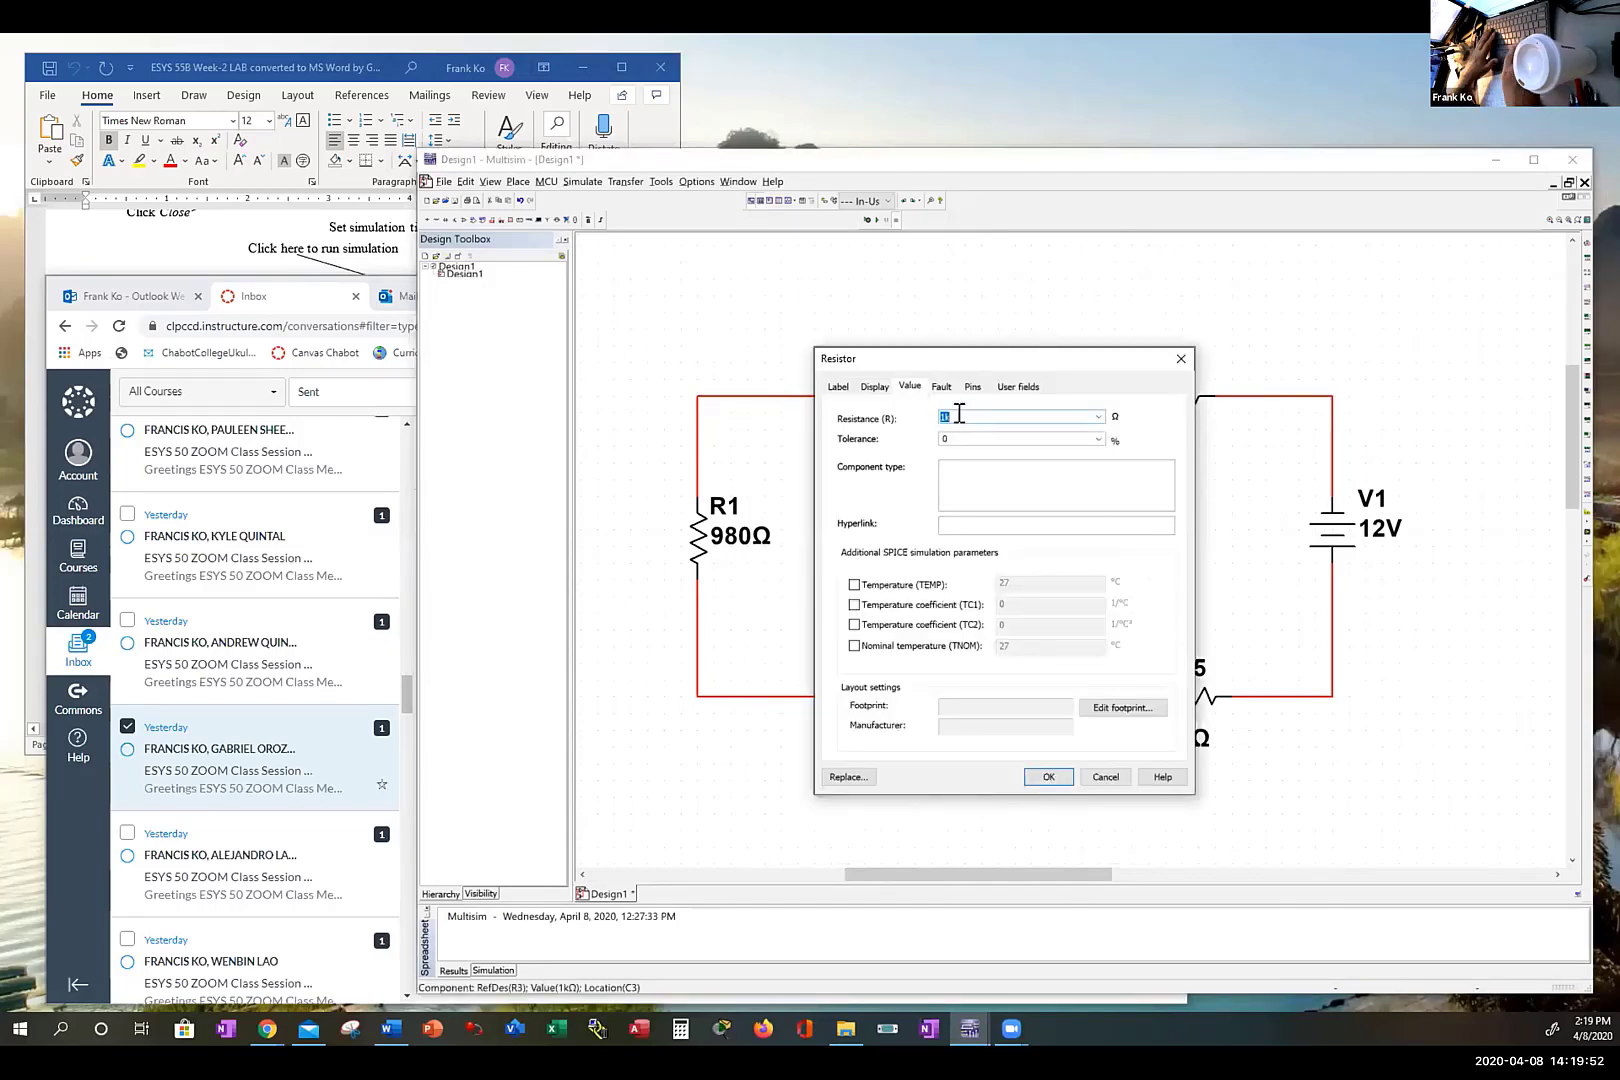
text(150)
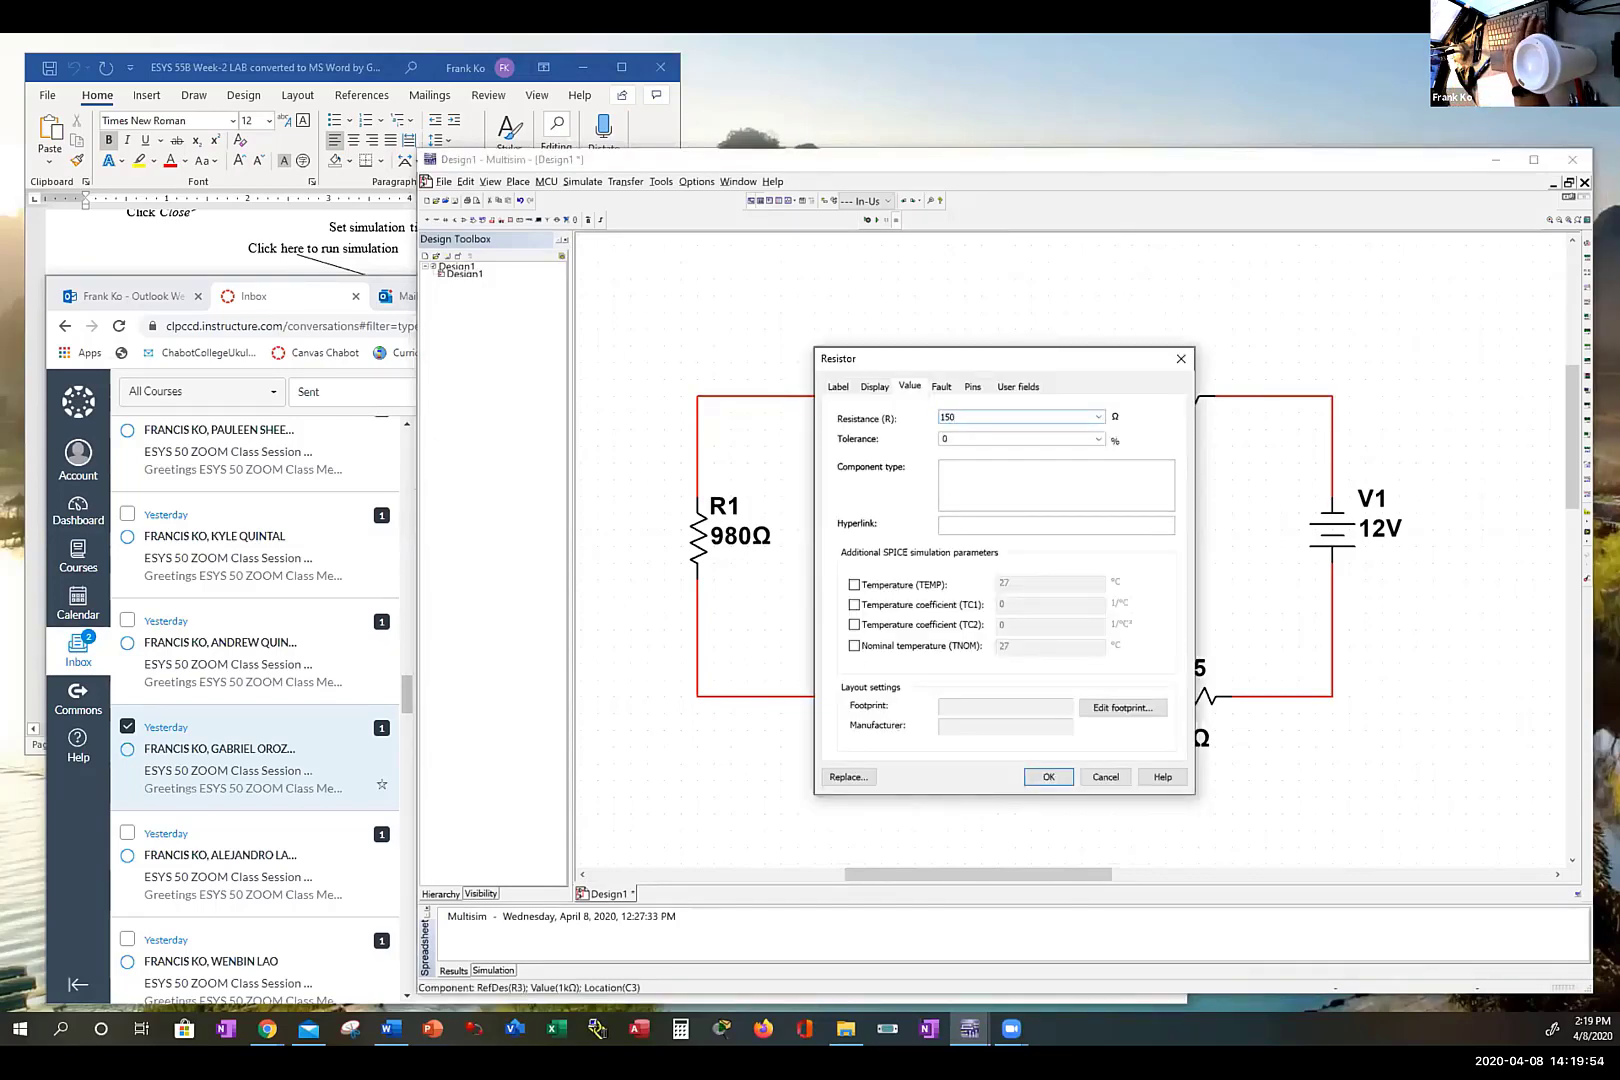
text(00)
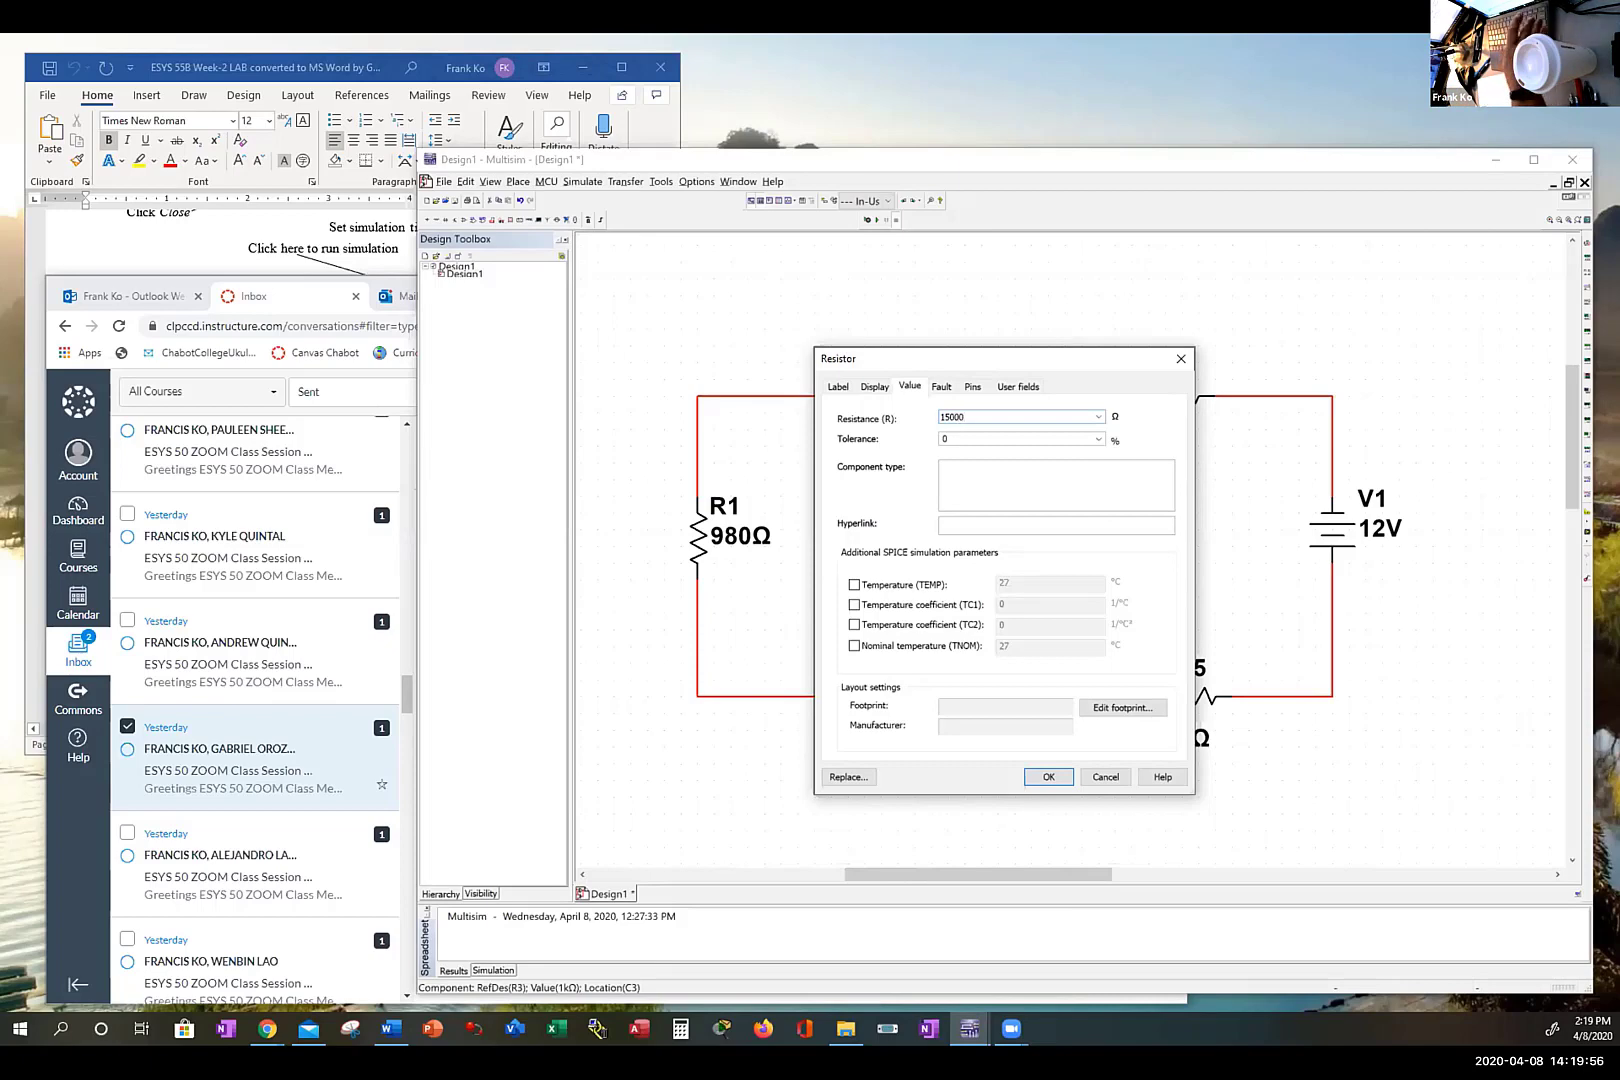
key(BackSpace)
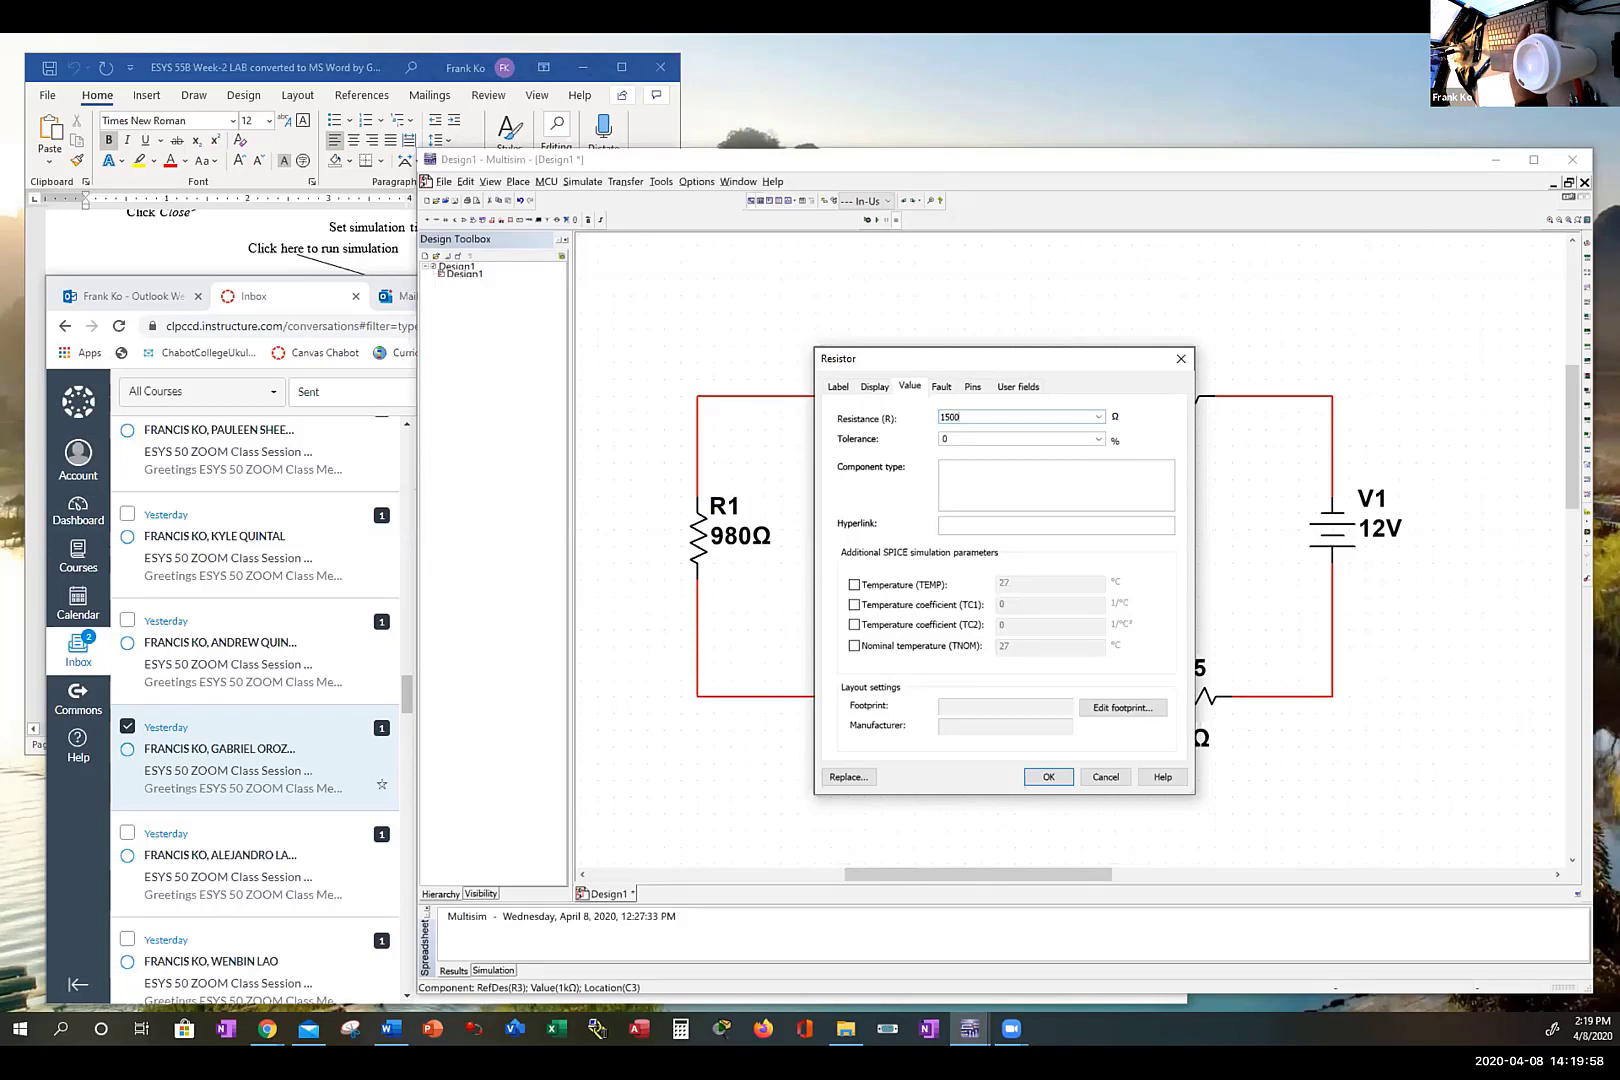
key(Return)
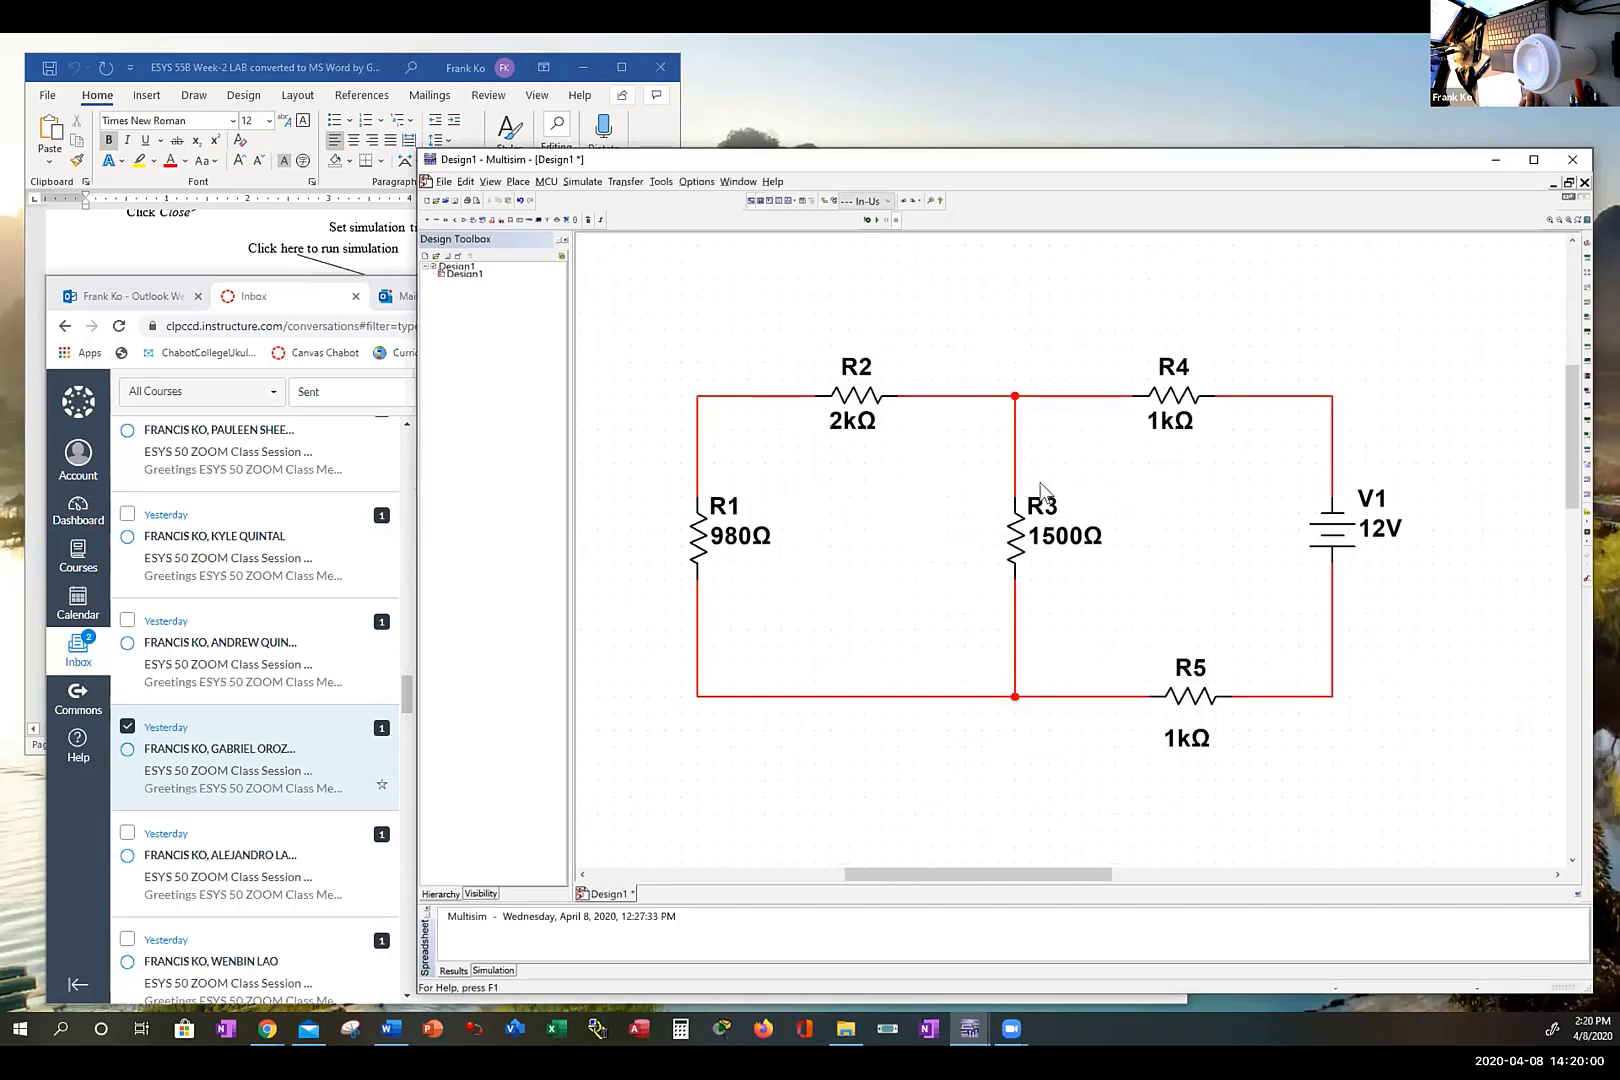
Step: Enter R3's resistance in kilo notation as 1.5k Ω
double_click(1012, 530)
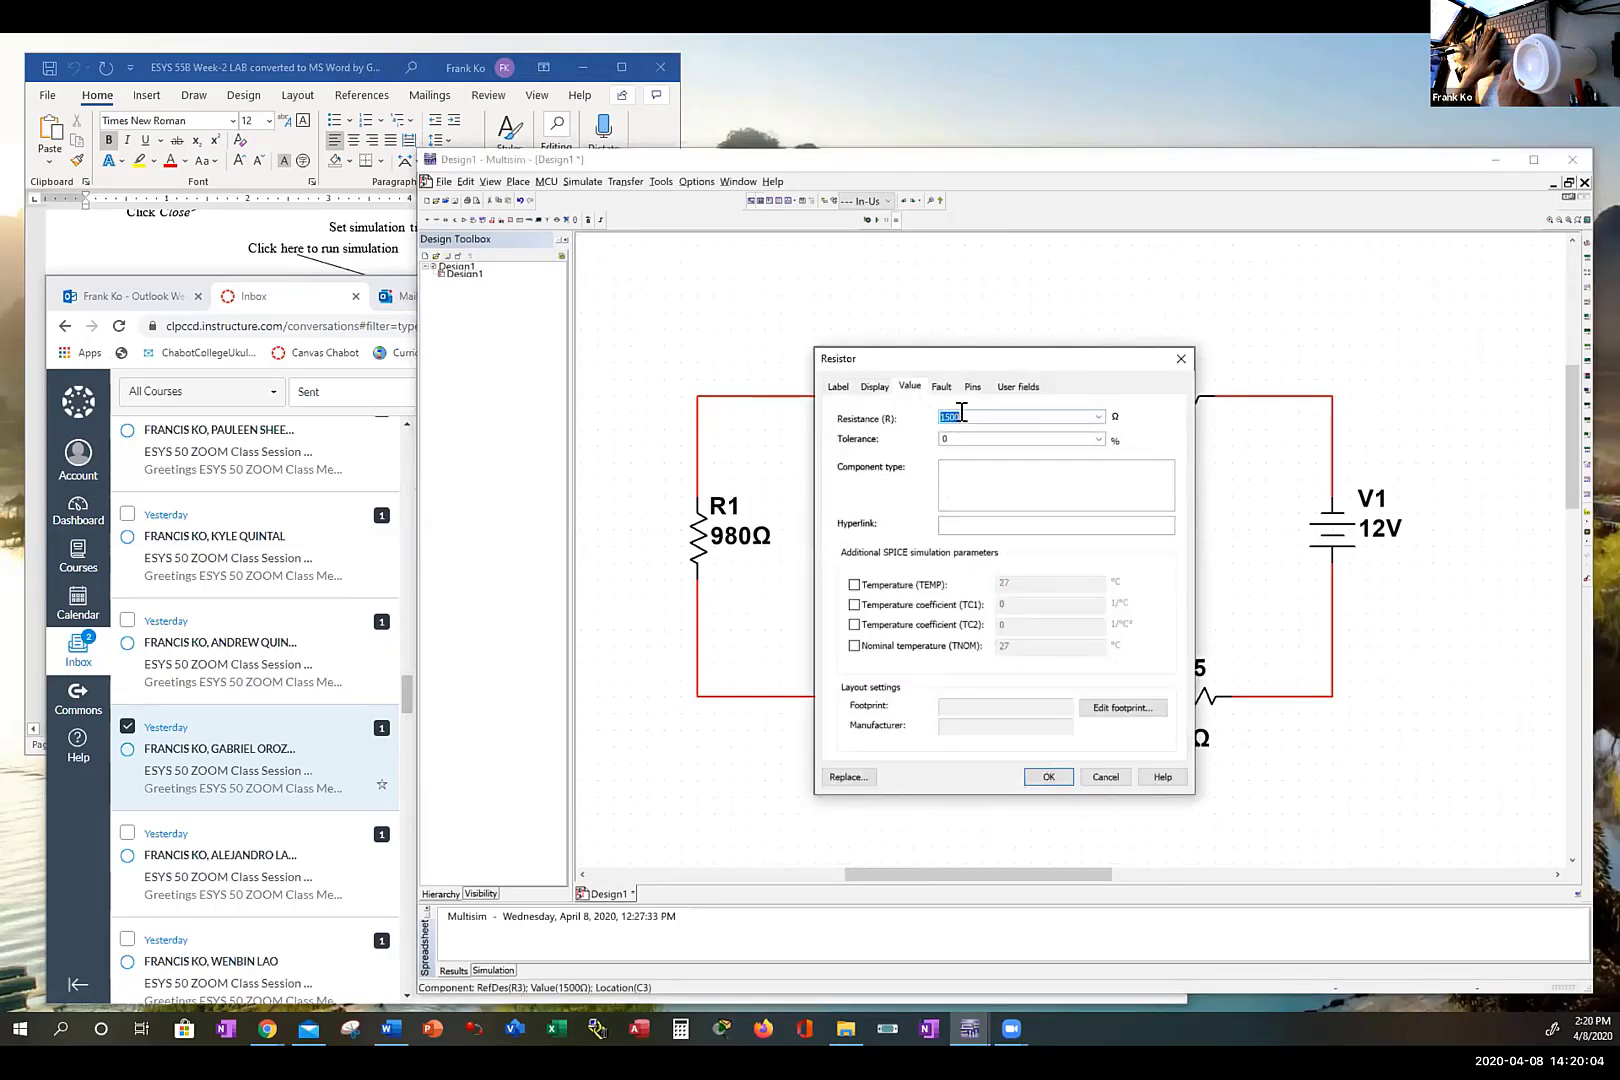
text(1.5k)
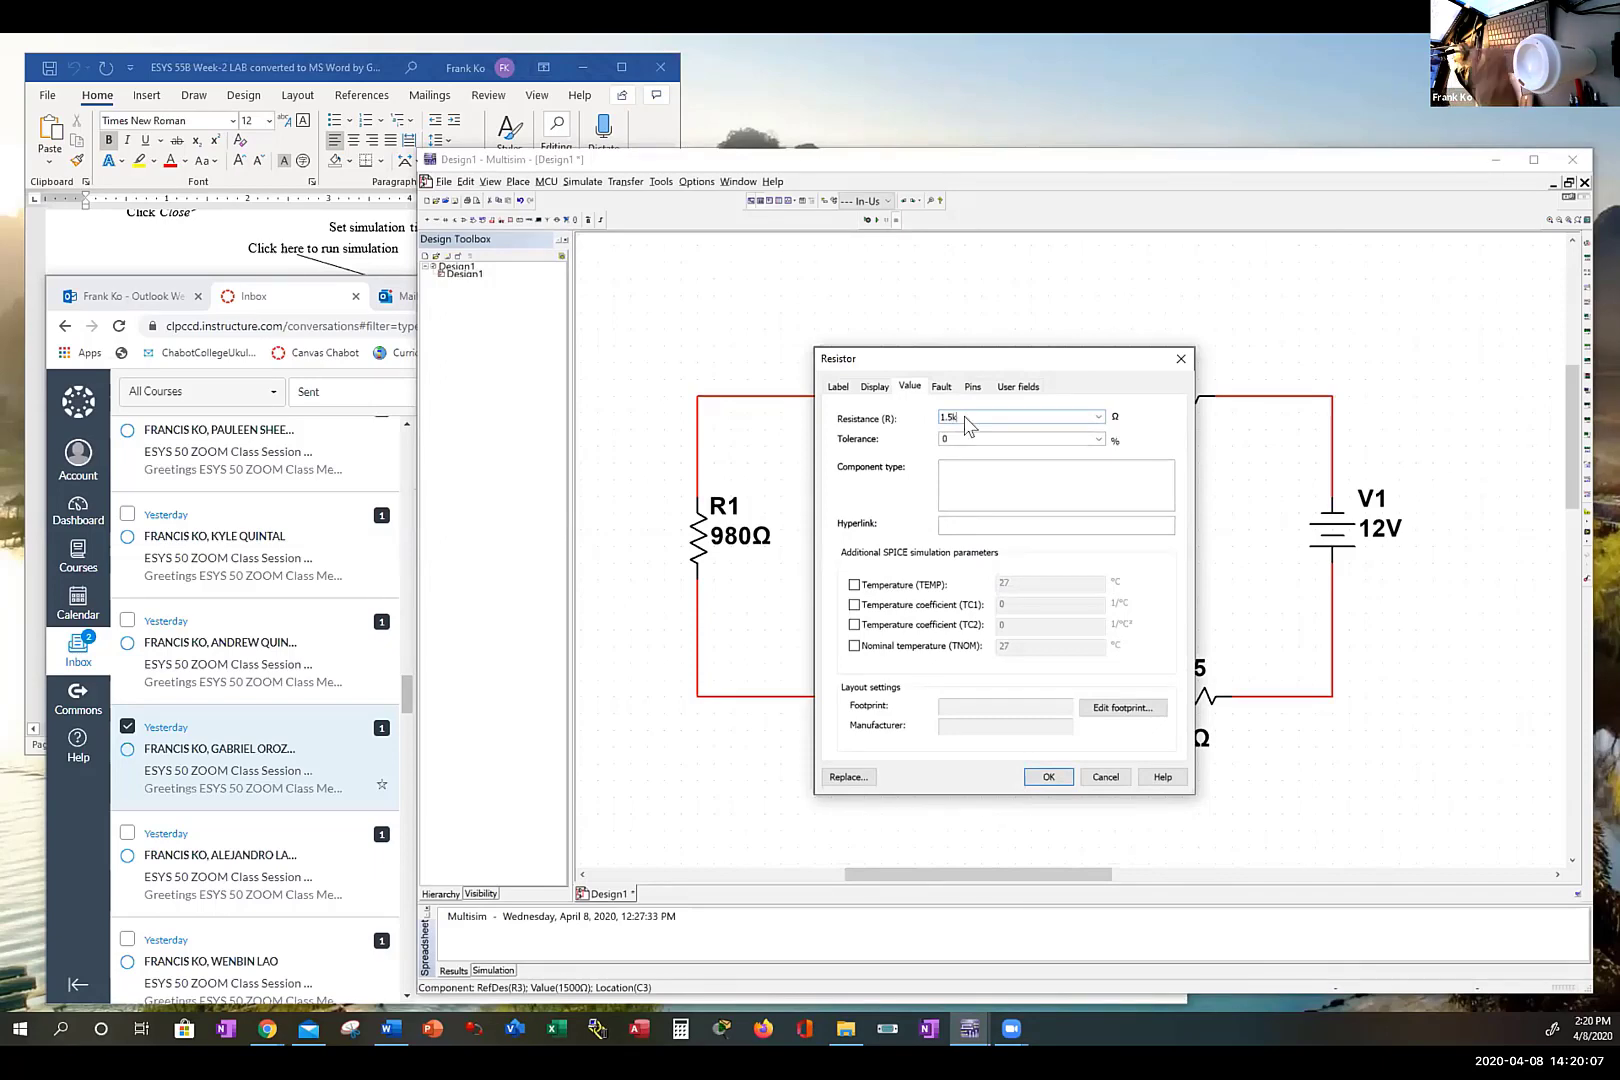
key(Return)
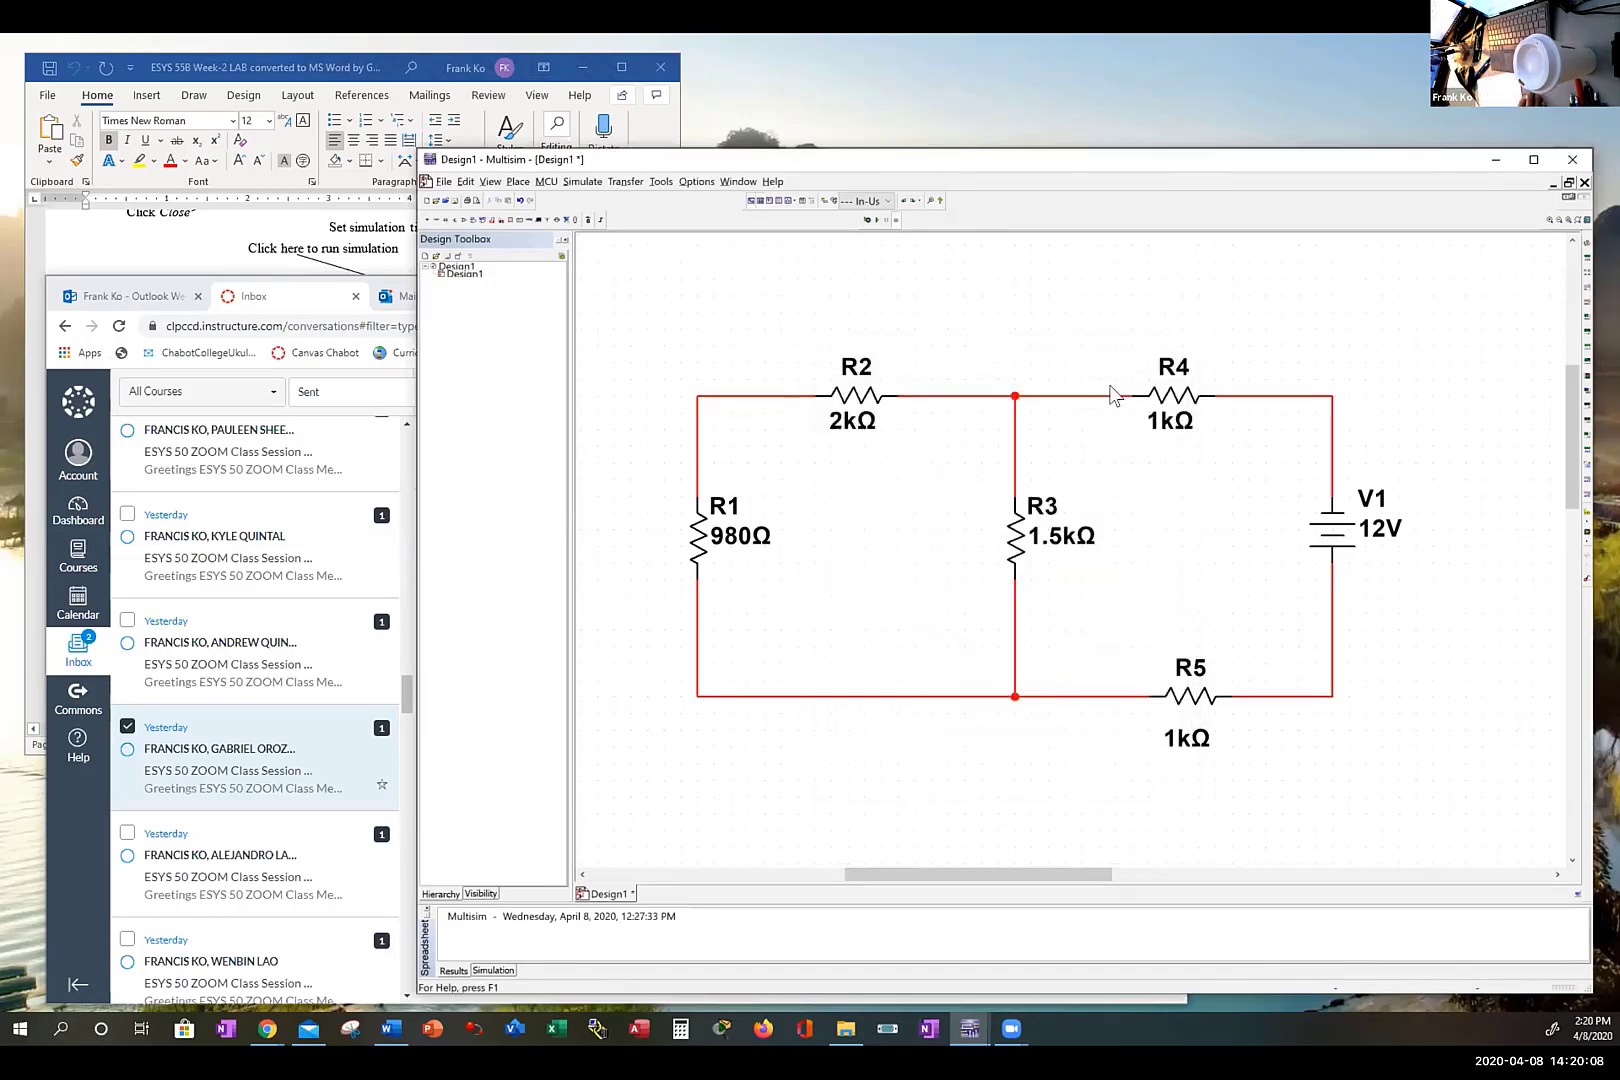
Step: Set R4's resistance to 330 Ω
double_click(1160, 393)
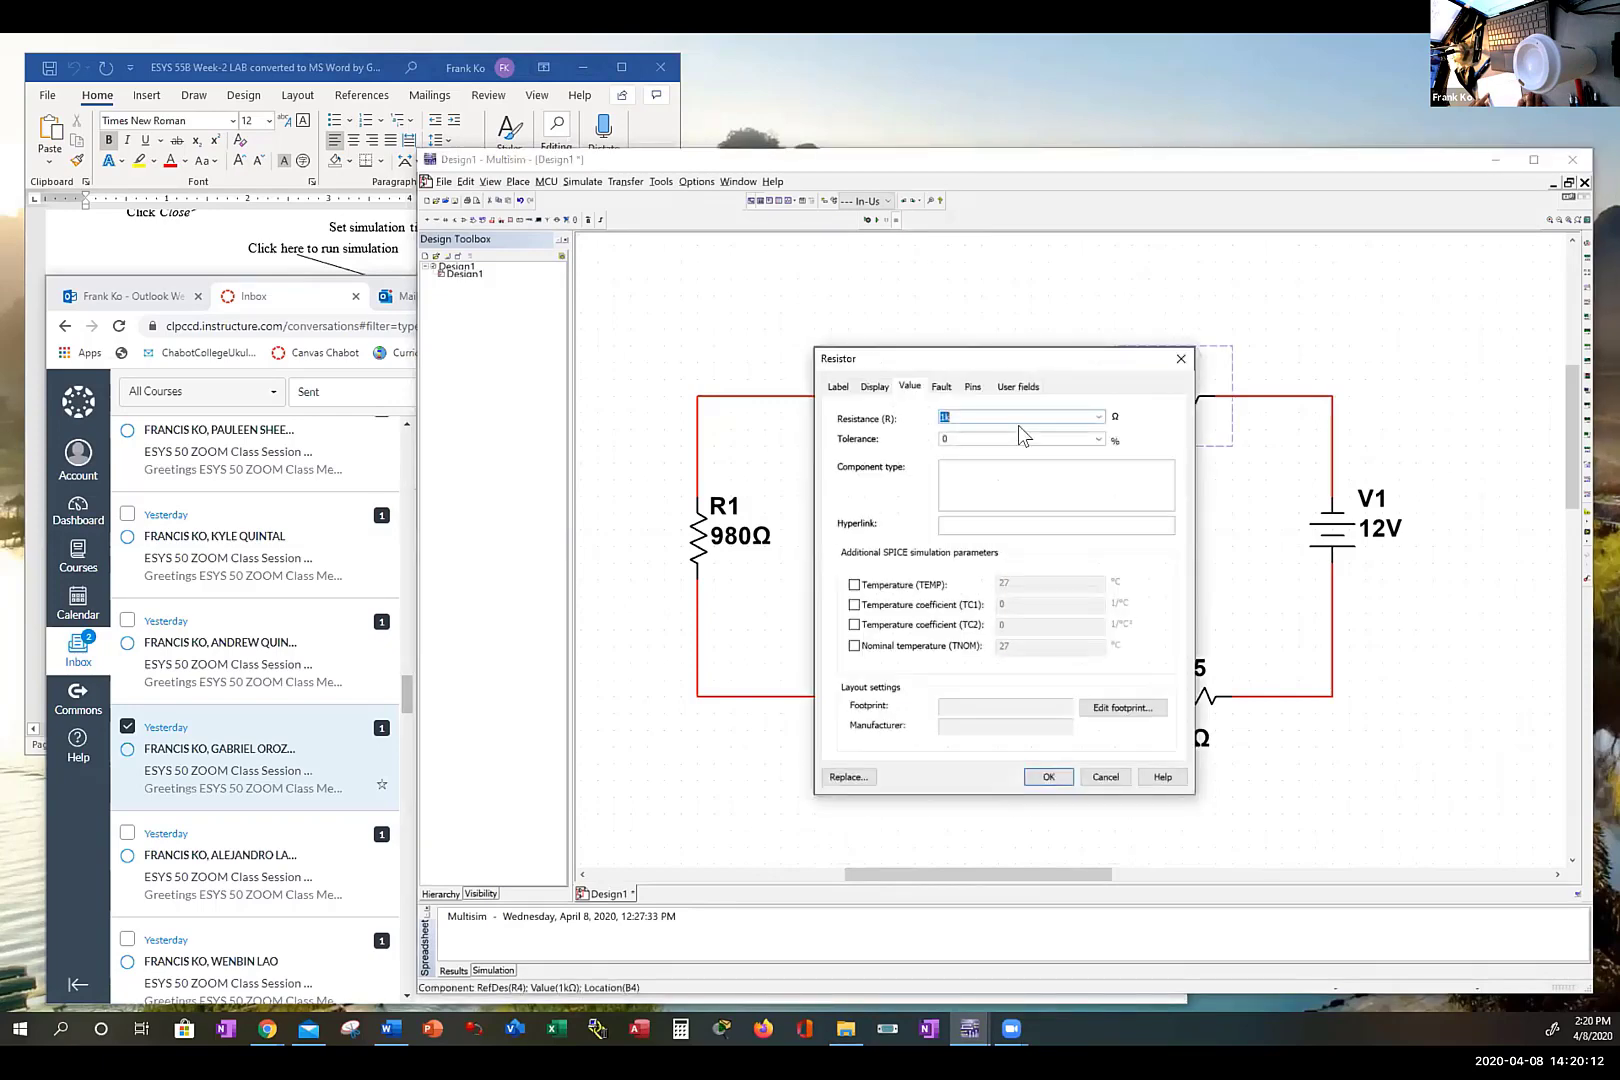
text(330)
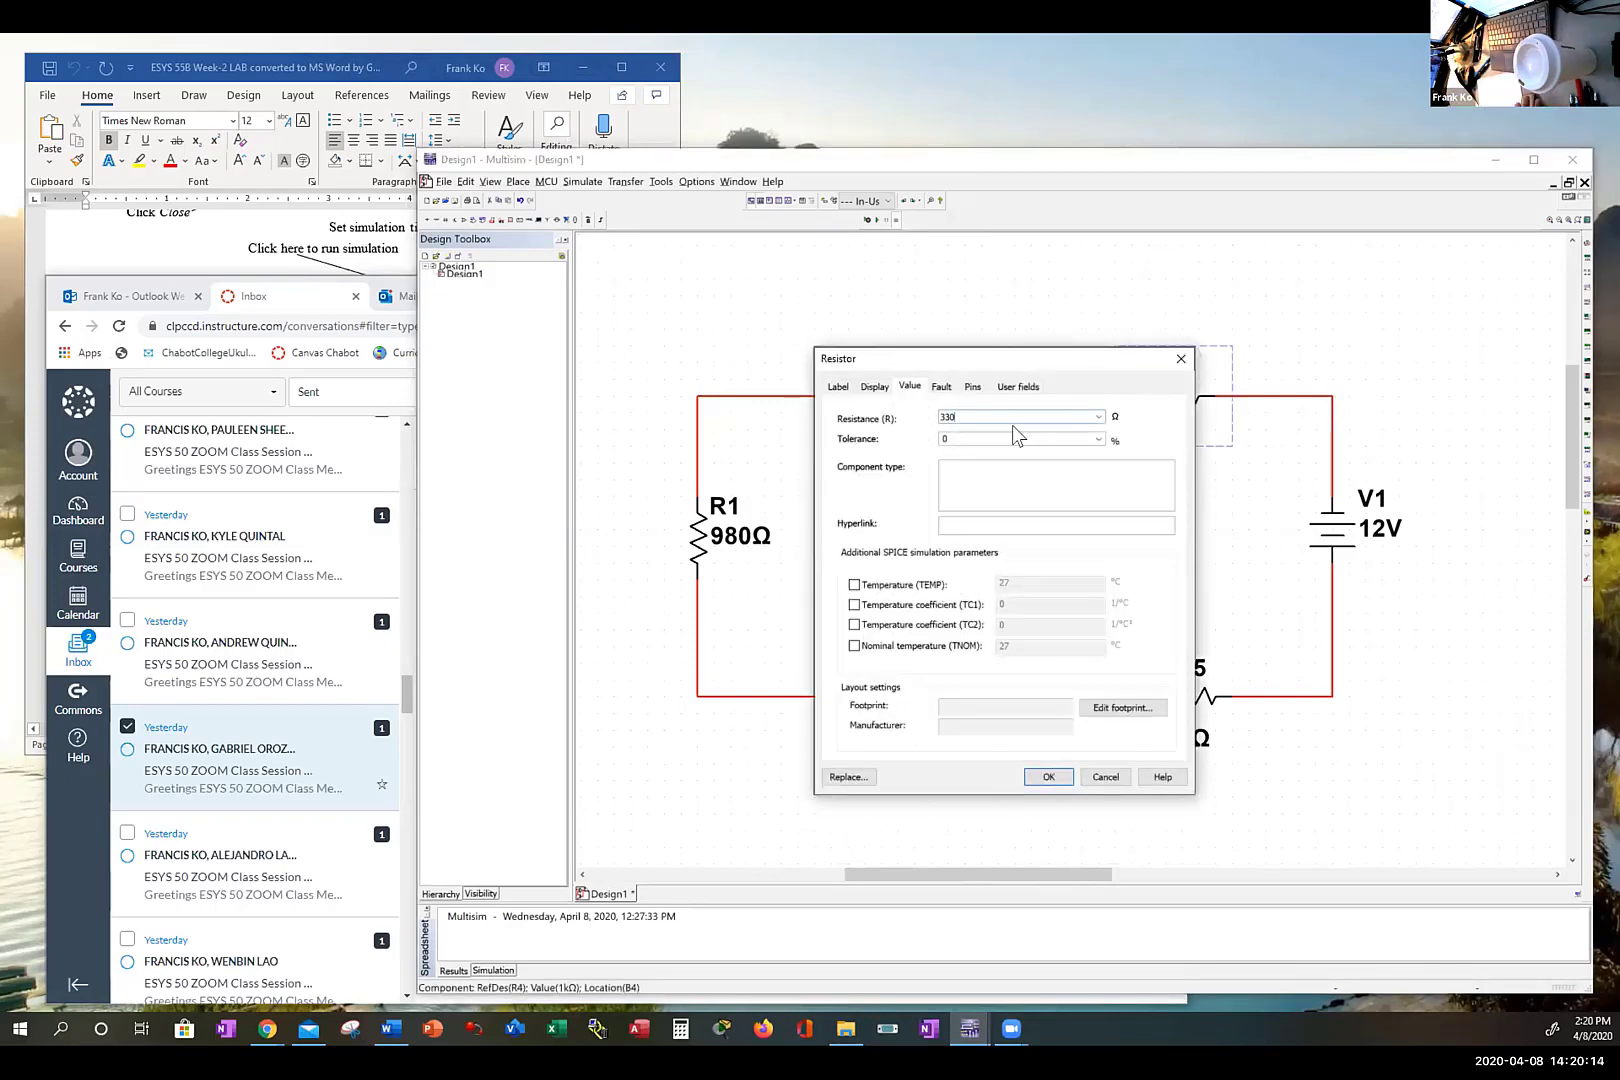
key(Return)
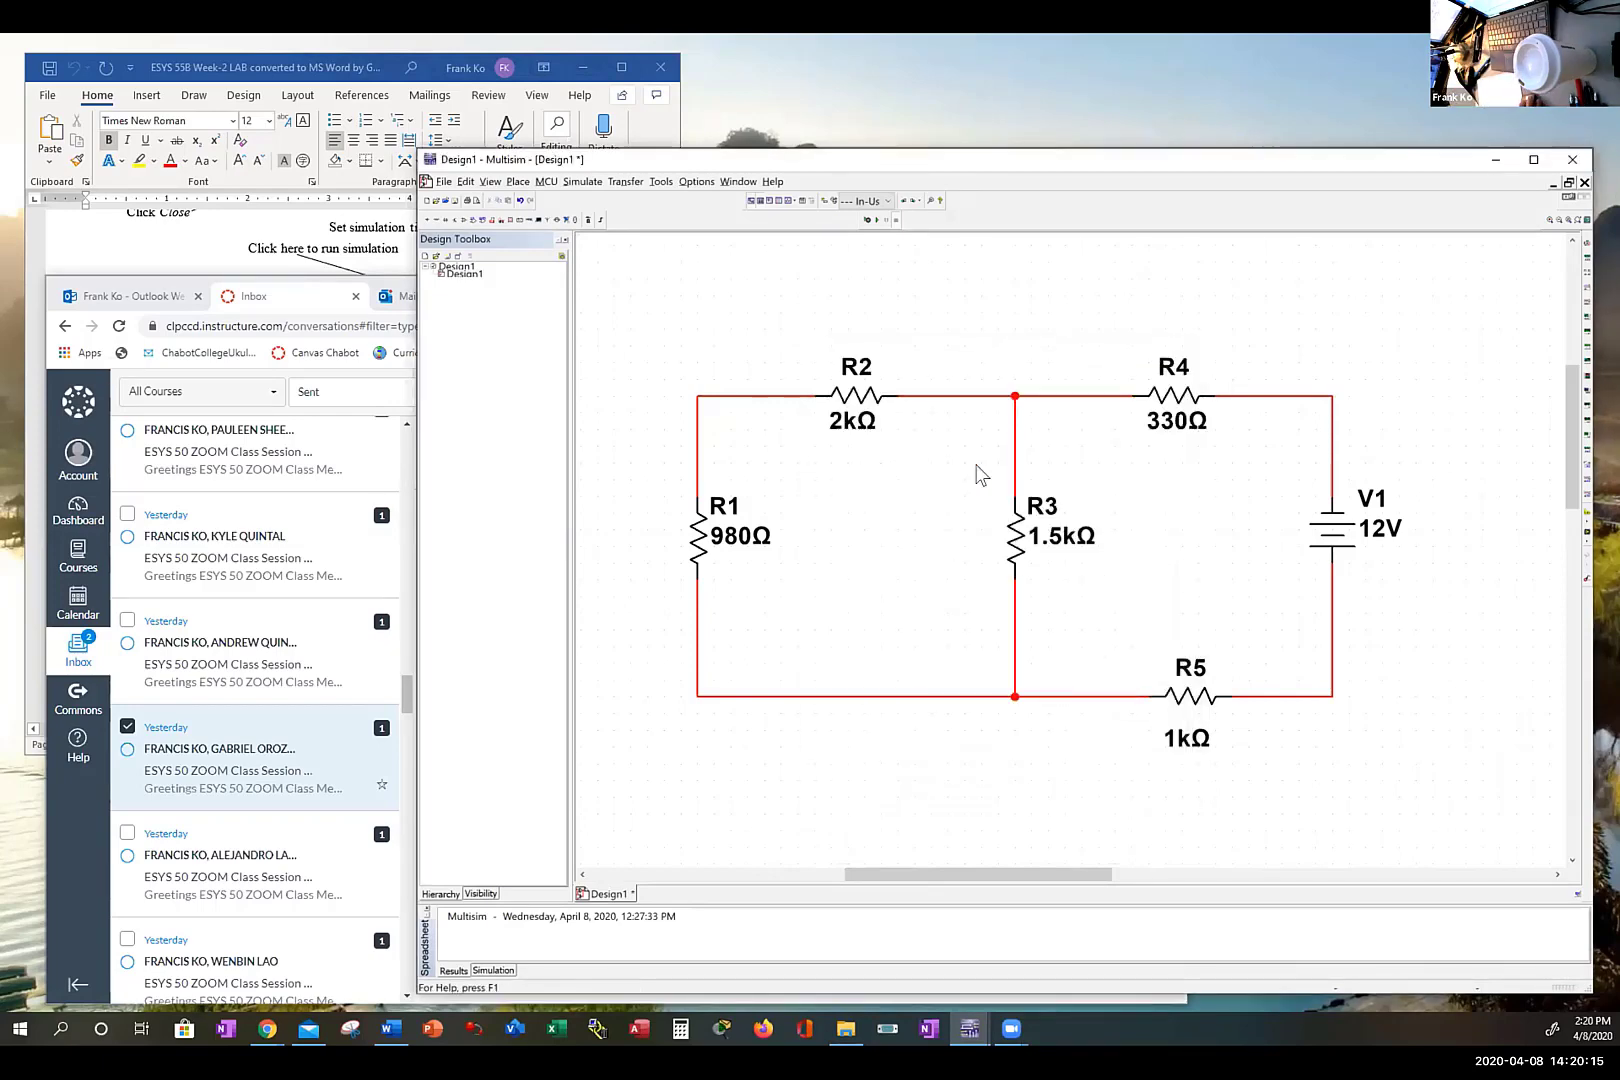
Step: Set R5's resistance to 770 Ω
double_click(1175, 697)
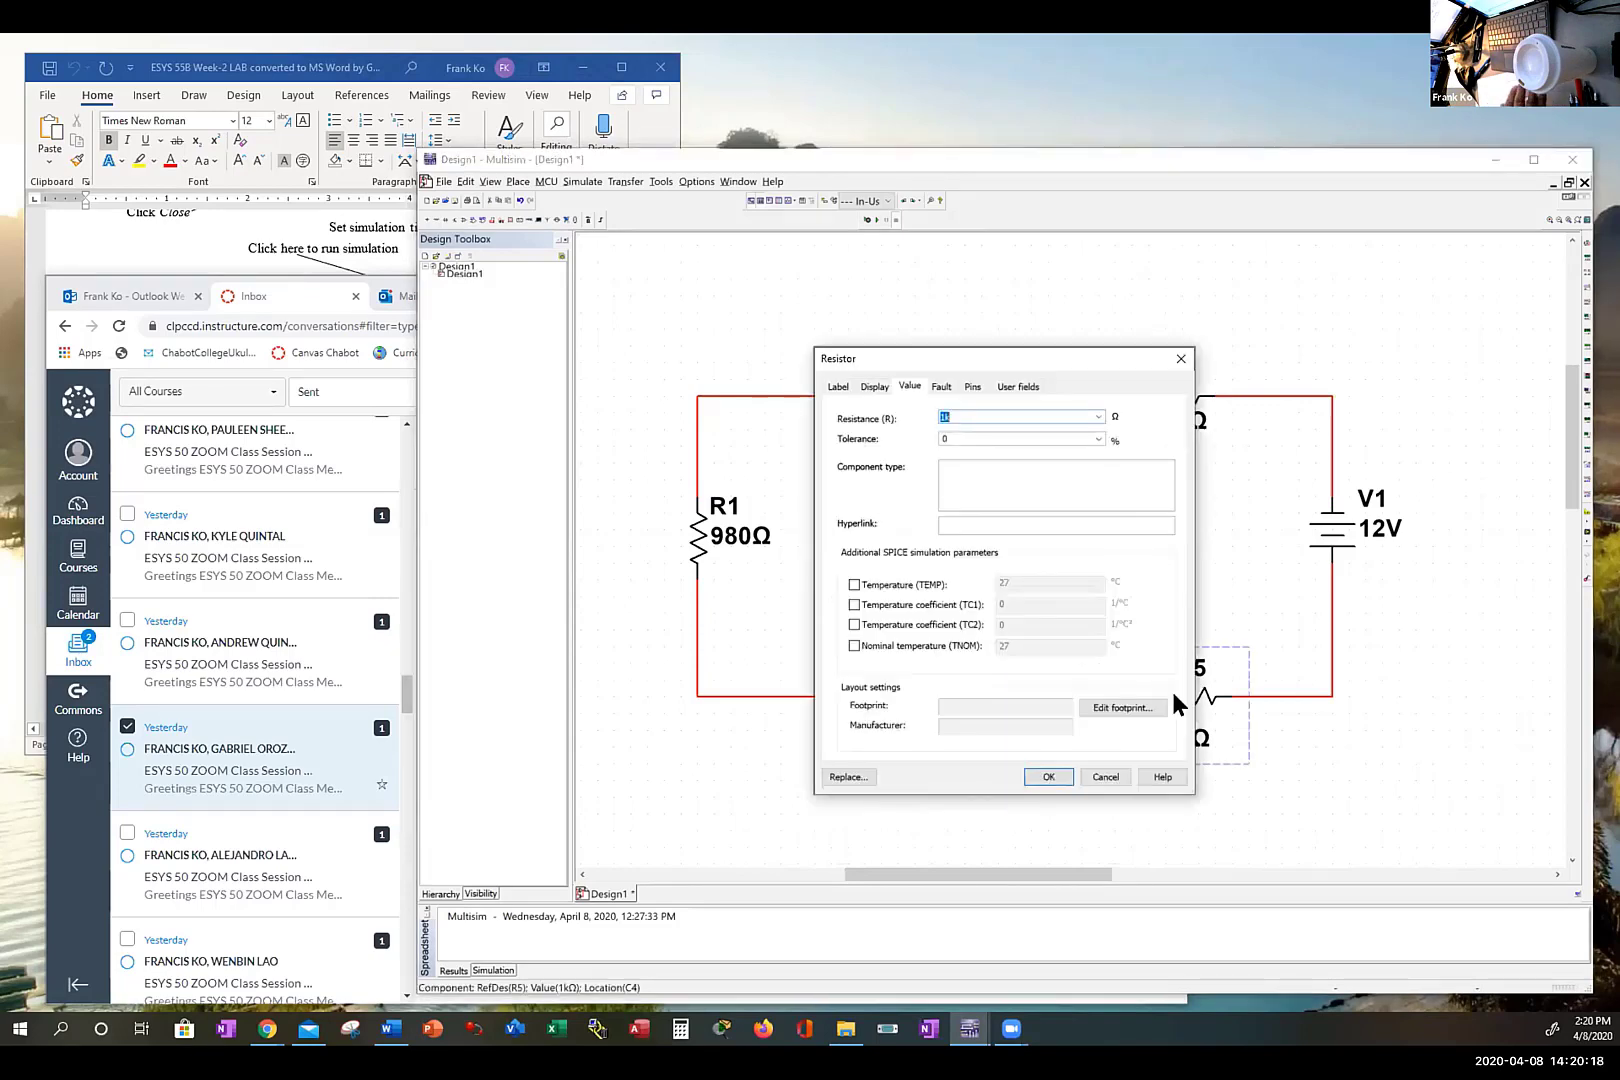
text(770)
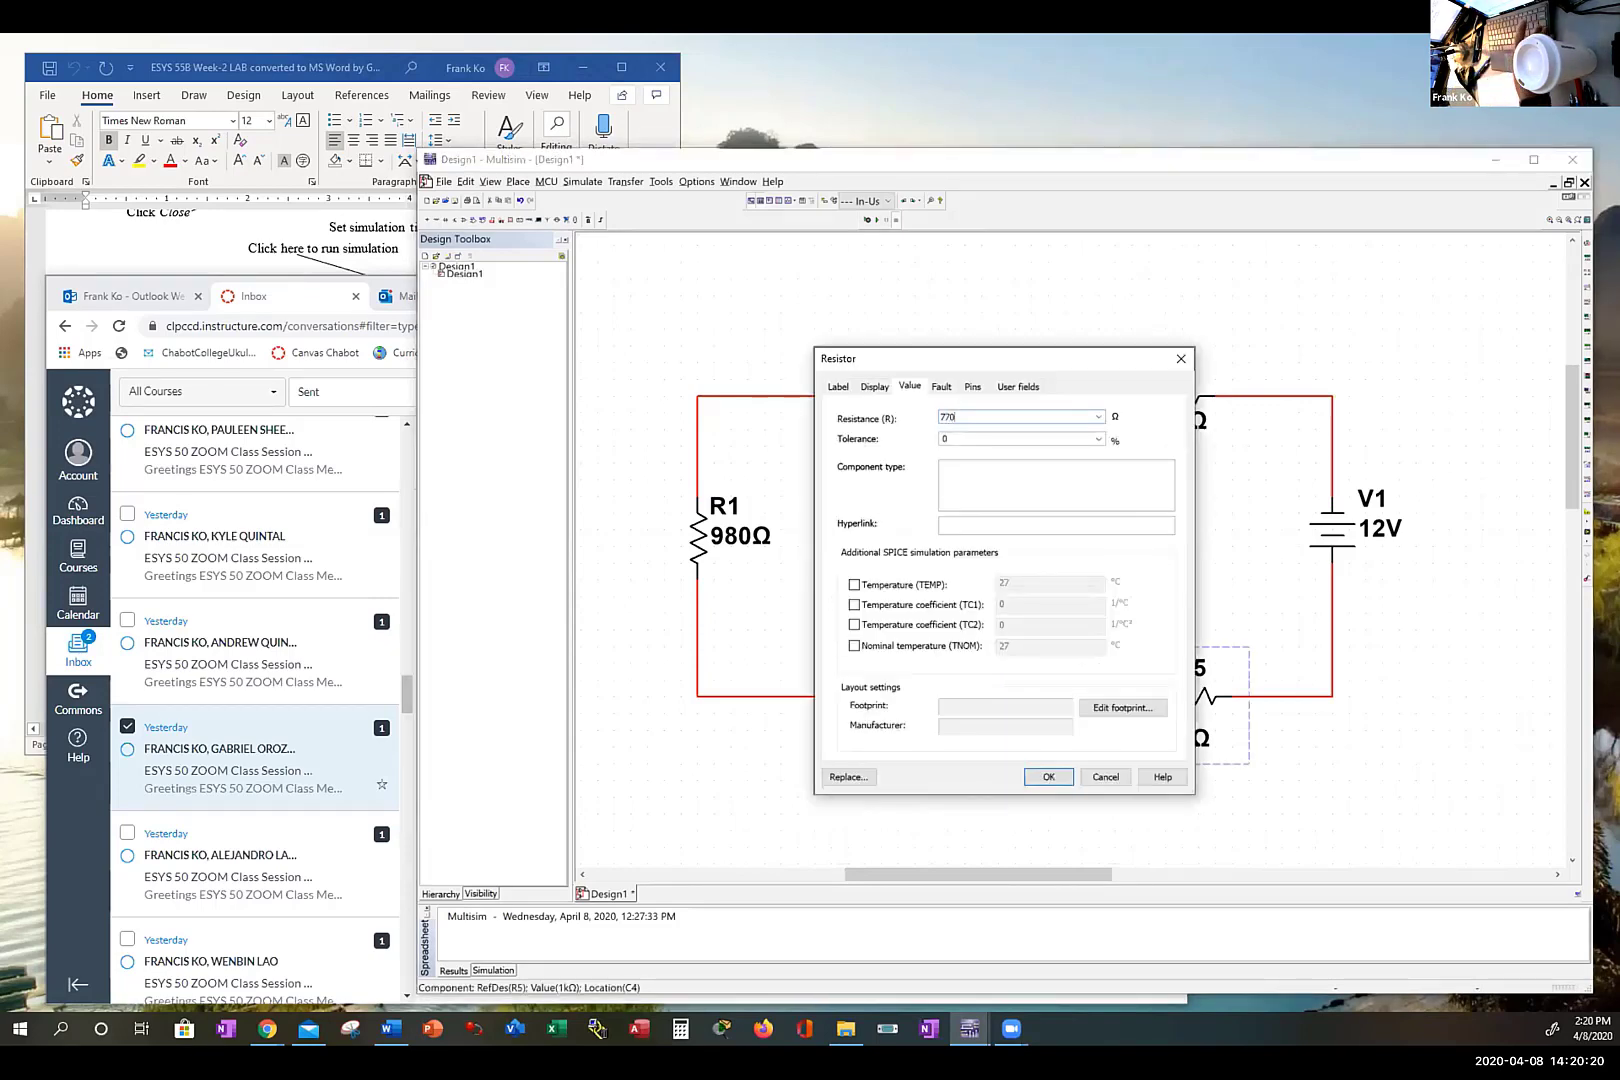
key(Return)
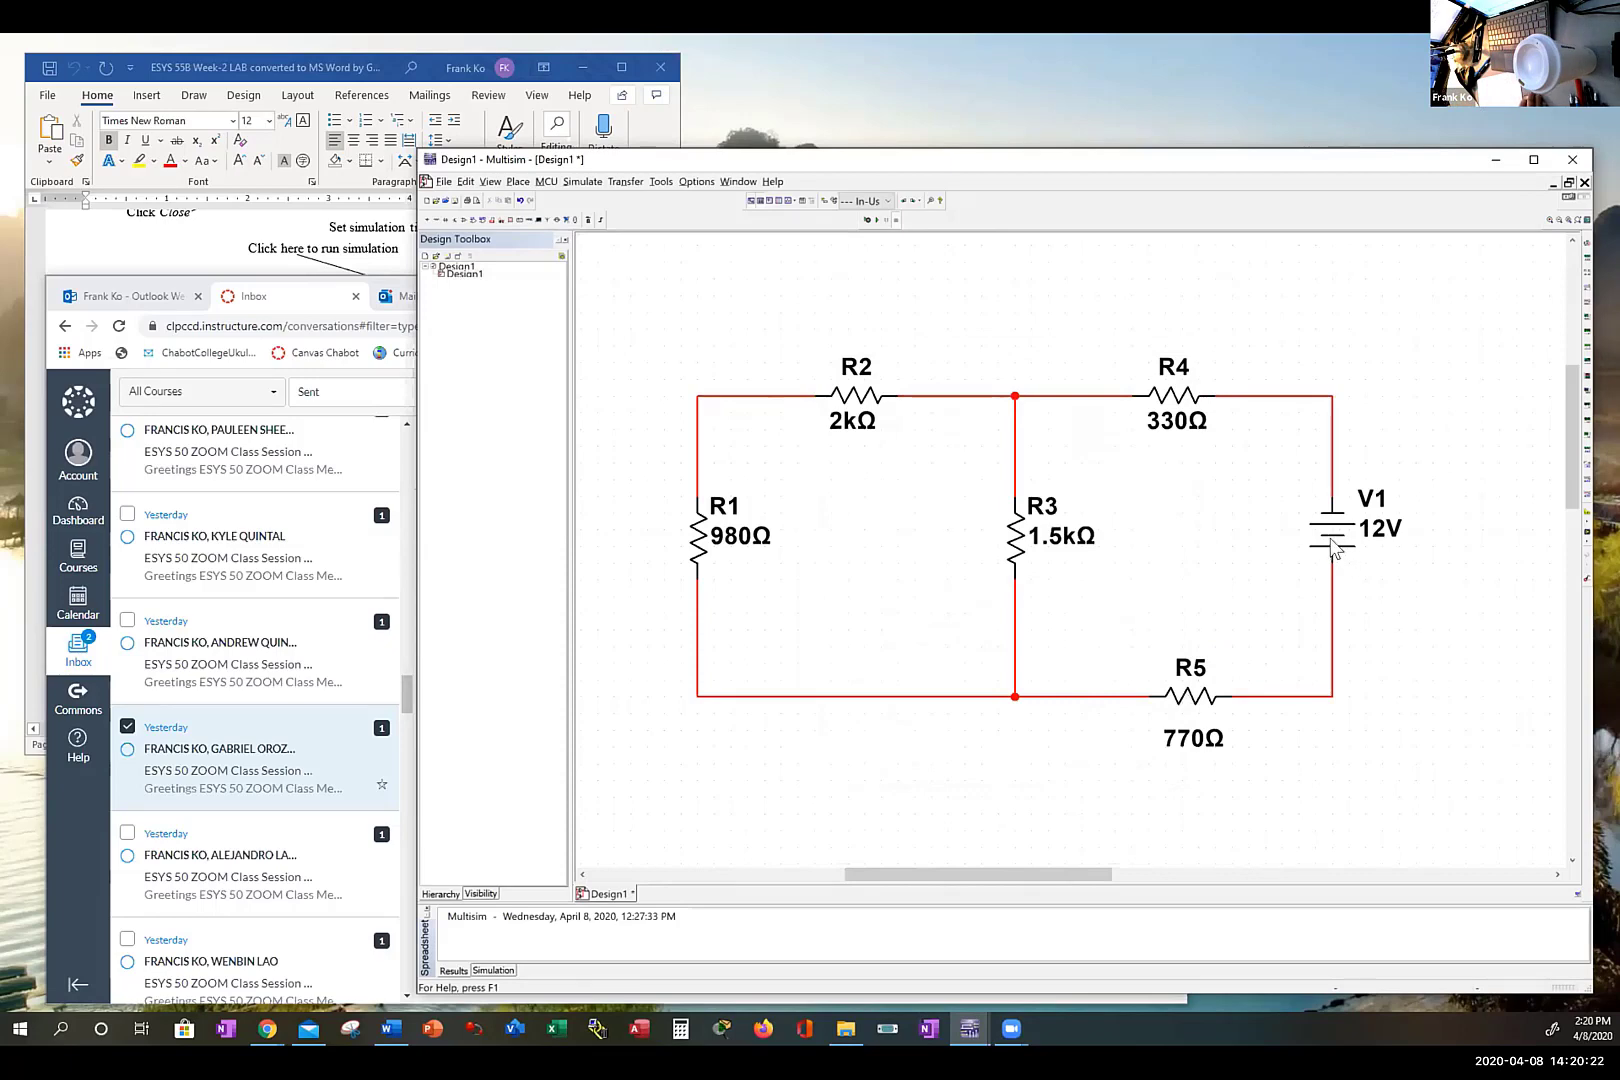
Step: Set the voltage of source V1 to 28 V
double_click(1332, 548)
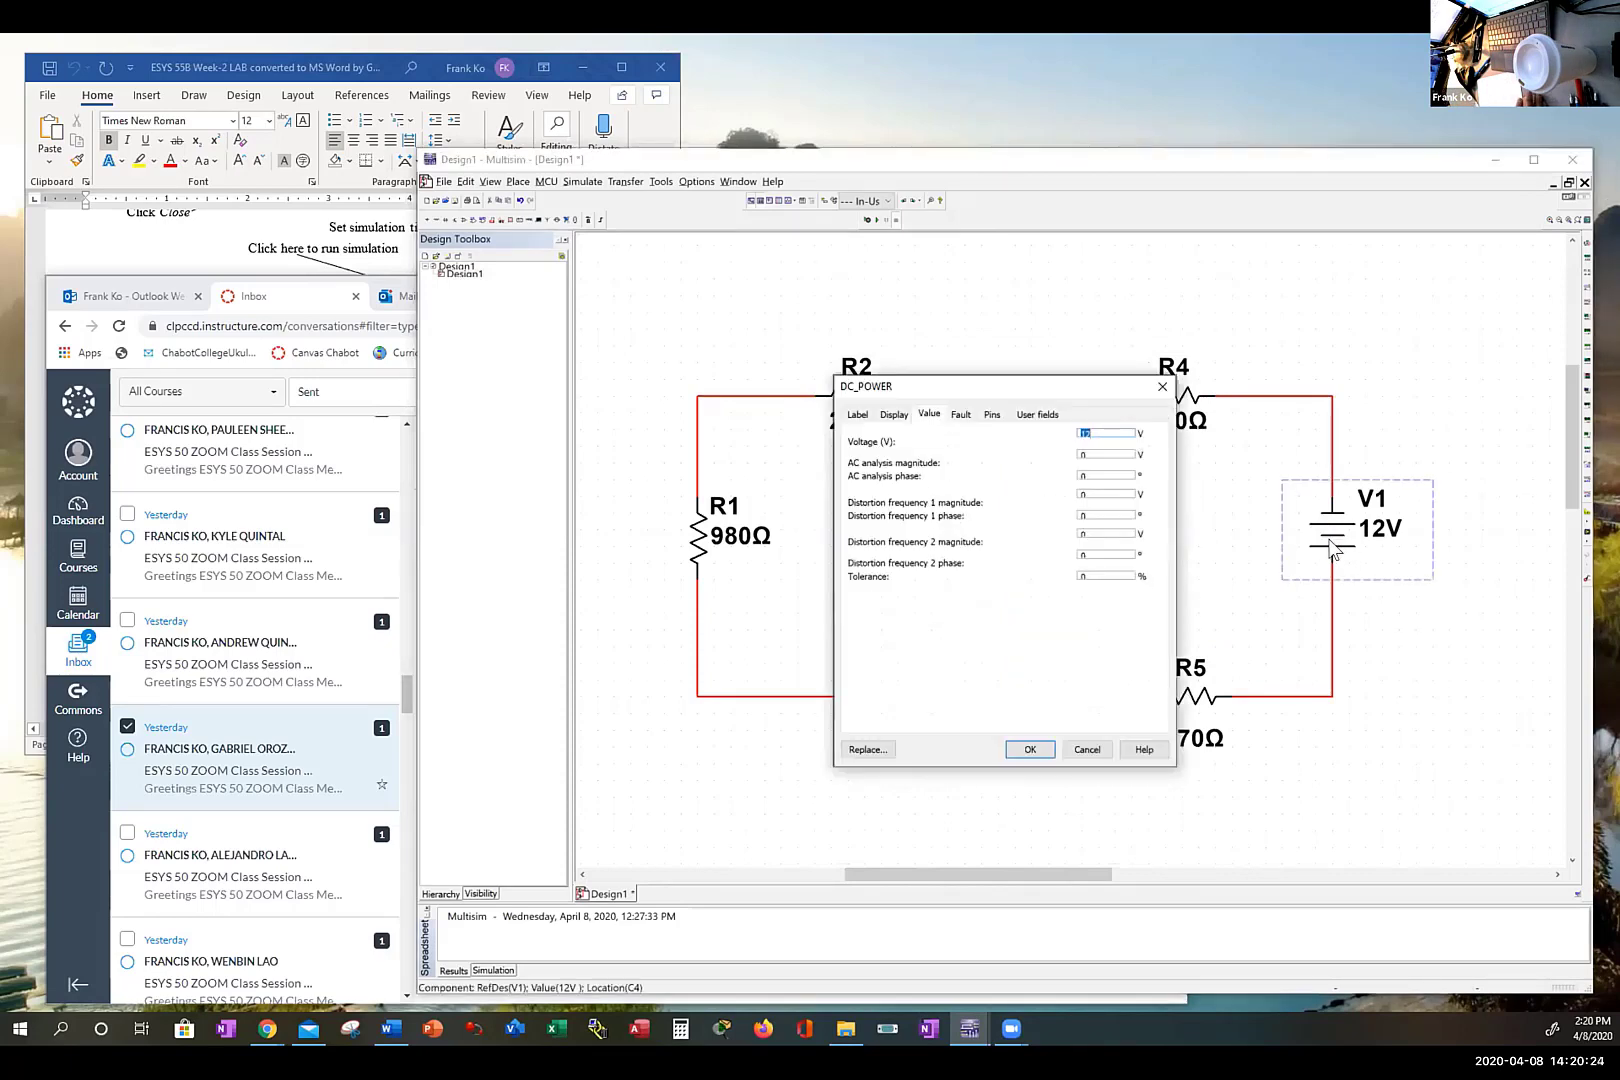
text(28)
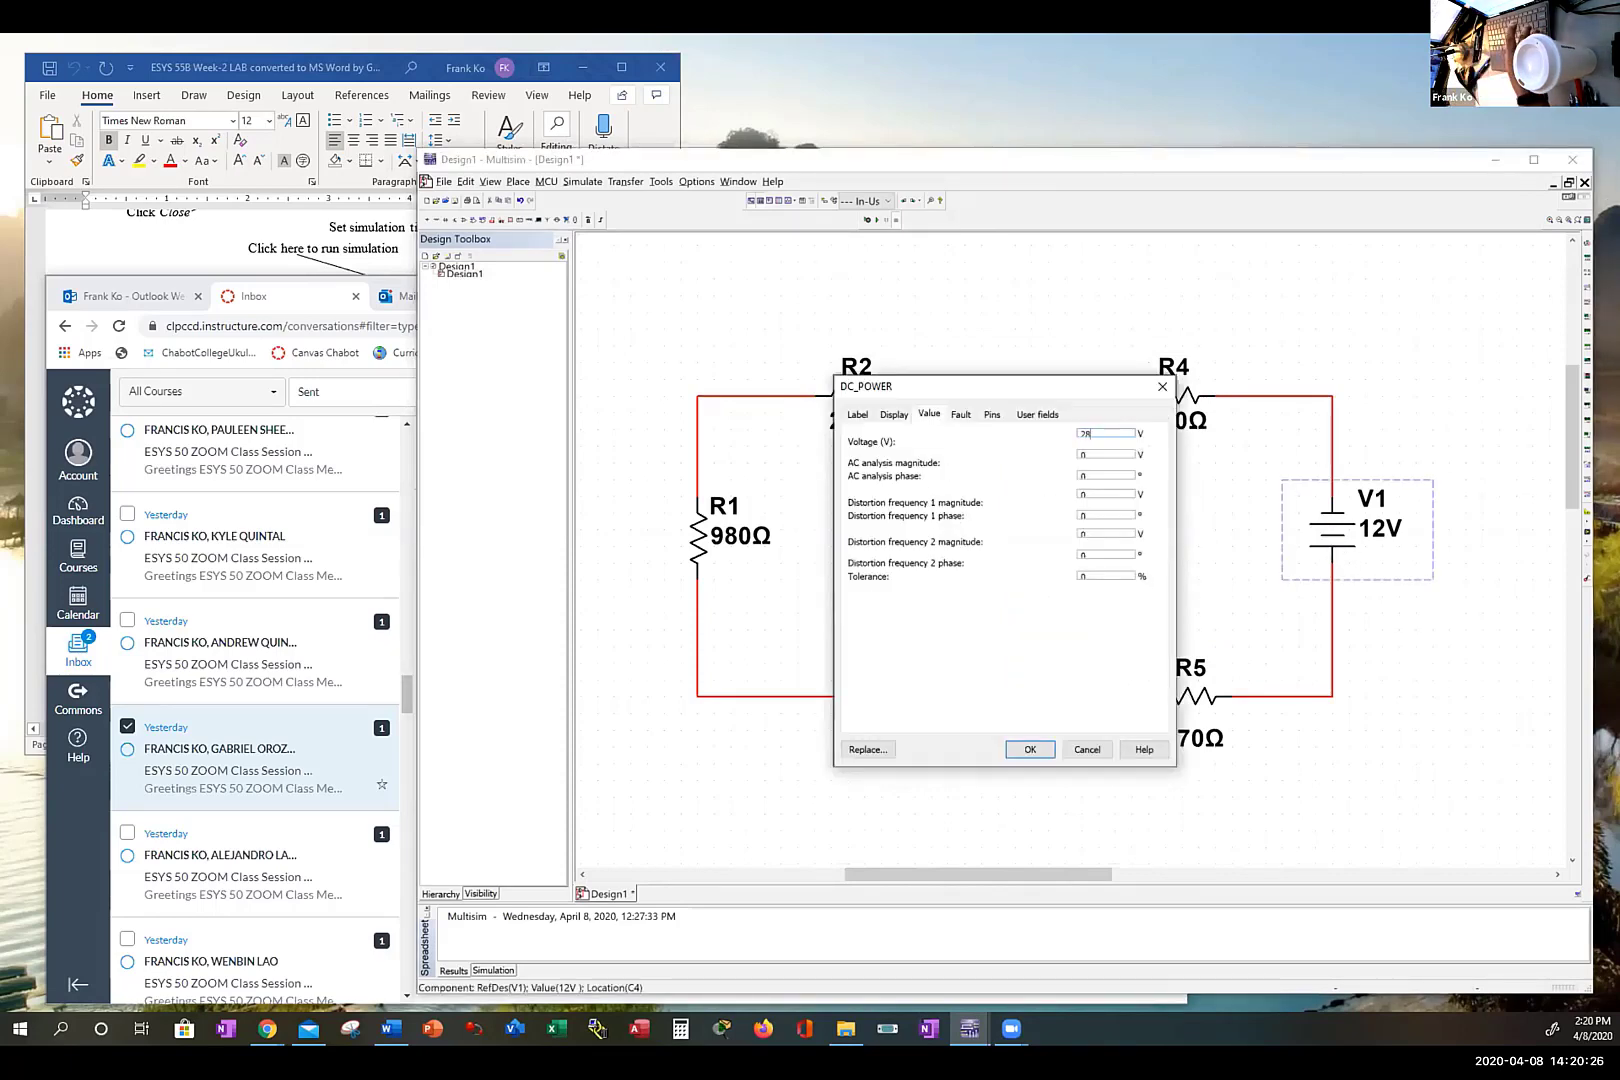
key(Return)
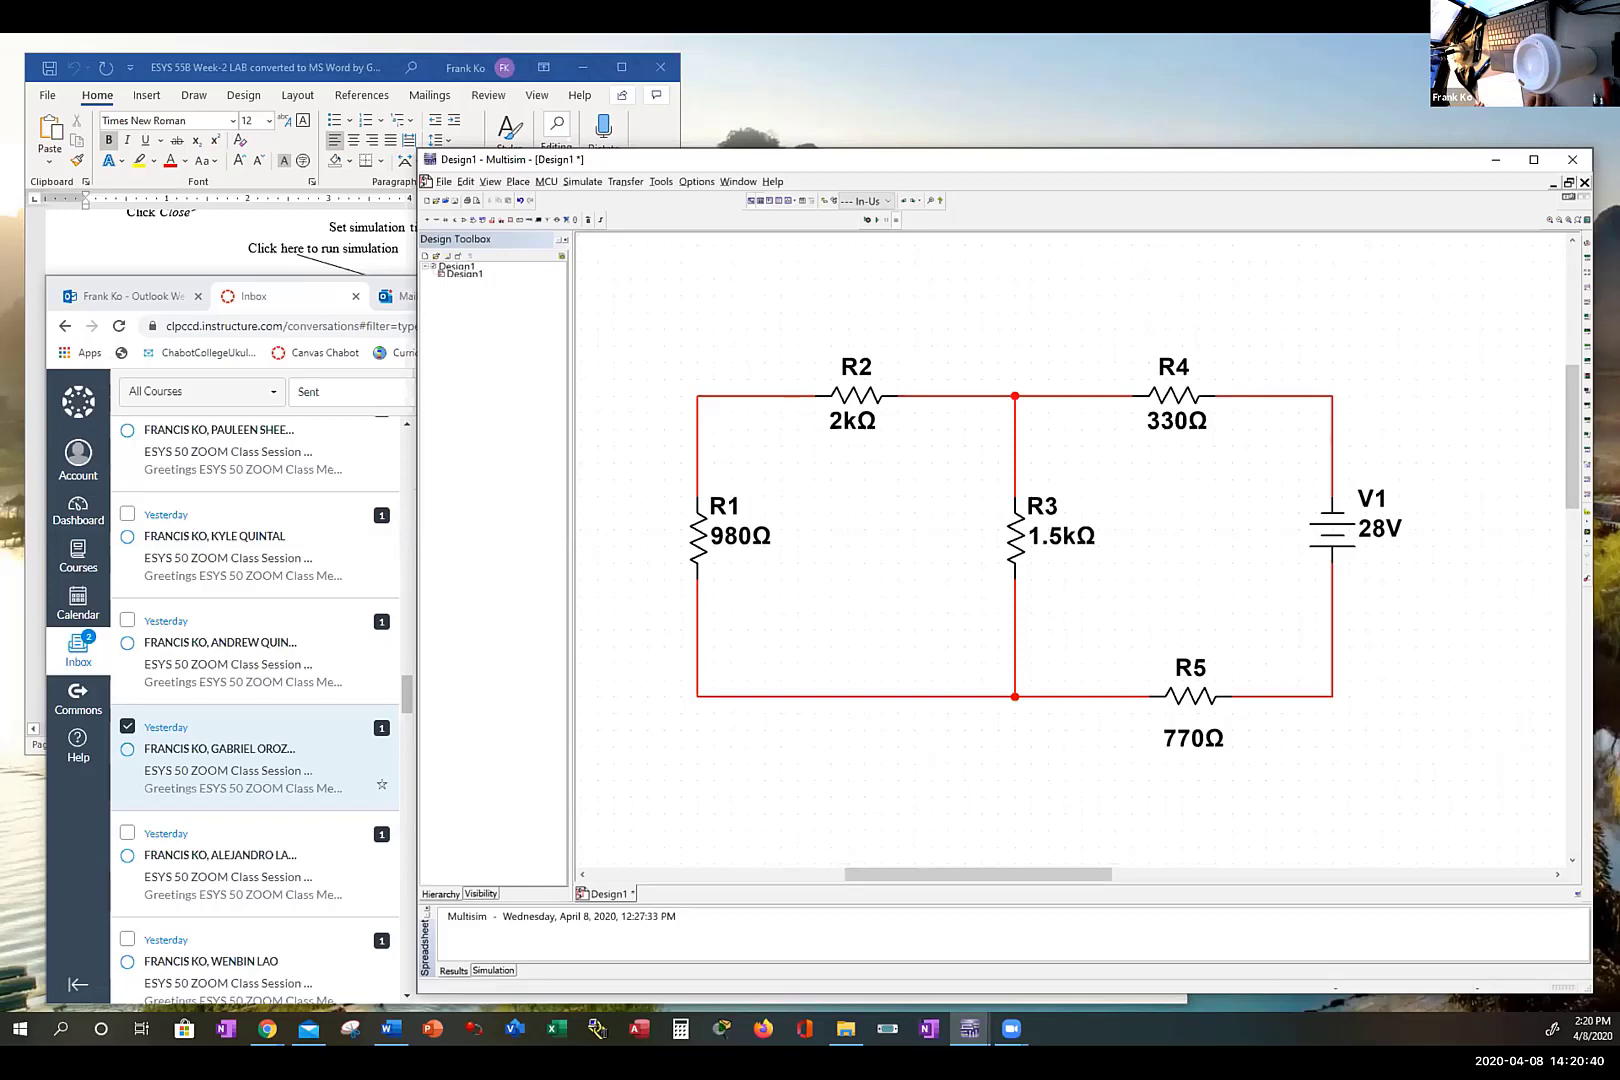
Step: Save the design in the 50_2018-KO folder under the file name "Wk-11 Series-Parallel 5R"
click(442, 186)
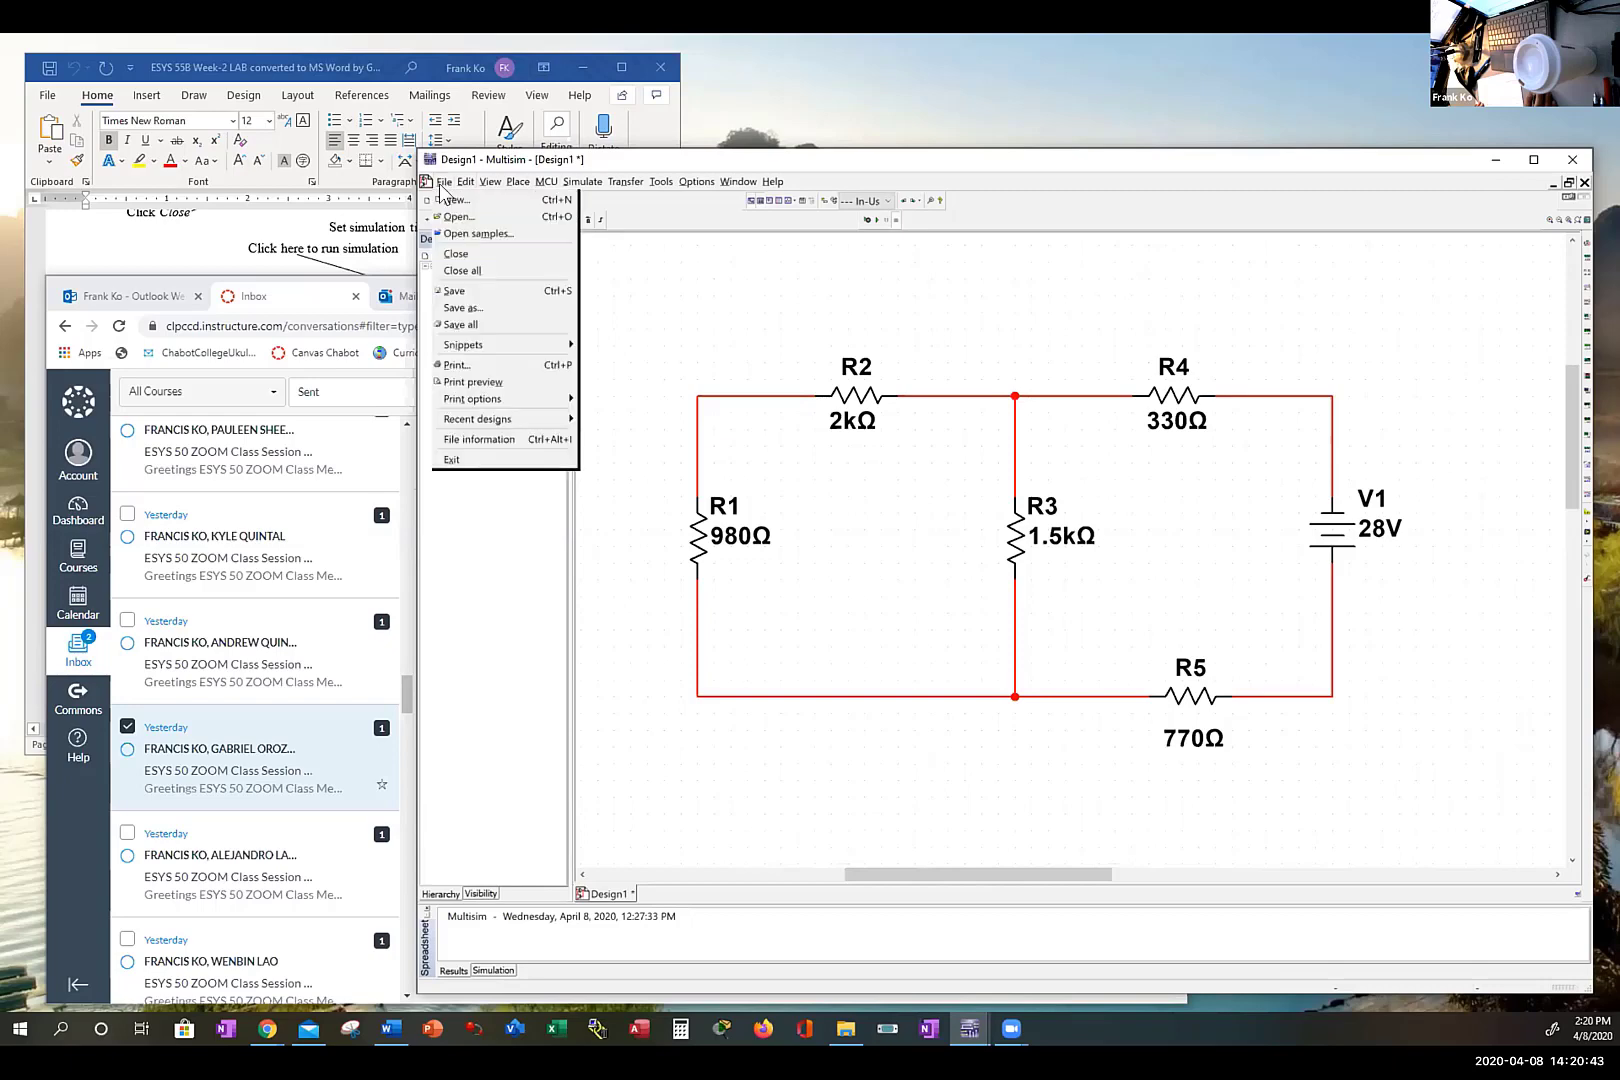
click(474, 308)
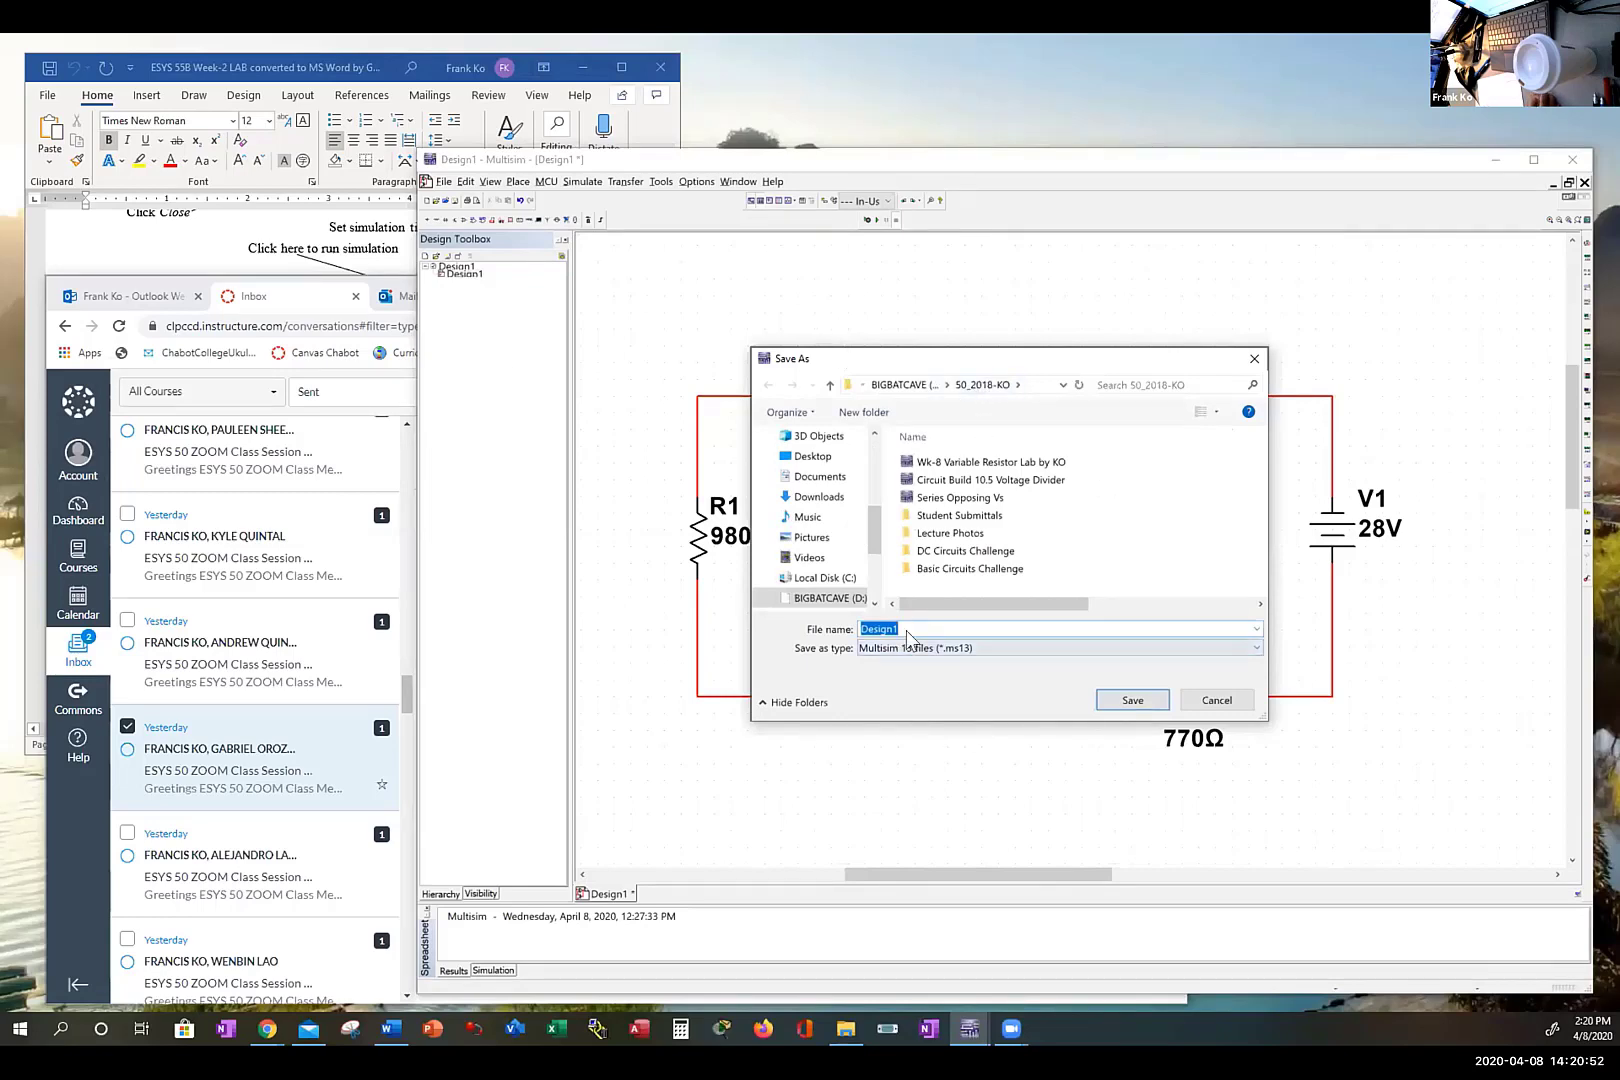
text(W)
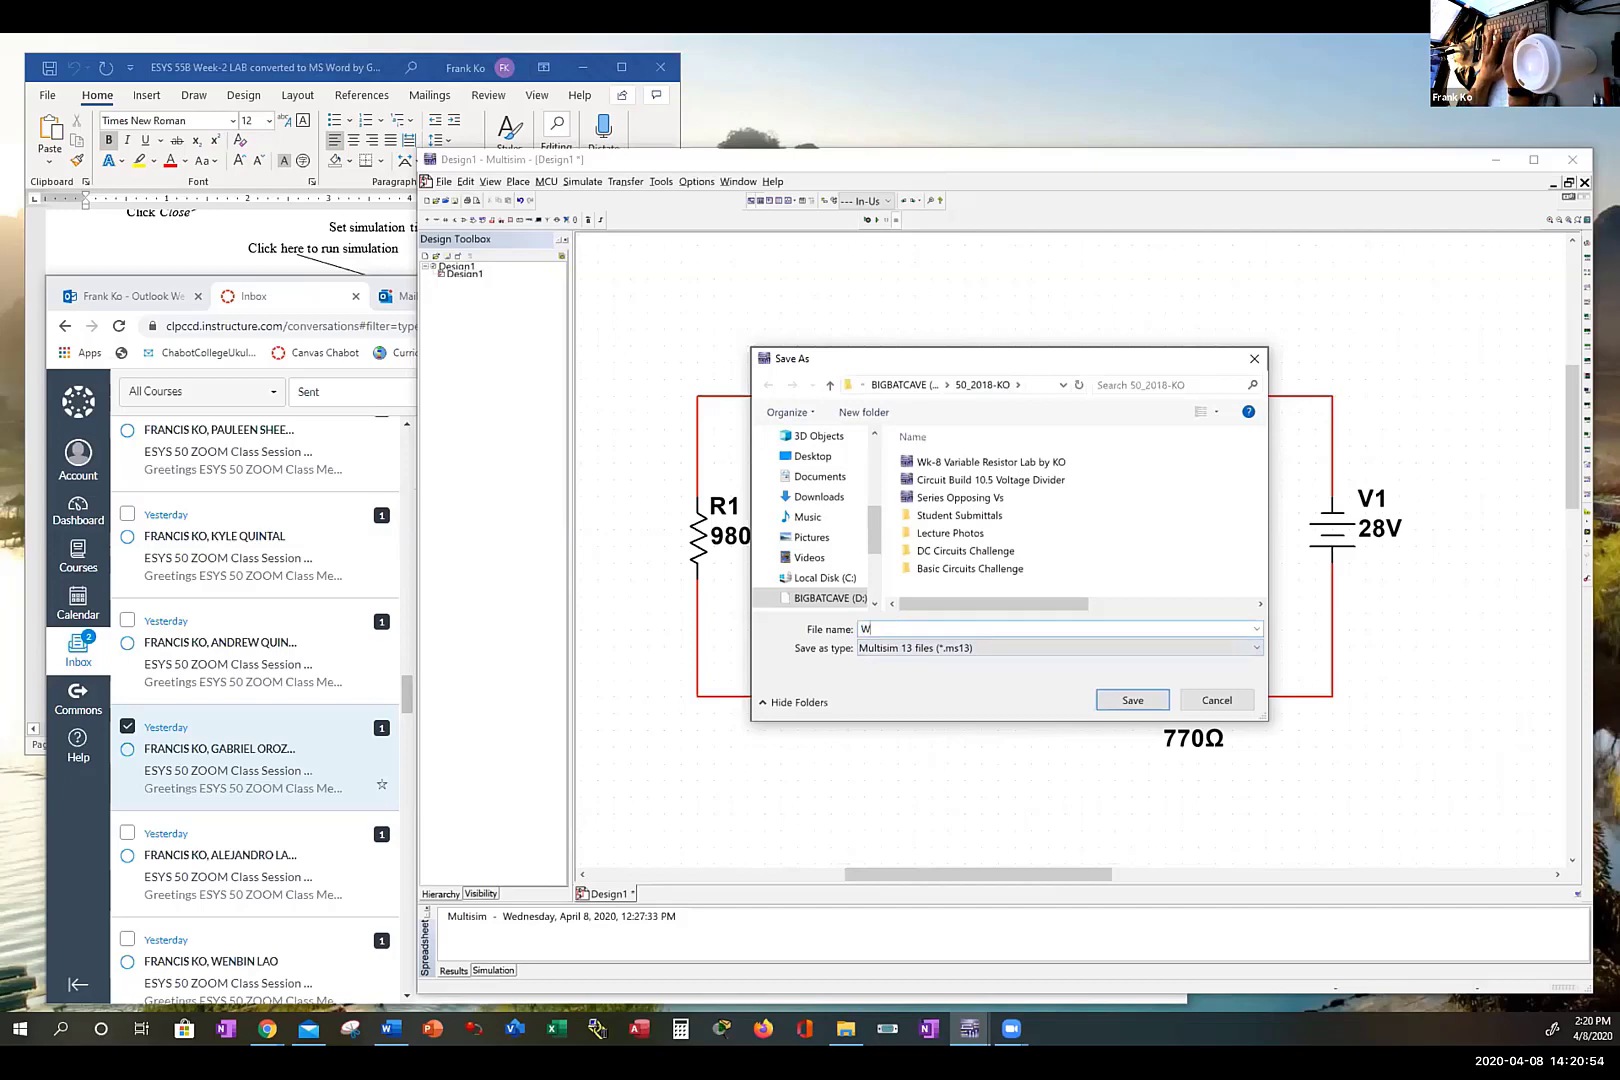
text(k-11)
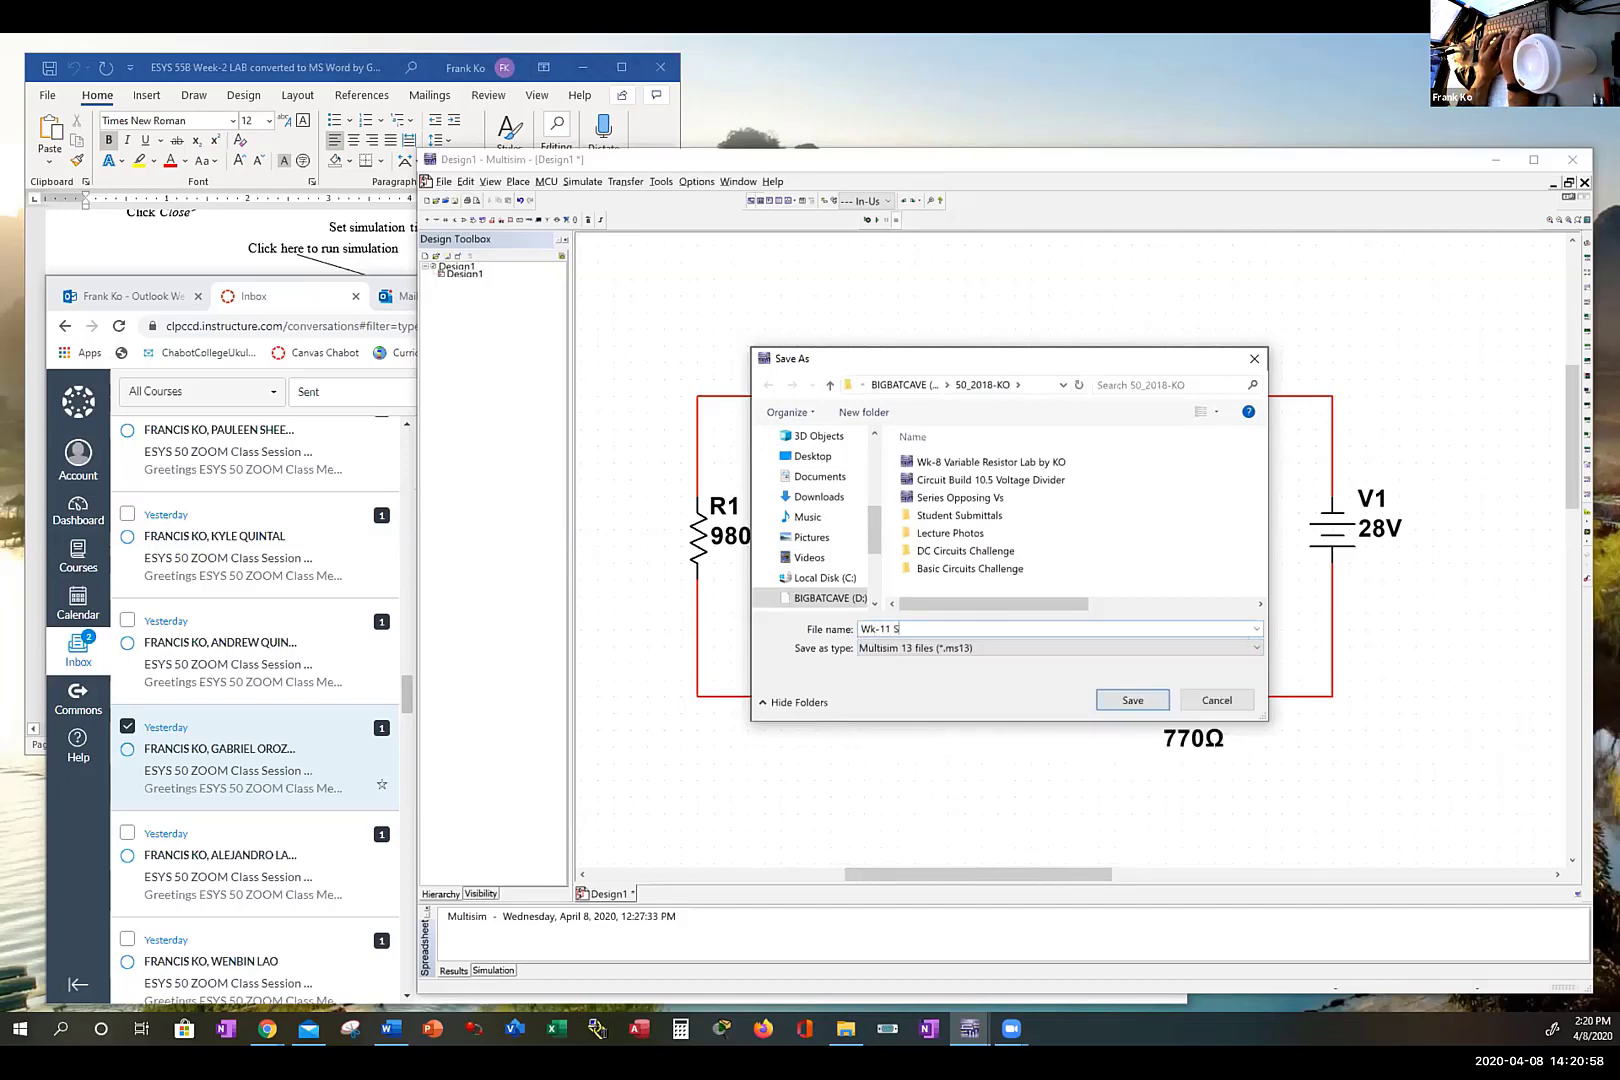
text( Seri)
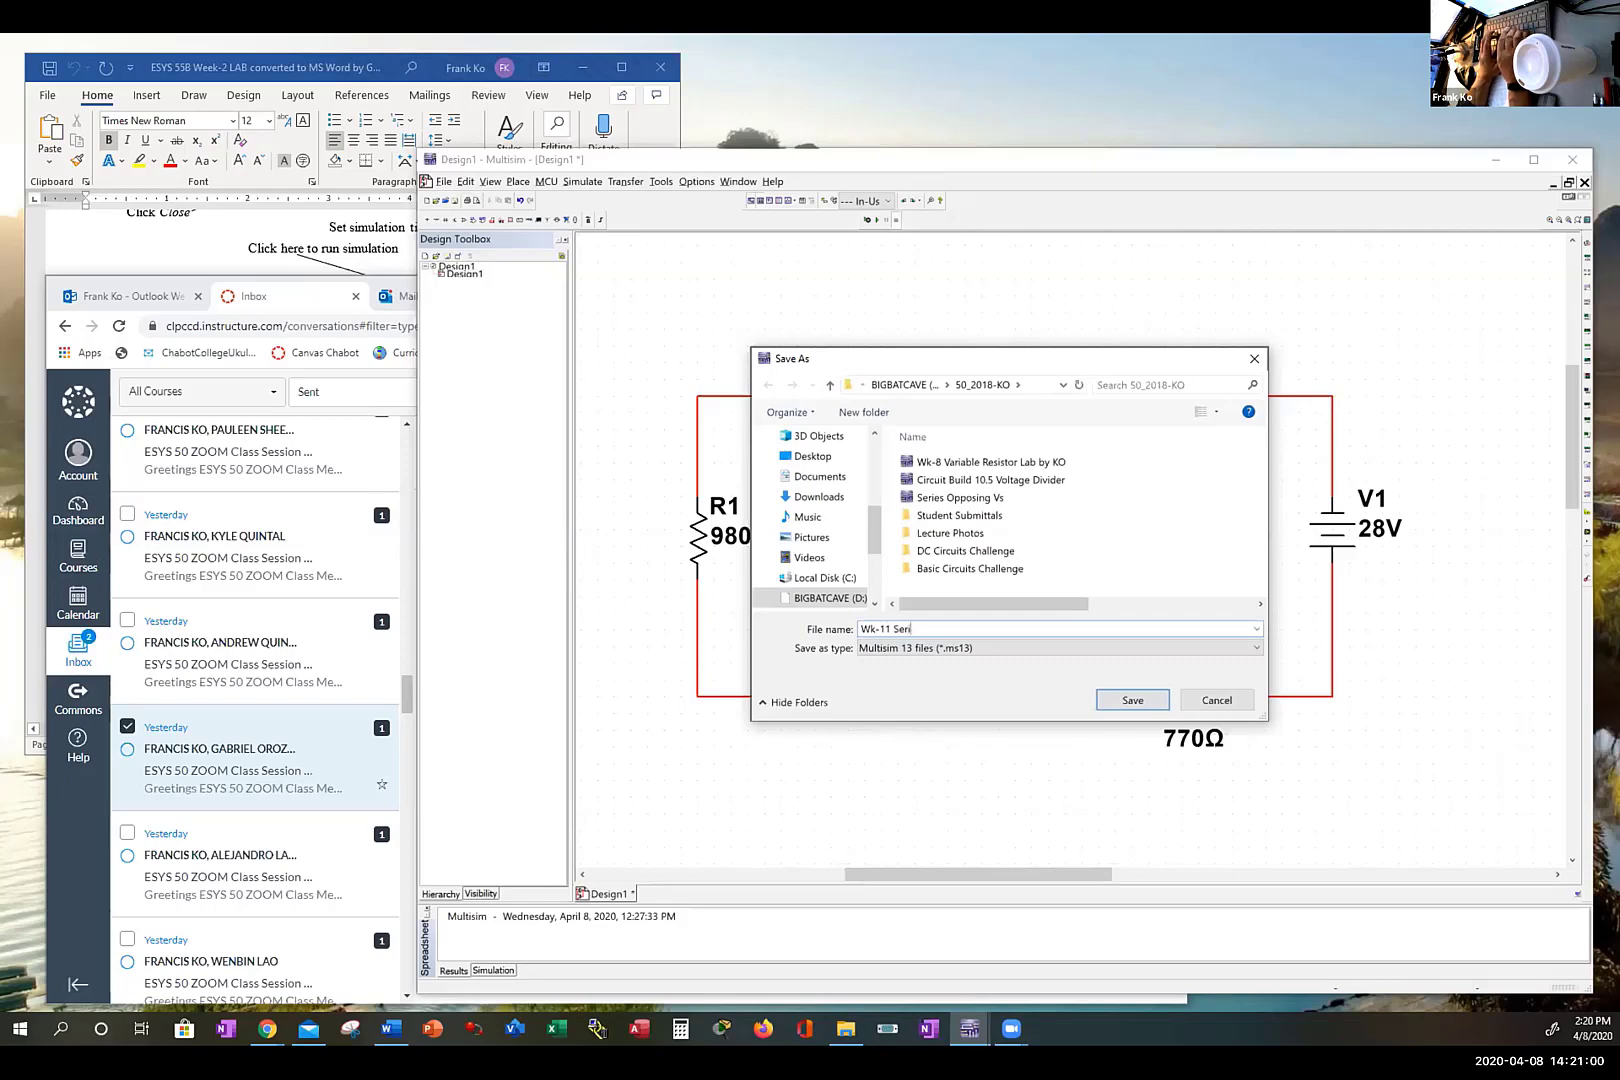
text(es-Pa)
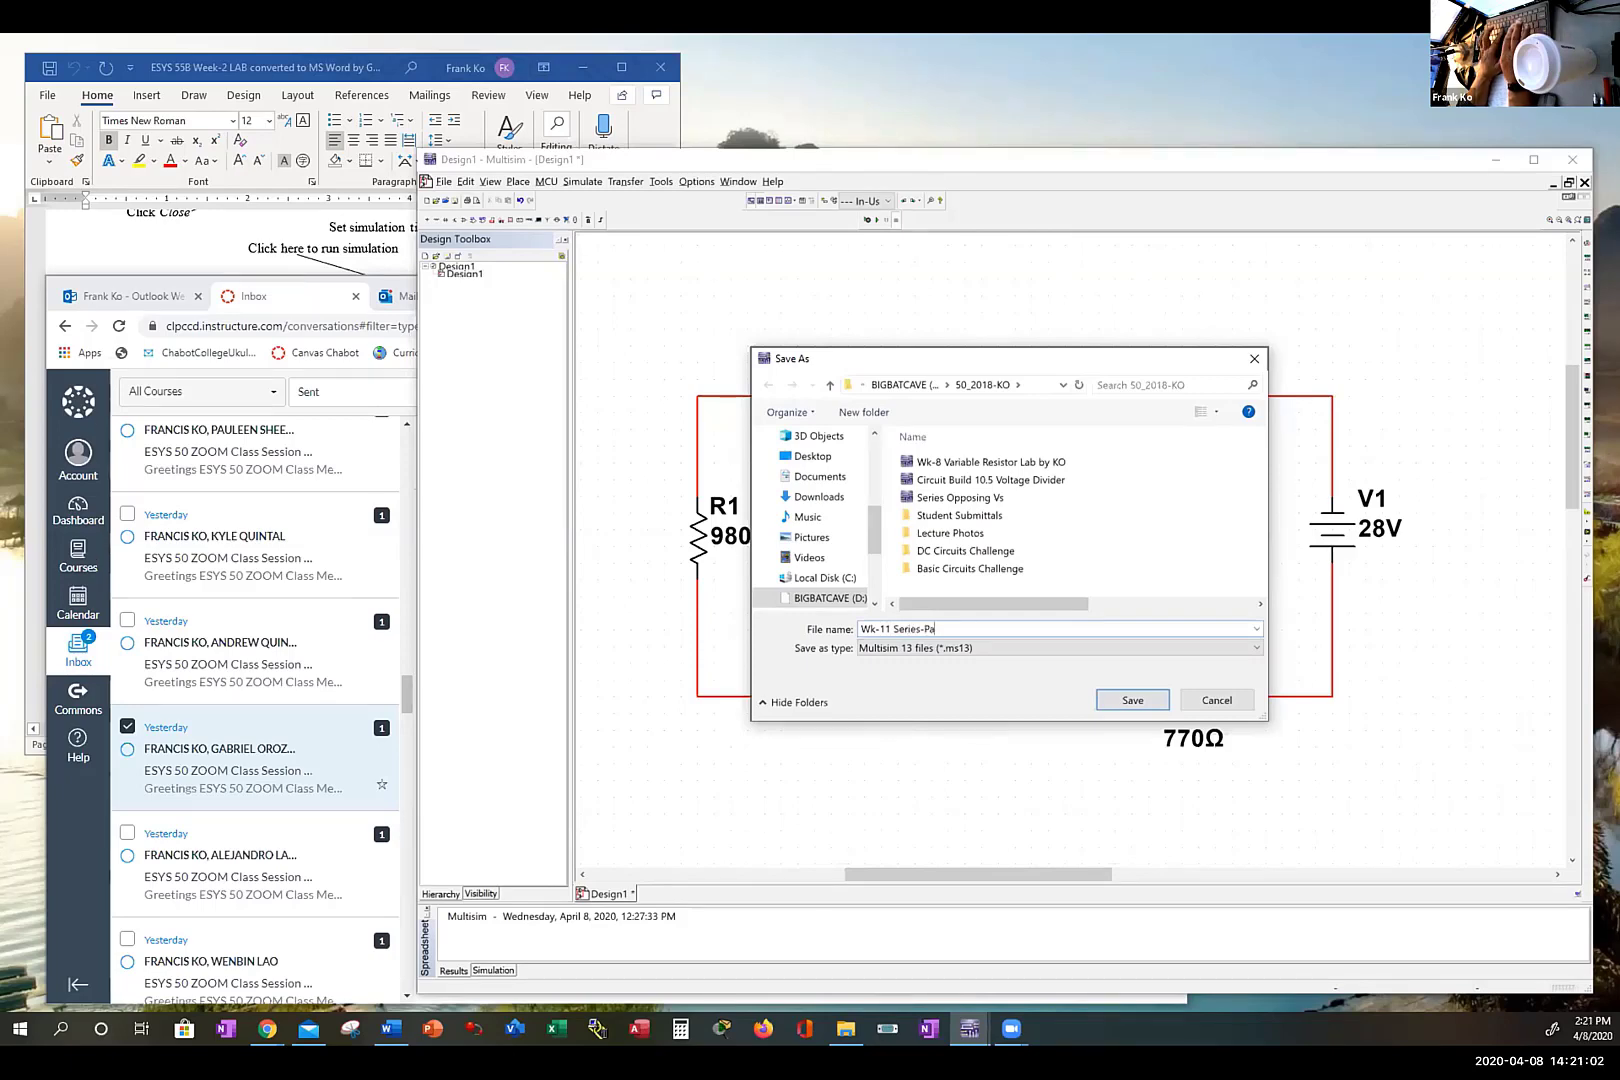
text(rallele)
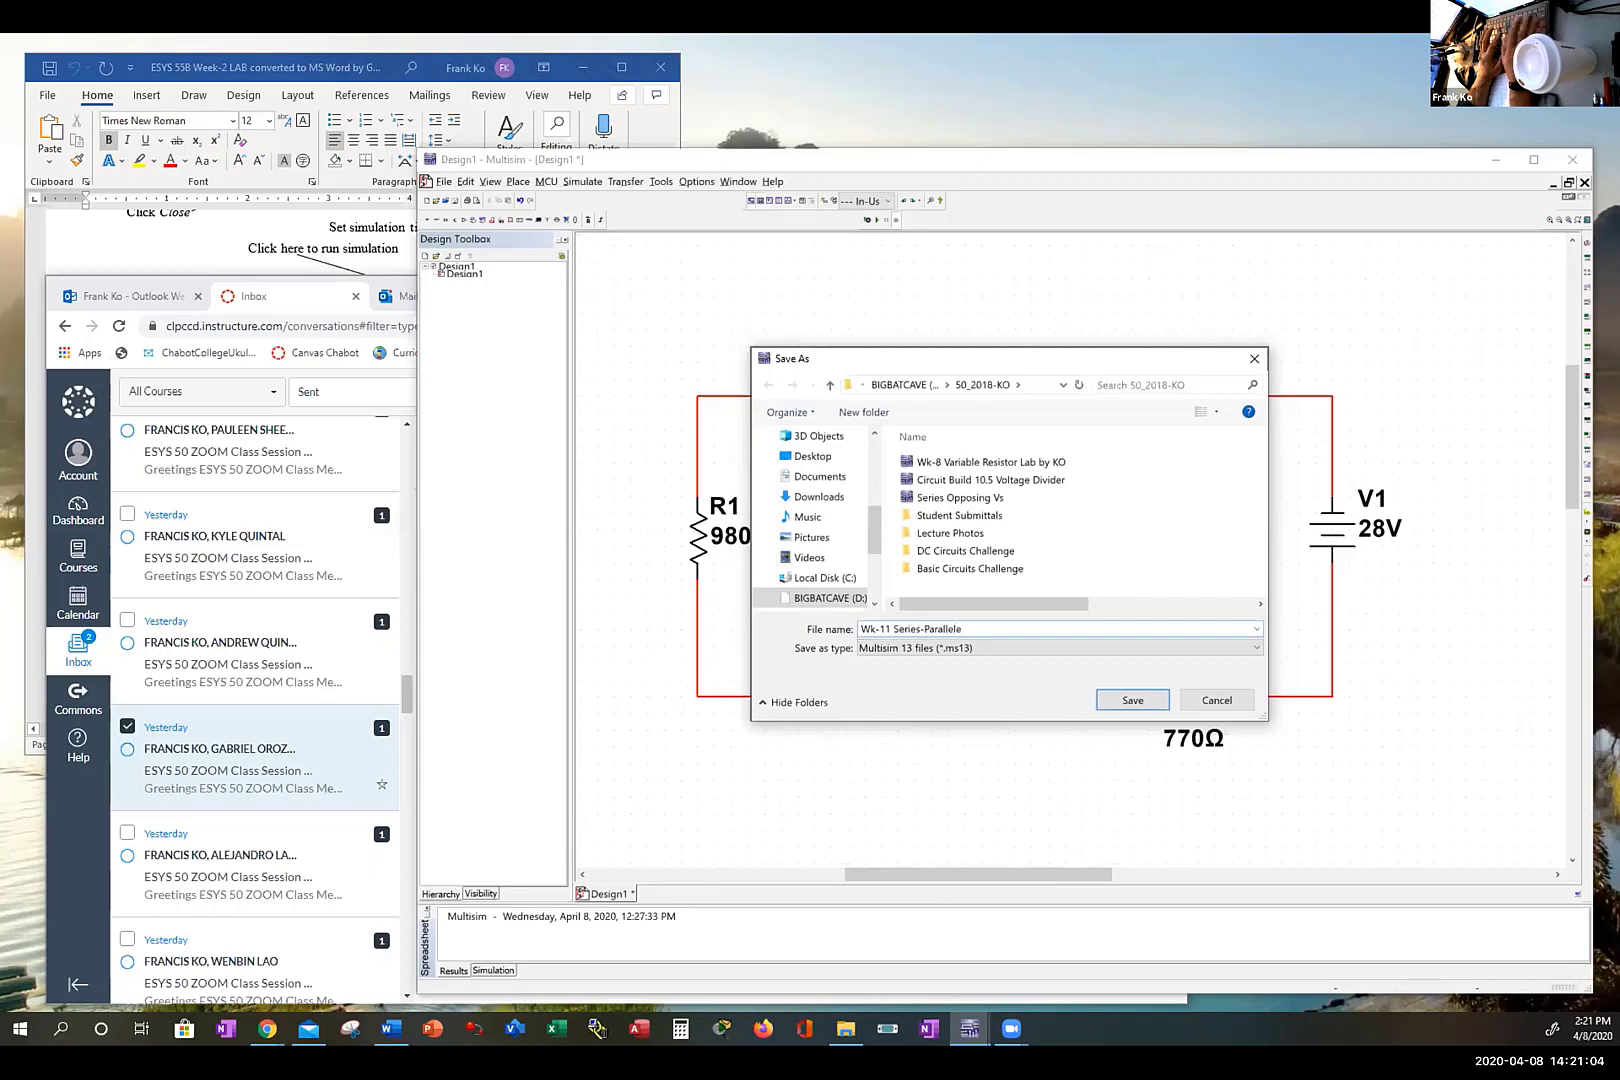
key(BackSpace)
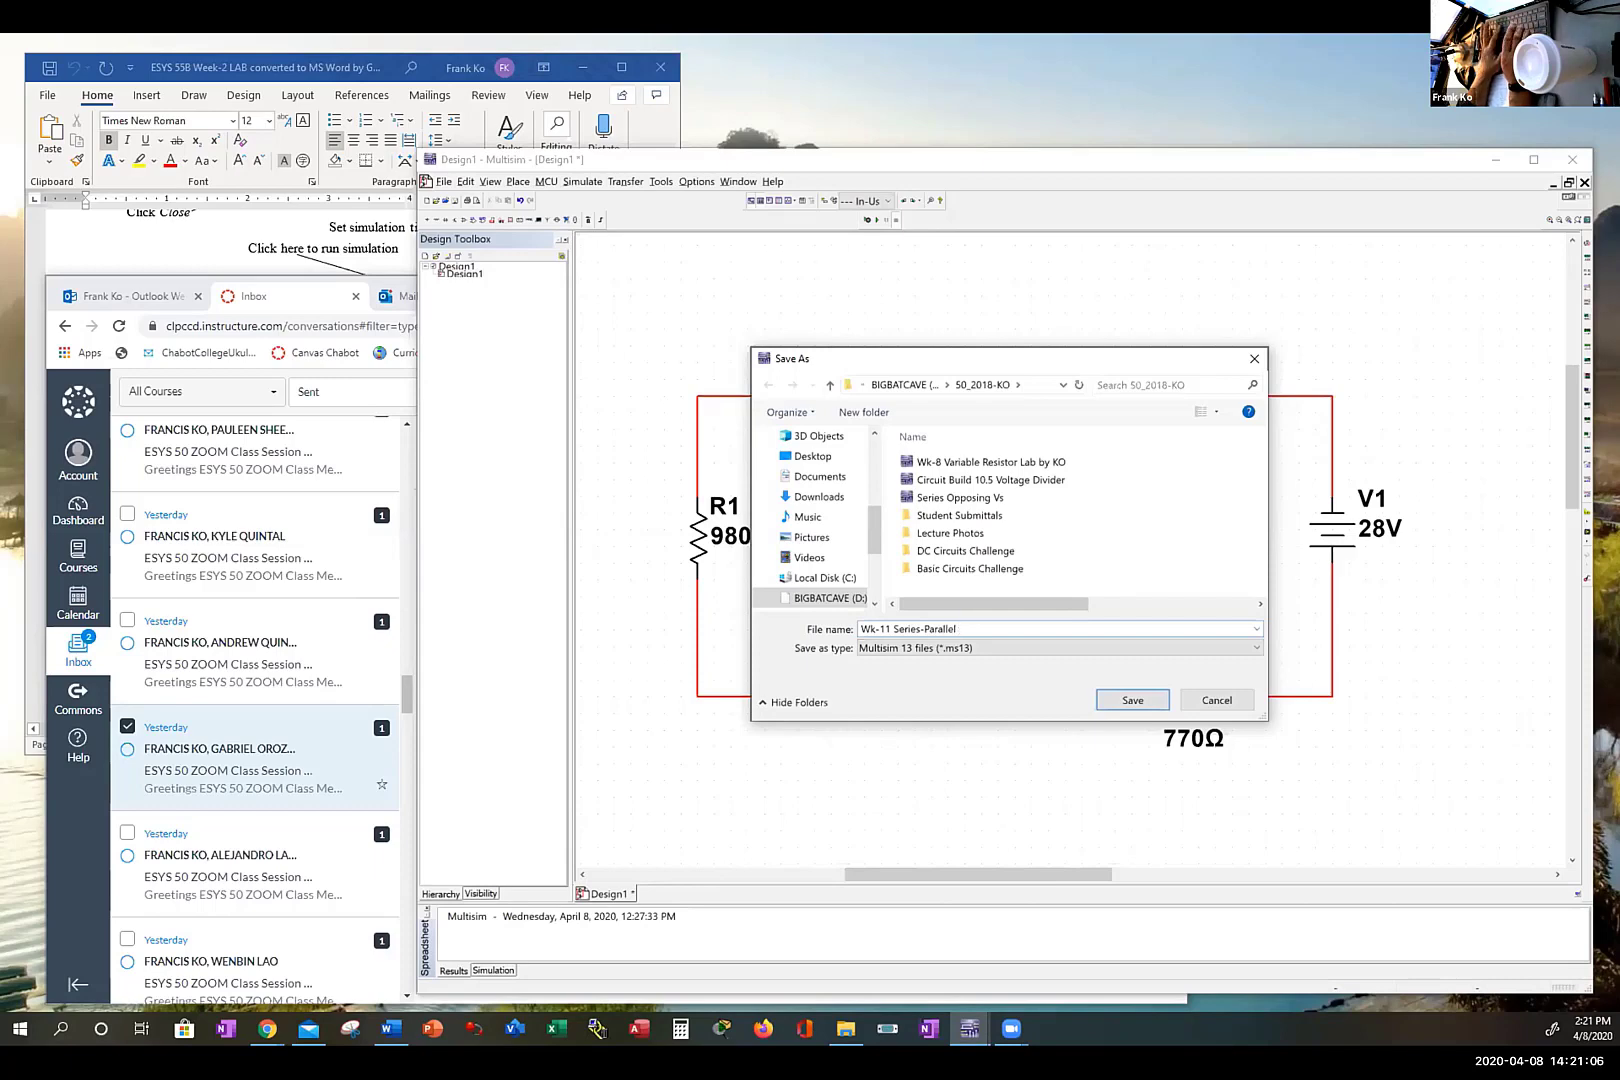
text(5)
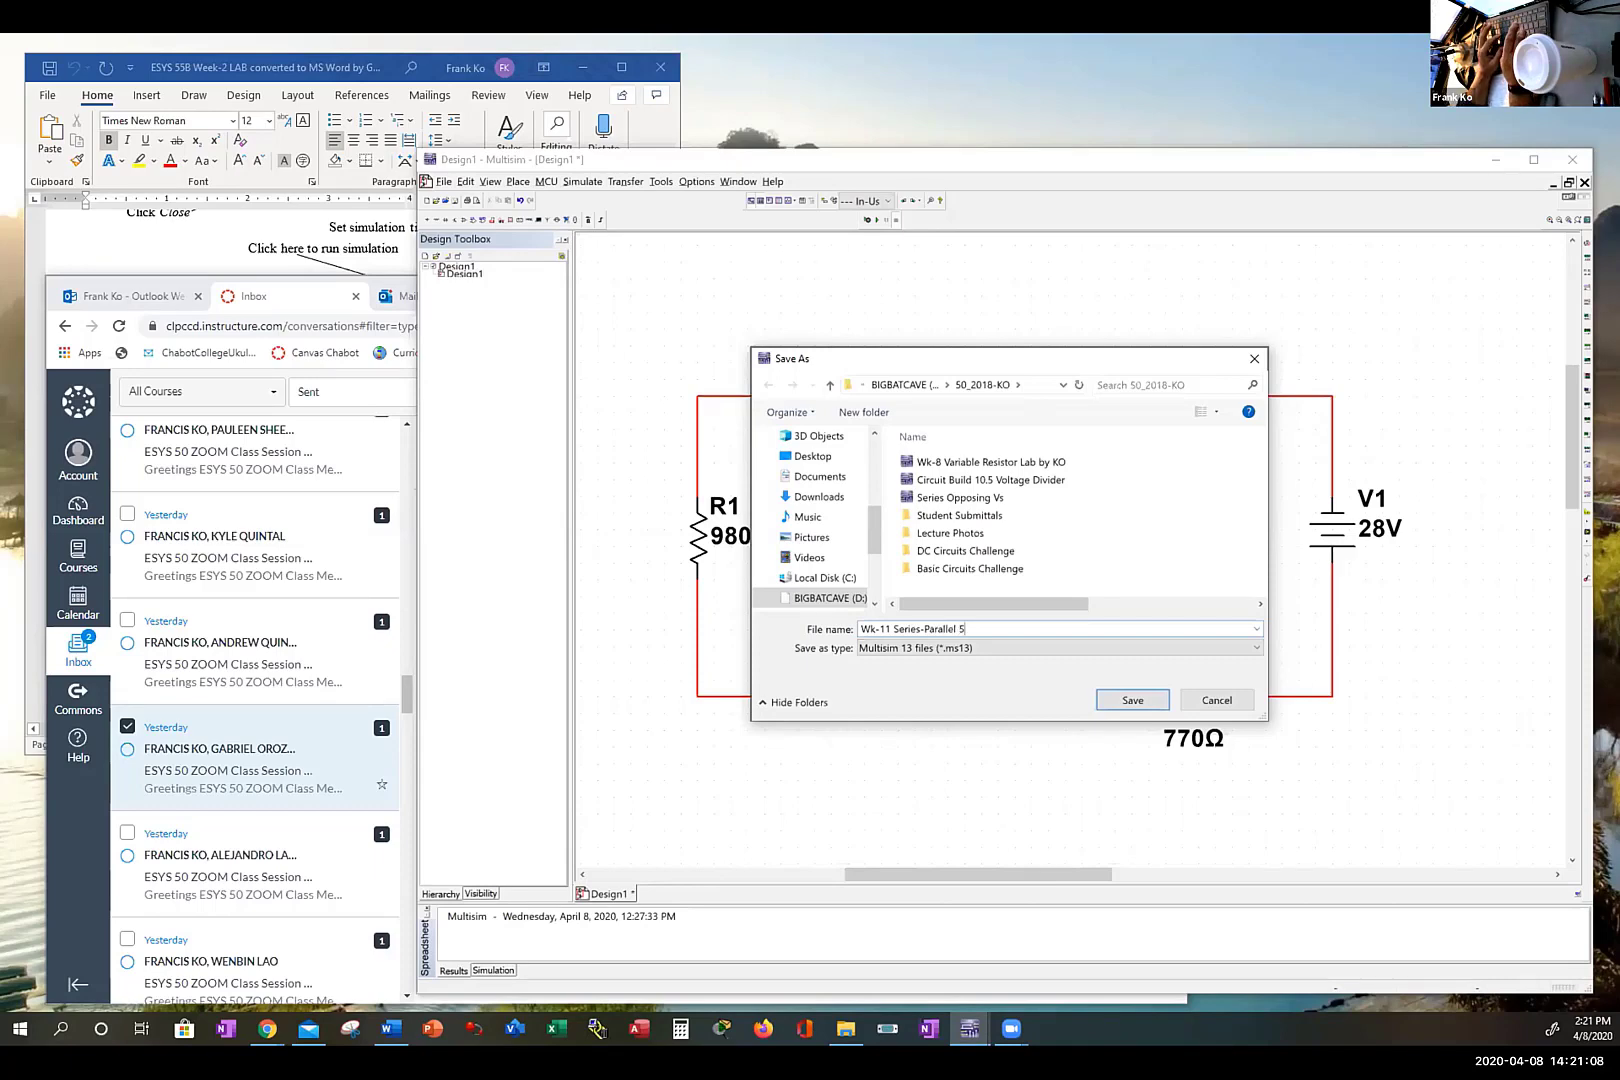
text(R)
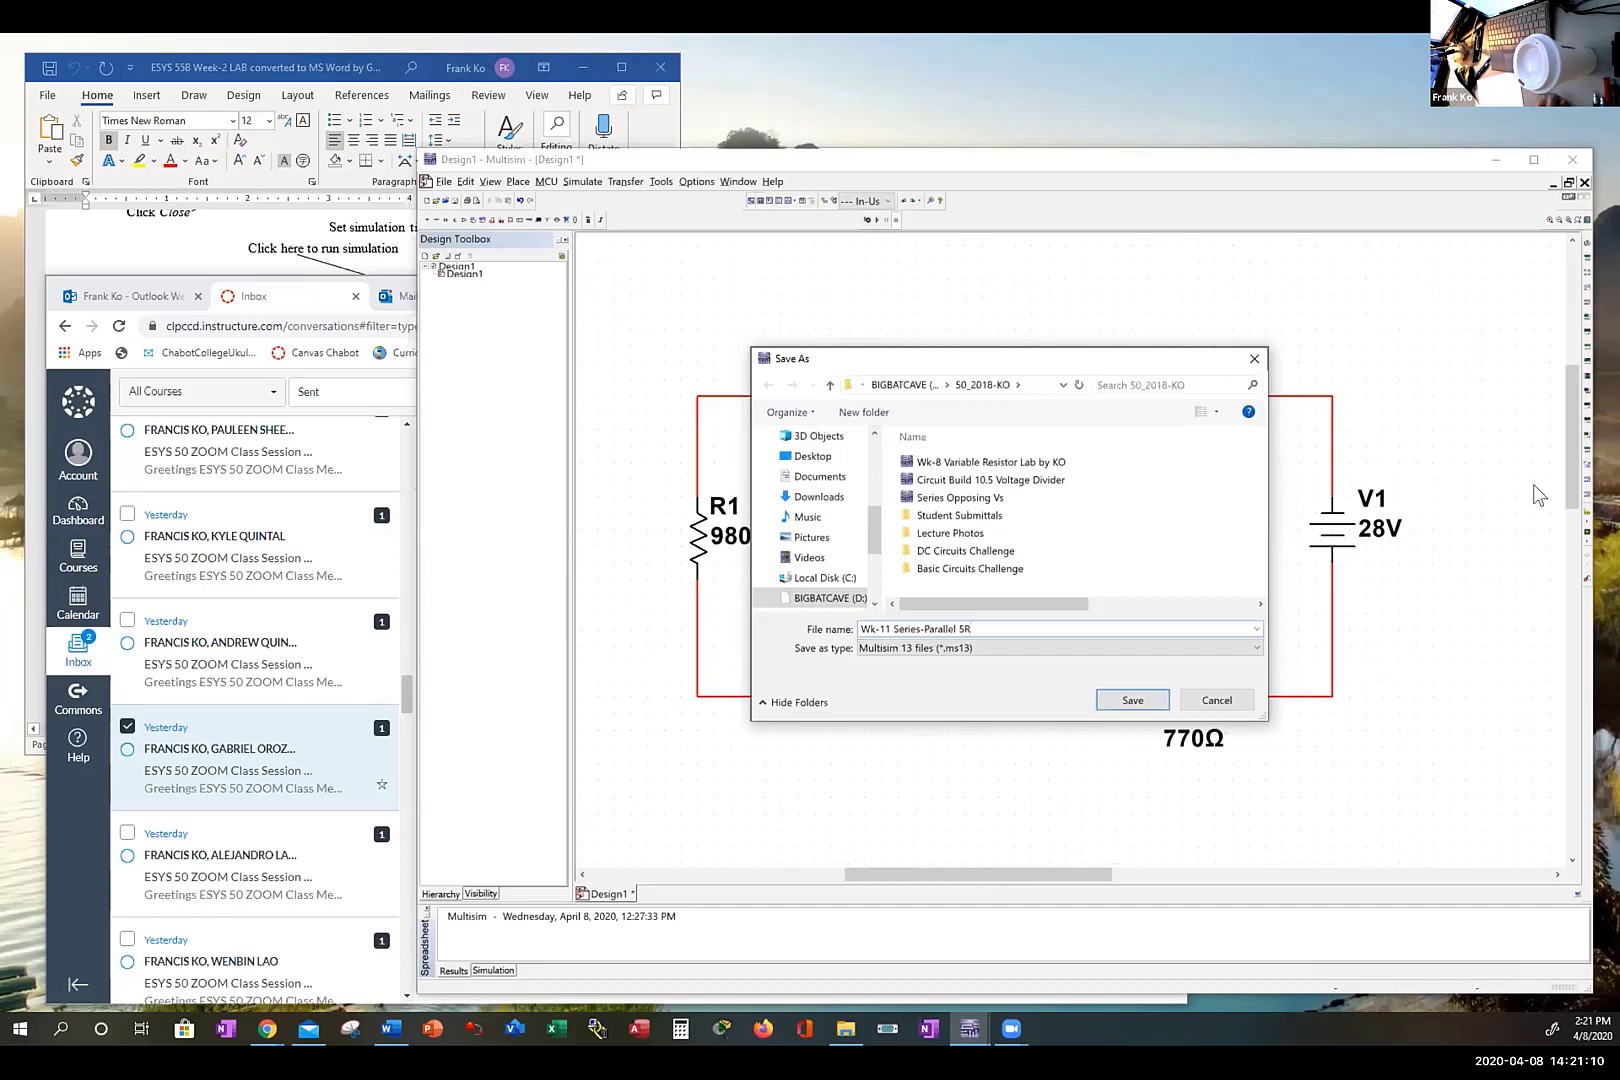
click(1115, 704)
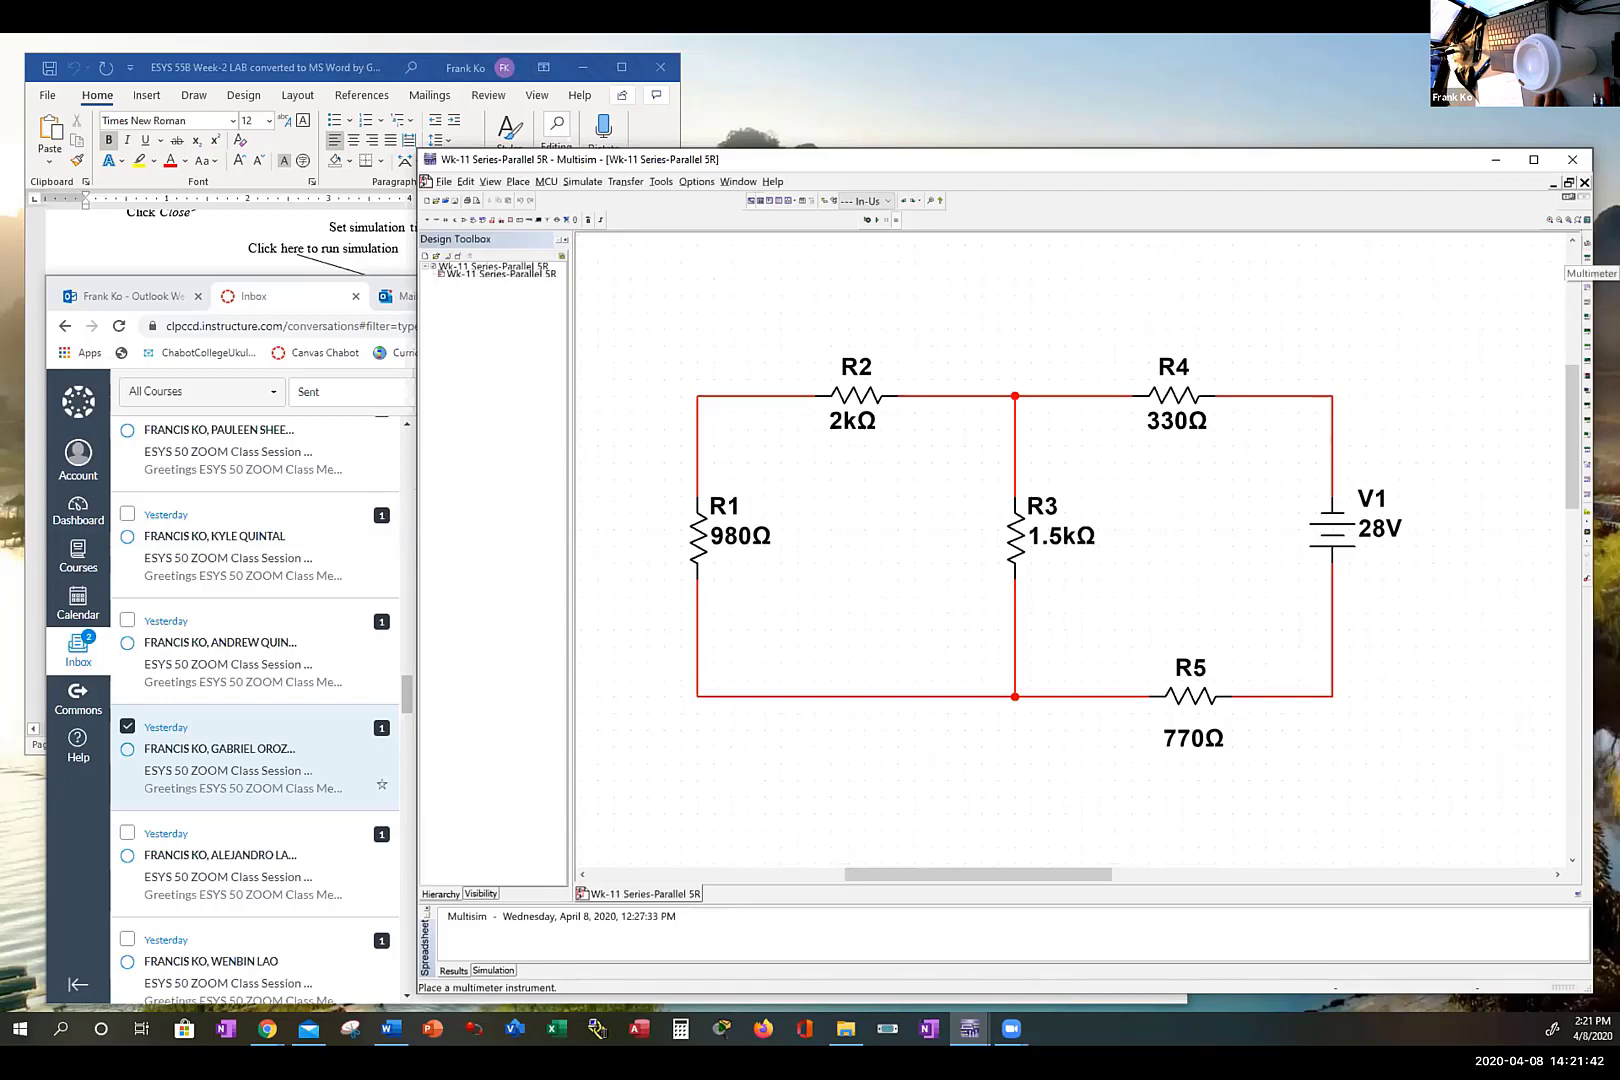
Step: Place a multimeter on the schematic and position it directly above R2
click(1587, 257)
click(1218, 318)
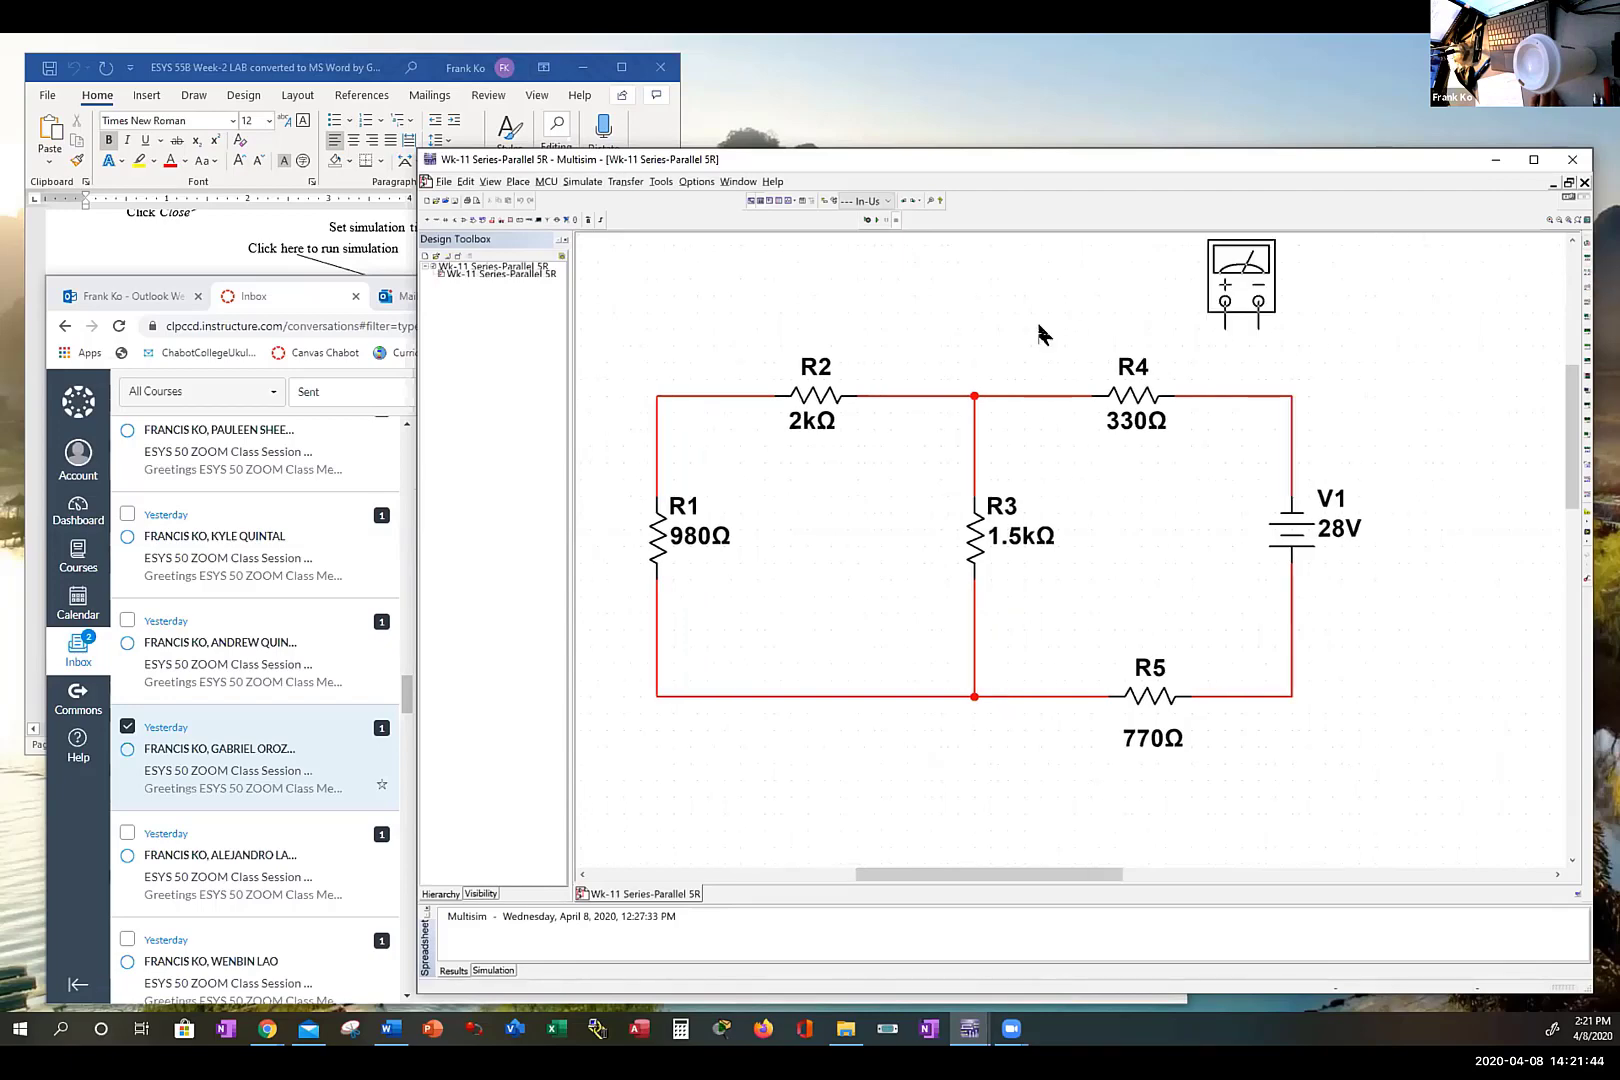
drag(1040, 333, 781, 312)
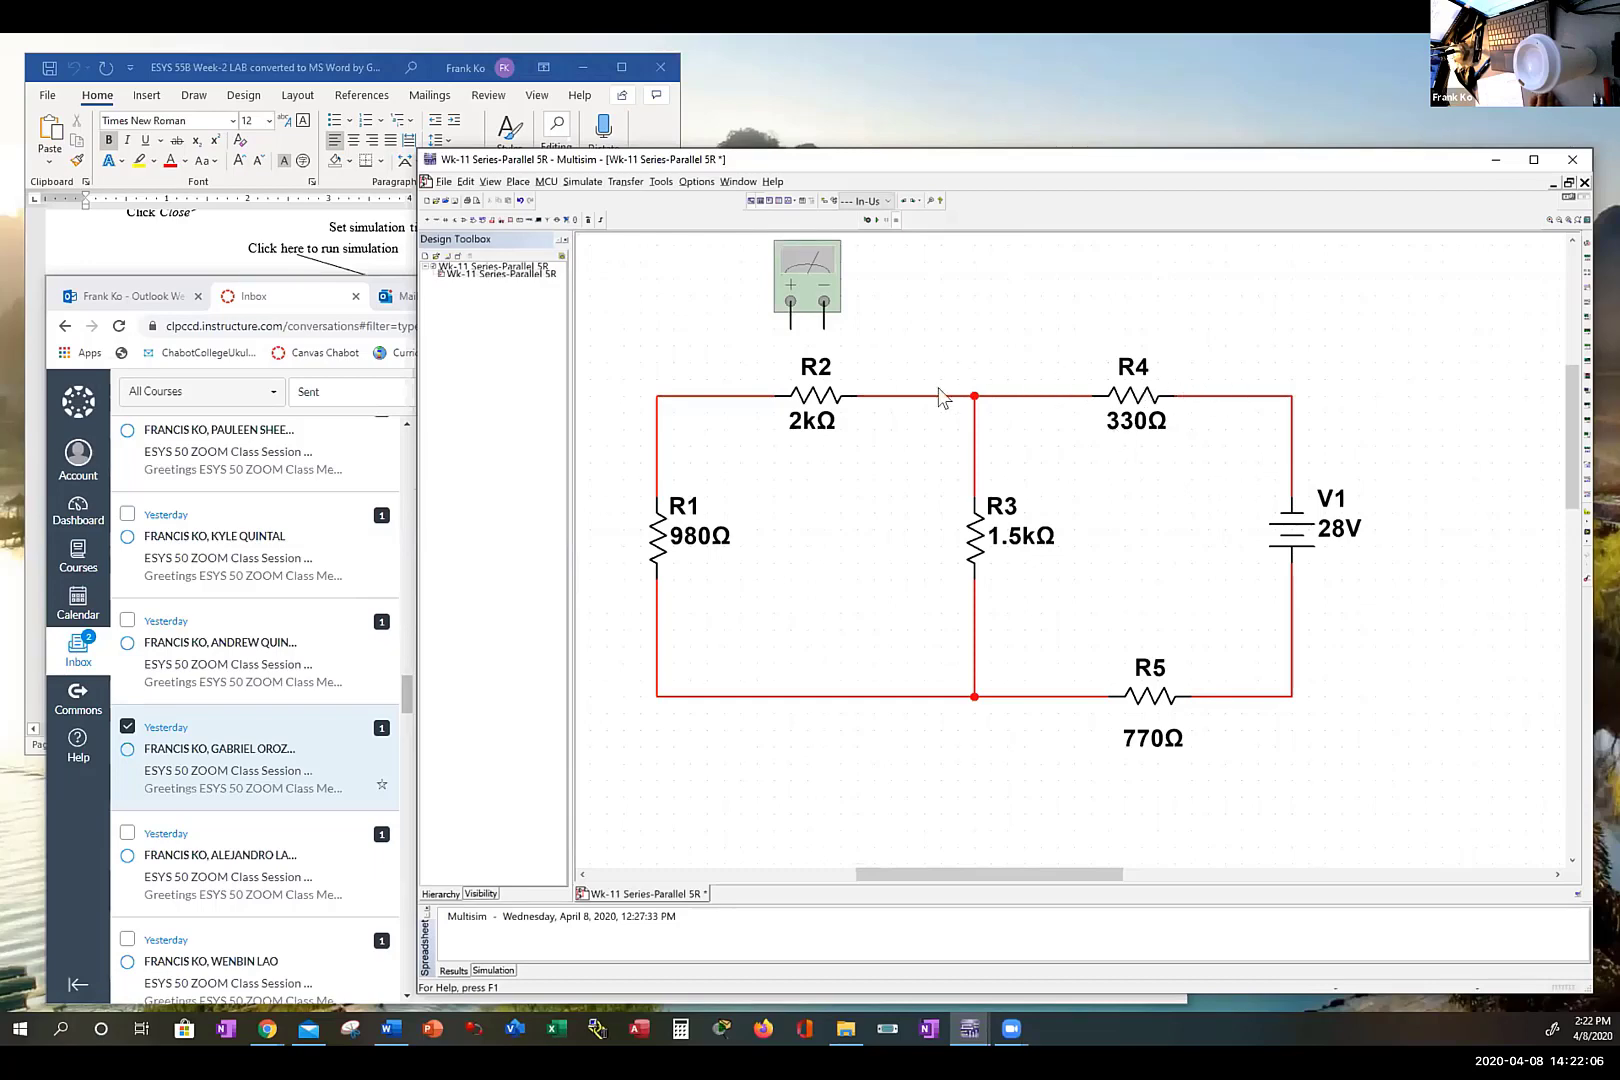
Step: Wire the multimeter's negative terminal to the wire between R2 and R3, routing it clear above R2's label
click(816, 320)
click(889, 394)
click(860, 363)
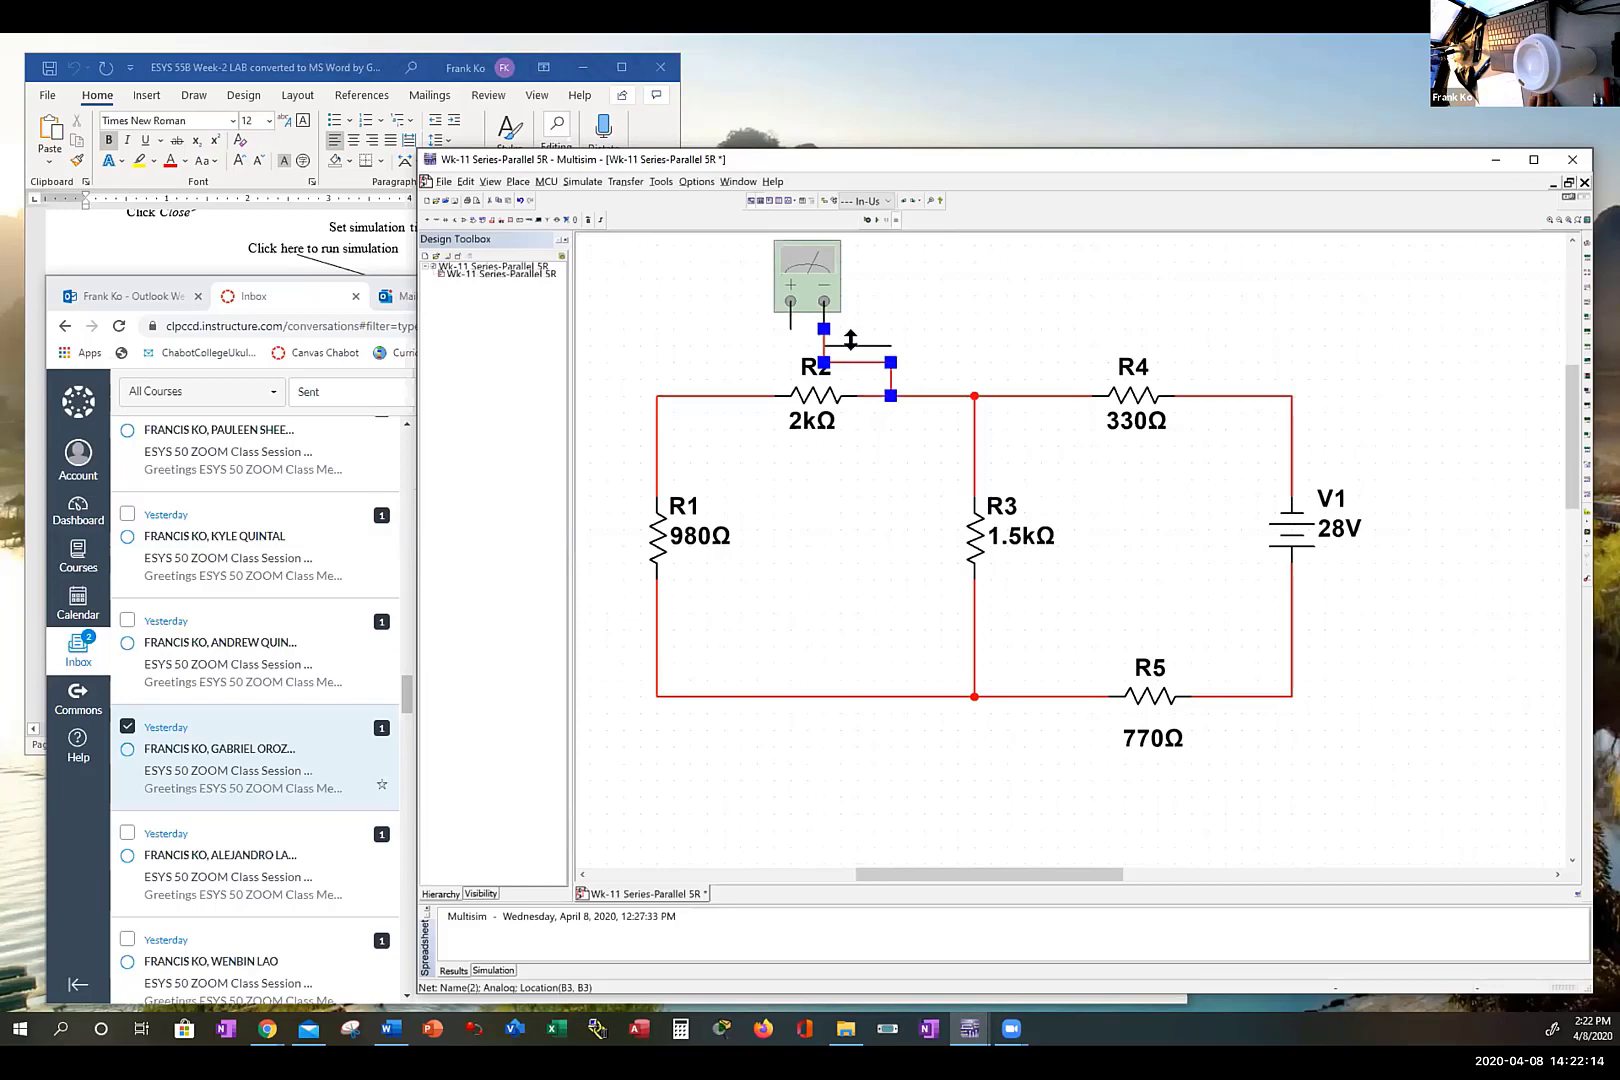
click(835, 345)
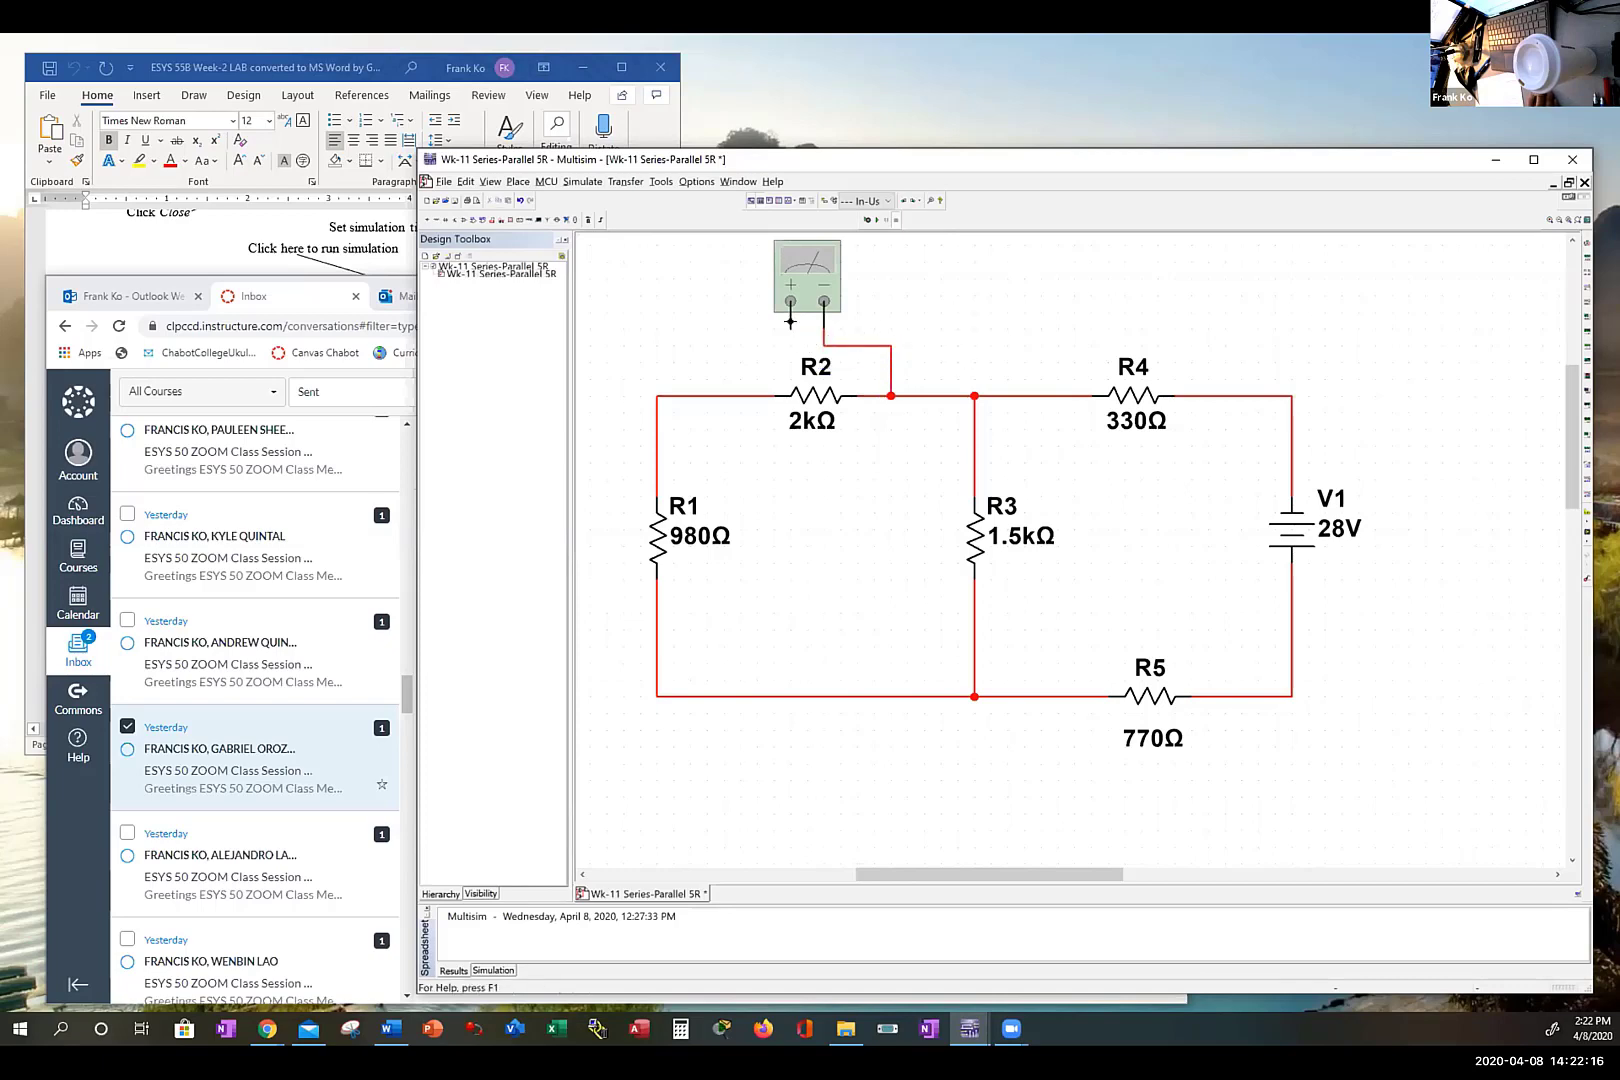
Step: Wire the multimeter's positive terminal to the wire between R1 and R2, raising its horizontal segment level with the negative lead
click(788, 326)
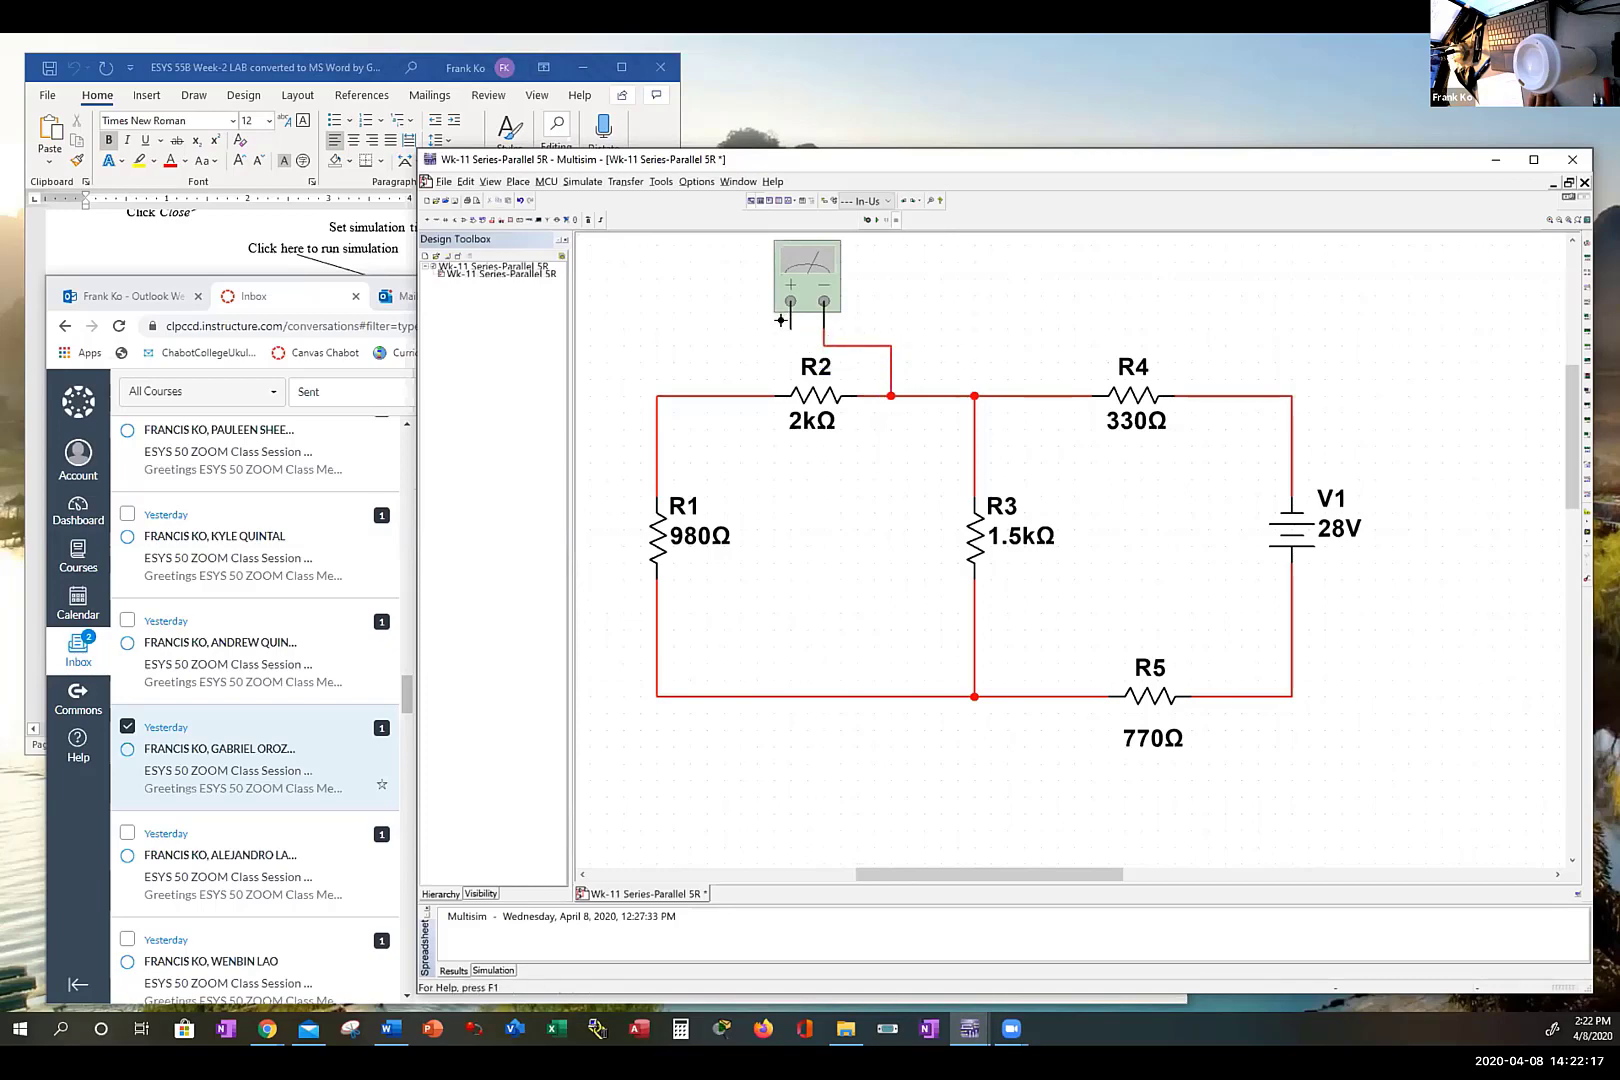
click(718, 390)
drag(762, 364, 745, 345)
click(1040, 336)
Step: Try to run the circuit simulation with the multimeter across R2
click(585, 183)
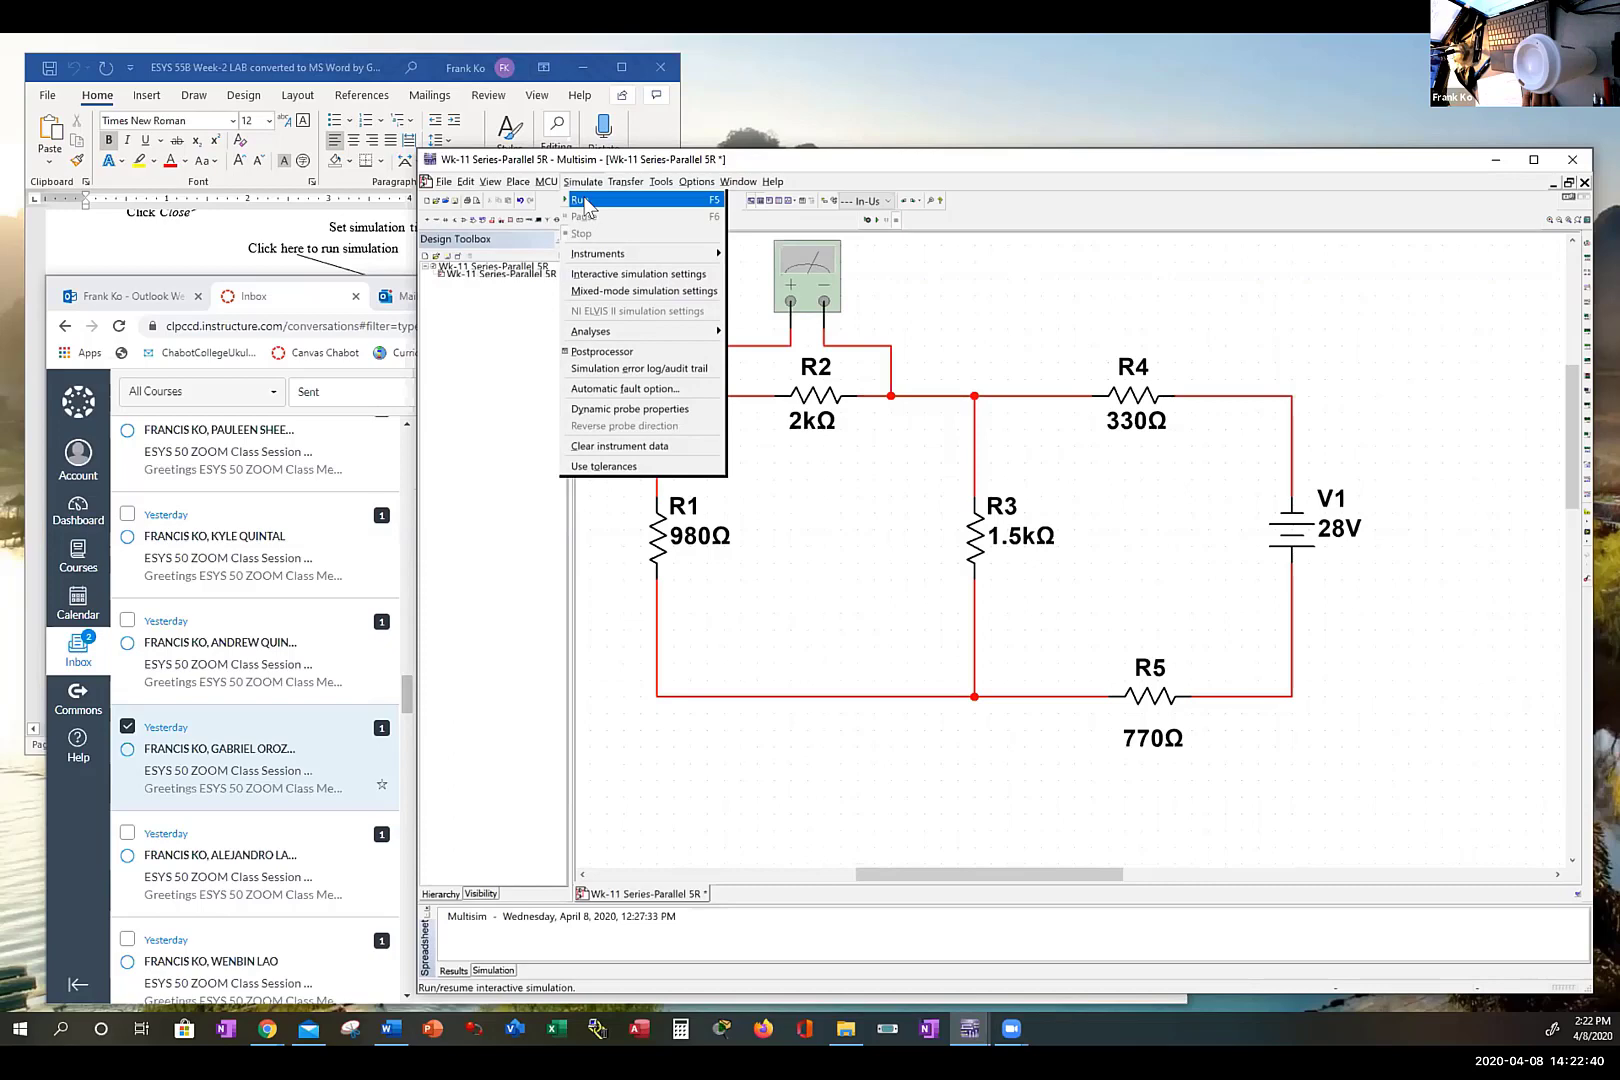
click(587, 205)
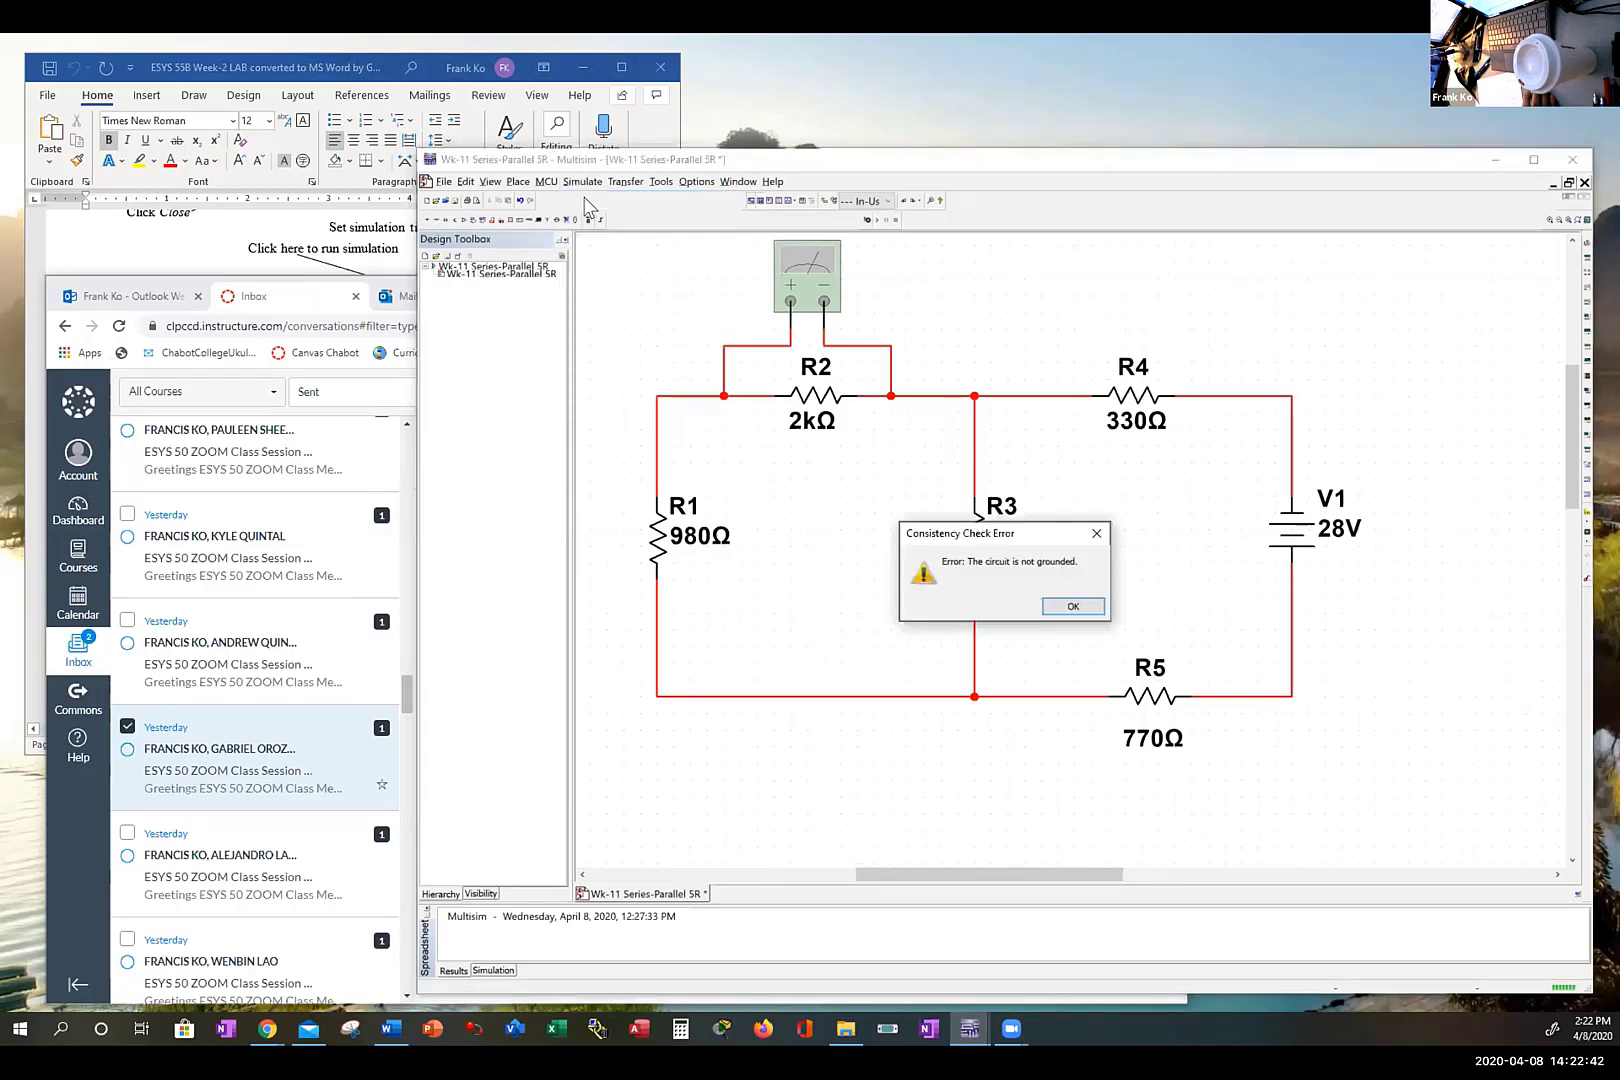
click(1070, 606)
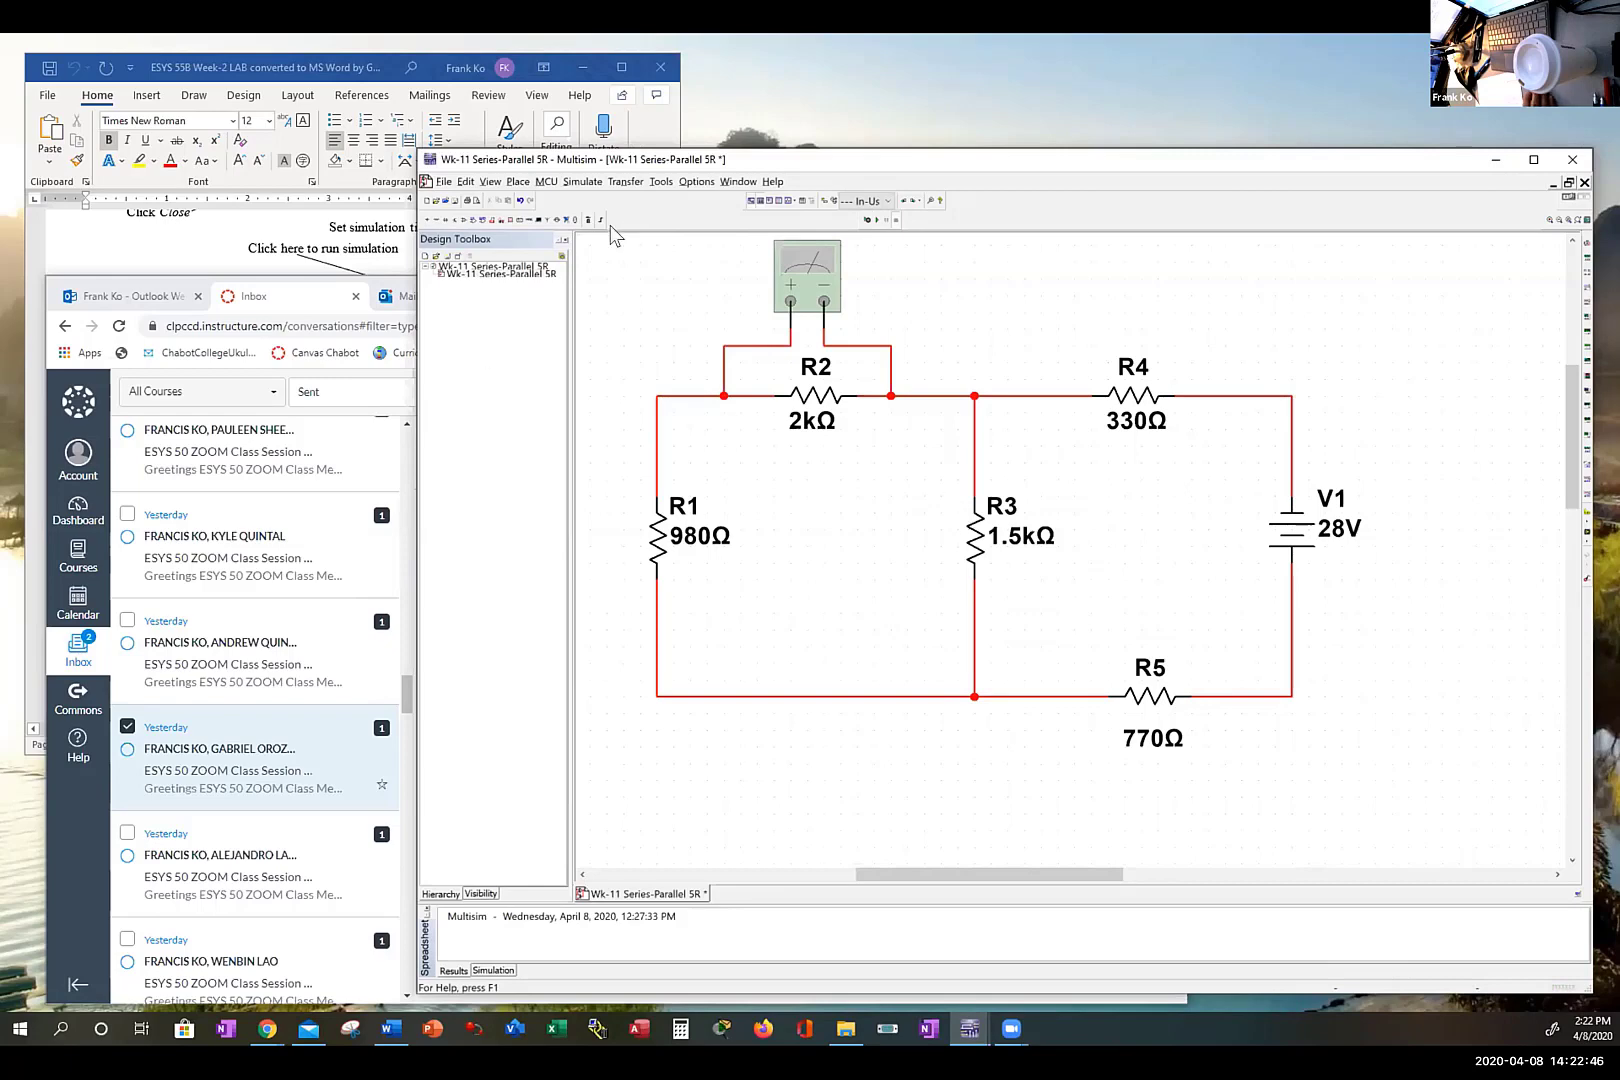
Step: Place a GROUND component below V1 and connect it to the corner of the wire between V1 and R5
click(428, 220)
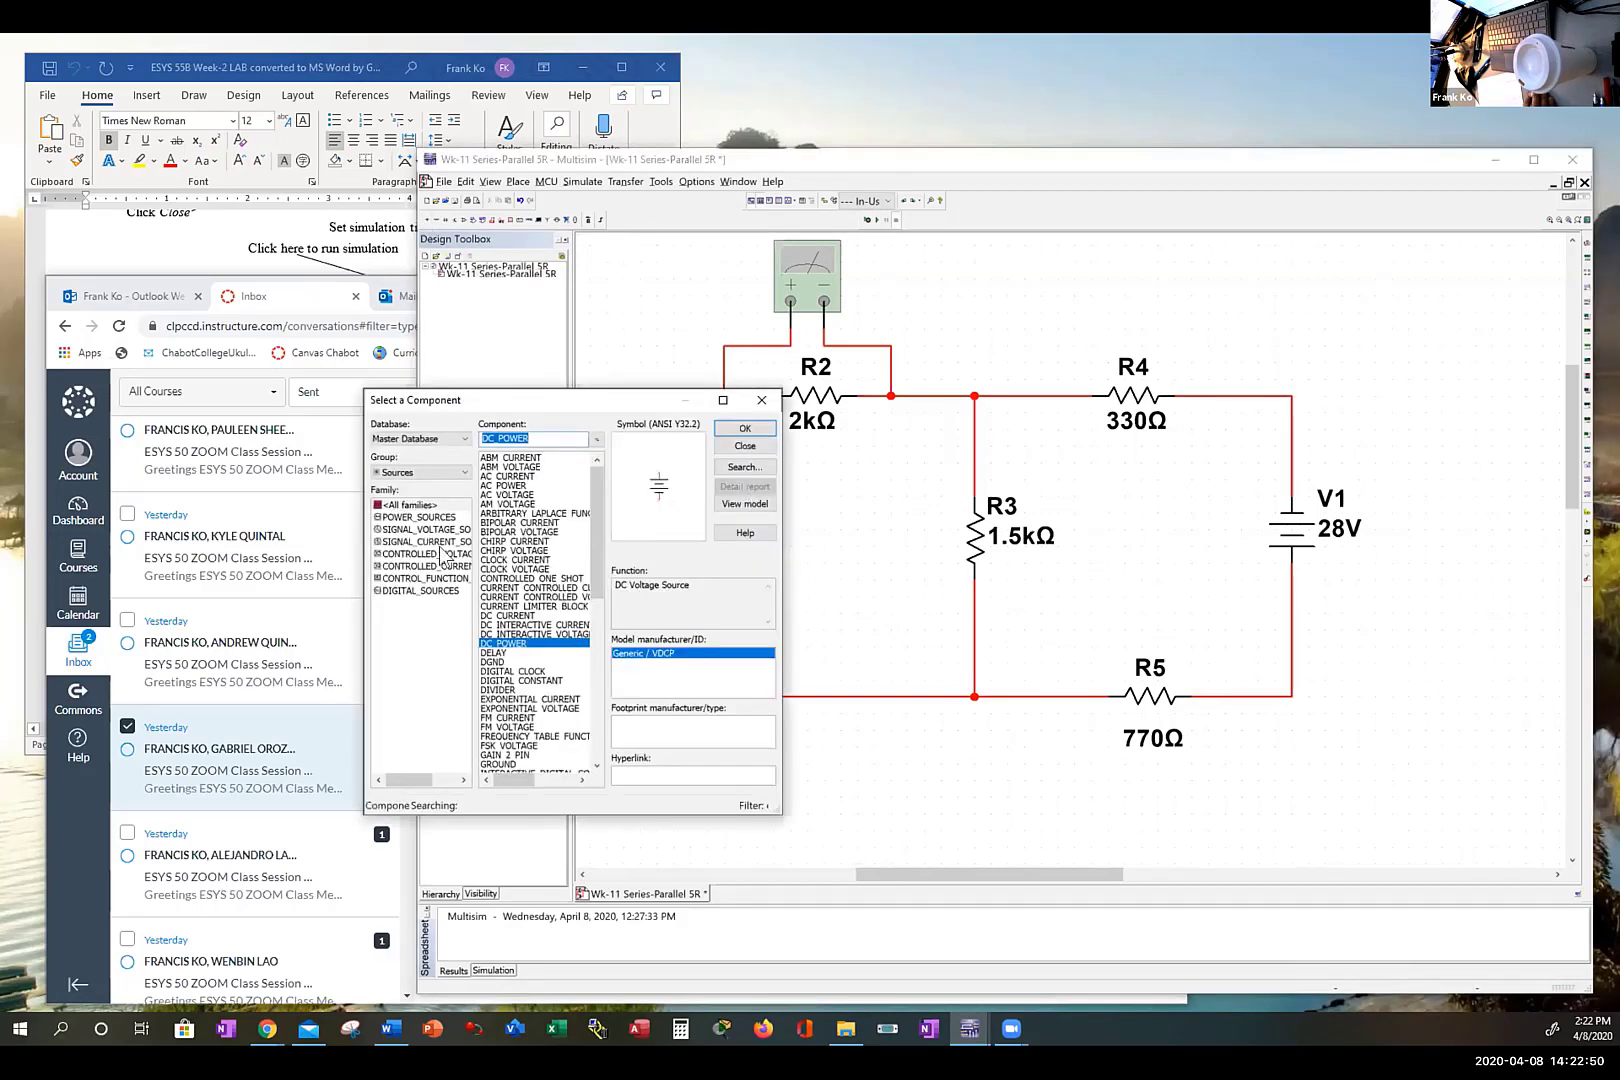
scroll(524, 706, down, 3)
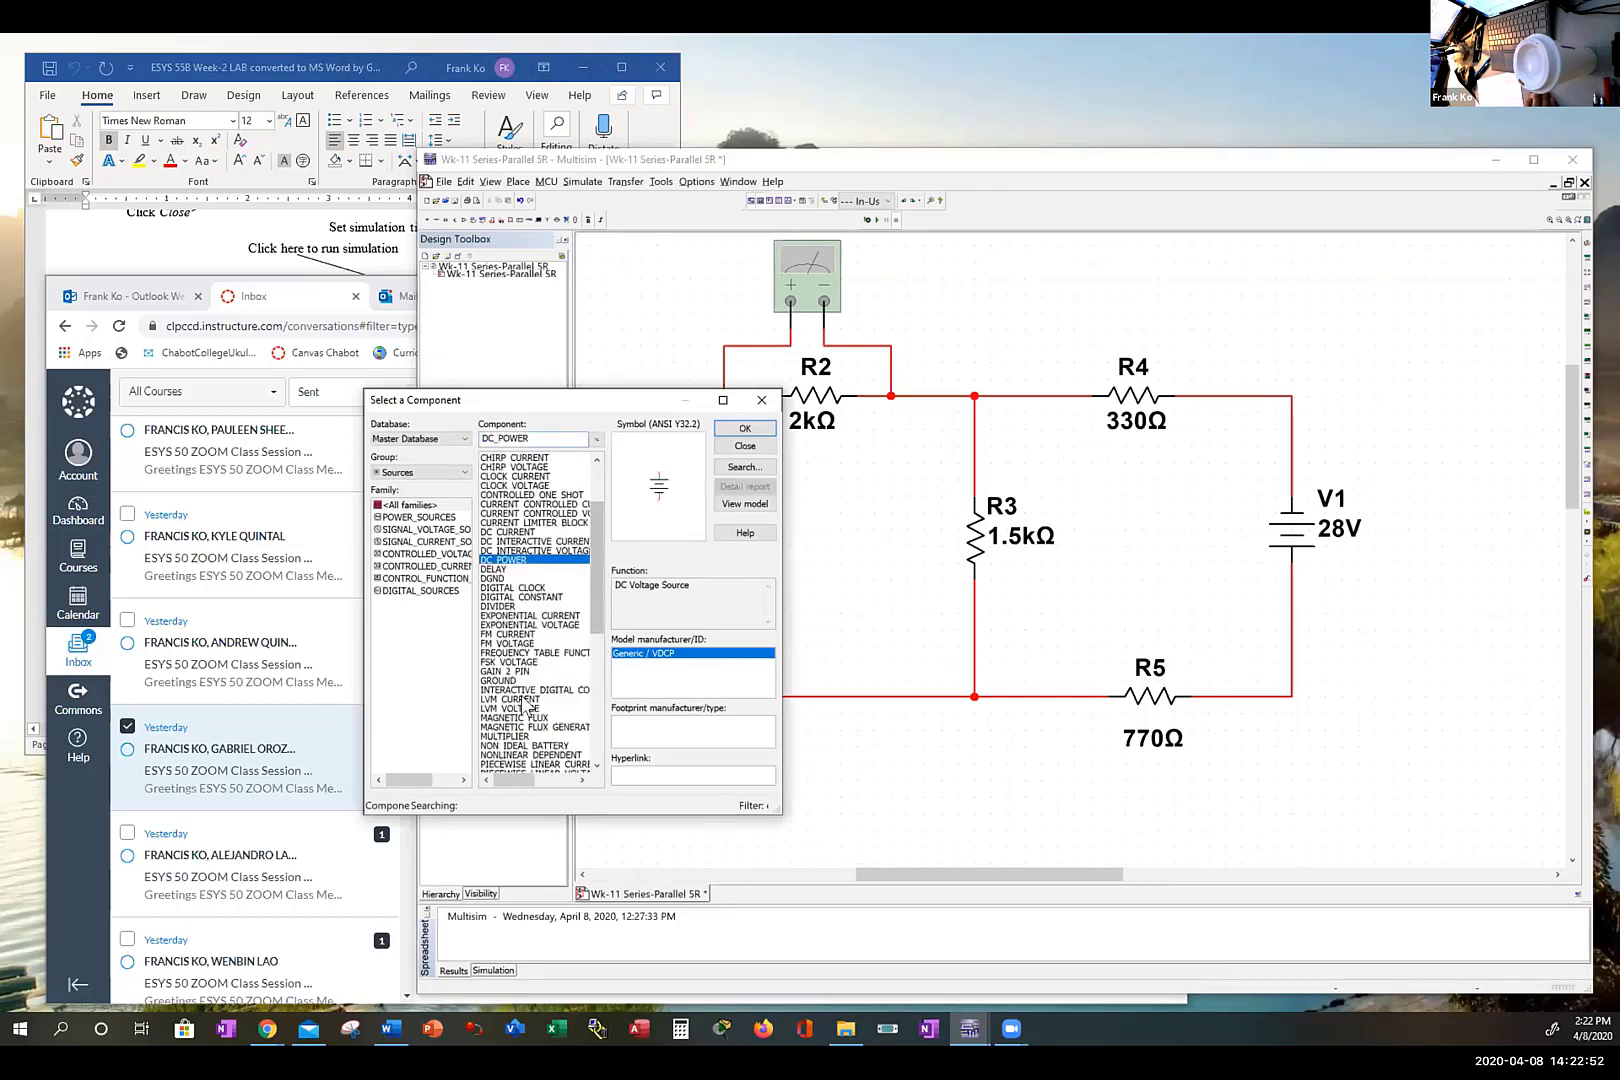
click(500, 680)
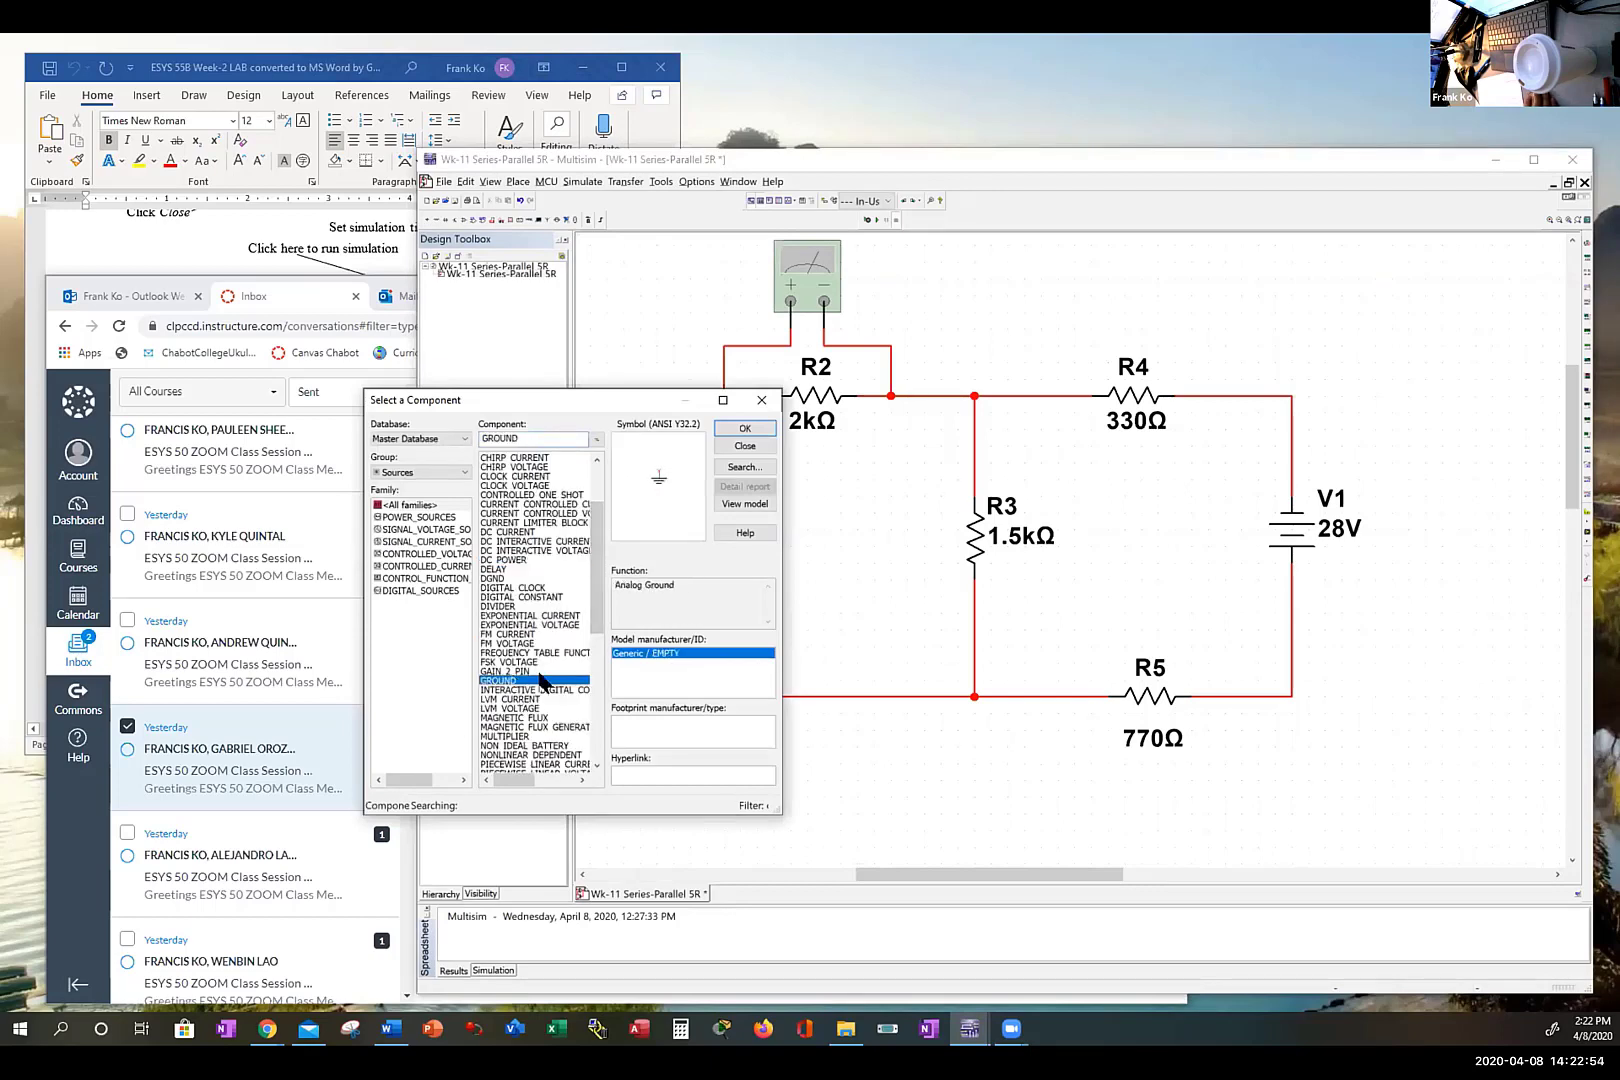
click(740, 427)
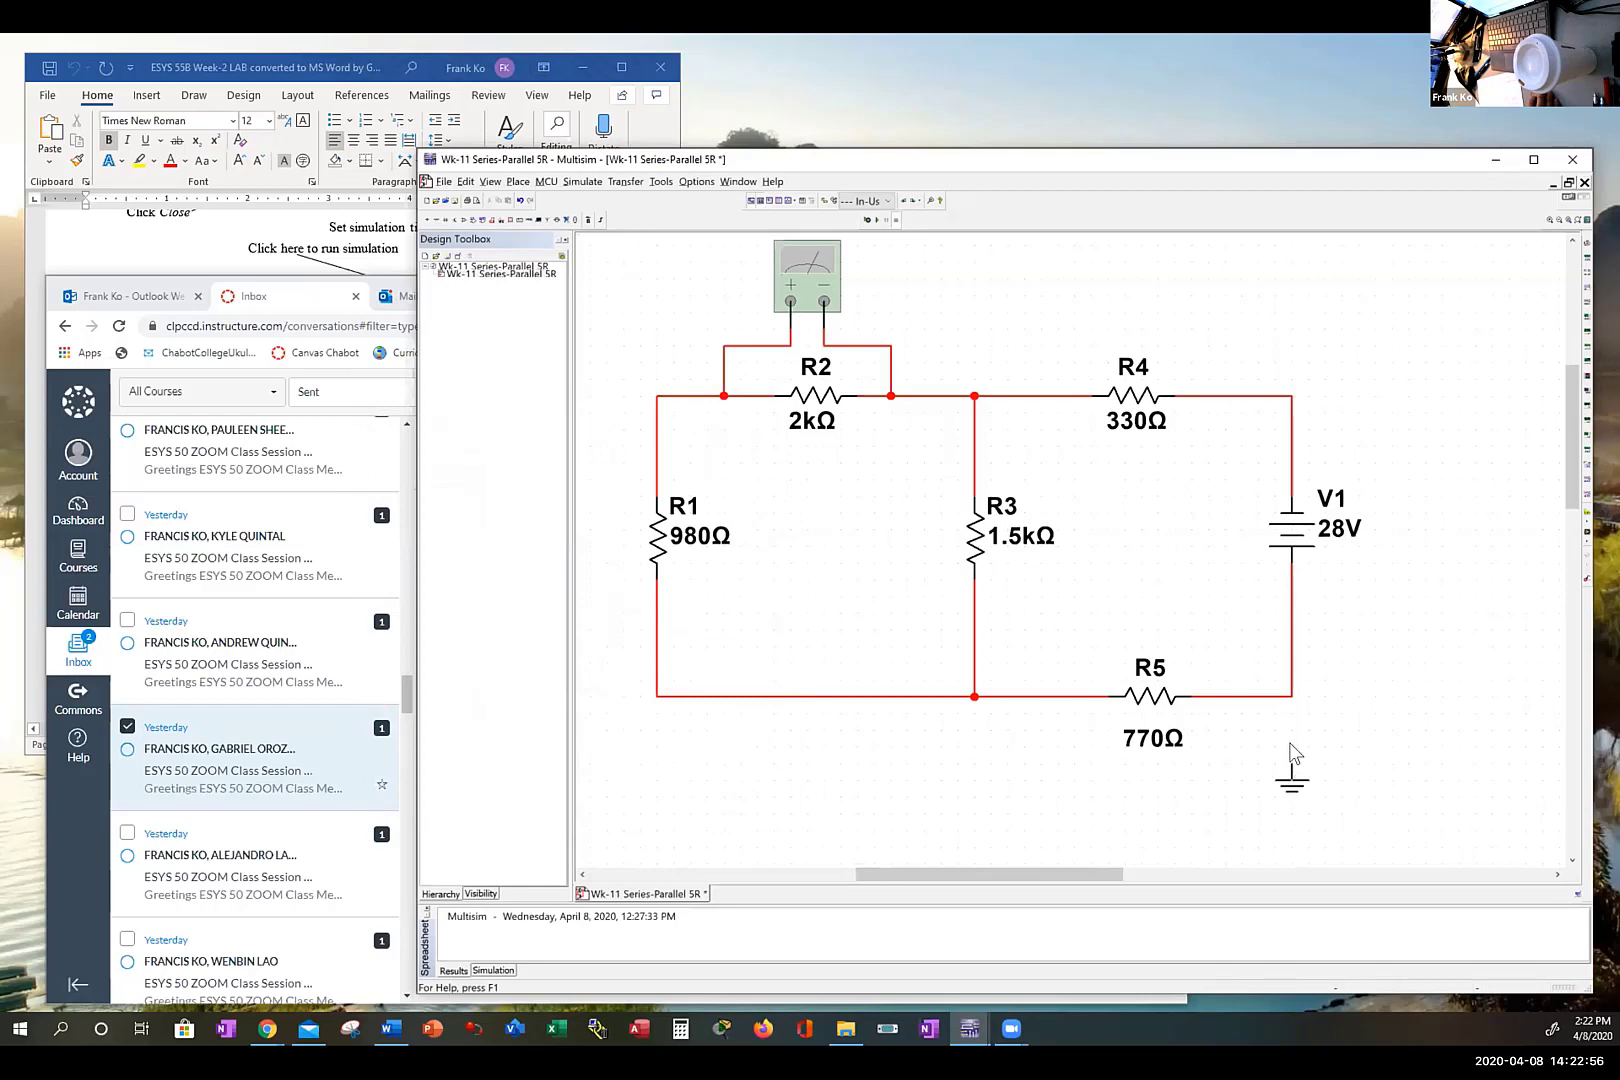
click(1291, 749)
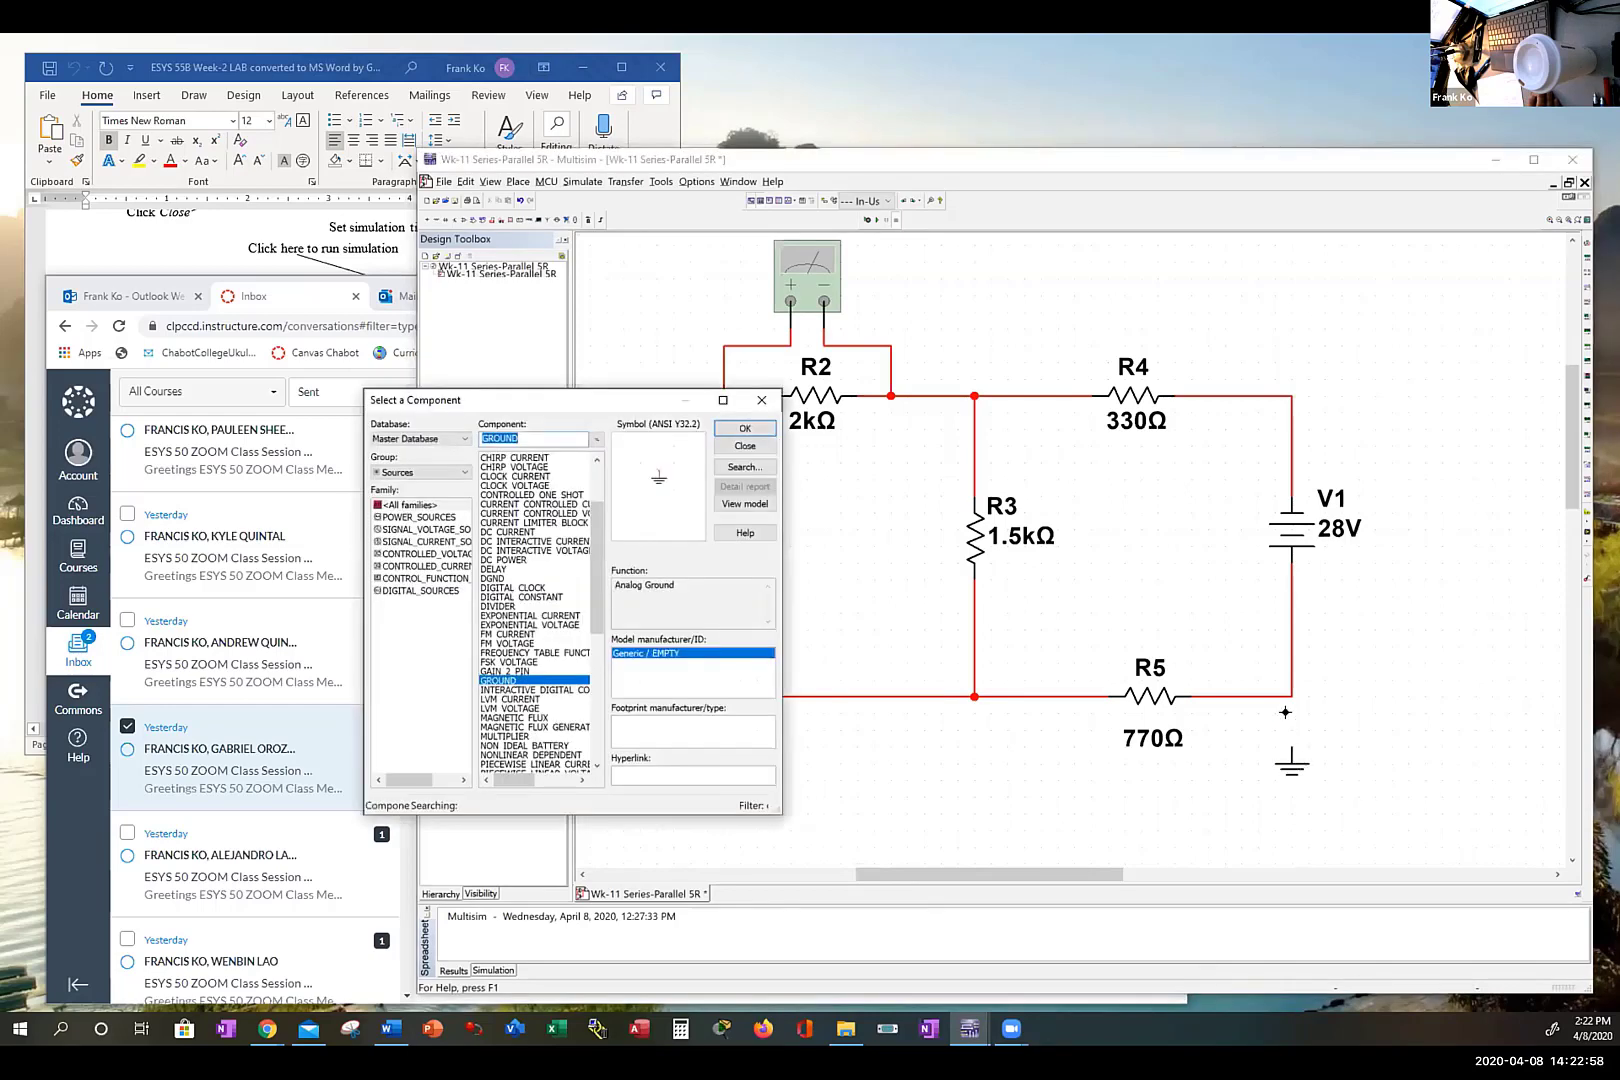
click(1291, 749)
click(1291, 697)
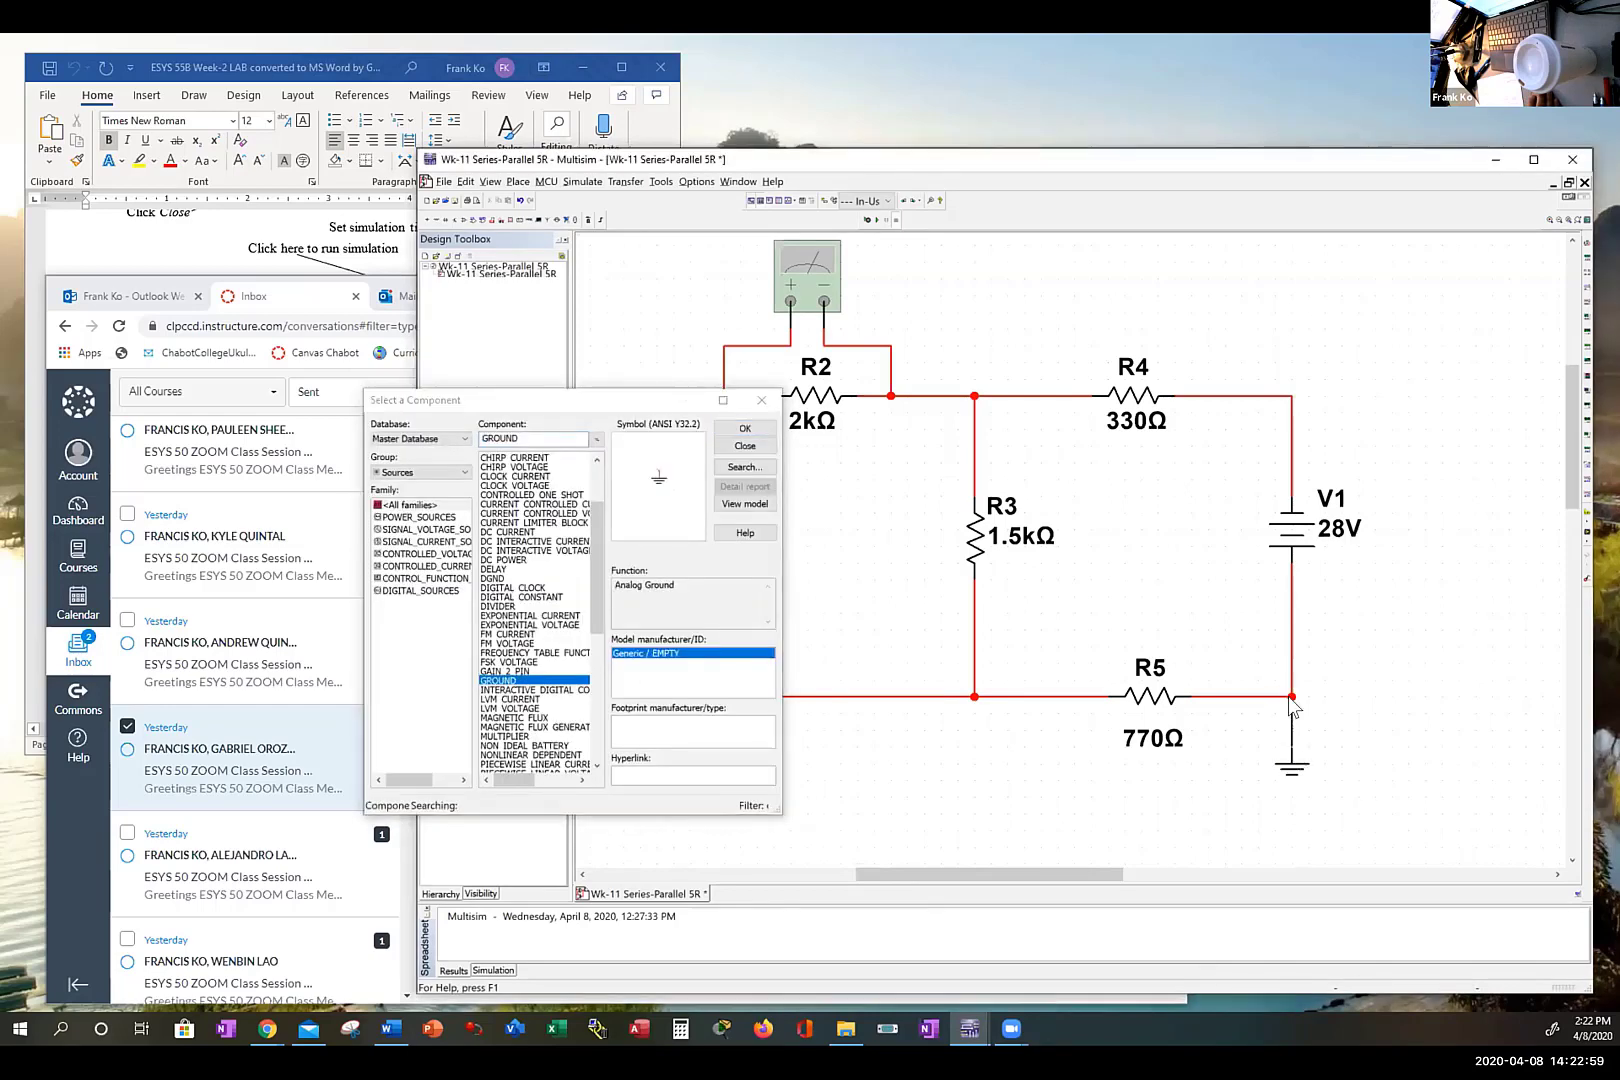
click(761, 400)
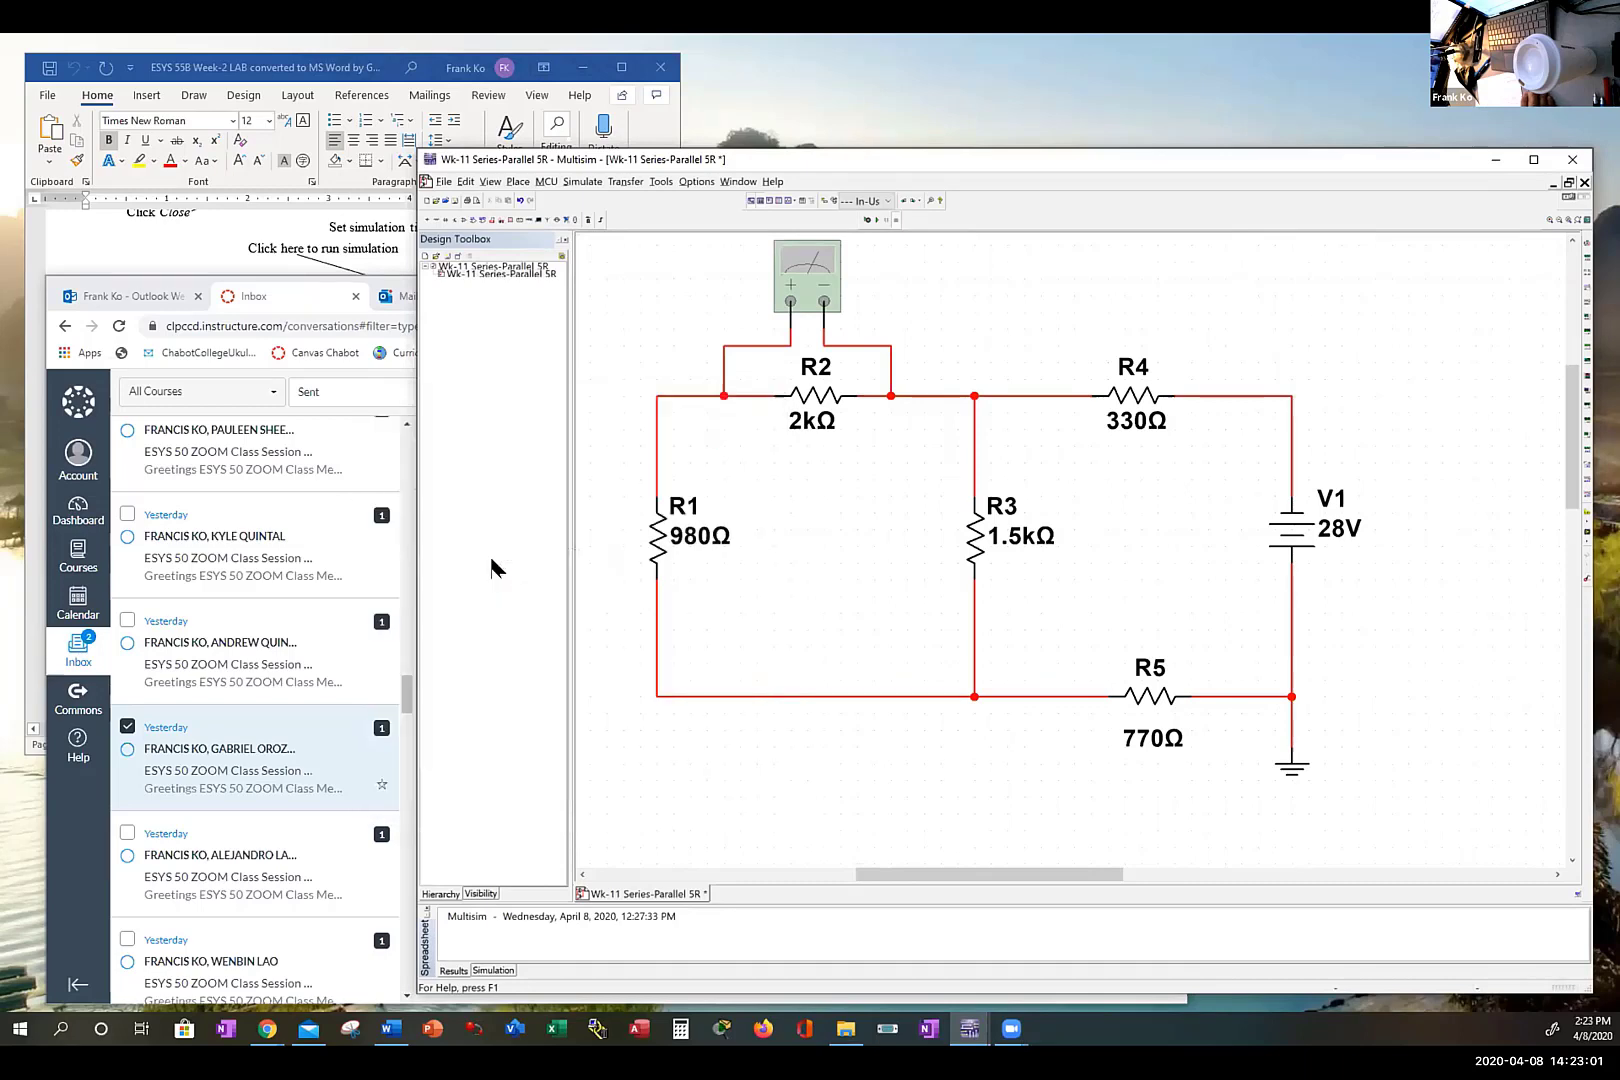
Step: Run the simulation and open the multimeter's readout beside the instrument to read the DC voltage across R2
click(587, 183)
click(588, 199)
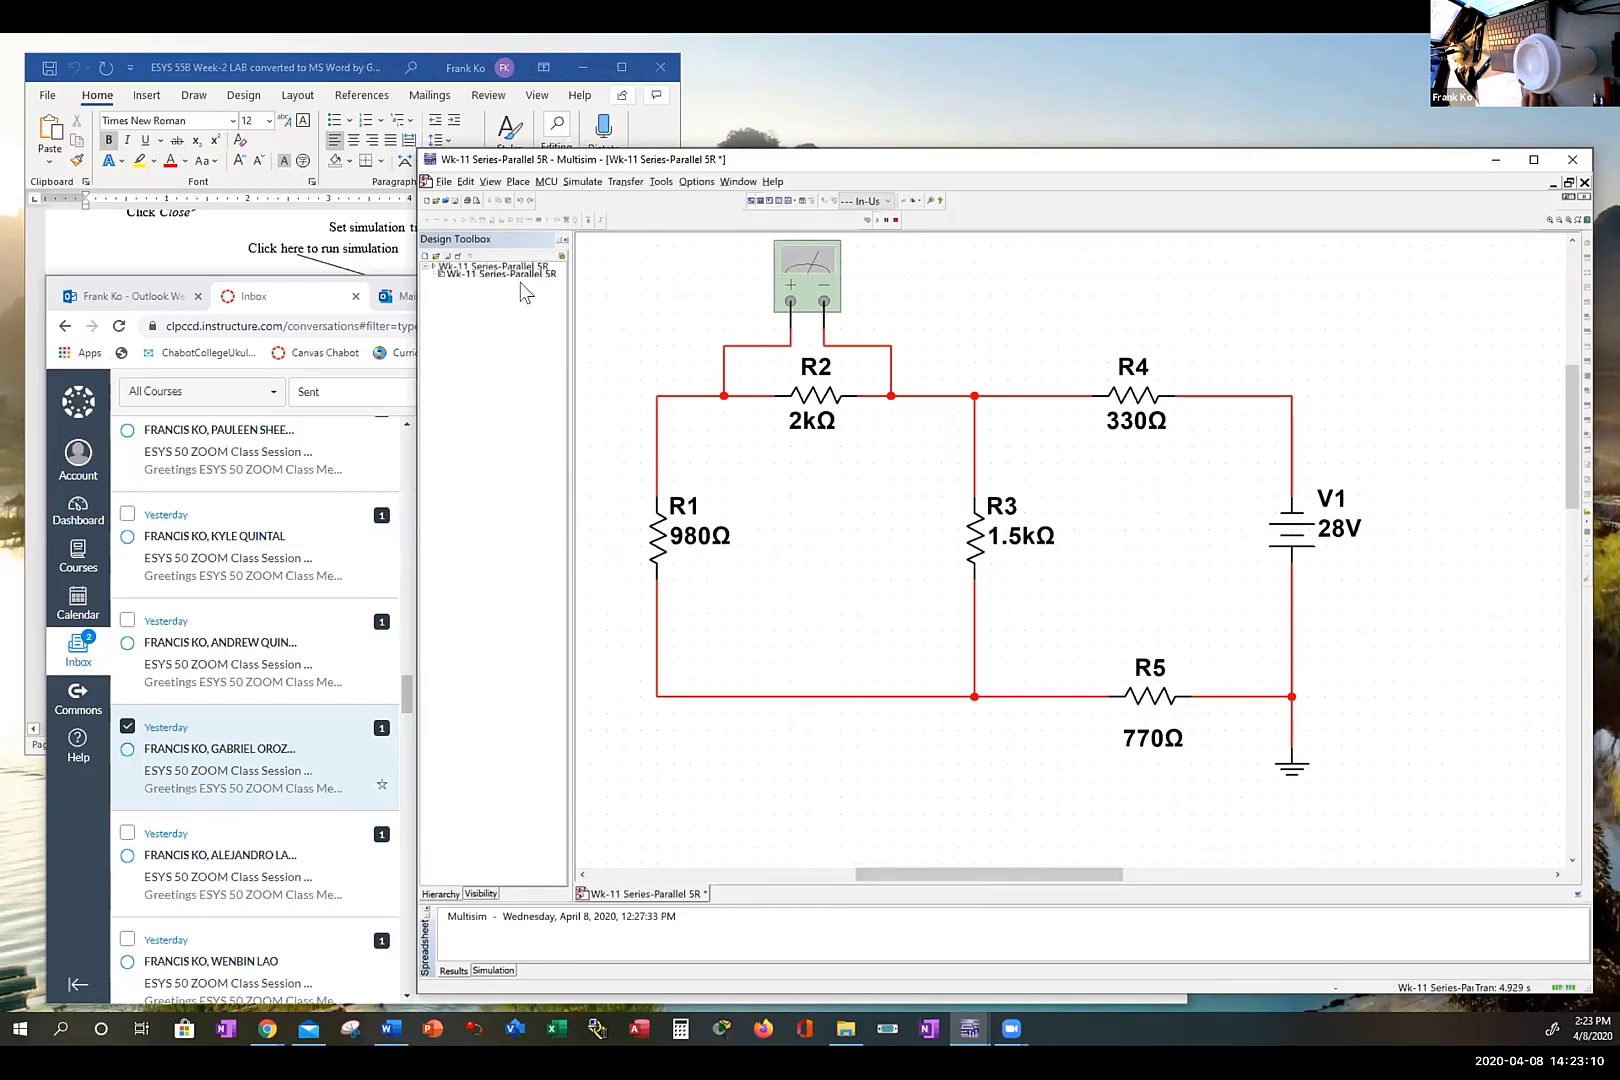
double_click(801, 254)
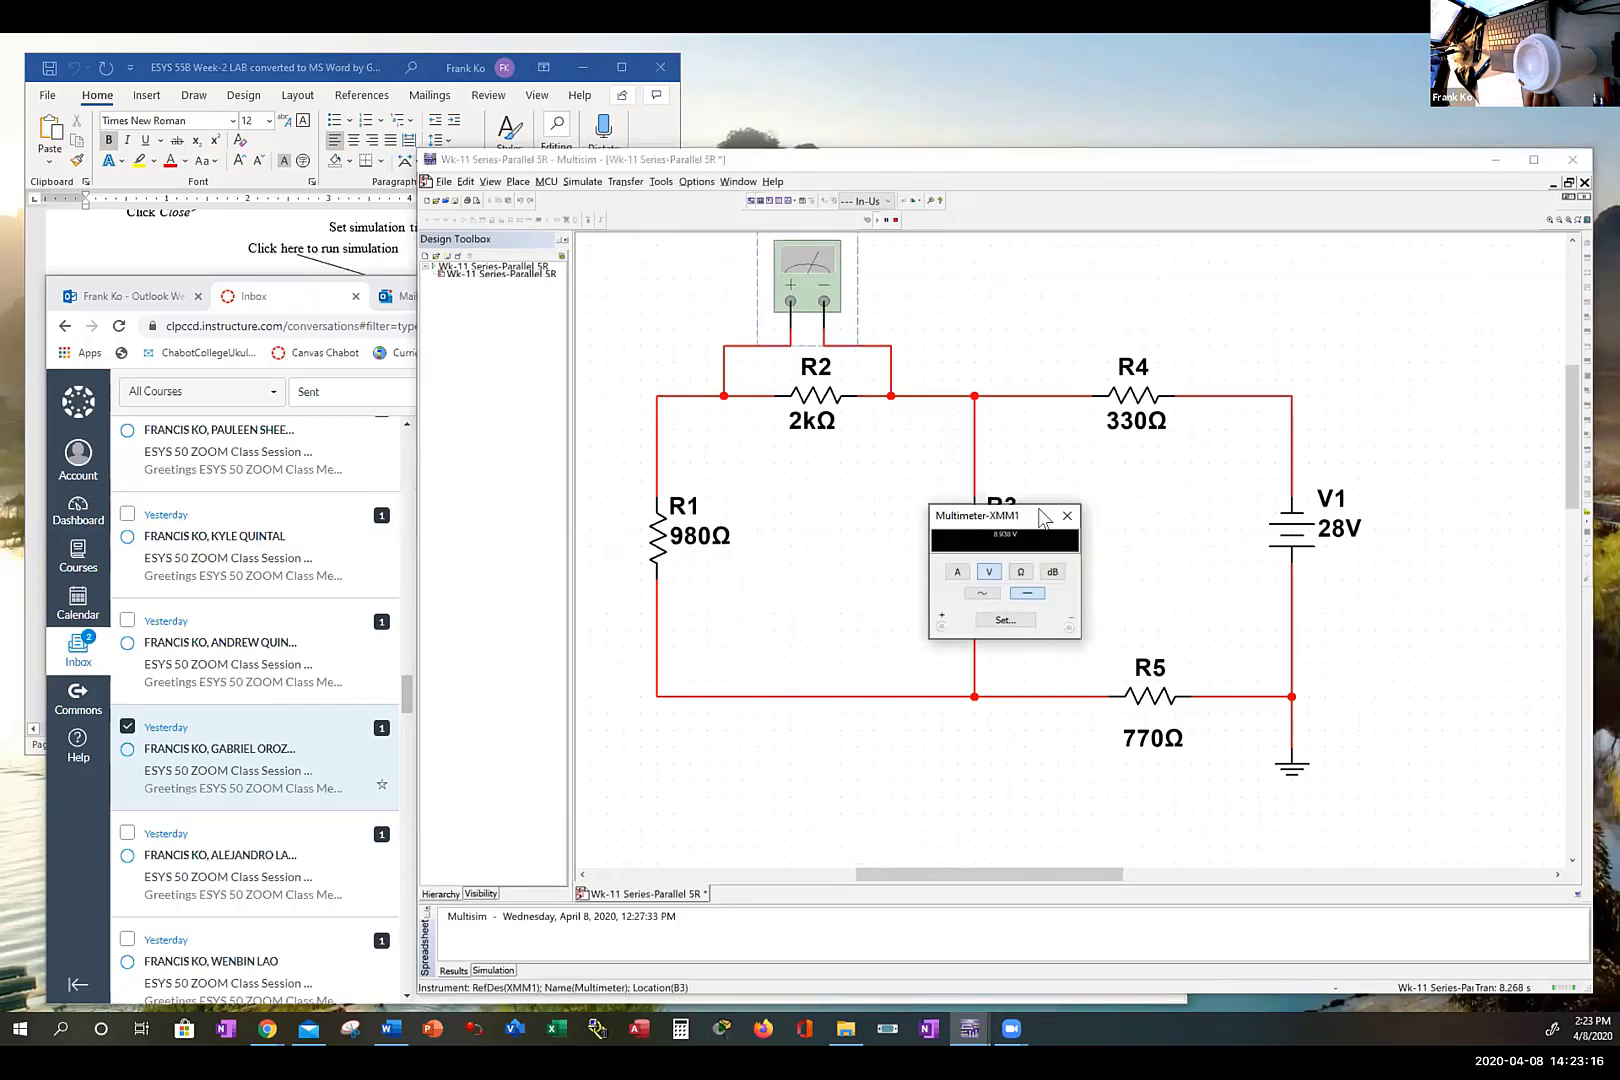
drag(1040, 515, 1027, 262)
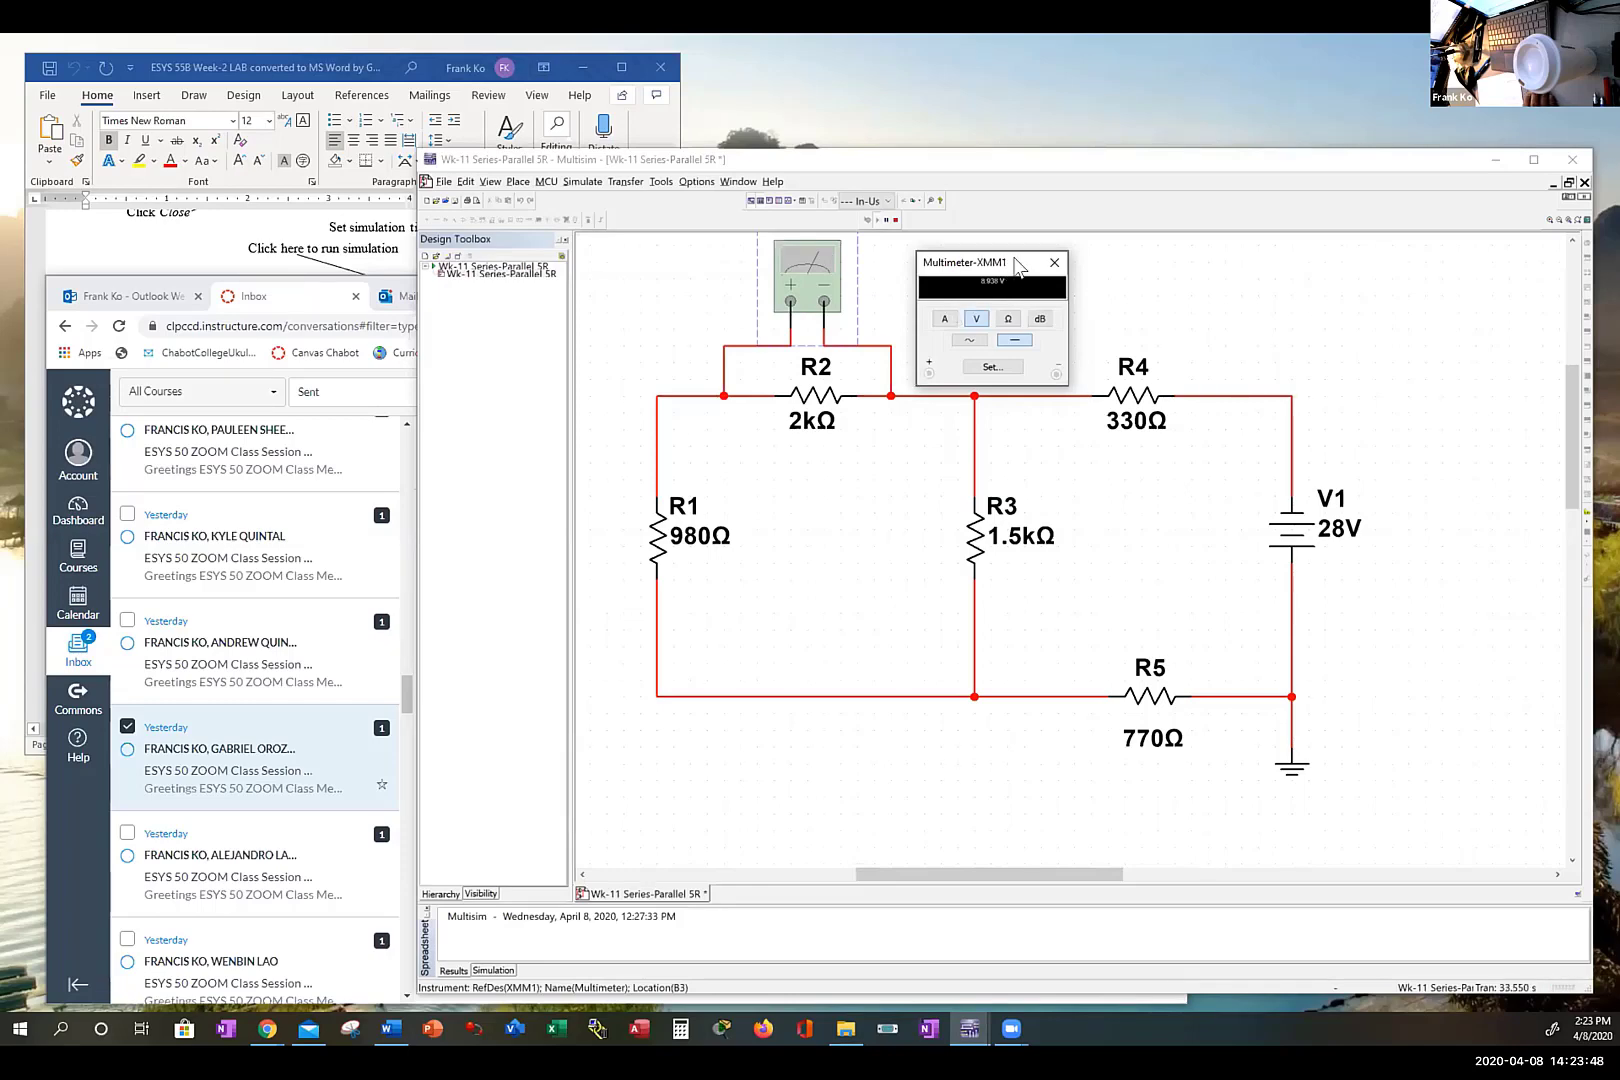
drag(1018, 266, 662, 257)
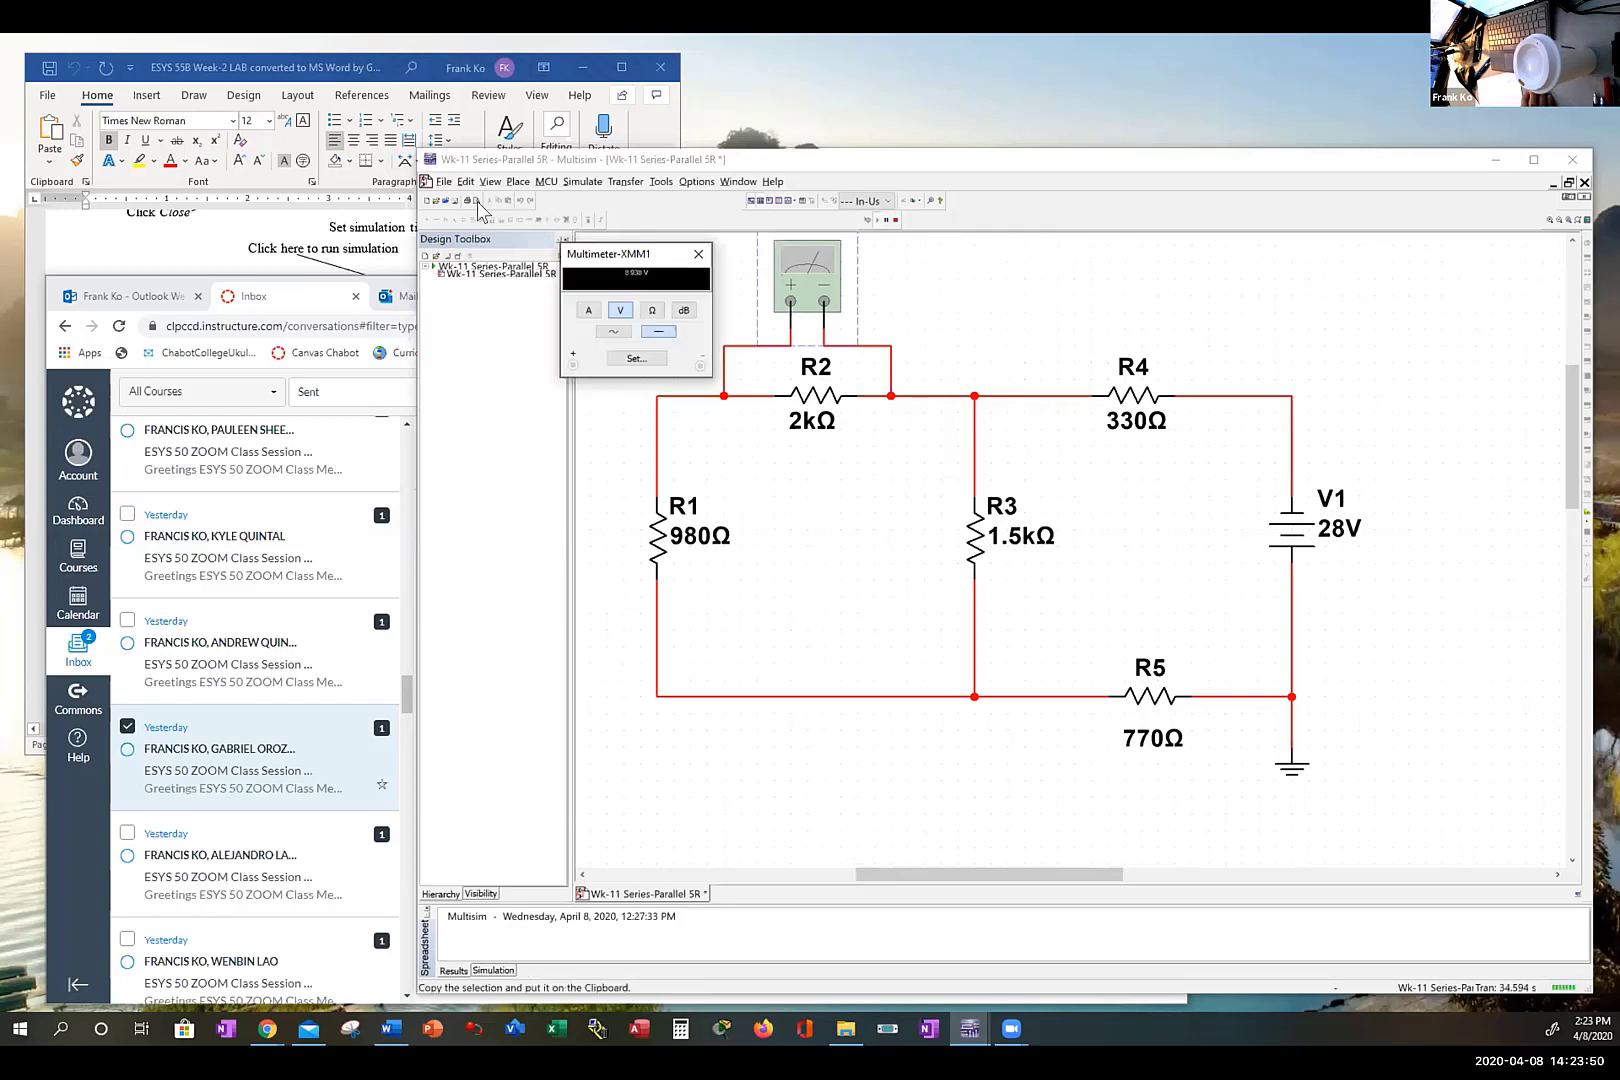
Step: Stop the running simulation and place a second multimeter above R4
click(1583, 239)
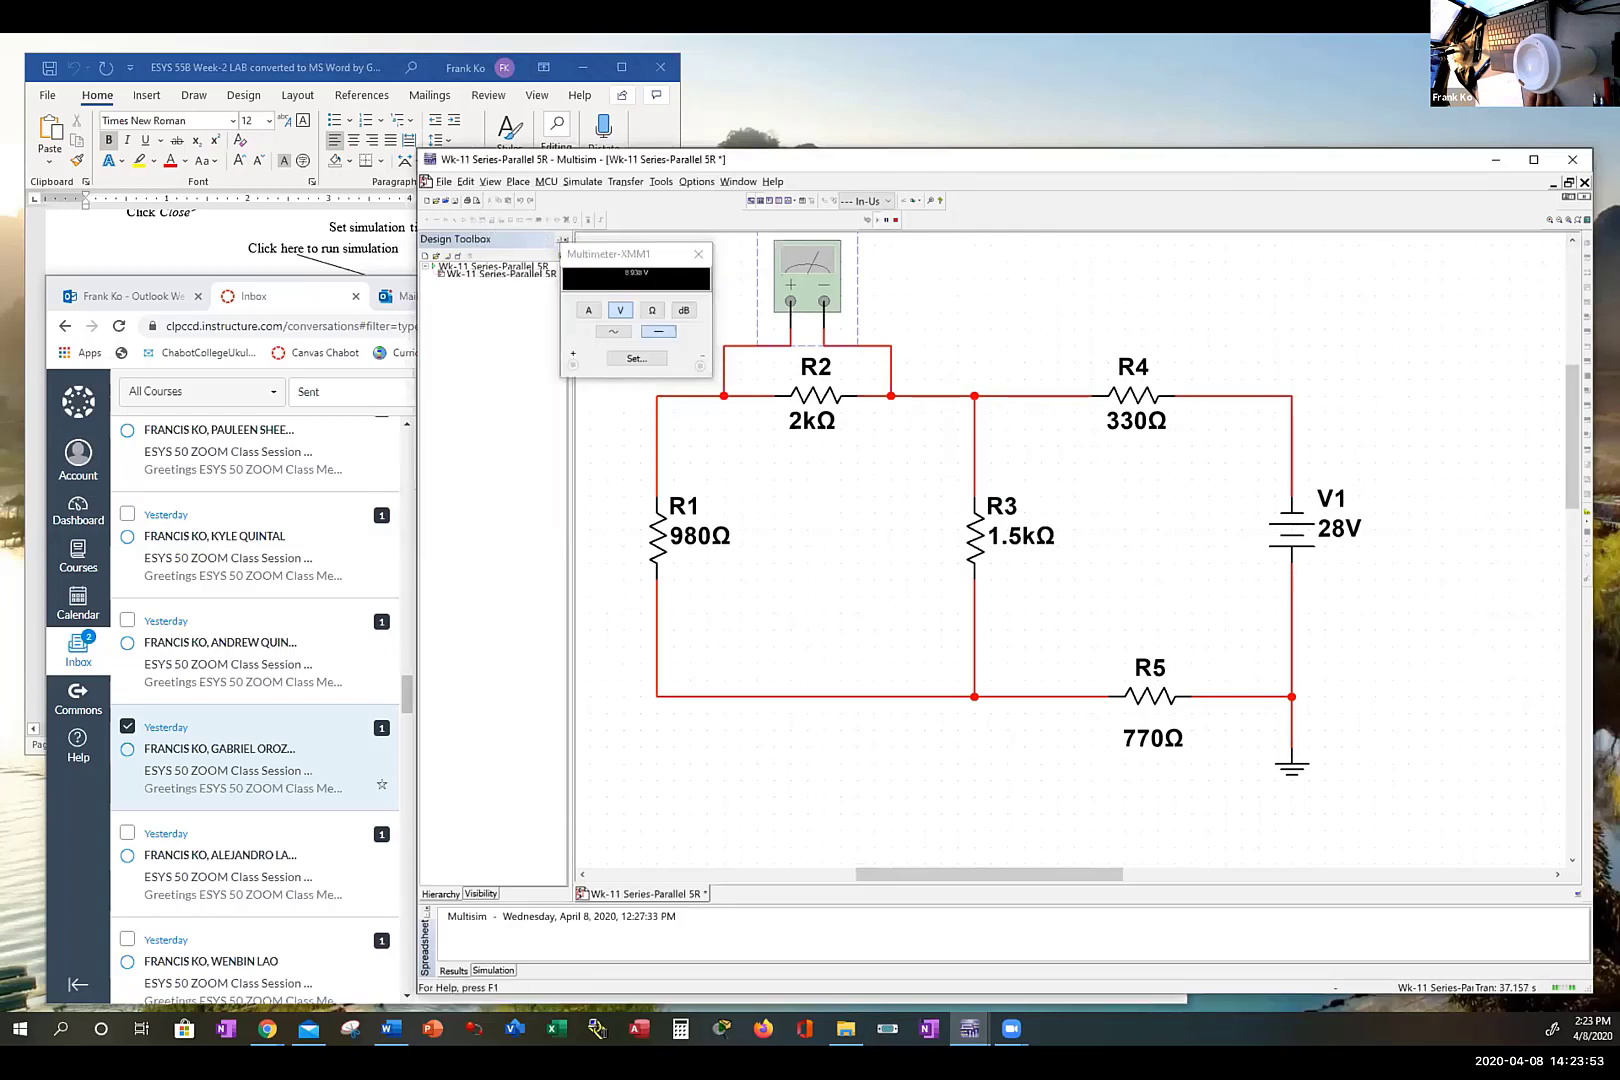
click(583, 183)
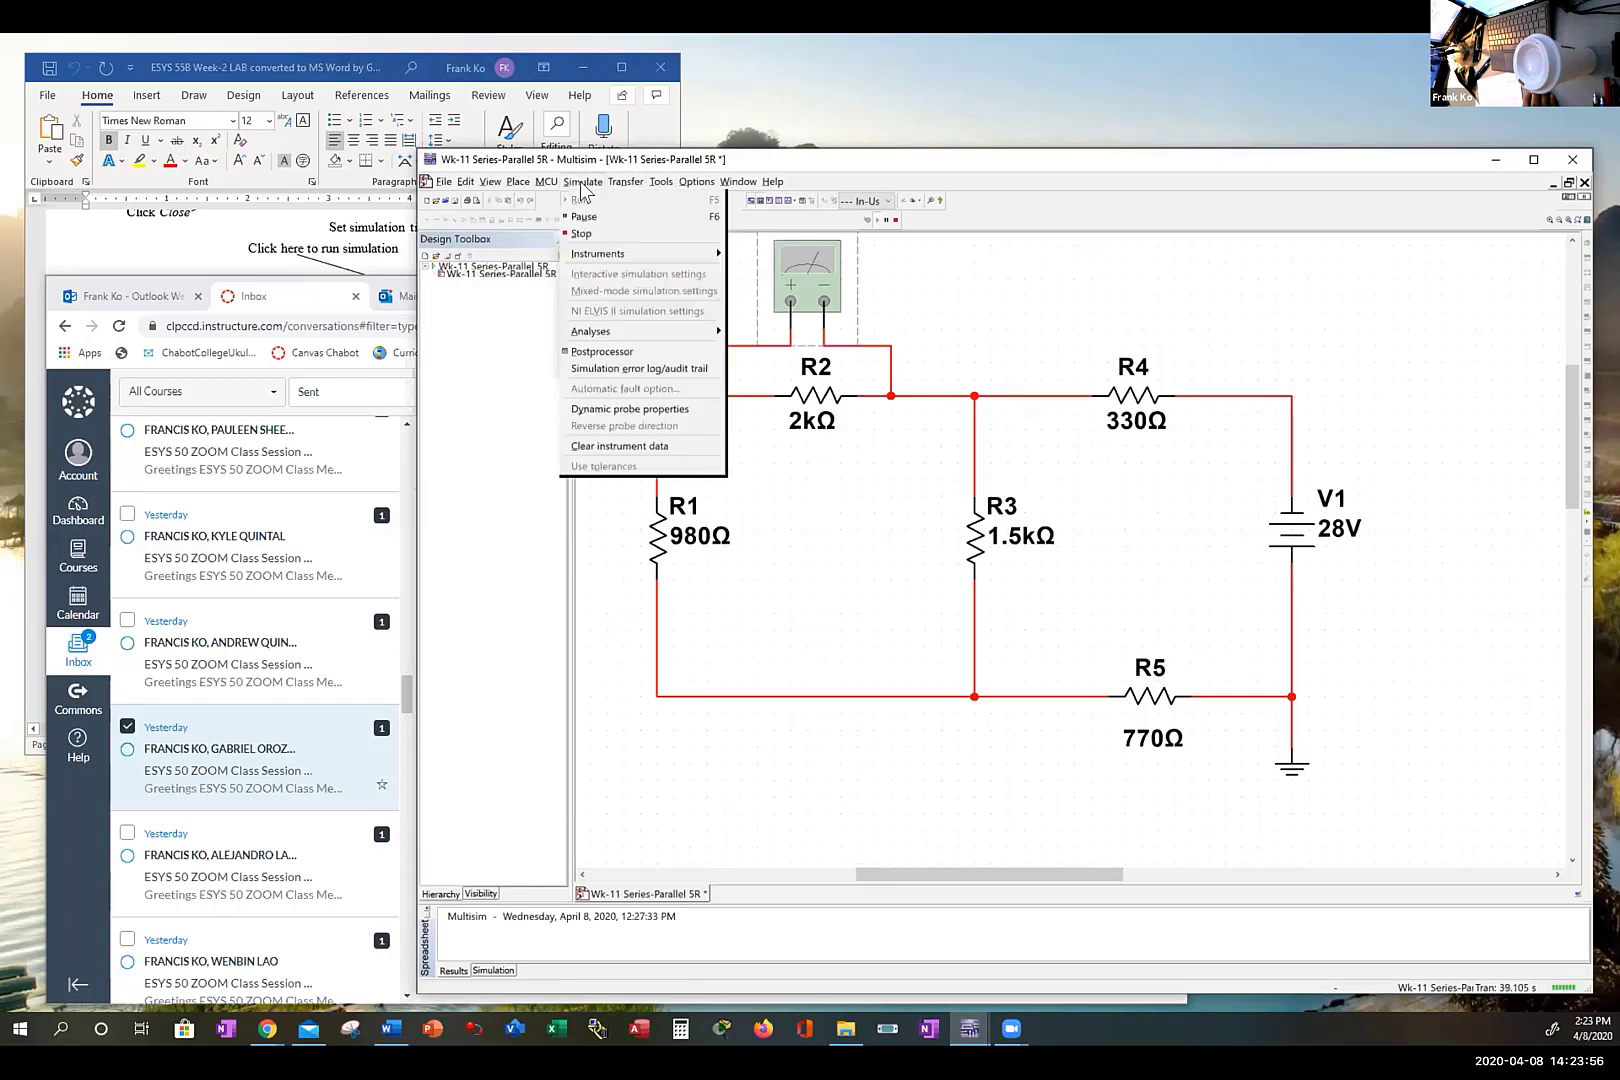
click(587, 235)
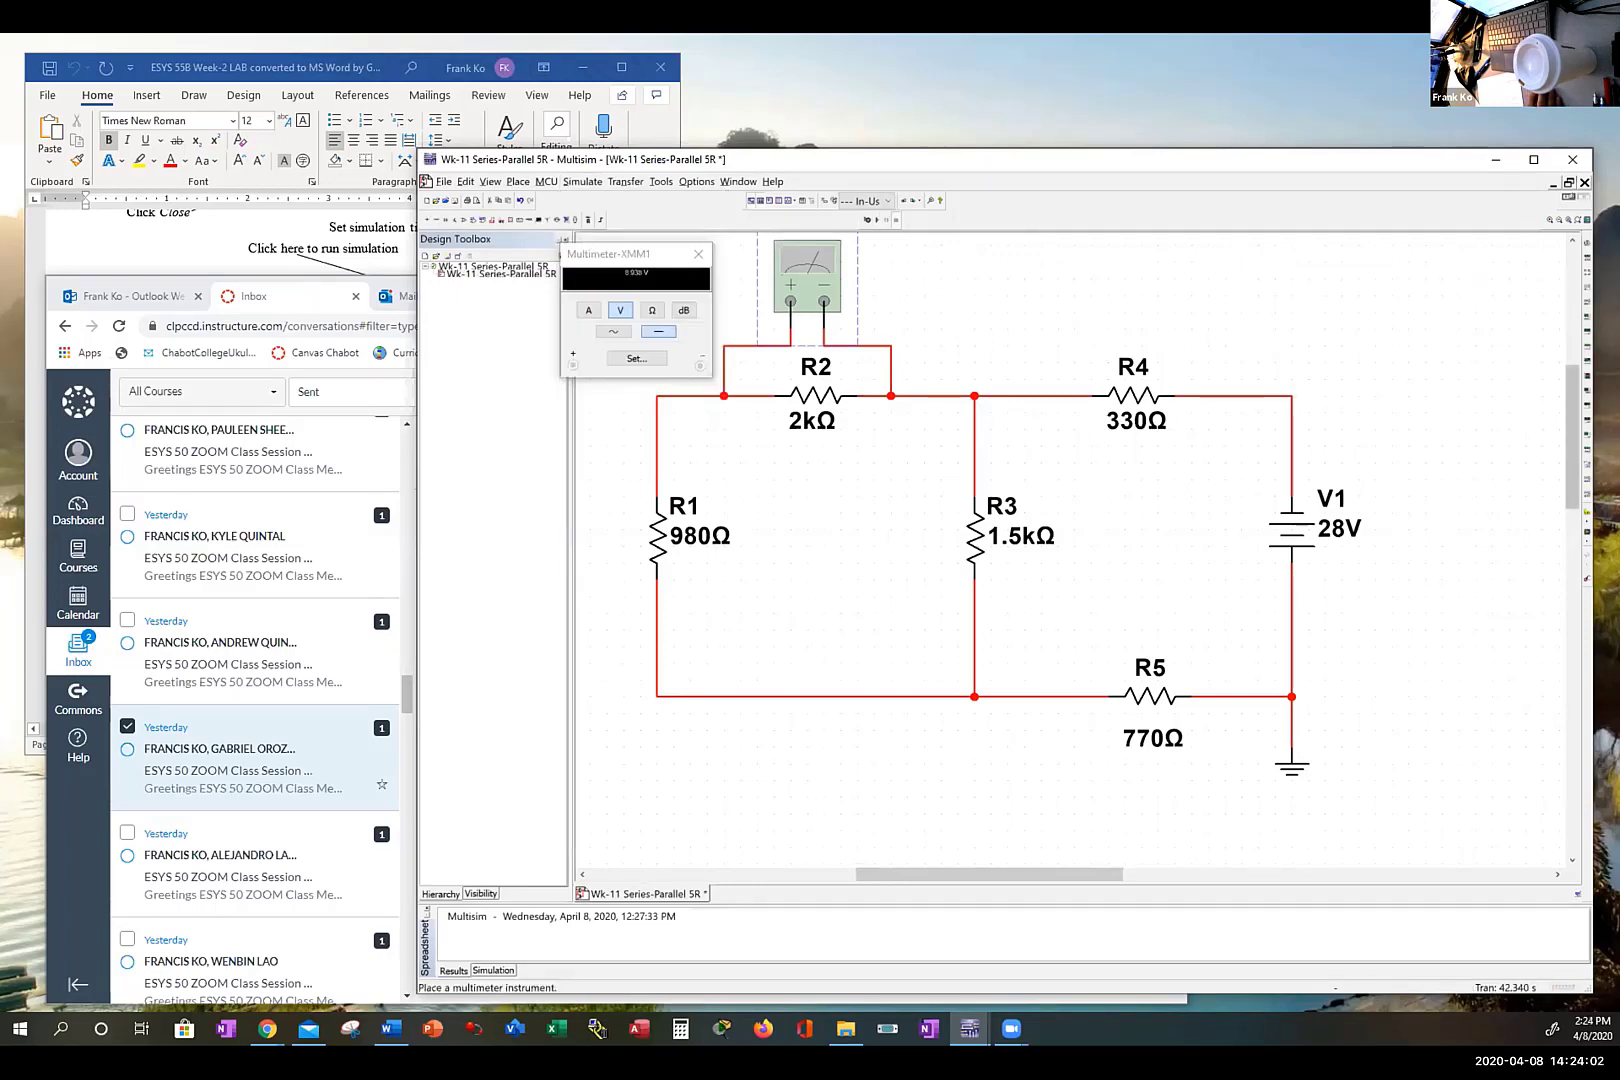
scroll(1556, 268, right, 2)
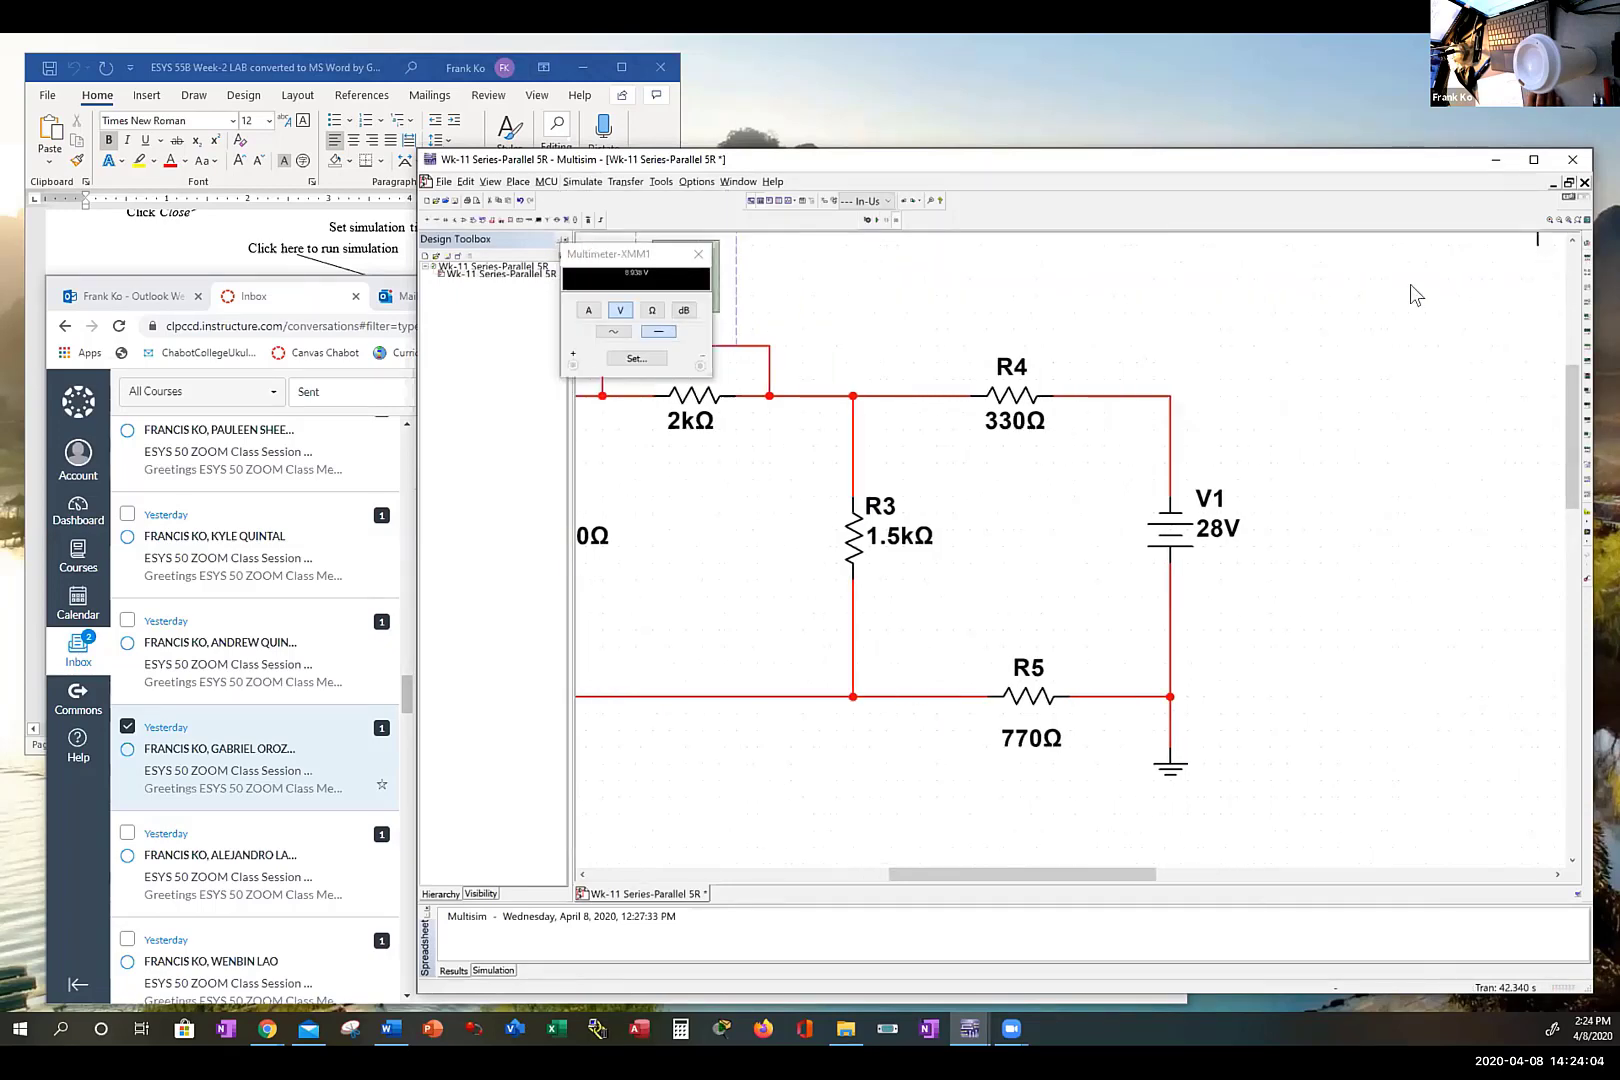
click(989, 340)
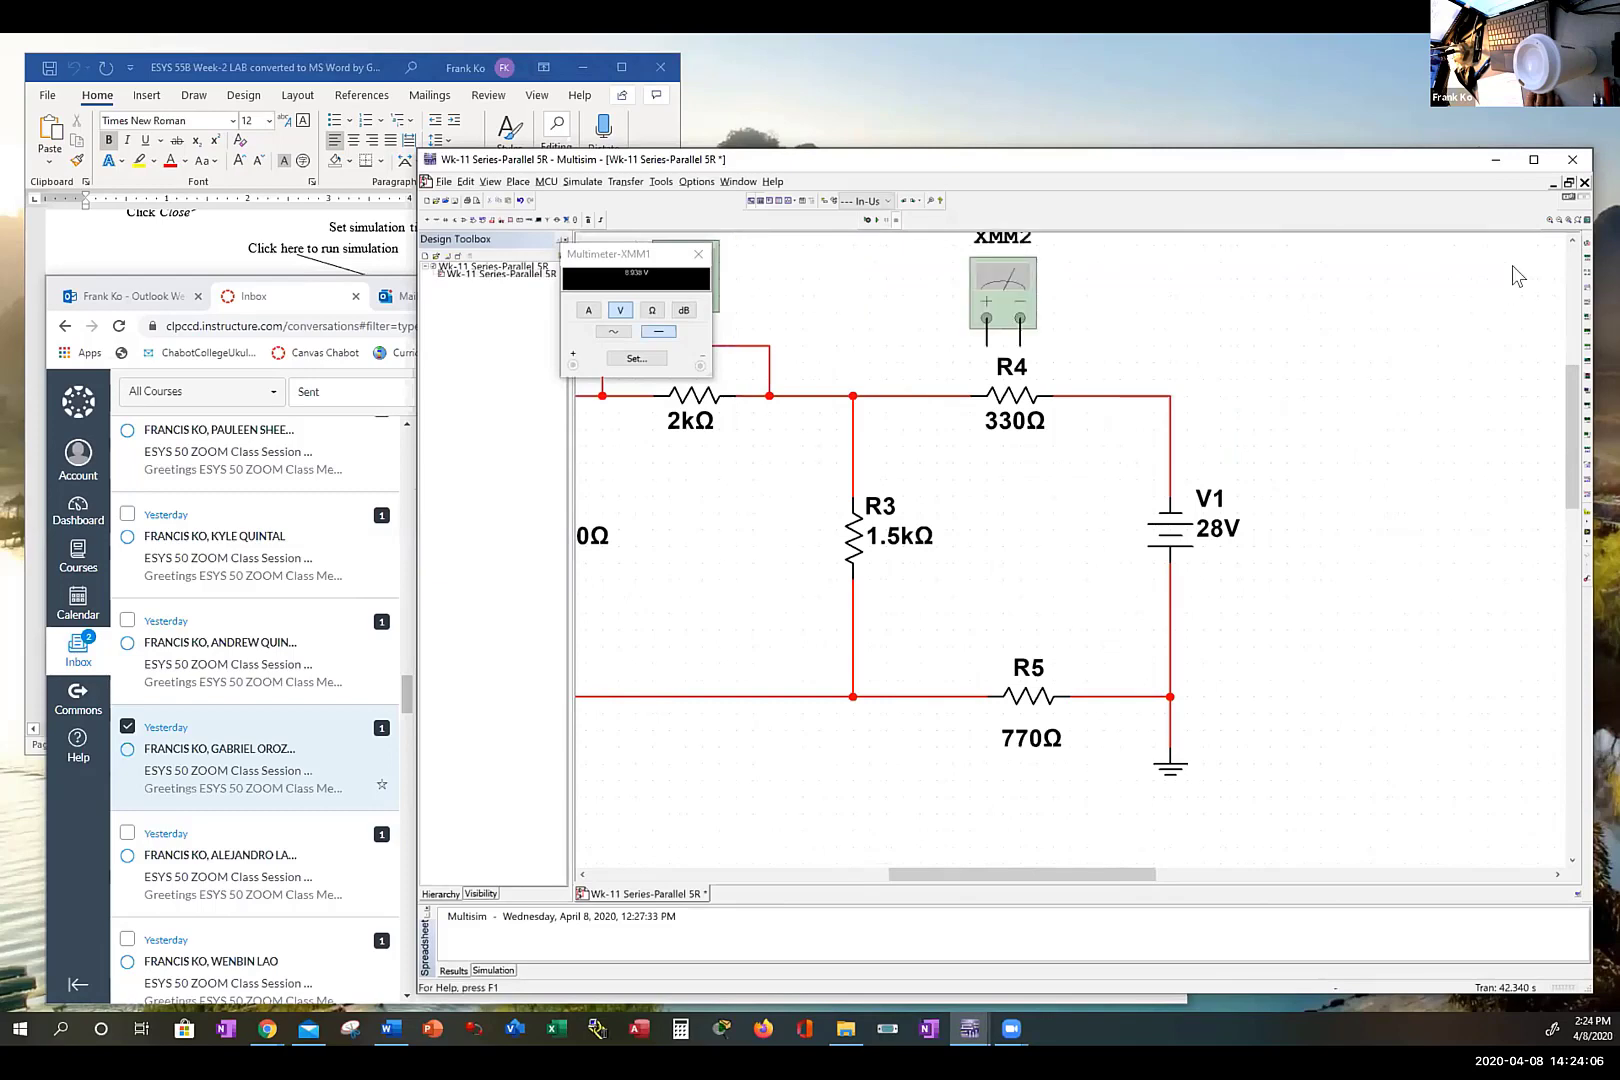
Step: Place three more multimeters: one above R5, one to the left of R3 and one to the left of R1
click(1587, 262)
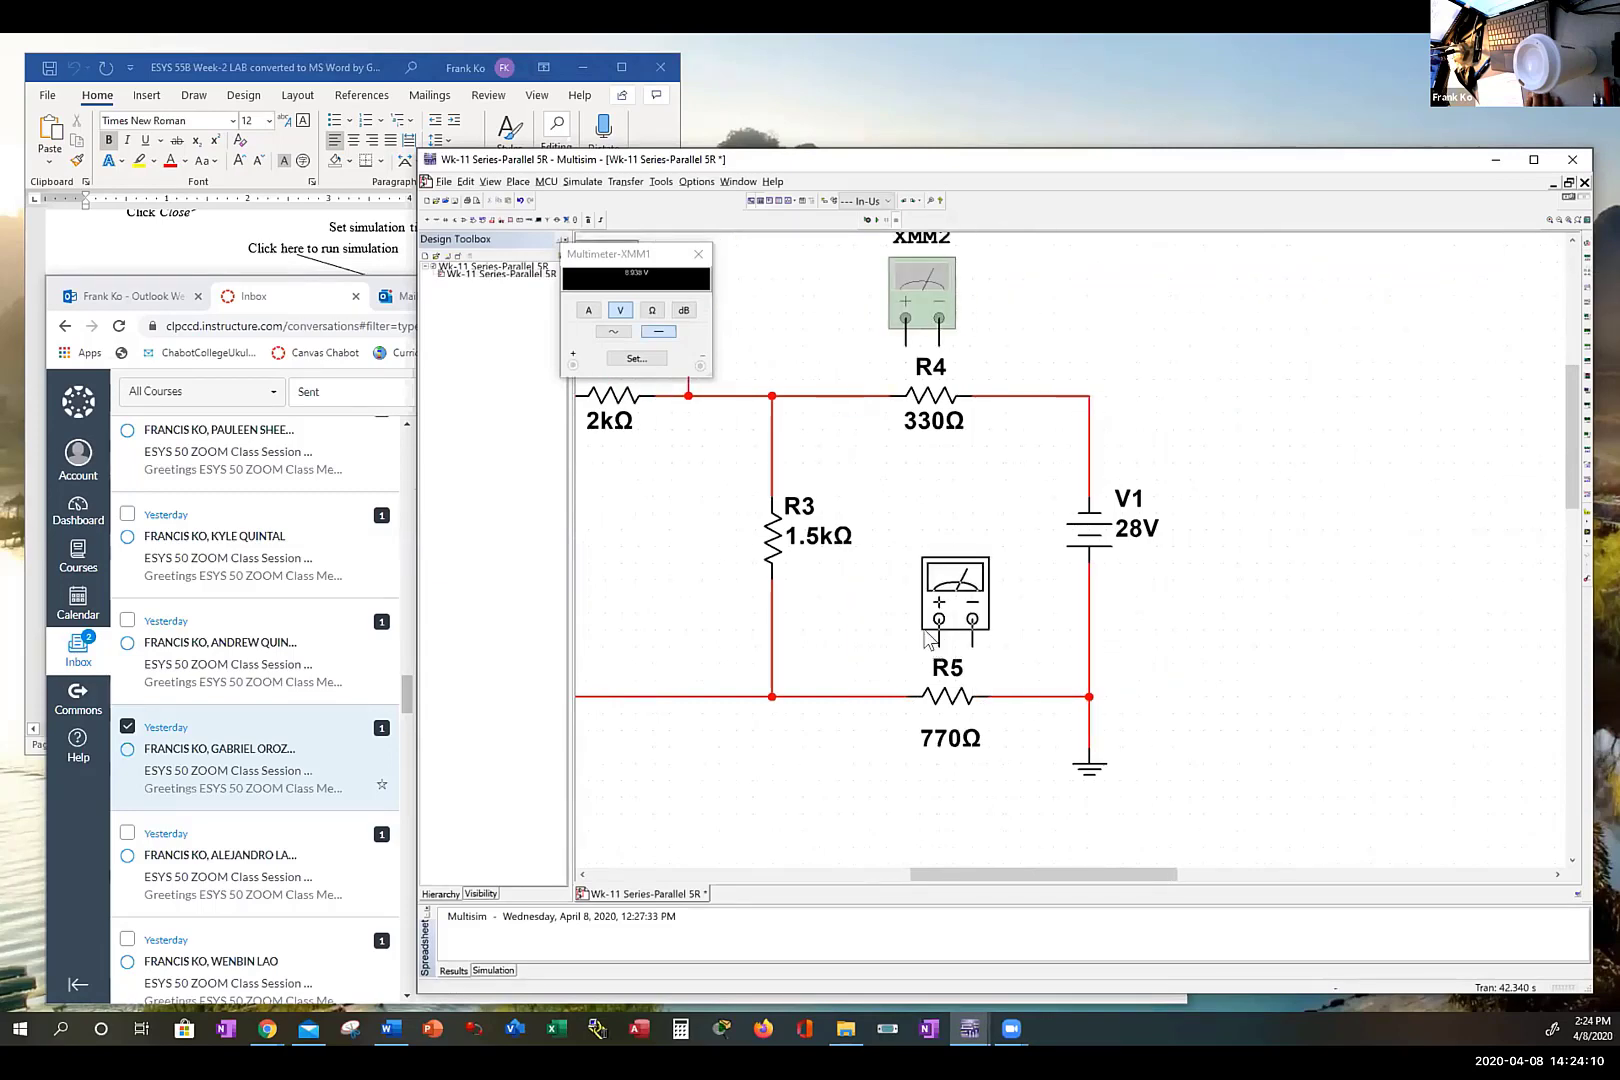
key(Escape)
click(937, 640)
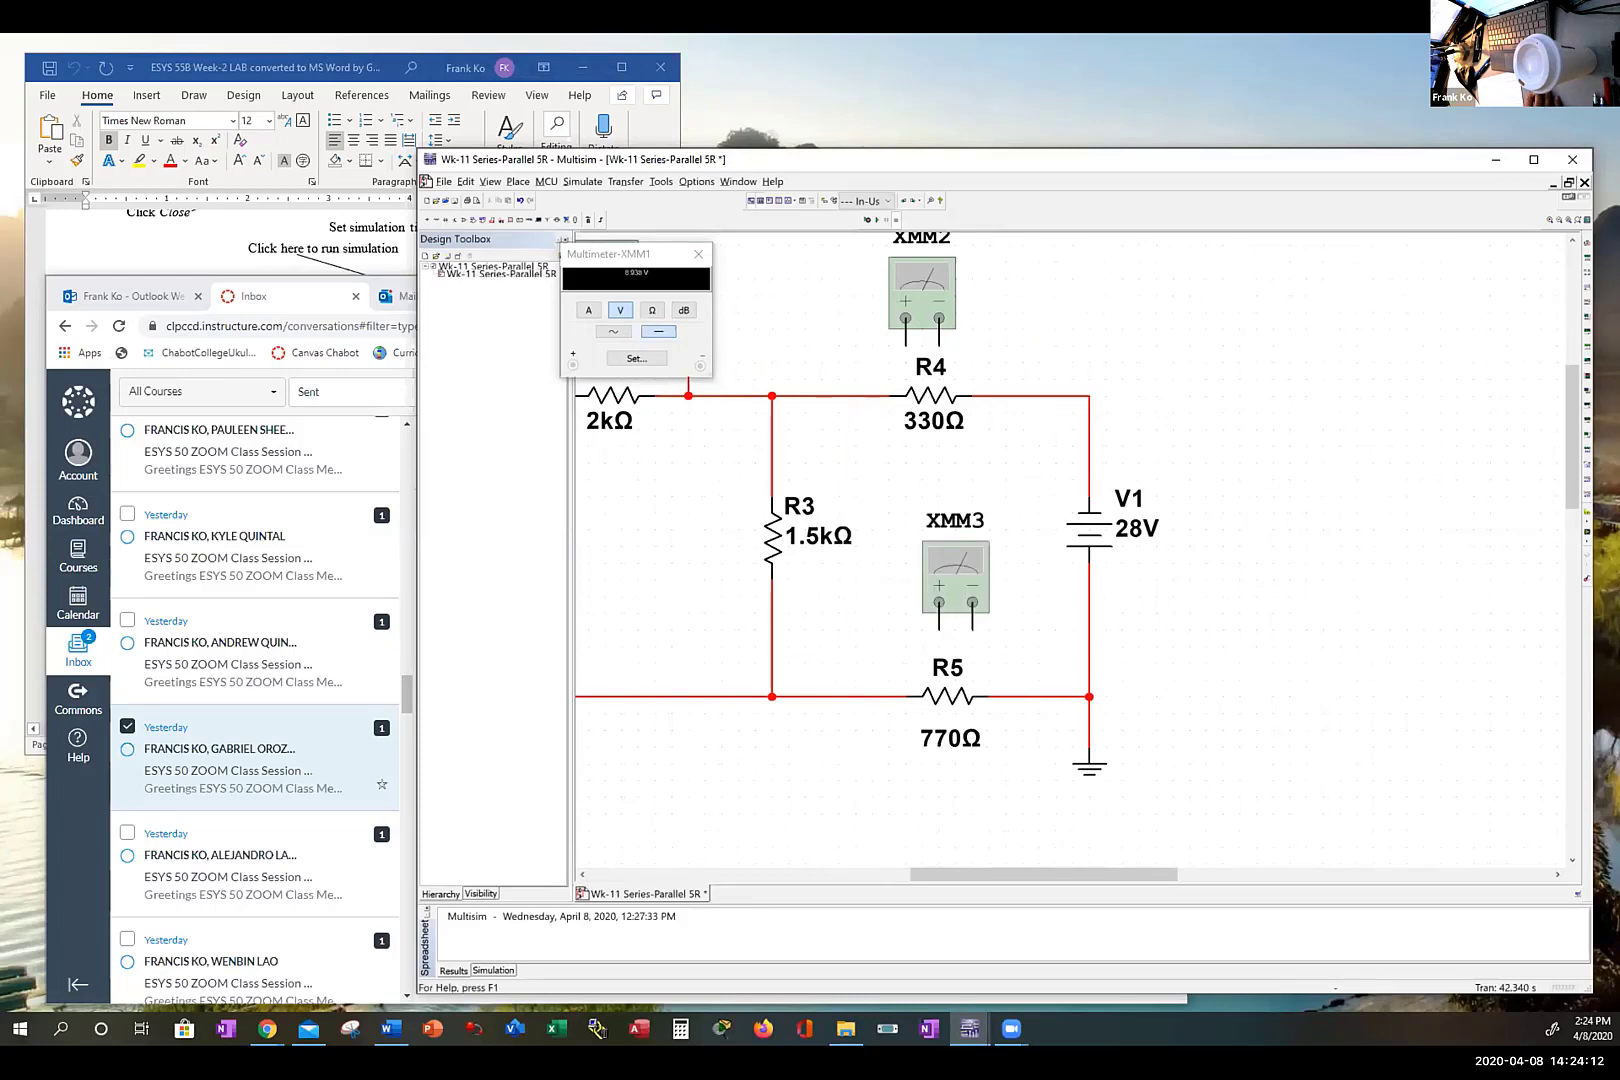
click(1587, 243)
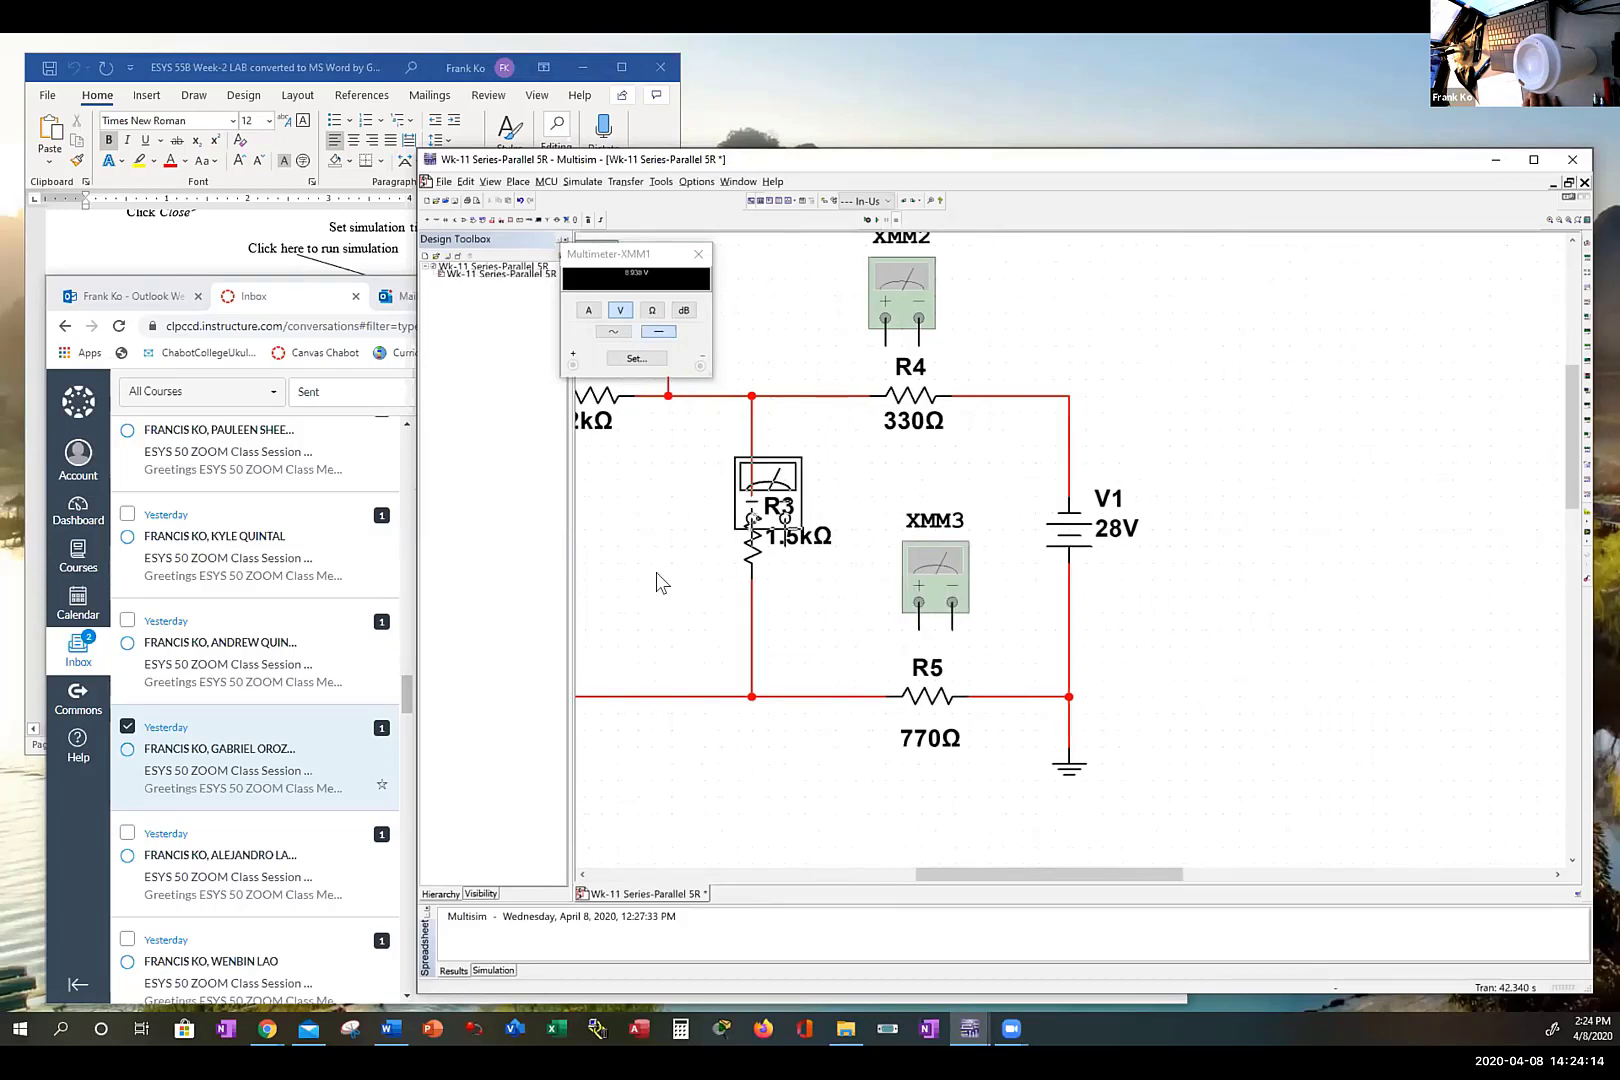
click(643, 568)
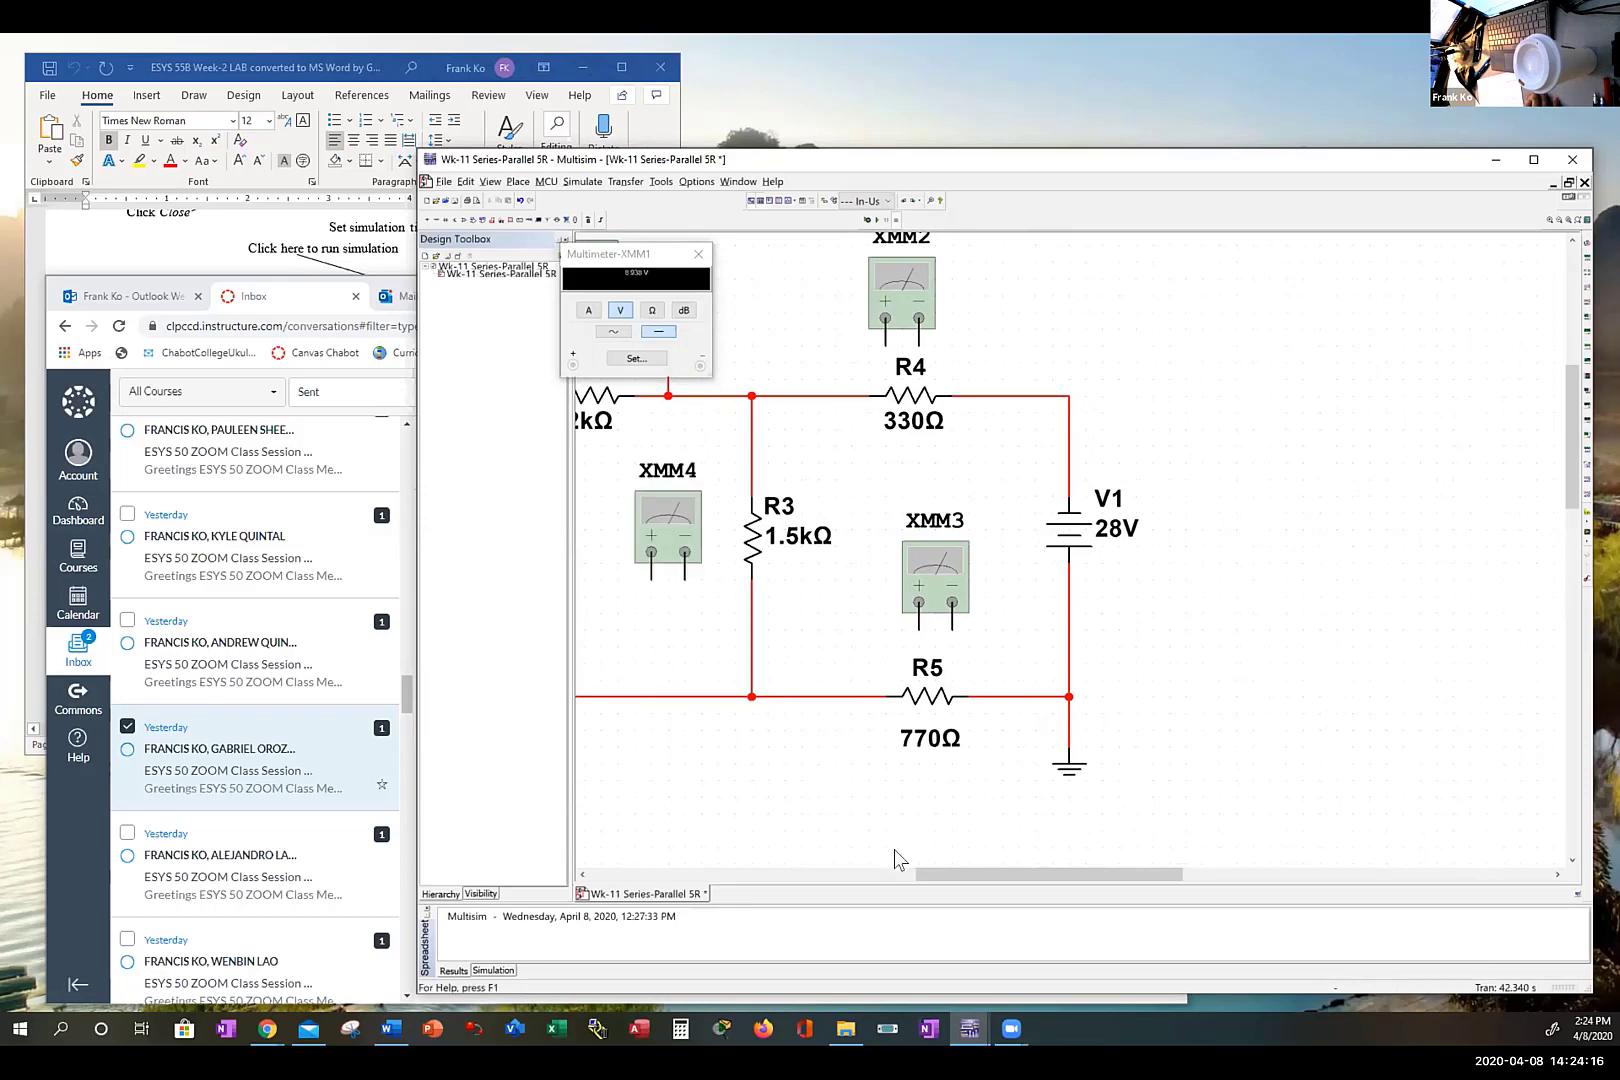
click(1587, 243)
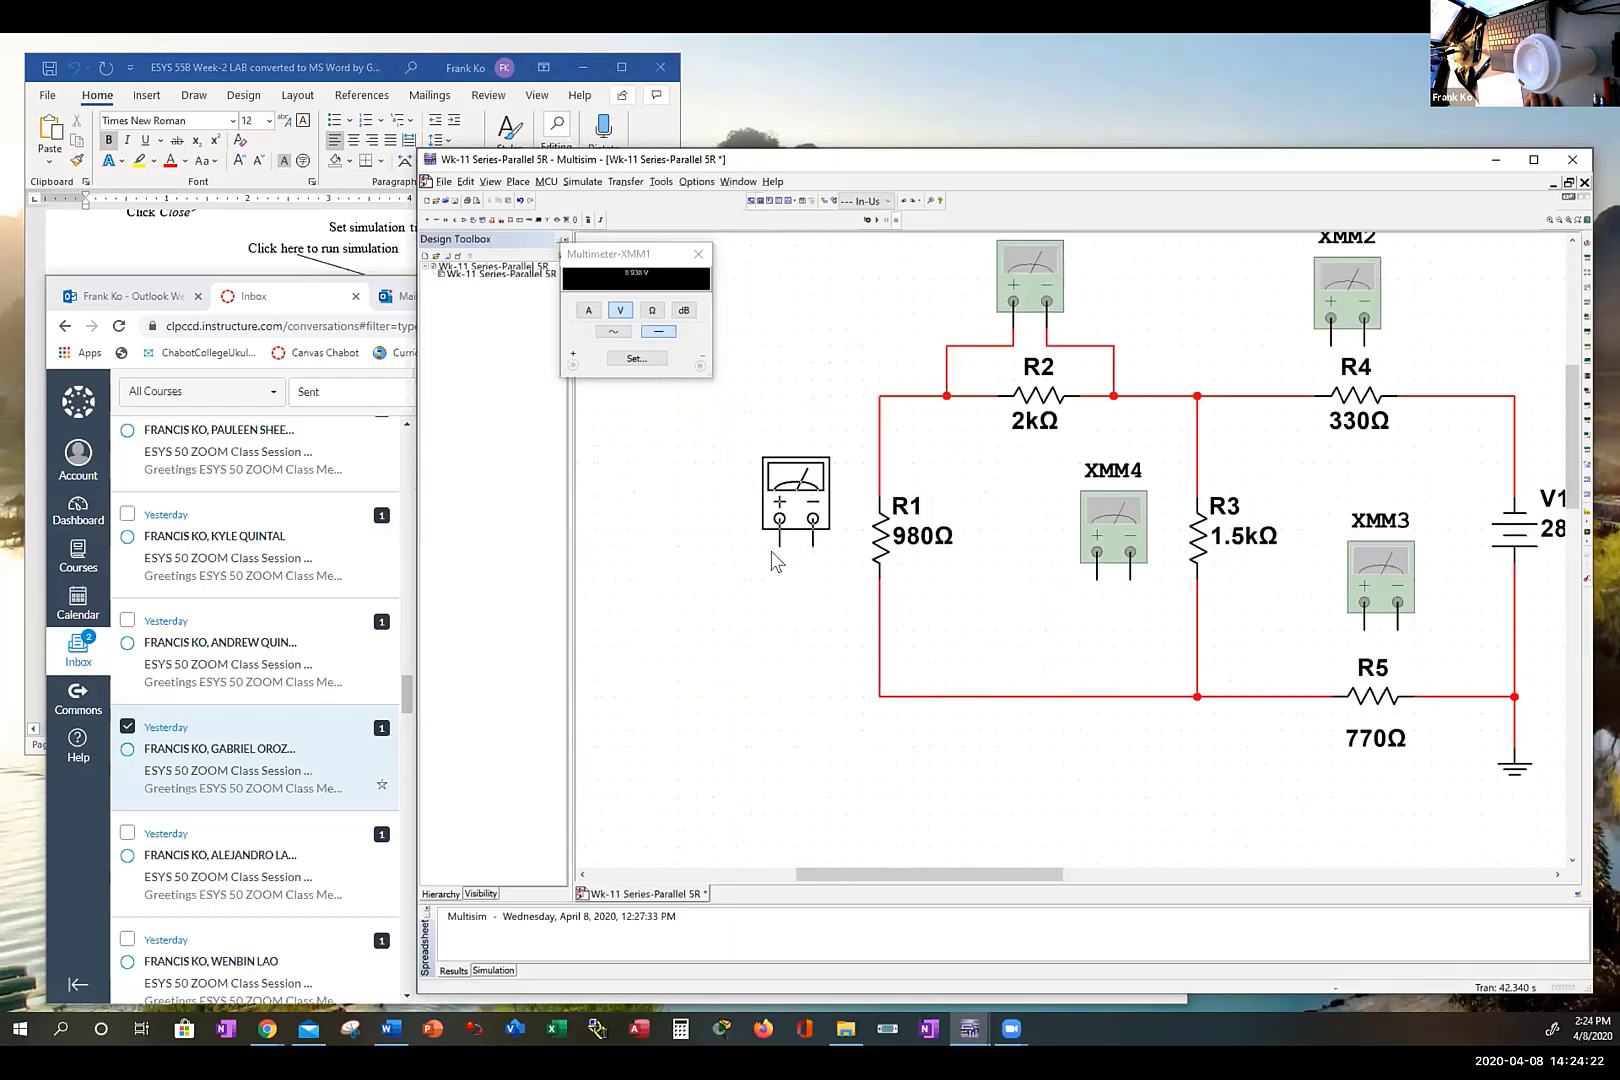
click(774, 556)
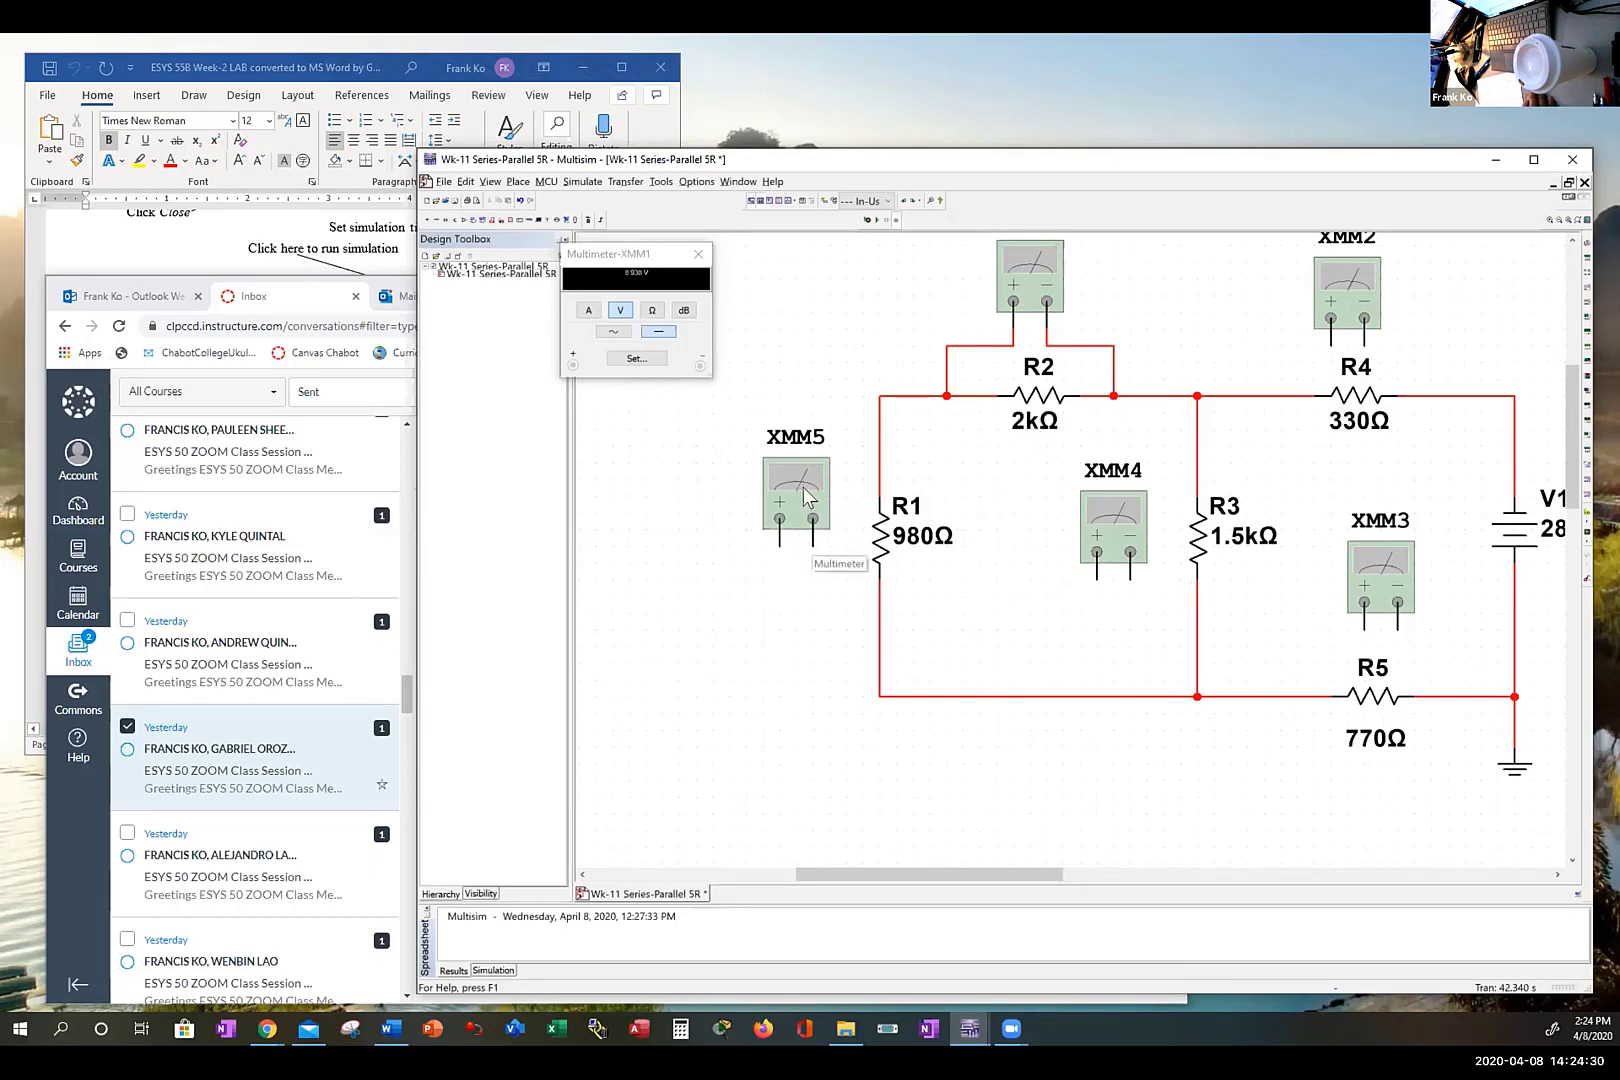
Step: Raise XMM5 slightly and wire it across R1, negative terminal to the wire above R1 and positive terminal to the wire below
drag(804, 493, 804, 460)
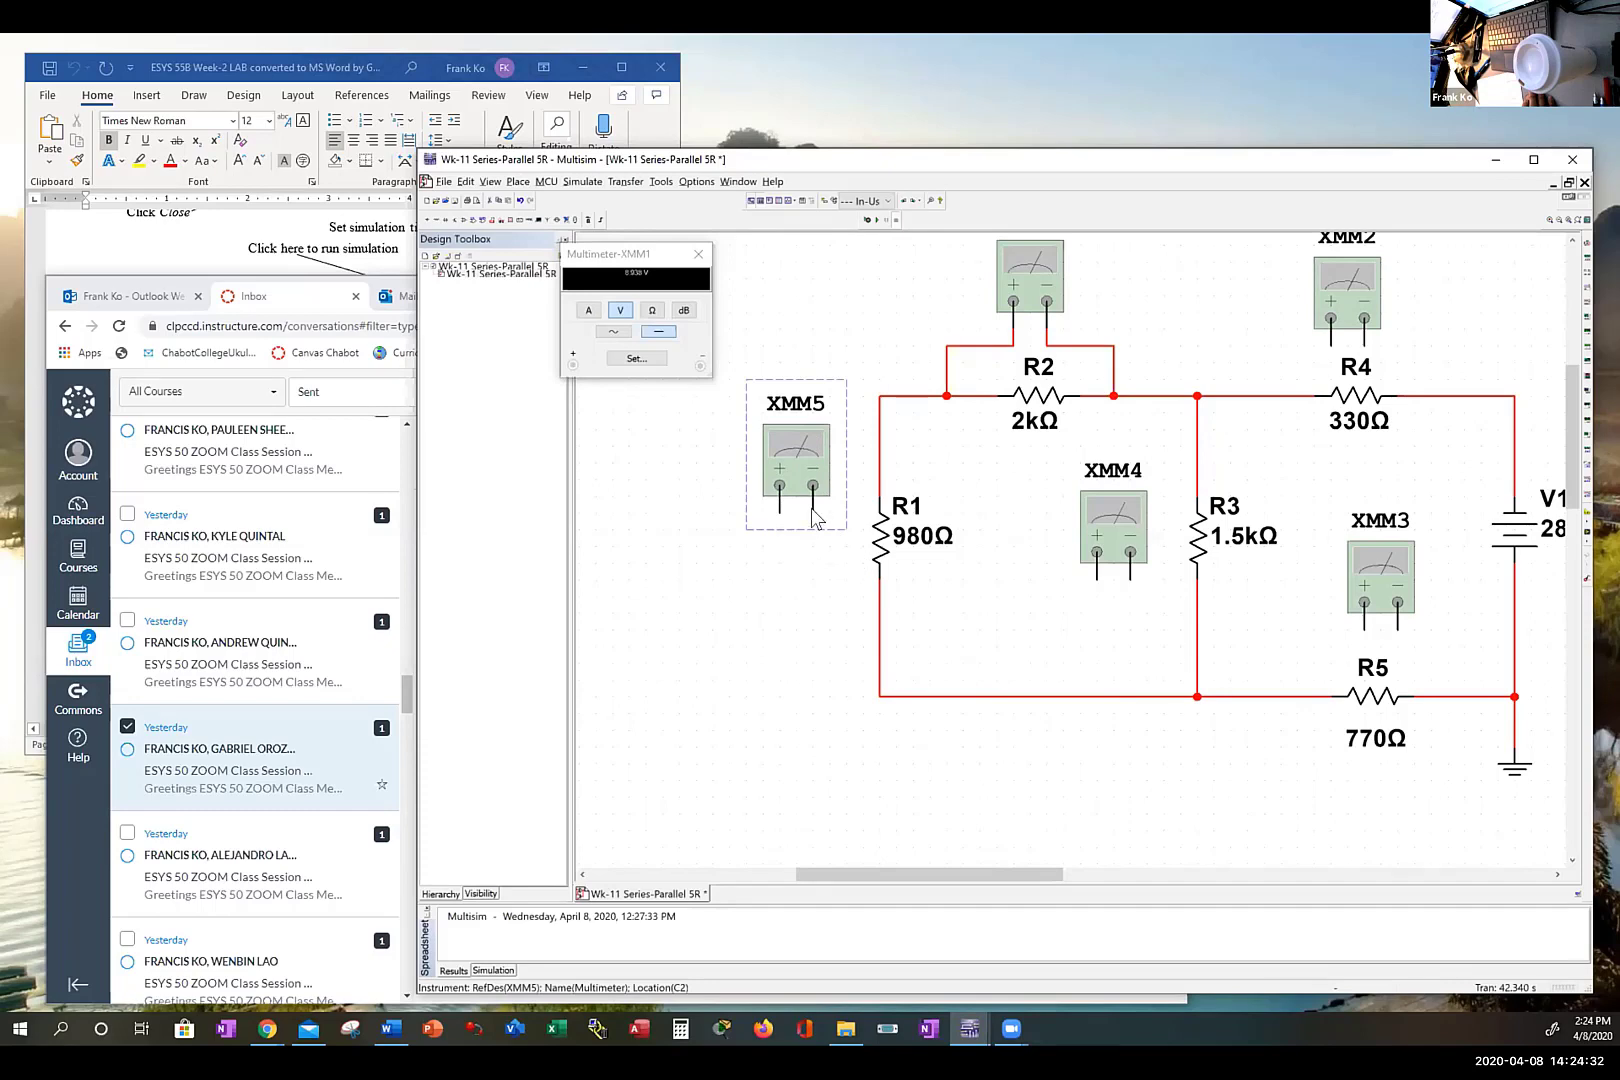
click(807, 506)
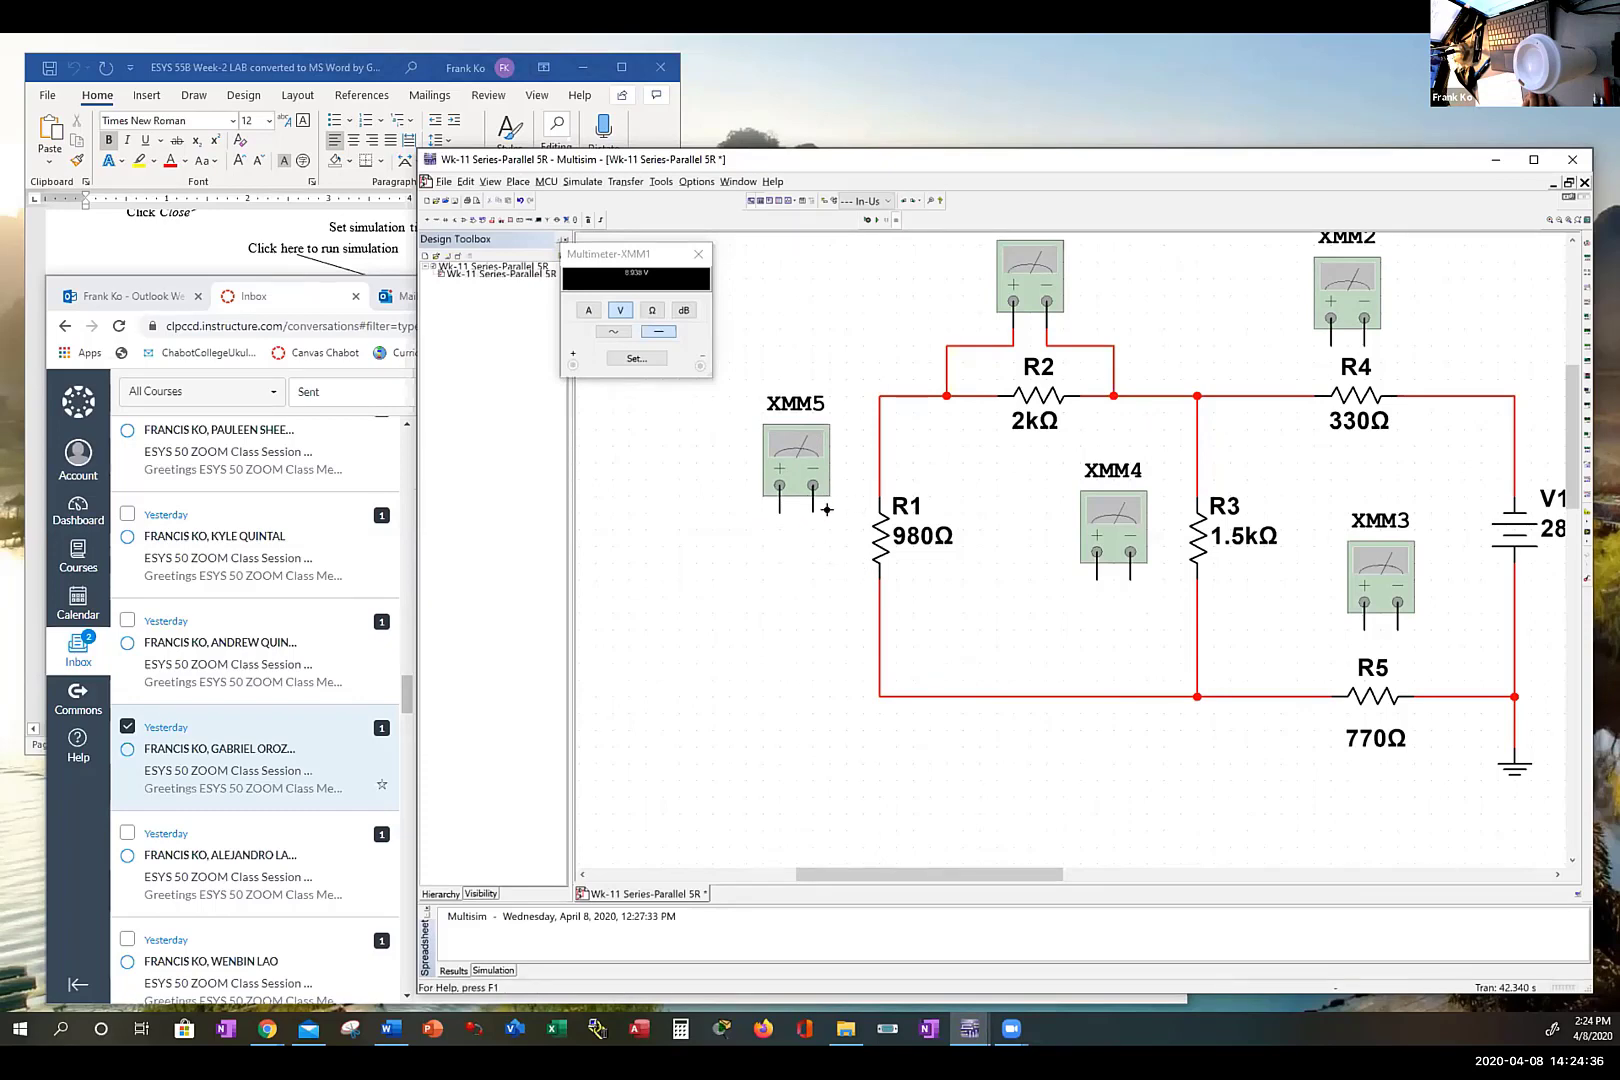
click(827, 509)
click(878, 445)
click(879, 612)
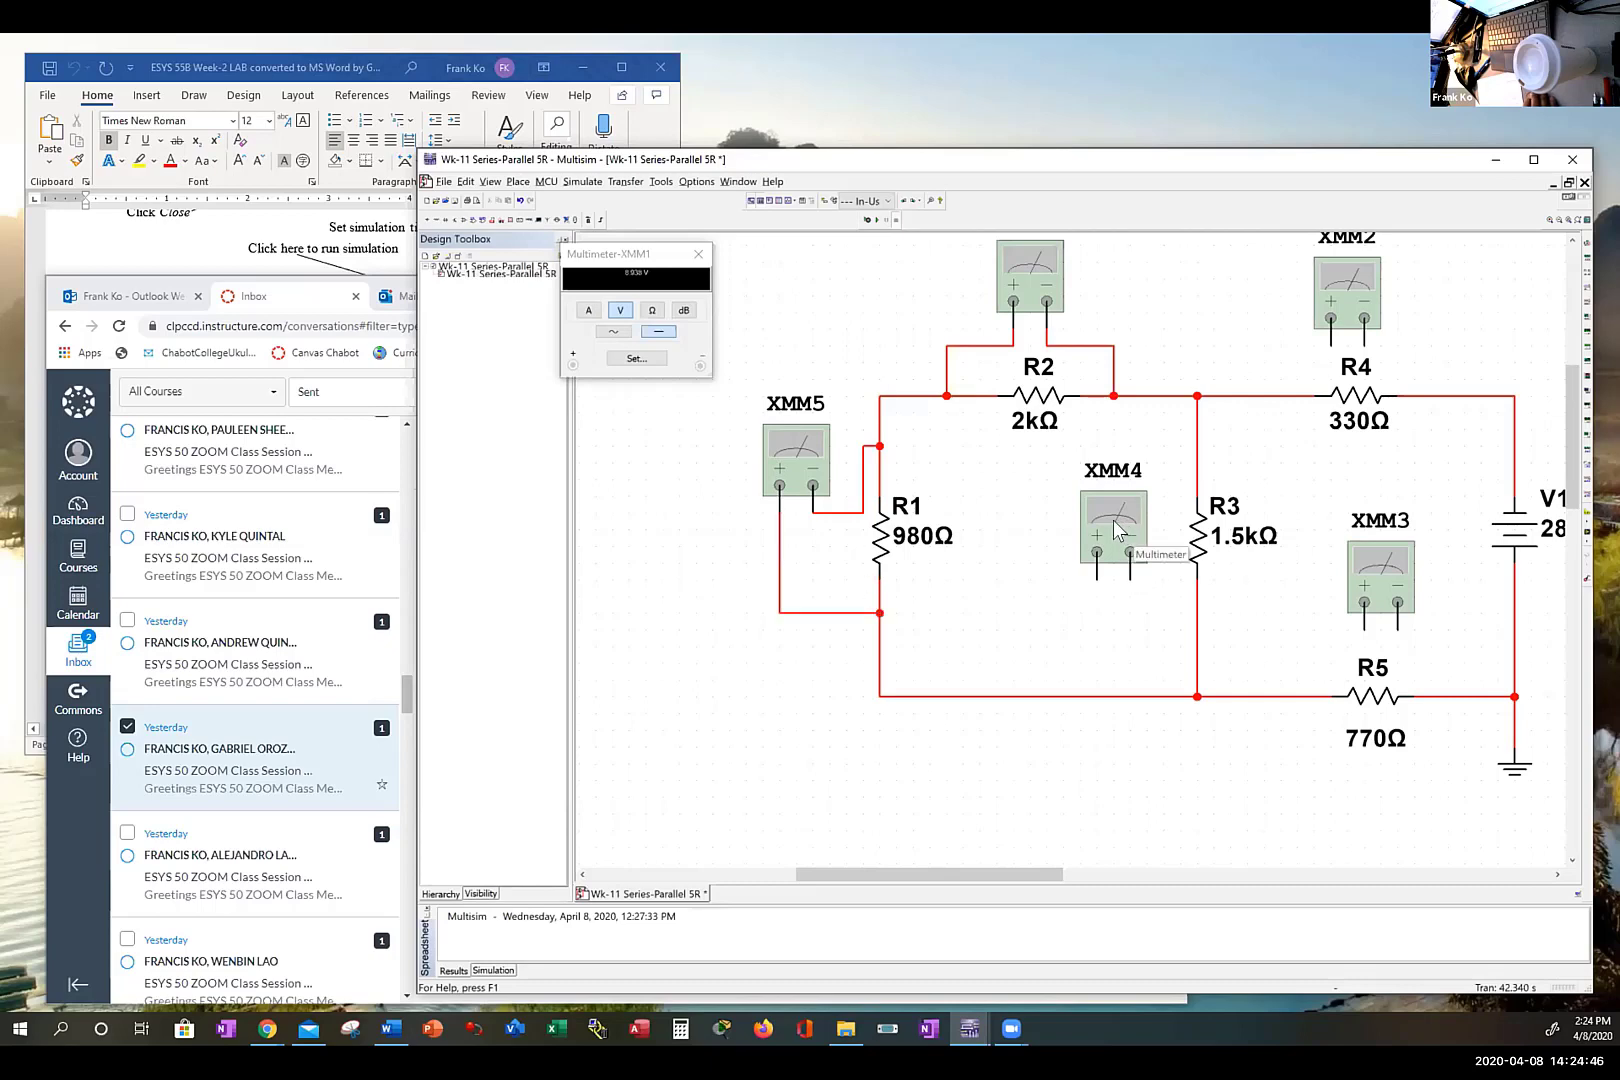
Step: Shift XMM4 slightly away from R3 and wire its negative terminal above R3 and its positive terminal below R3
drag(1116, 528, 1099, 529)
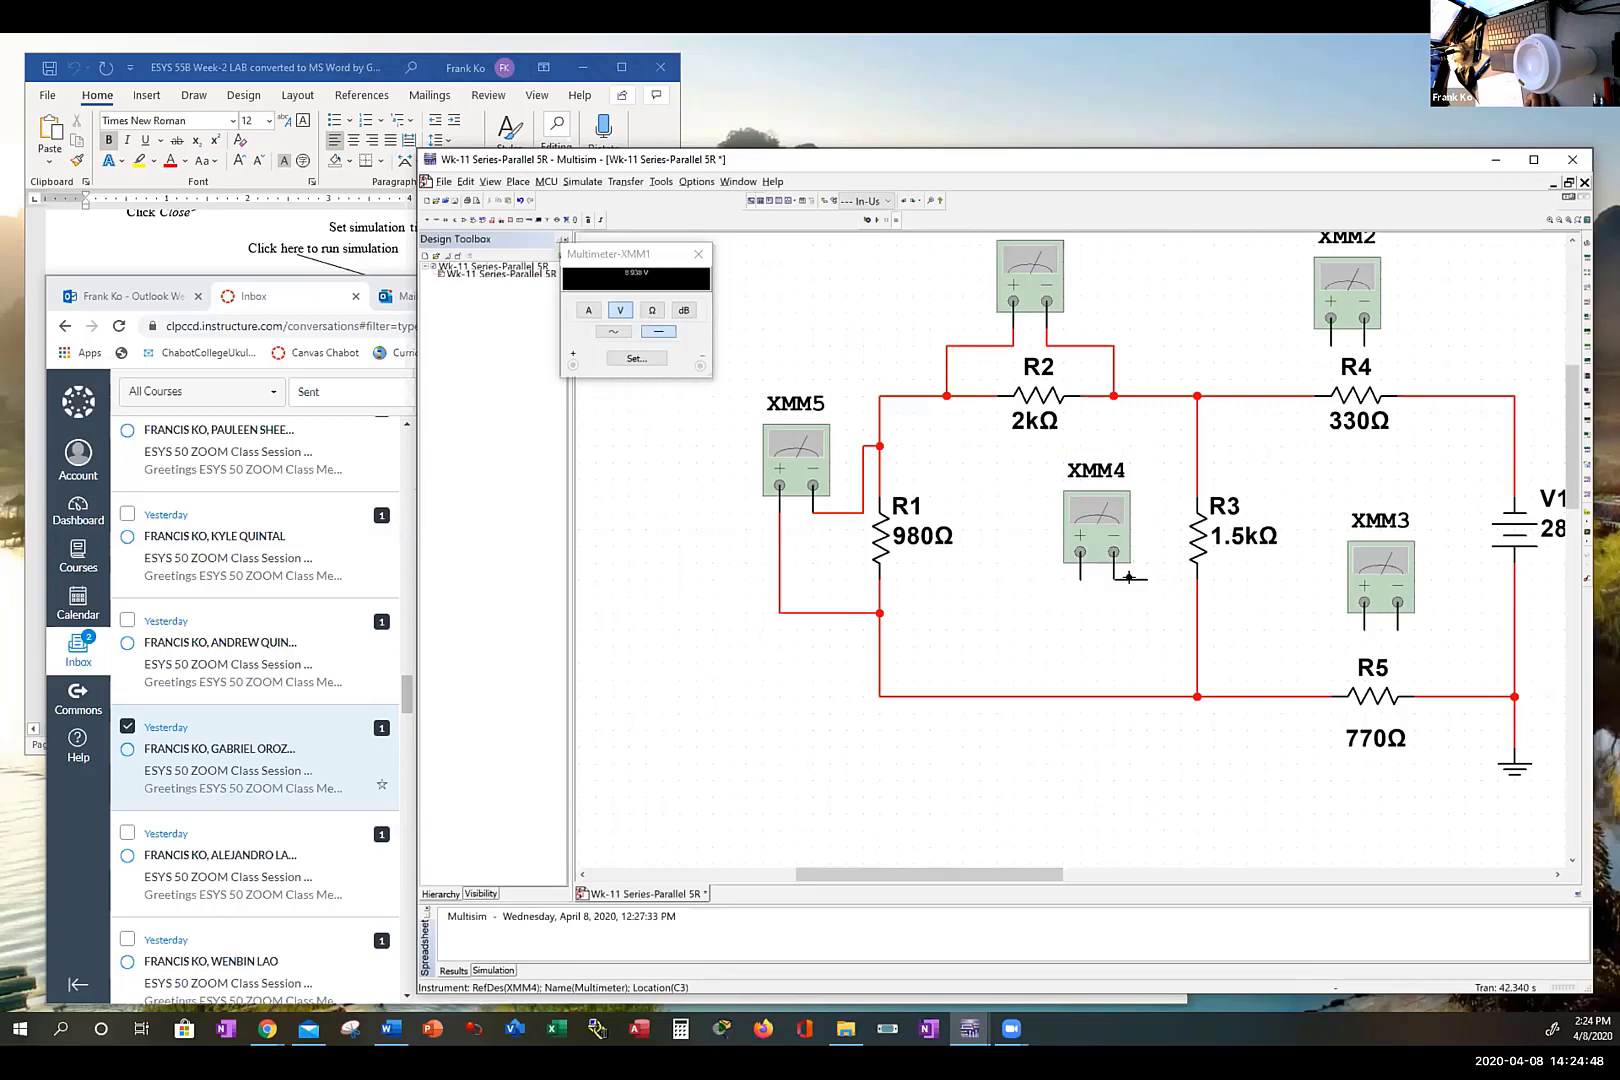
click(1197, 480)
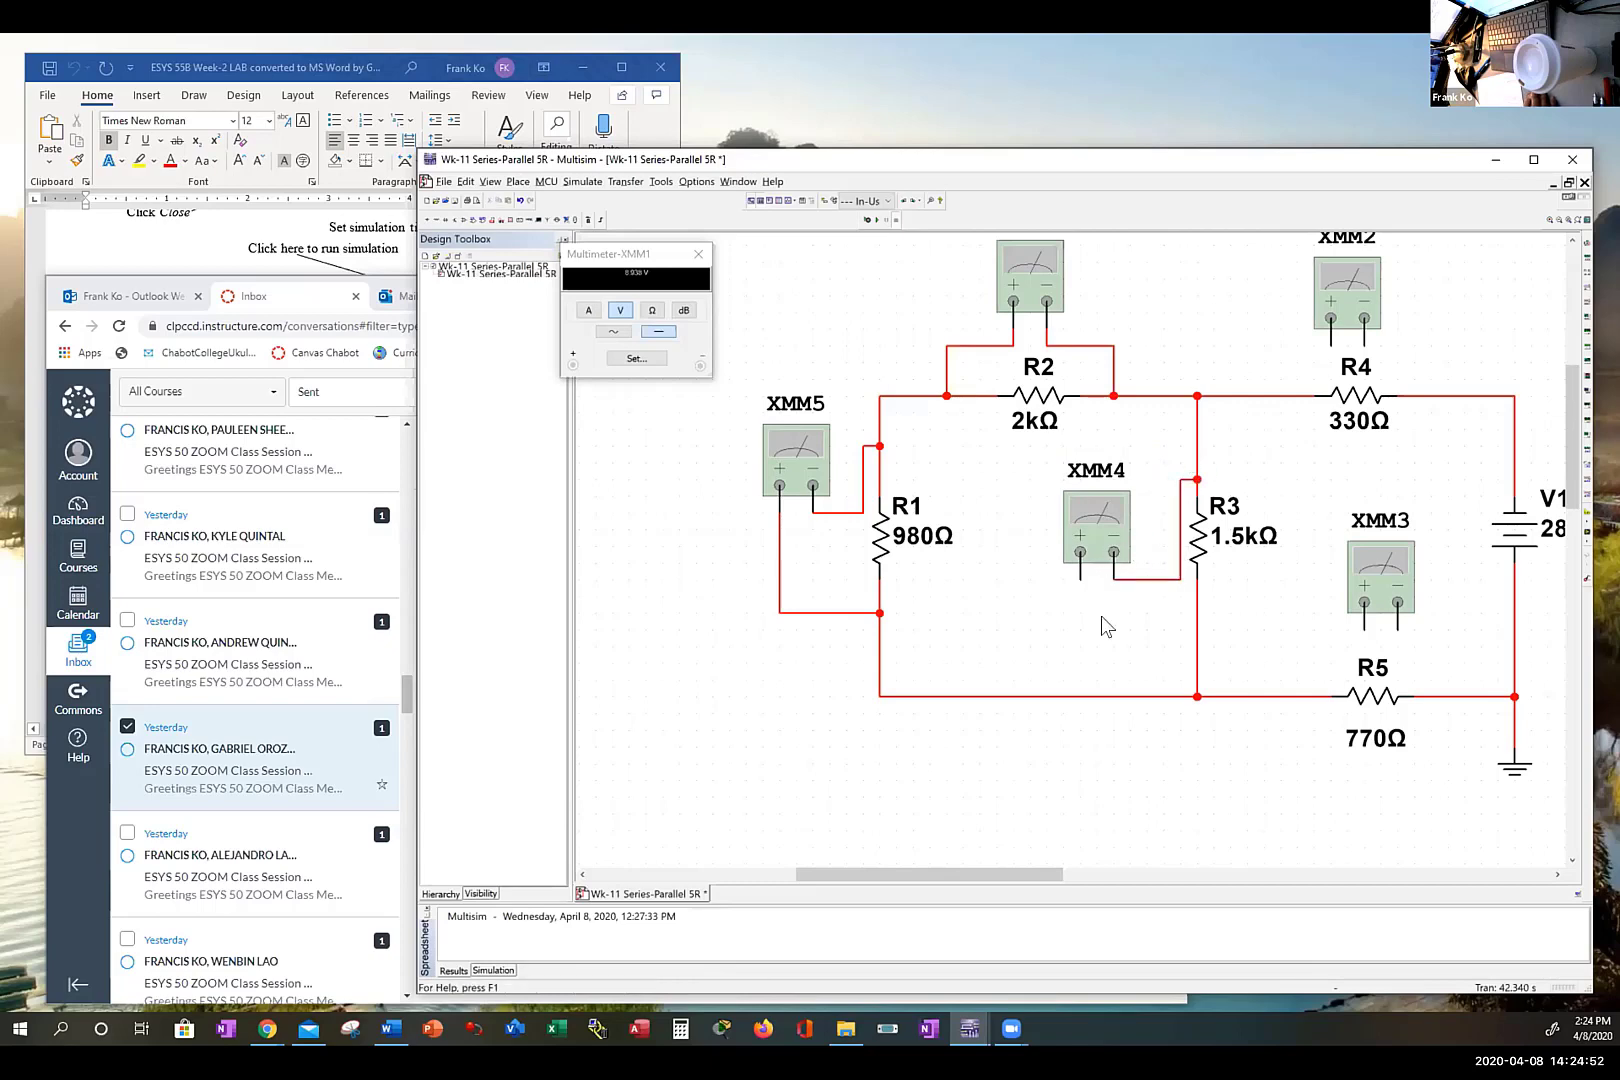
click(1080, 578)
click(1197, 646)
Step: Wire XMM2 across R4, negative terminal to the V1 side and positive to the R3 side, raising the negative lead clear of the R4 label
click(1364, 336)
click(1430, 395)
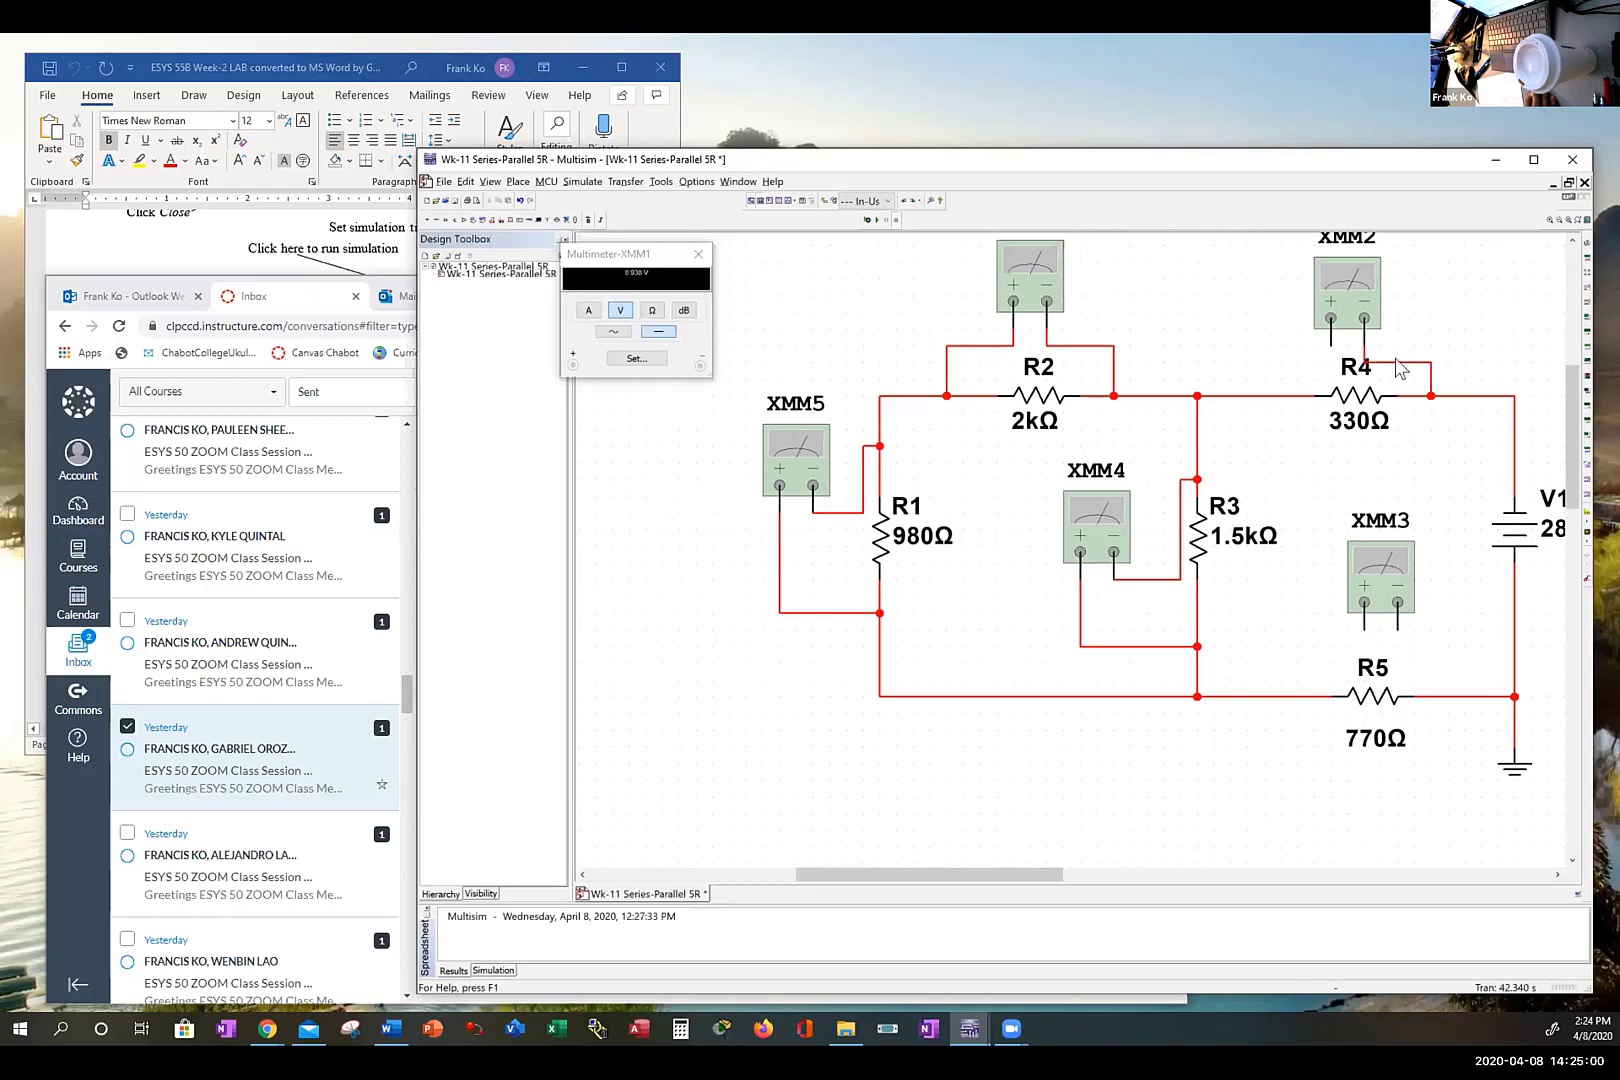
drag(1400, 363, 1400, 346)
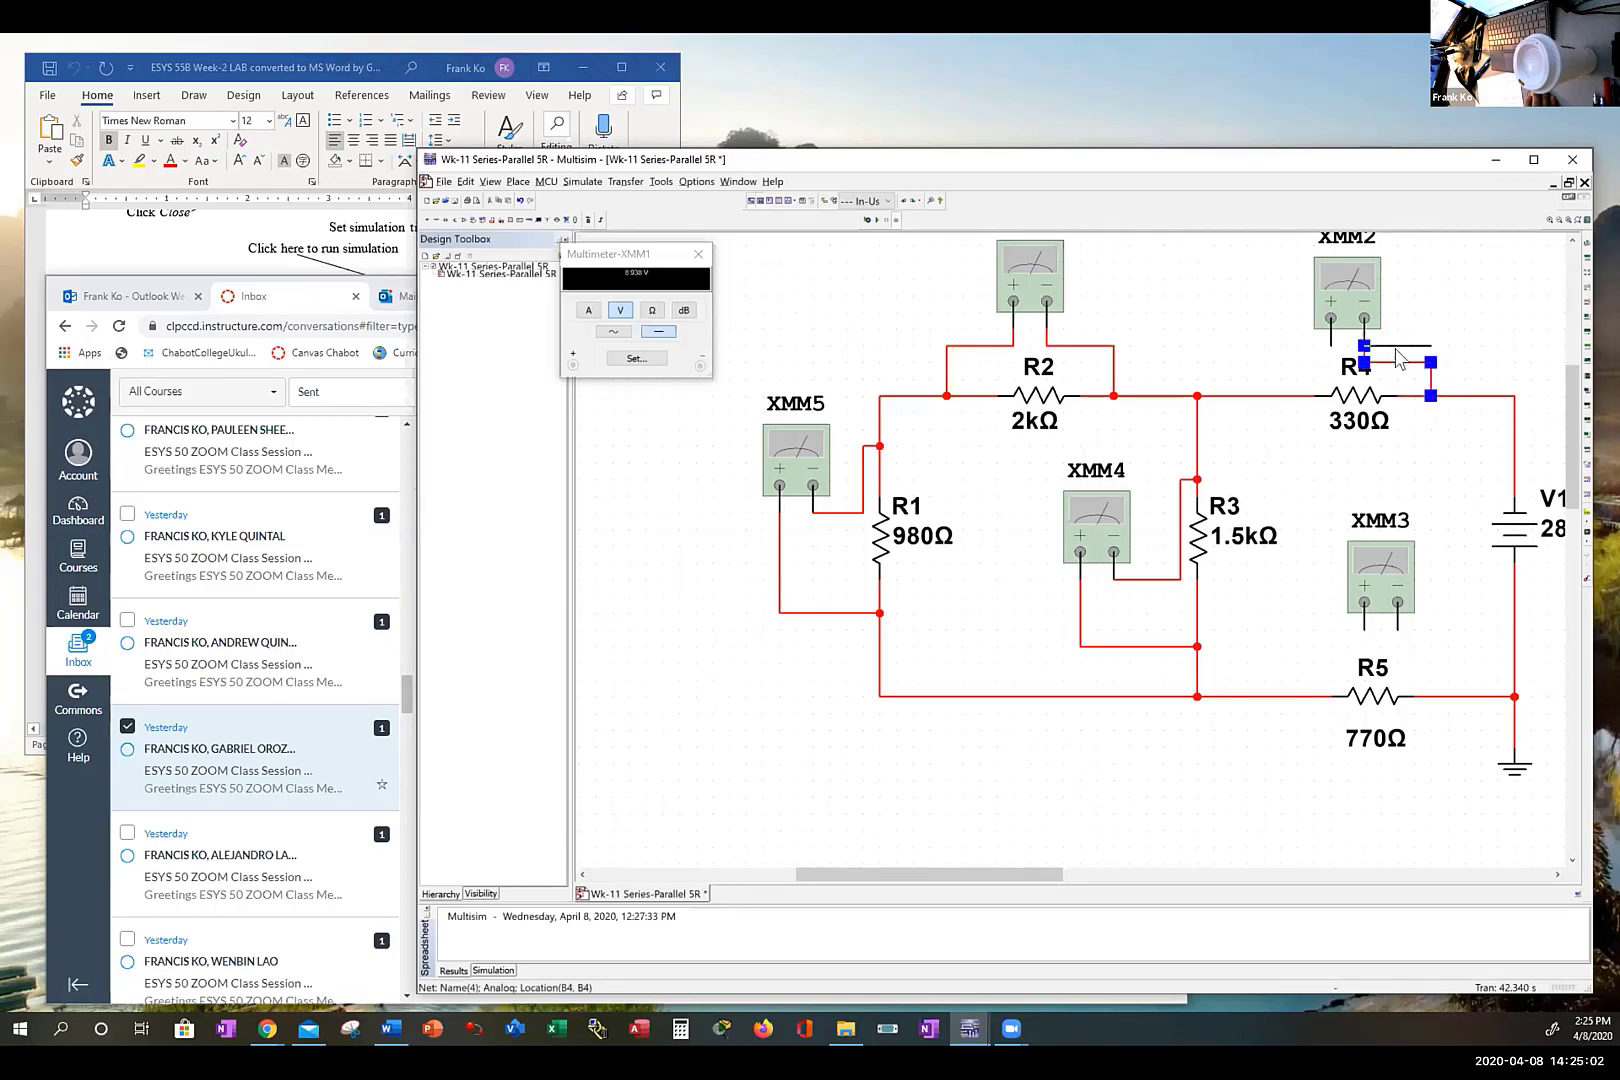
click(1318, 337)
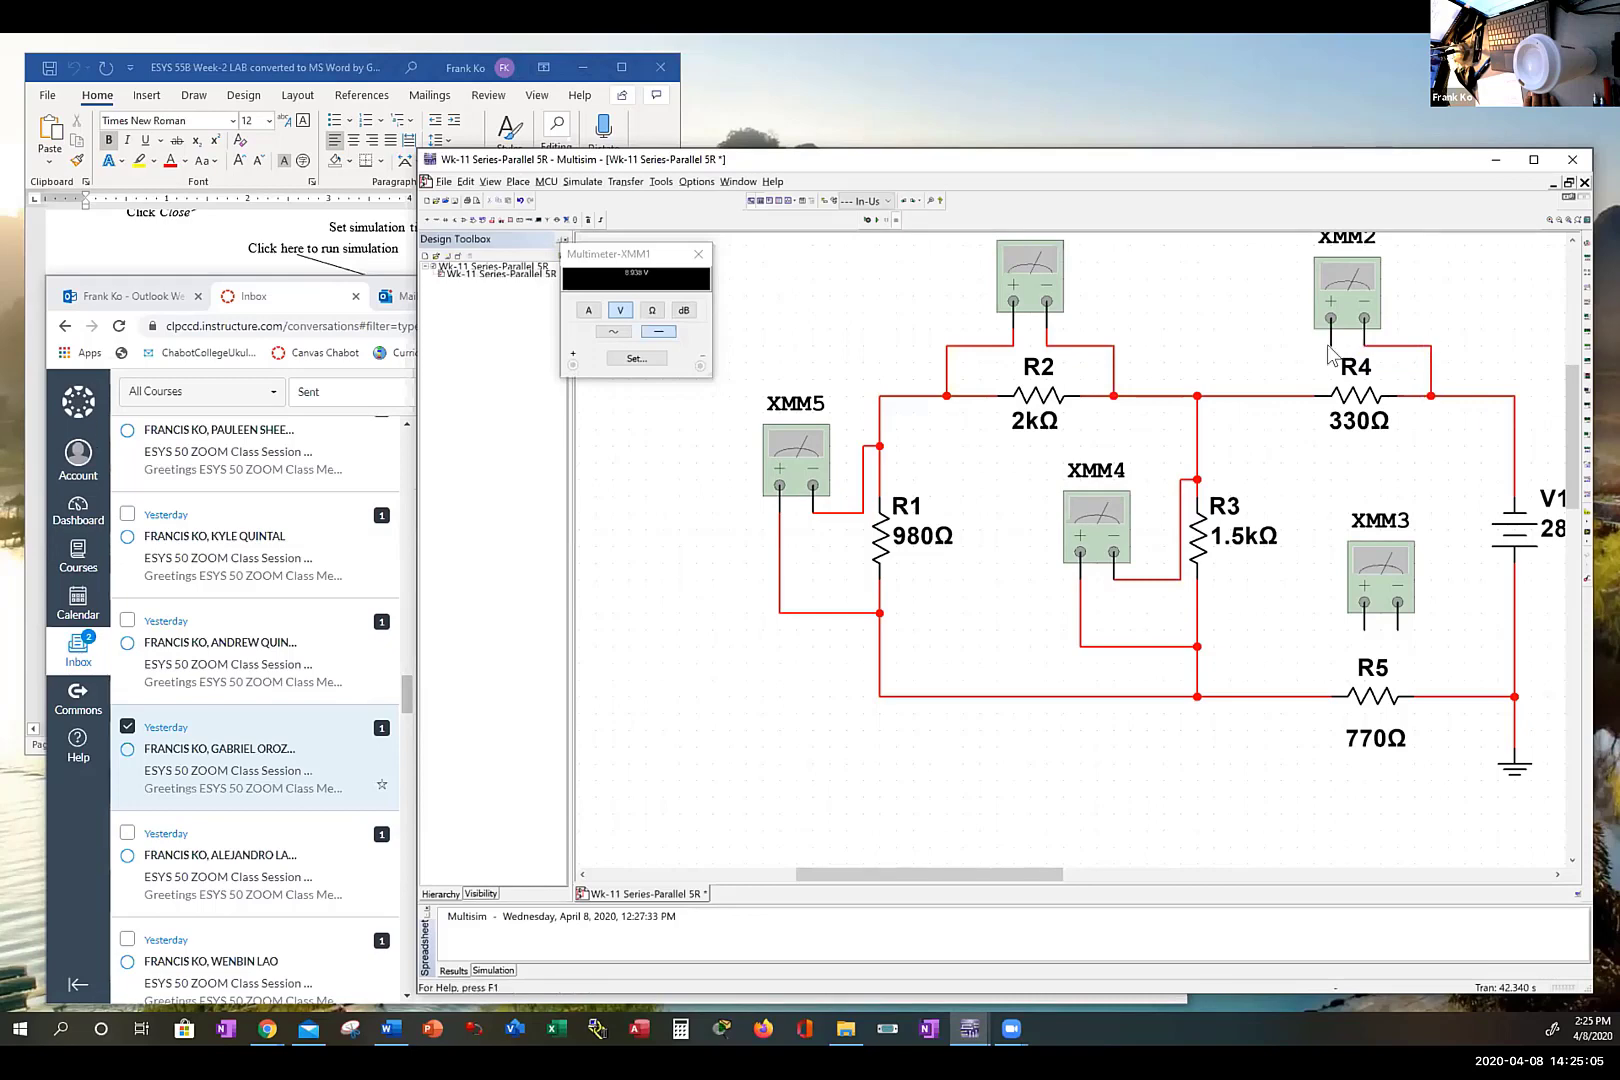
click(1281, 396)
Step: Wire XMM3's negative terminal to the R3 side of R5, move XMM3 up slightly and raise the lead above the R5 label
click(1395, 621)
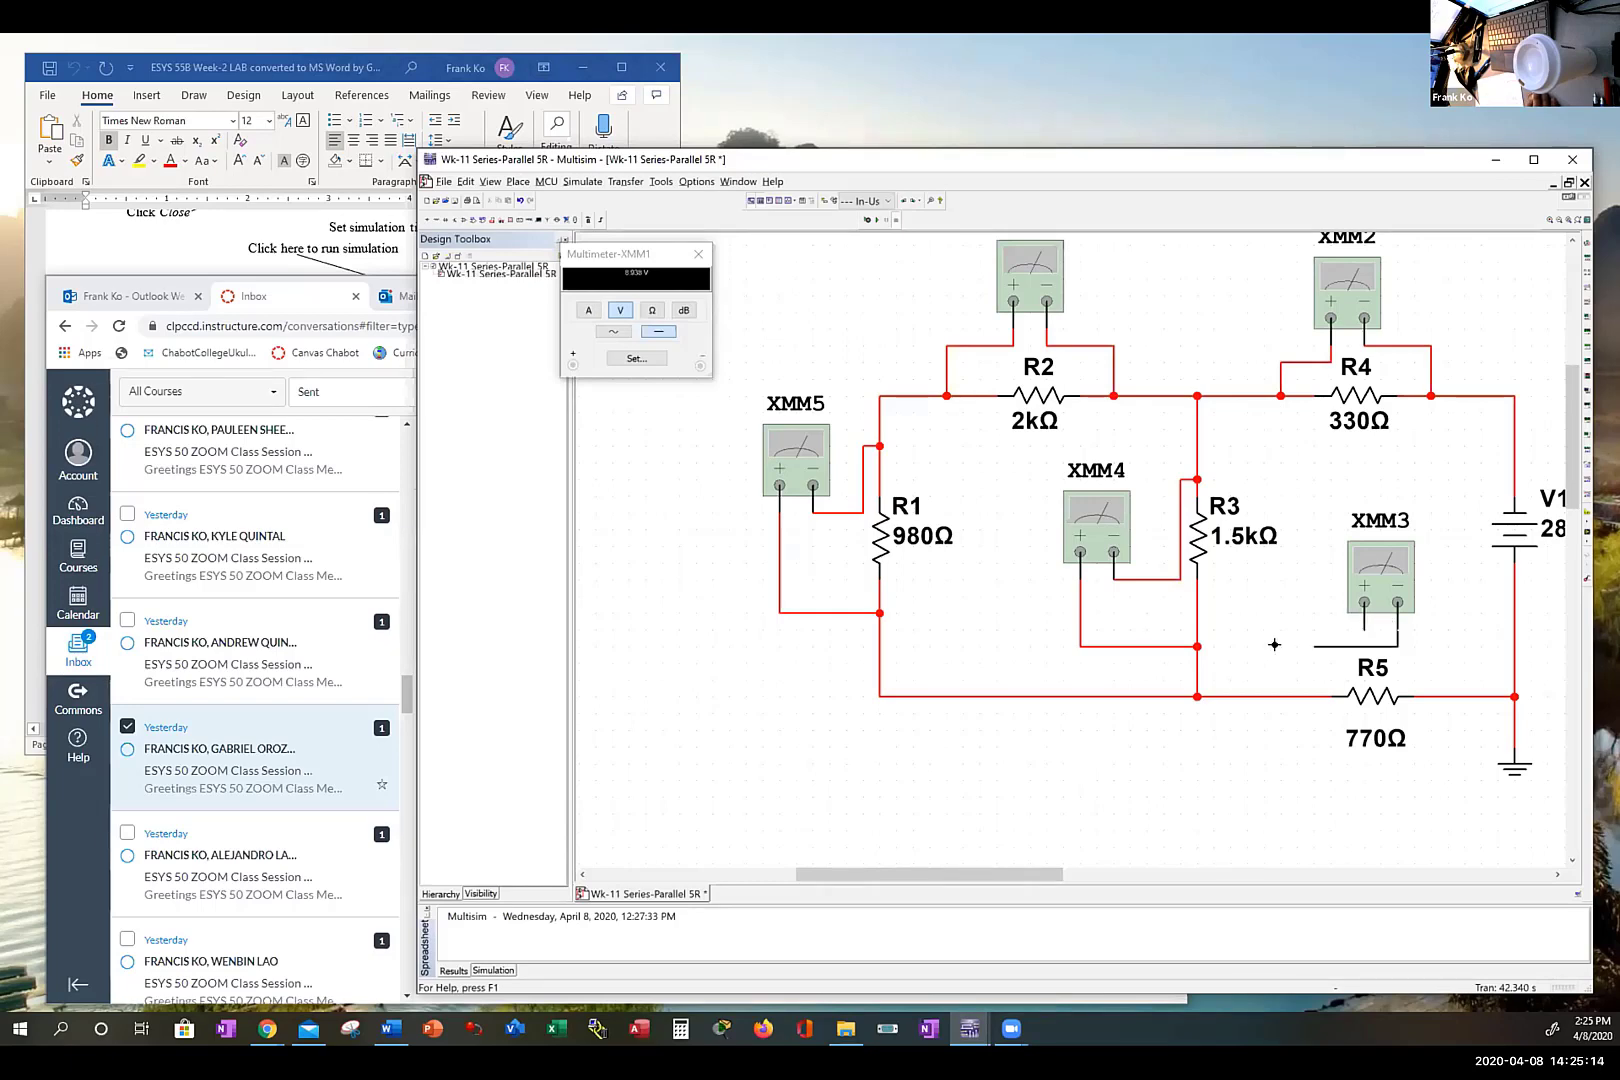
click(1280, 695)
click(1318, 661)
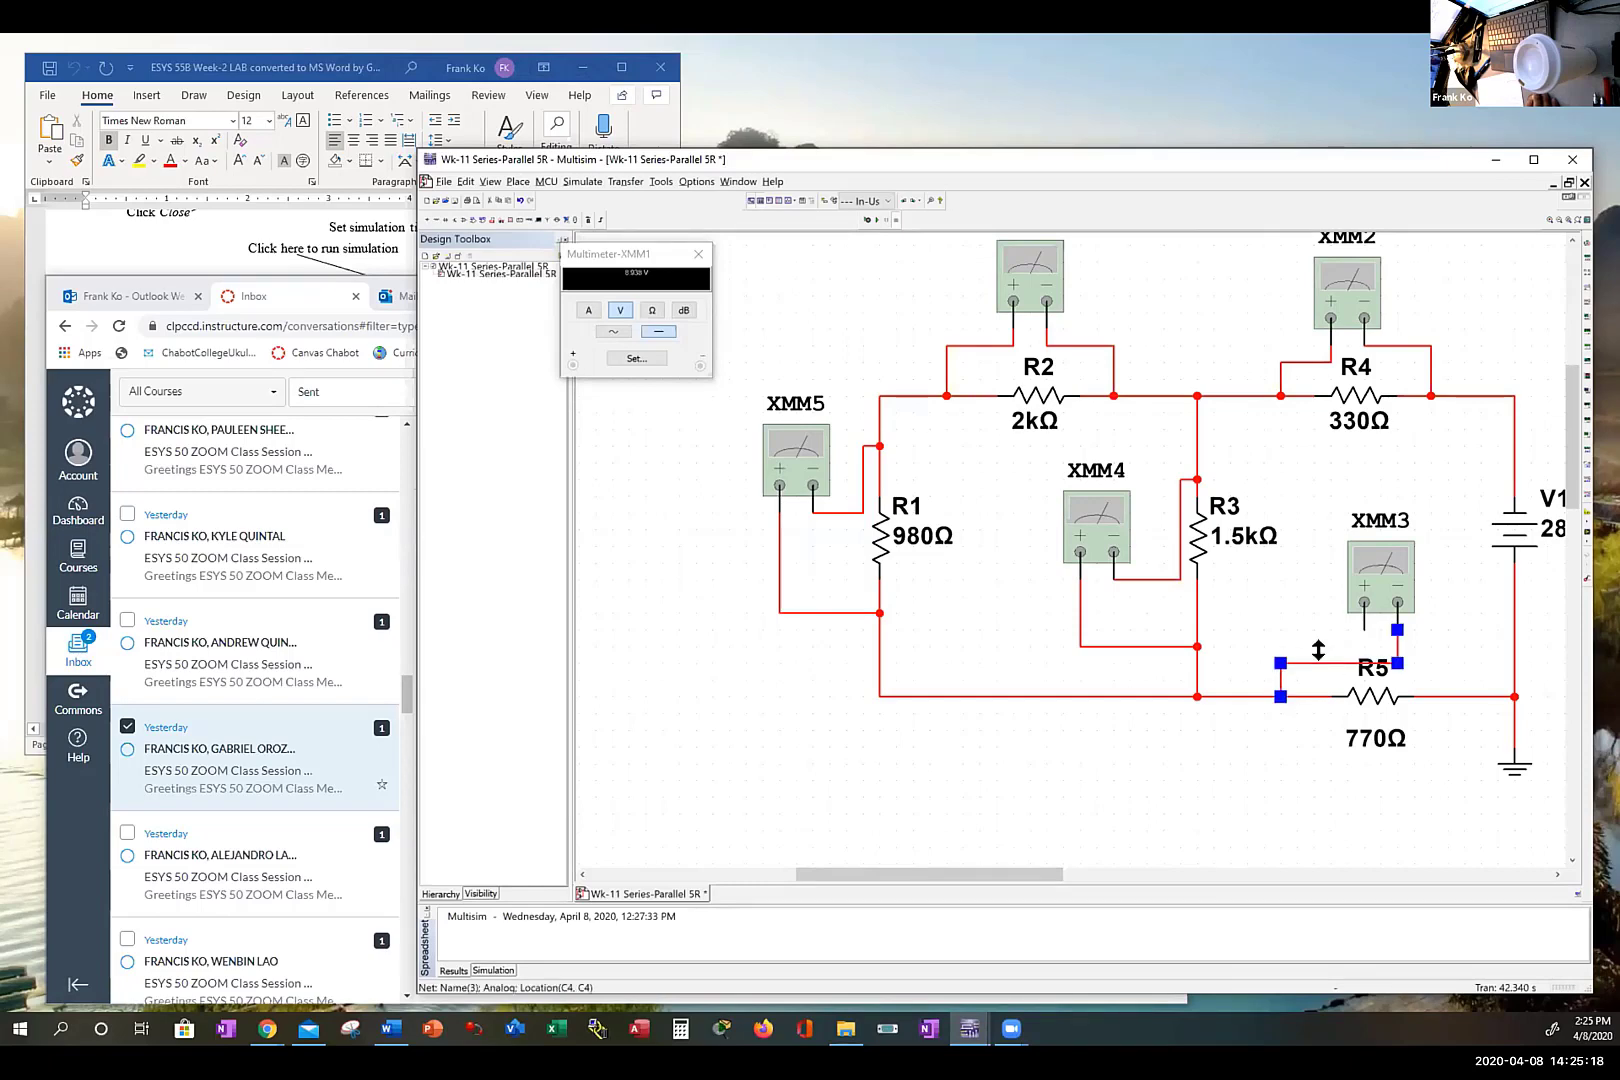
drag(1317, 655, 1318, 640)
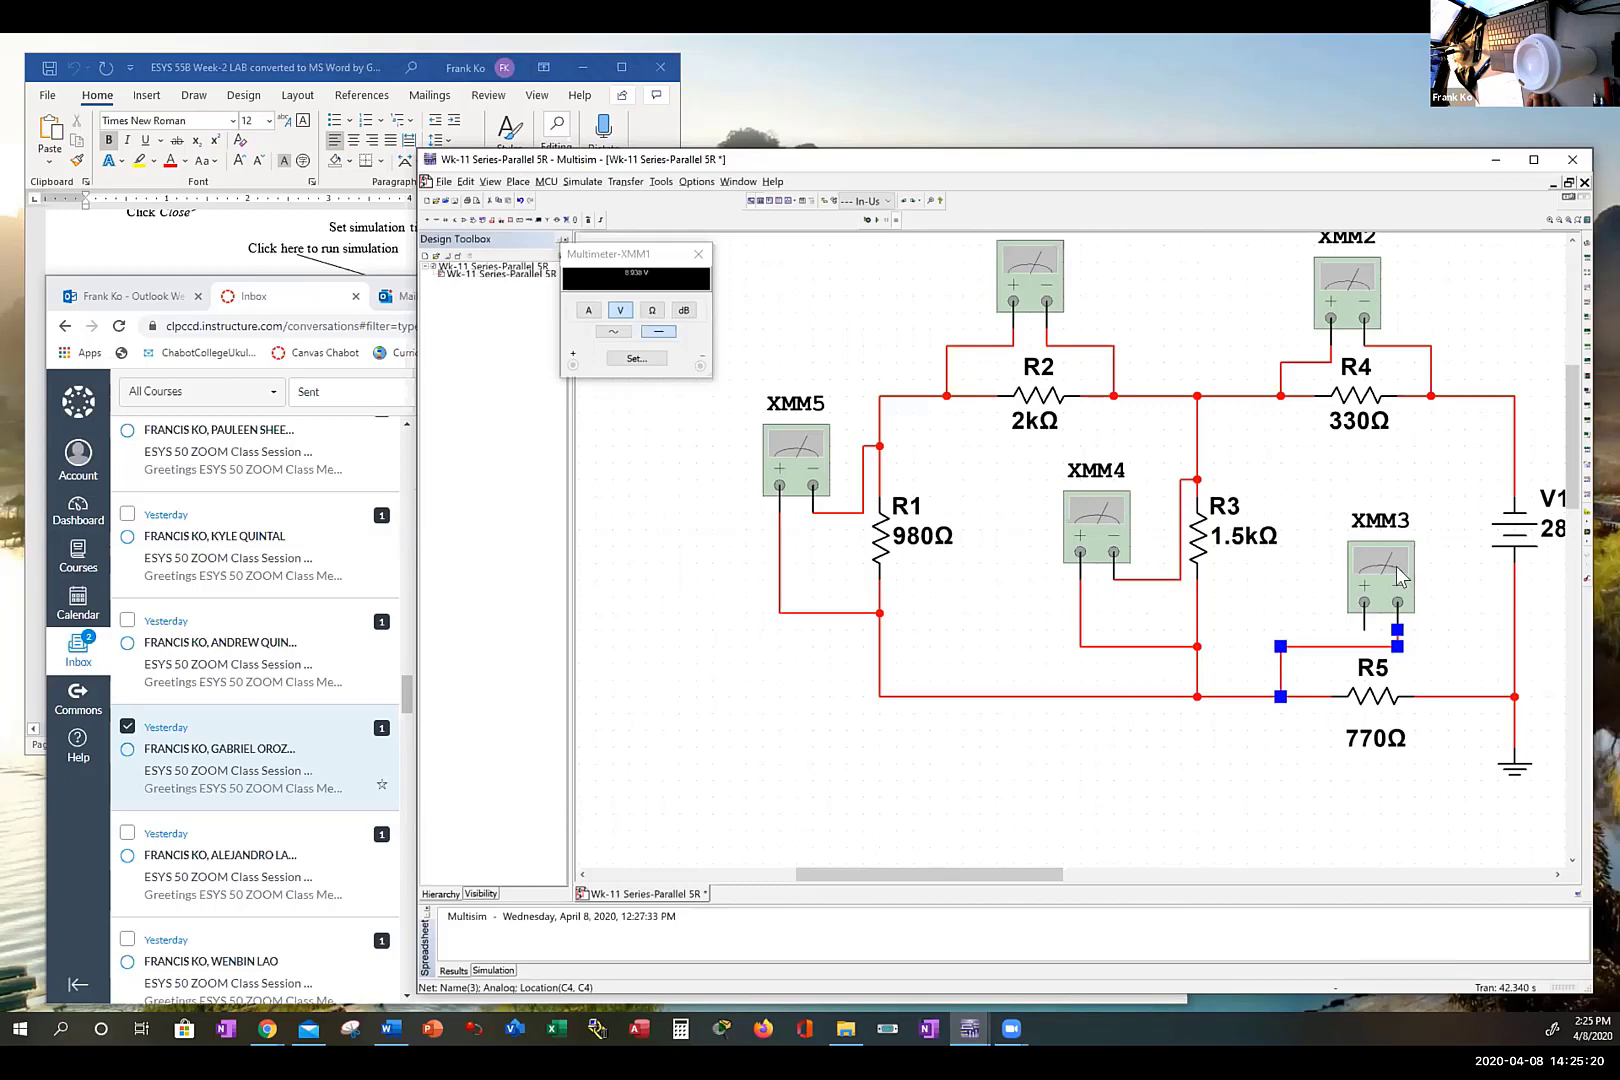
drag(1383, 566, 1383, 548)
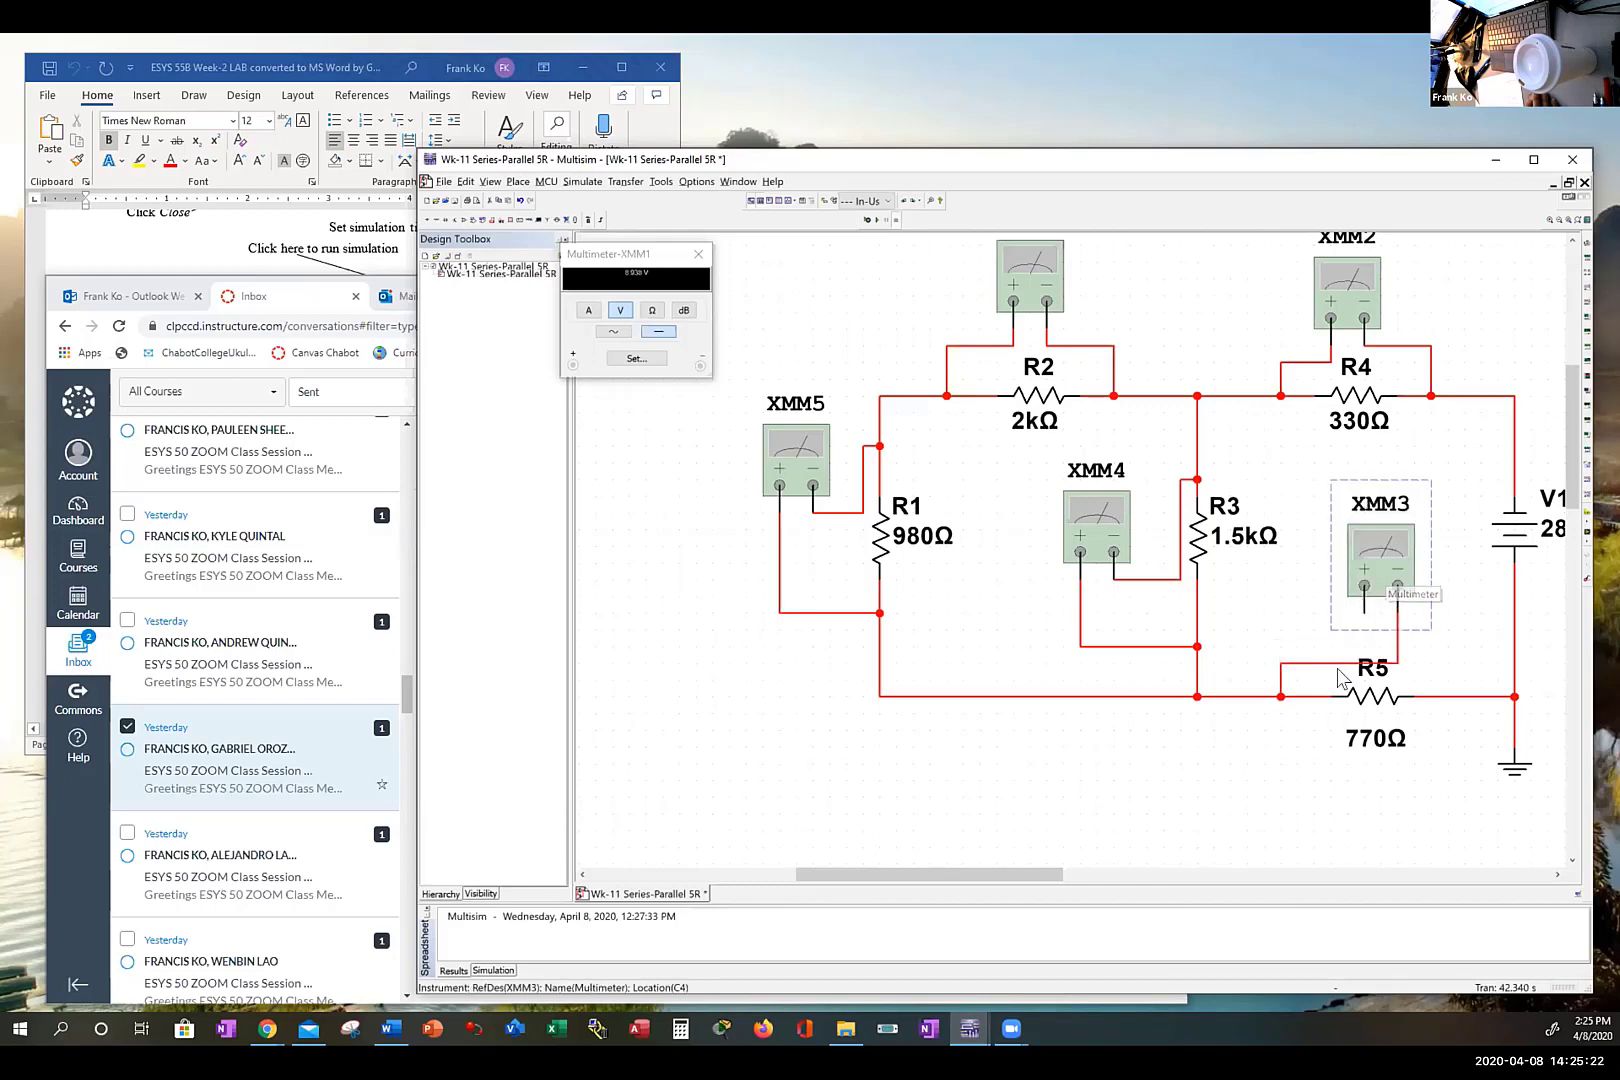
click(1331, 662)
drag(1324, 658, 1324, 646)
Step: Wire XMM3's positive terminal to the wire between R5 and ground, raising its horizontal segment above the negative lead
click(1356, 606)
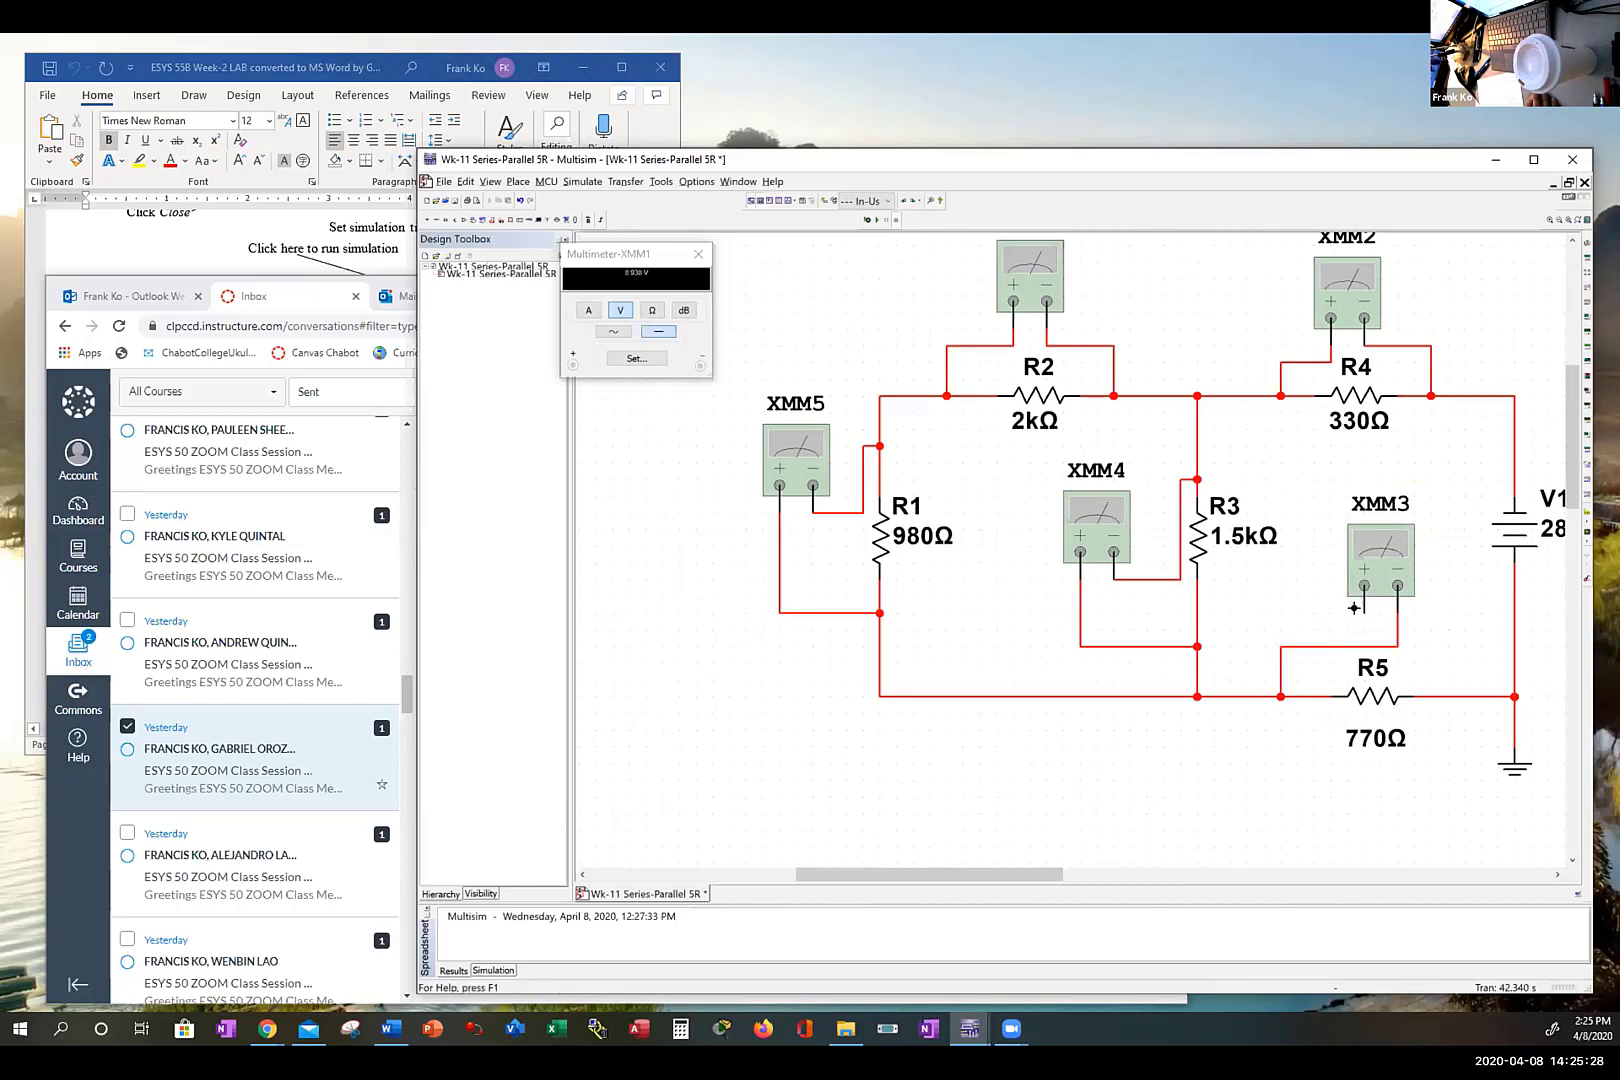
click(1360, 609)
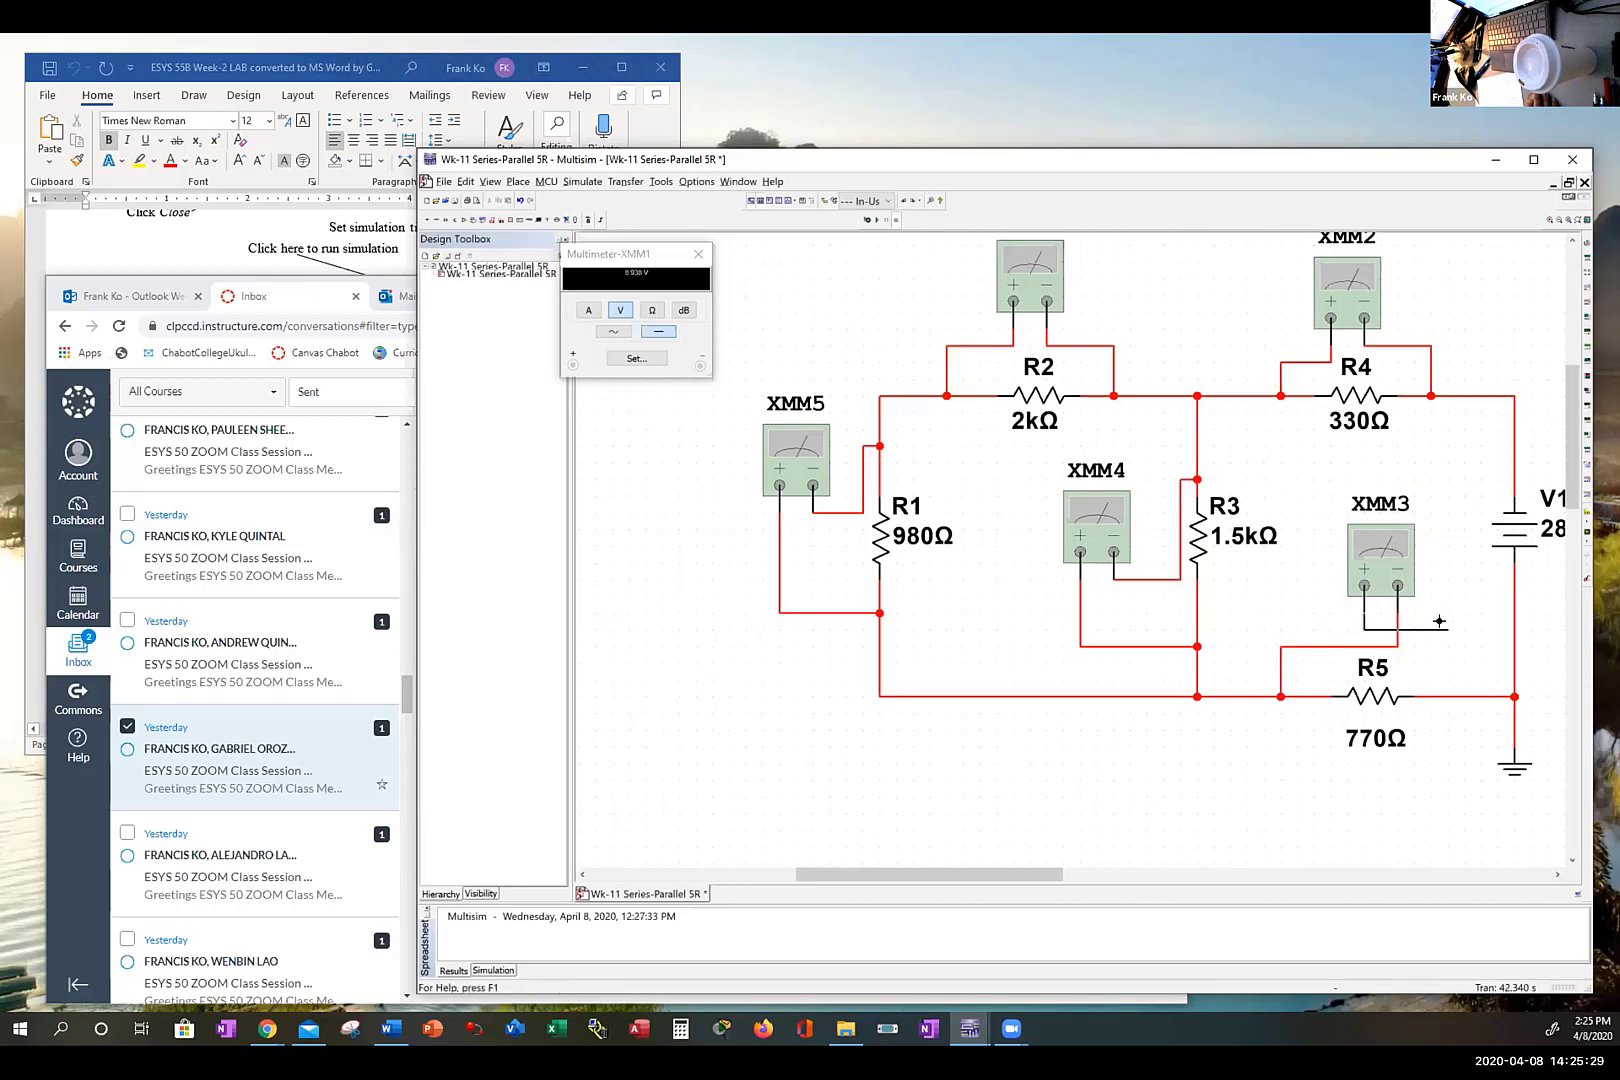
click(1450, 688)
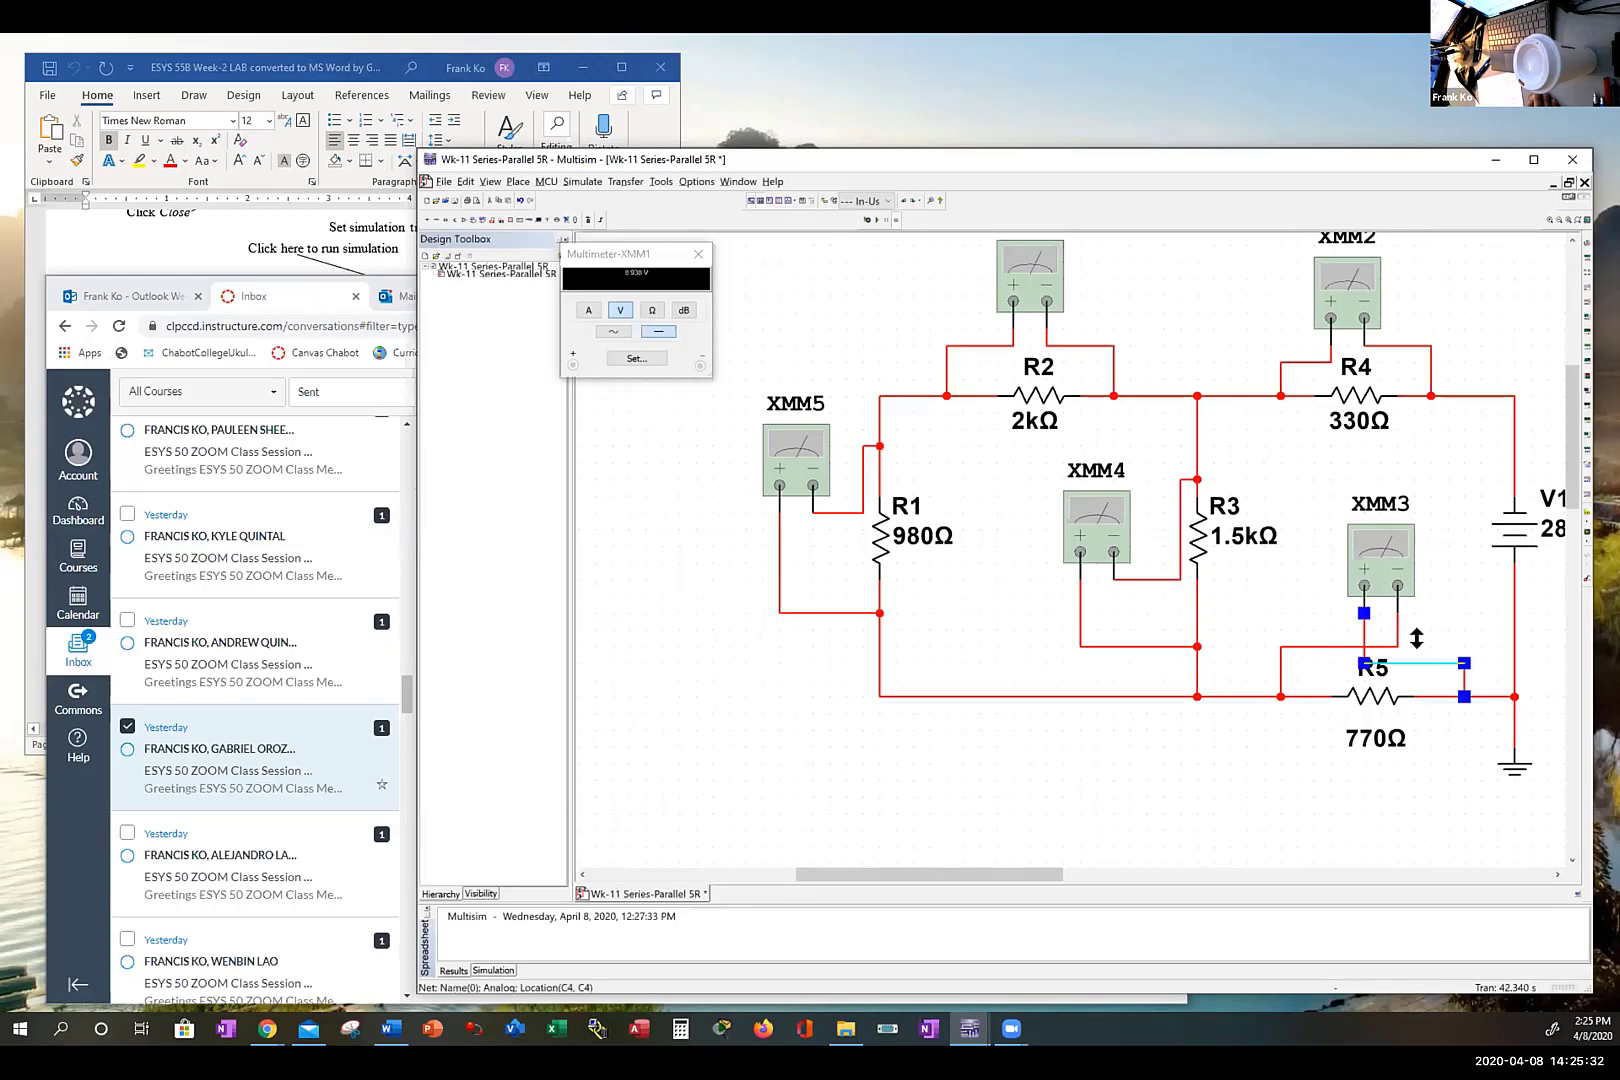
drag(1416, 638, 1426, 629)
click(1458, 775)
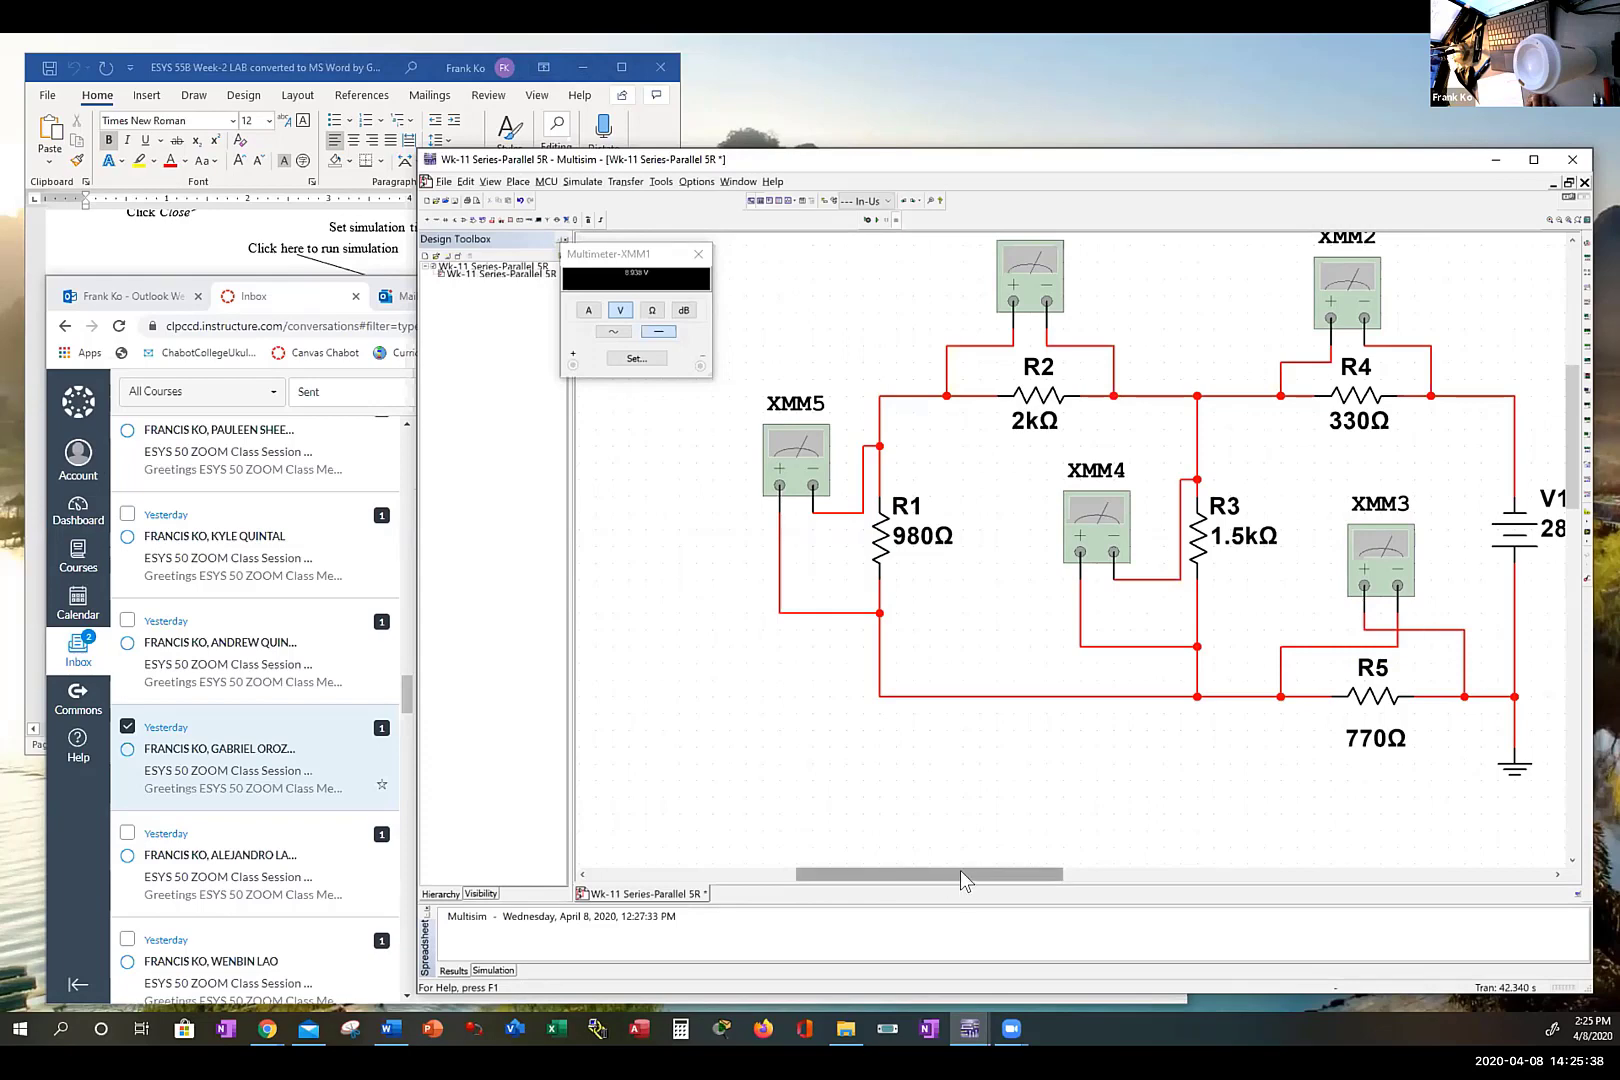
Step: Run the simulation with all five multimeters connected and move the XMM1 readout beside its instrument above R2
drag(961, 871, 973, 875)
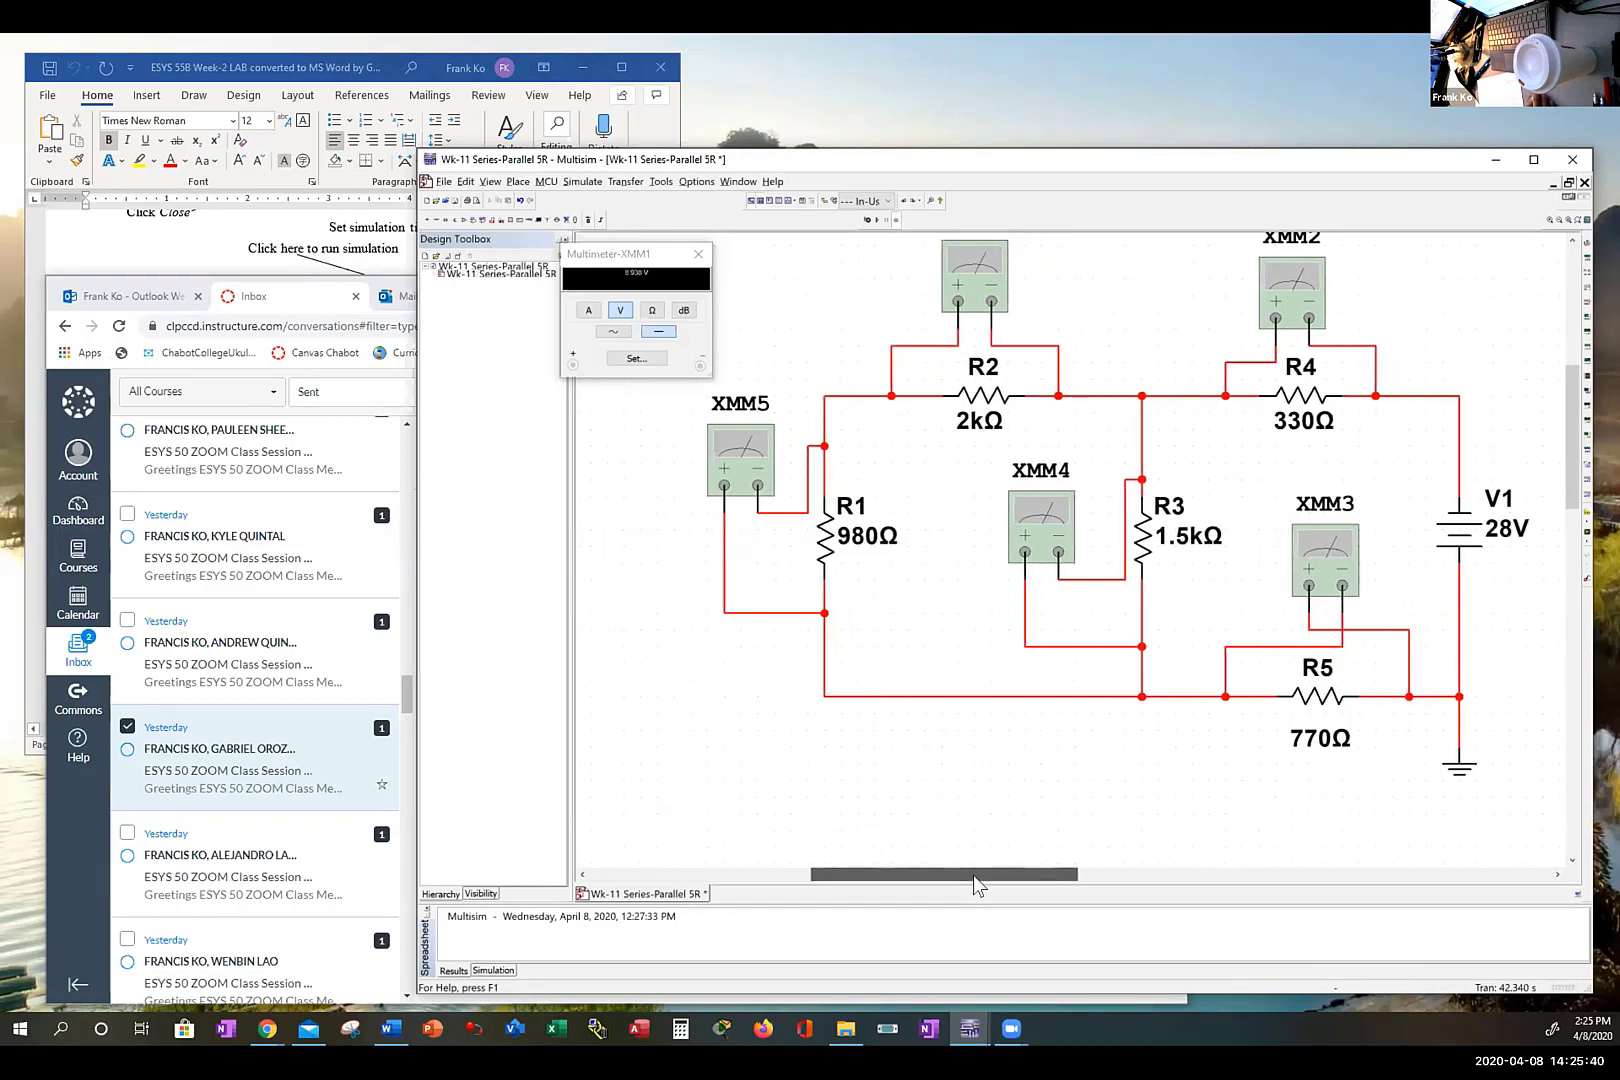
click(585, 181)
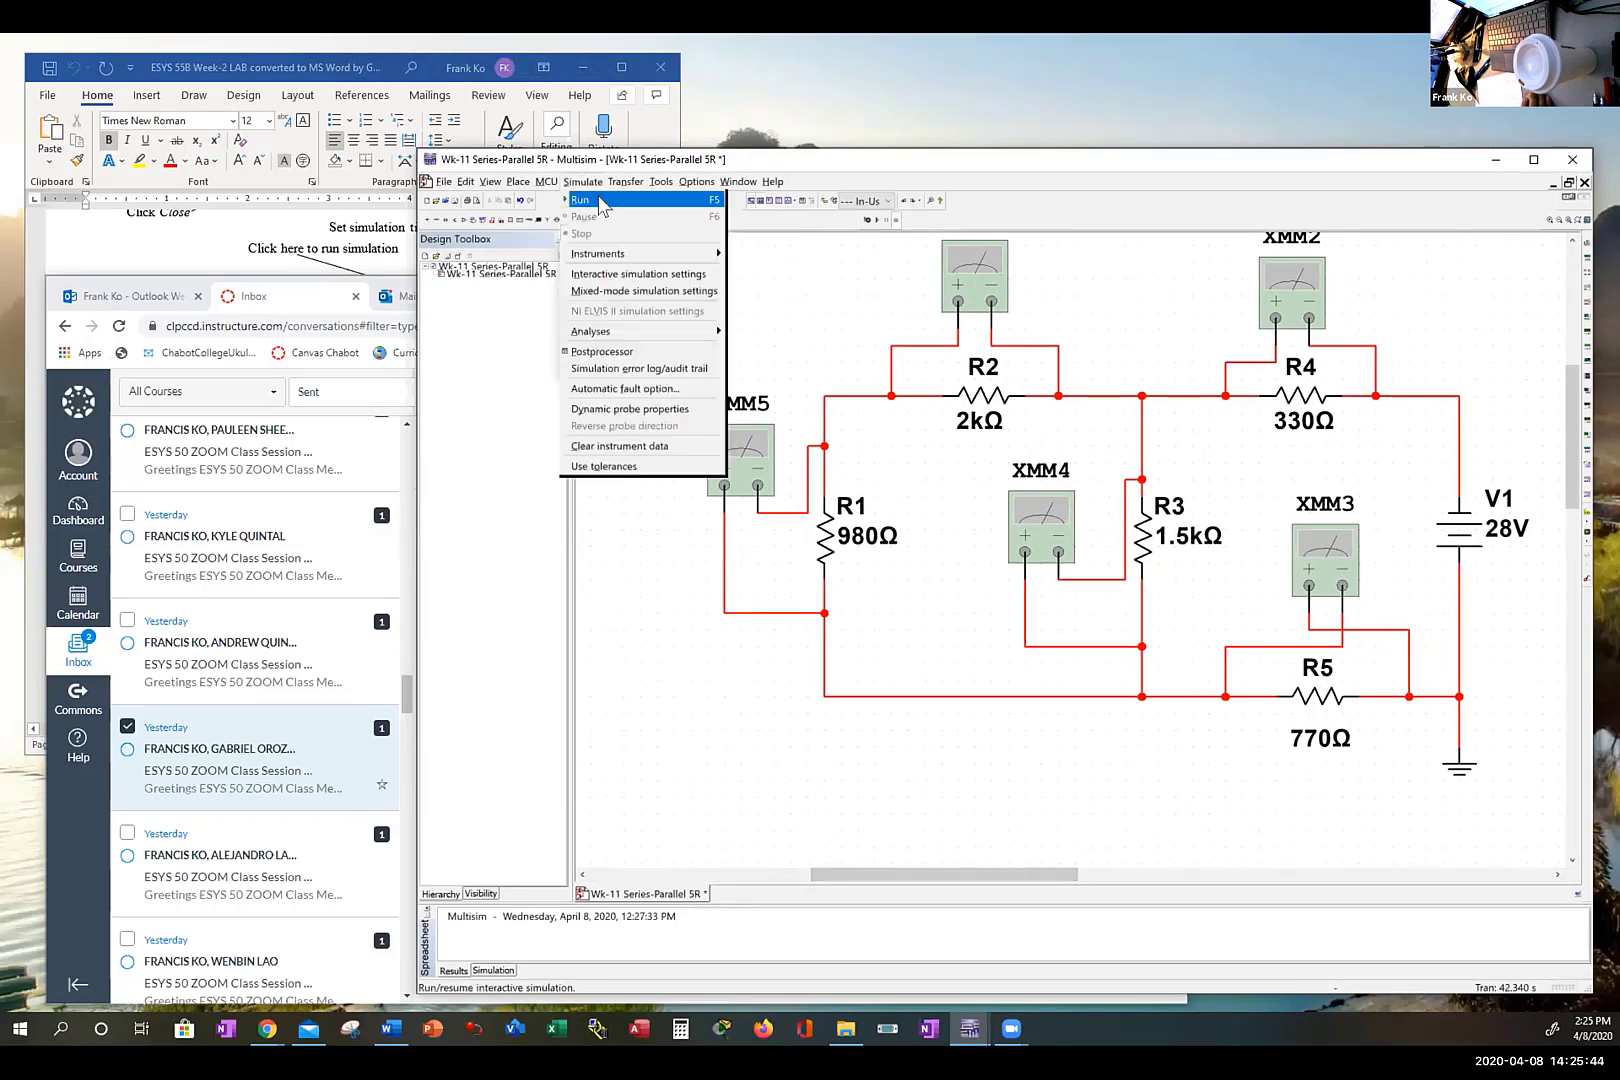
click(600, 200)
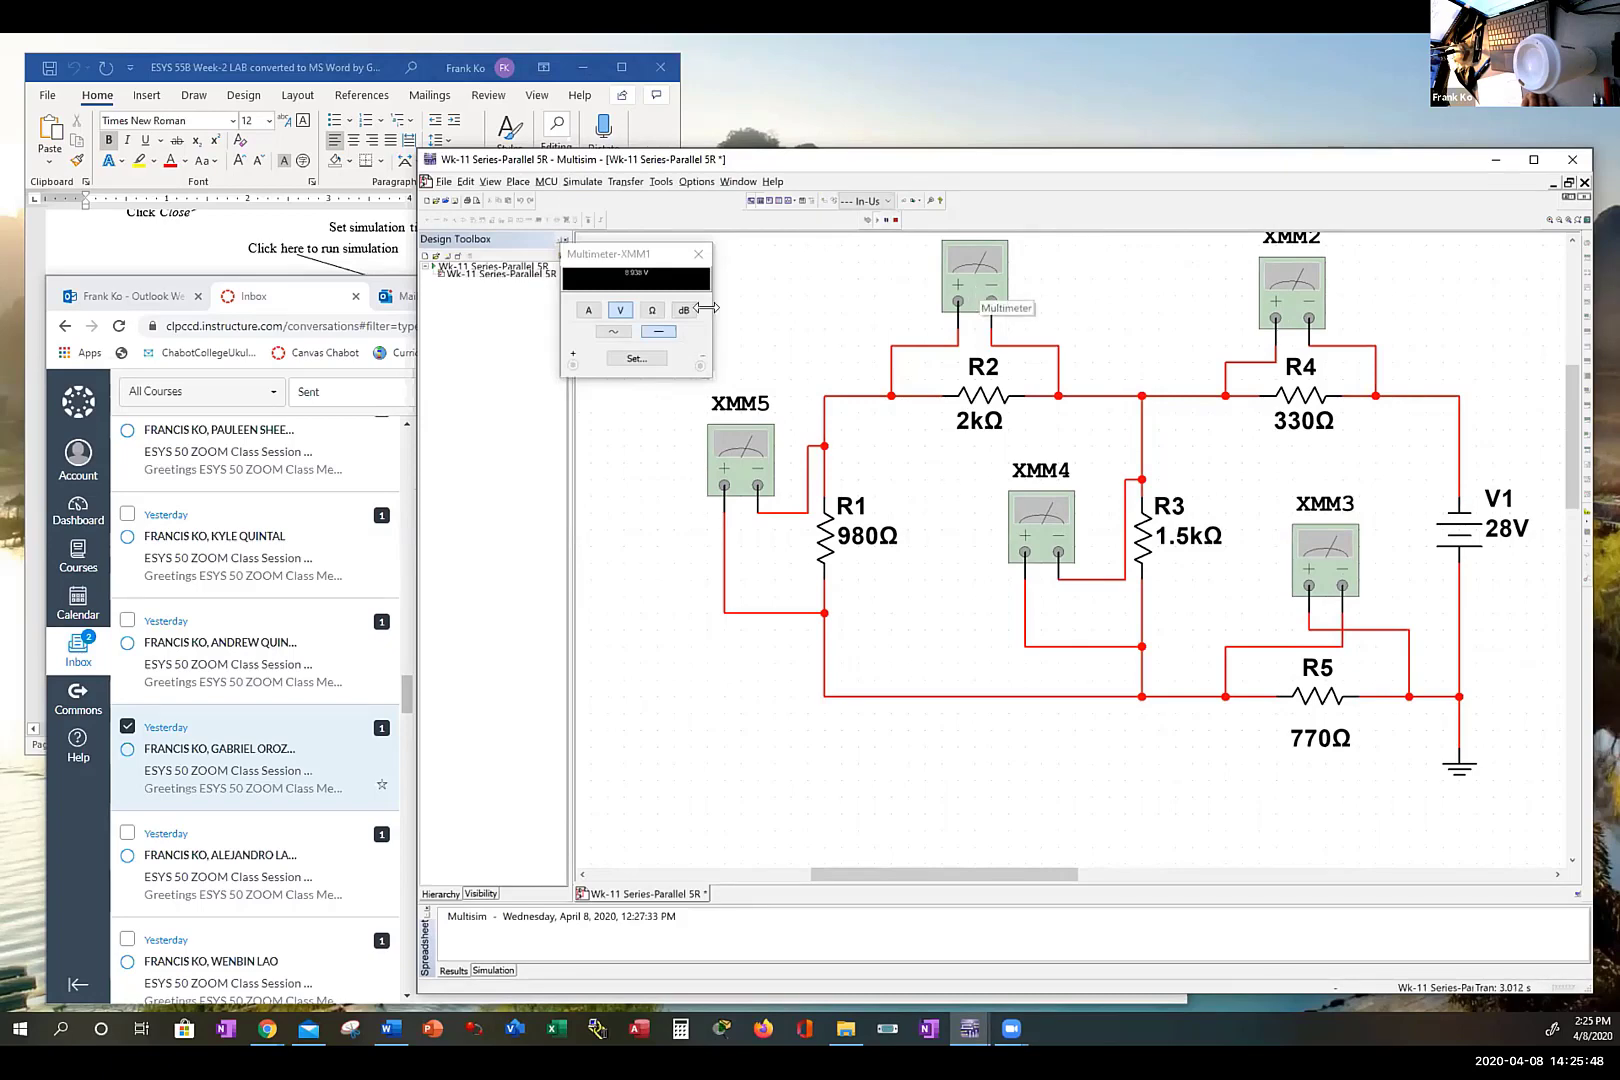
click(666, 256)
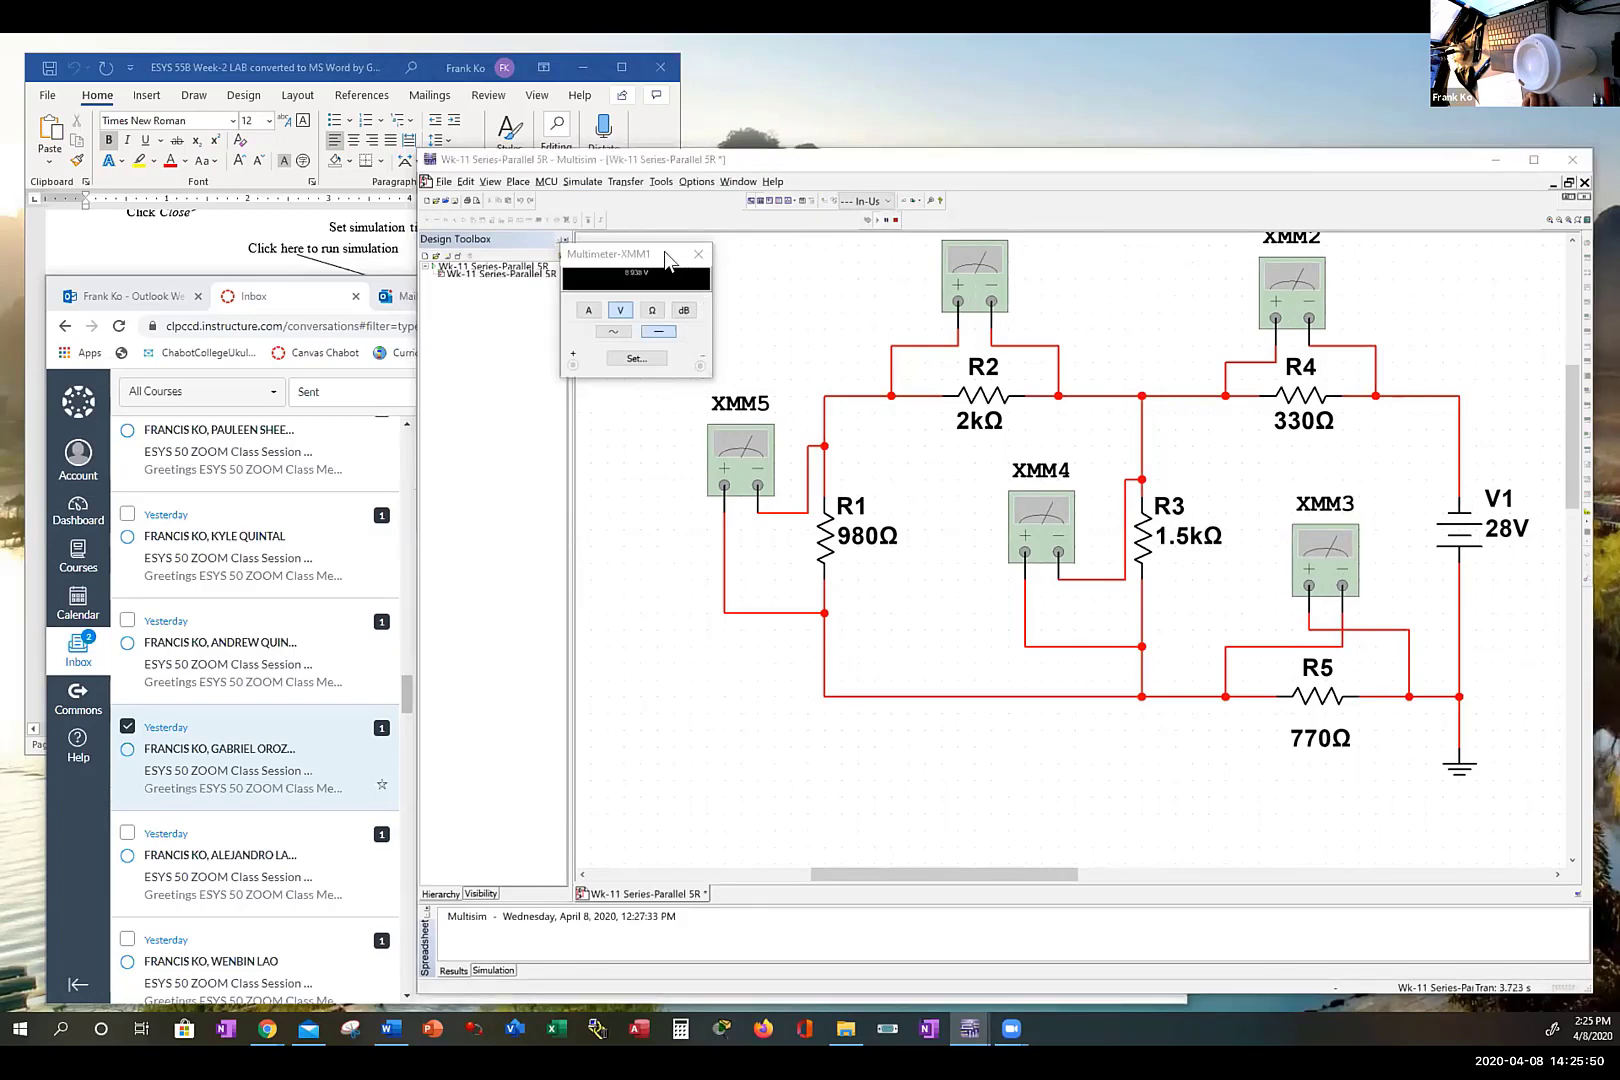
drag(664, 251, 823, 242)
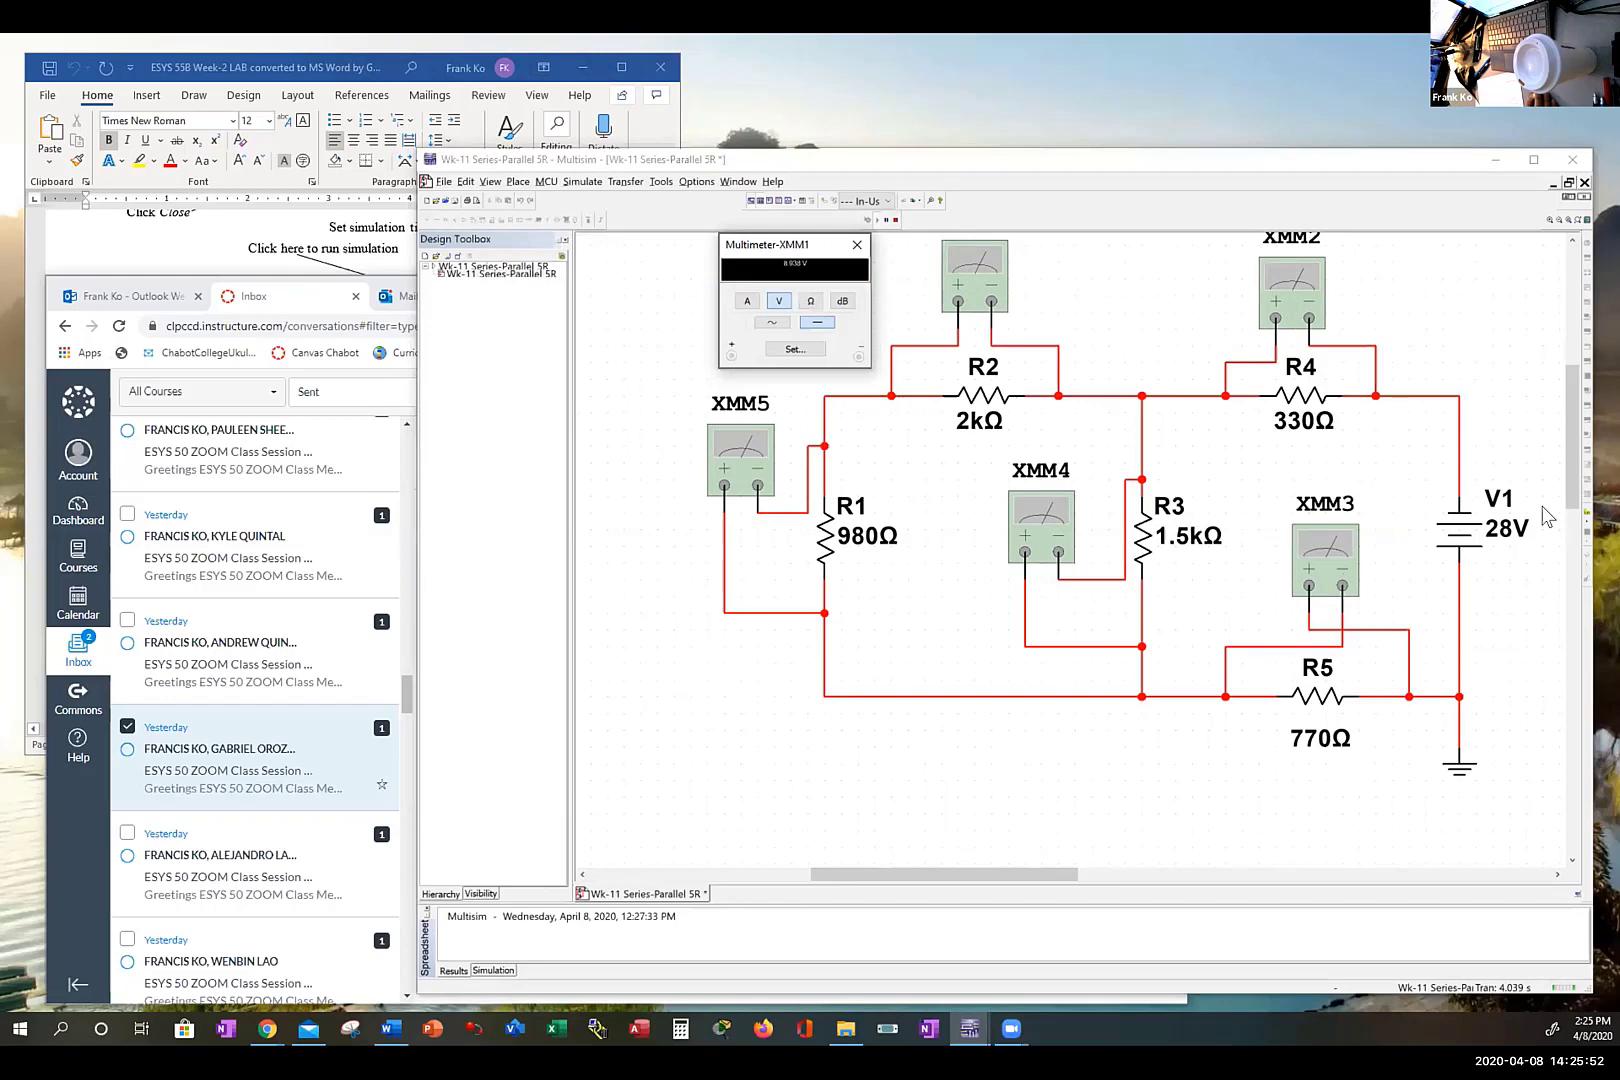
click(1566, 456)
scroll(1569, 444, up, 1)
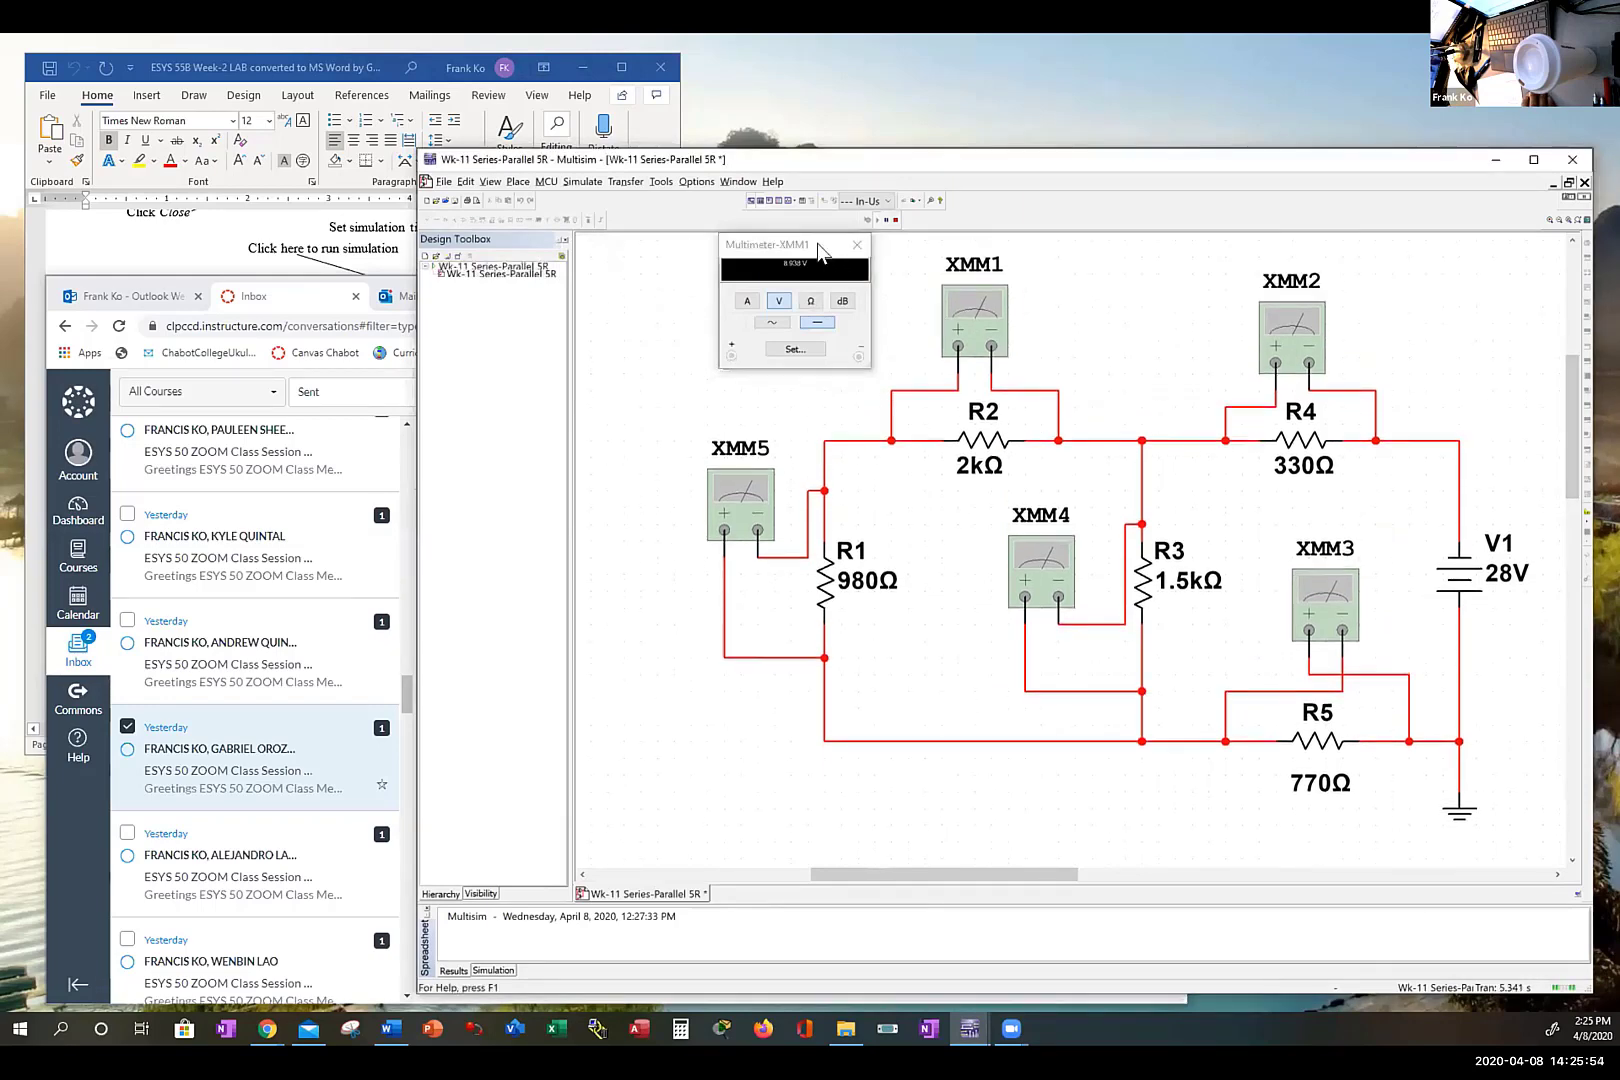
drag(818, 243, 854, 255)
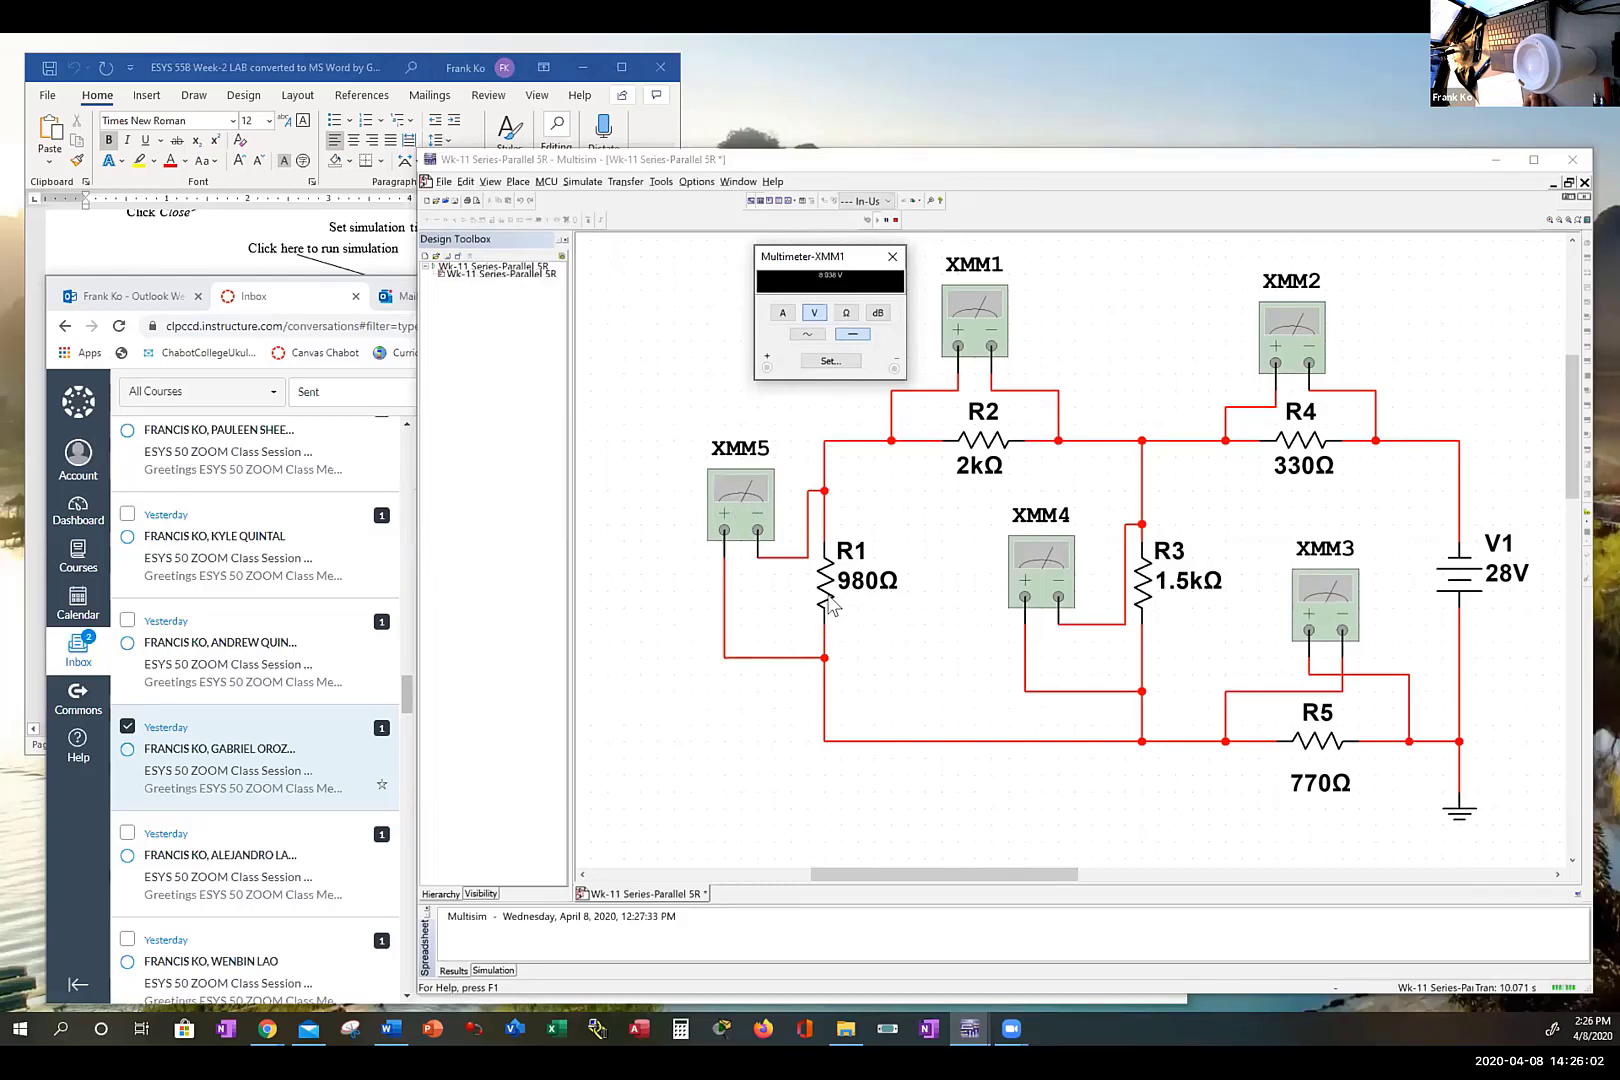
Step: Open the XMM5 and XMM4 readouts, placing XMM5's beside its instrument near R1 and XMM4's over the lower wire between R1 and R3
double_click(729, 484)
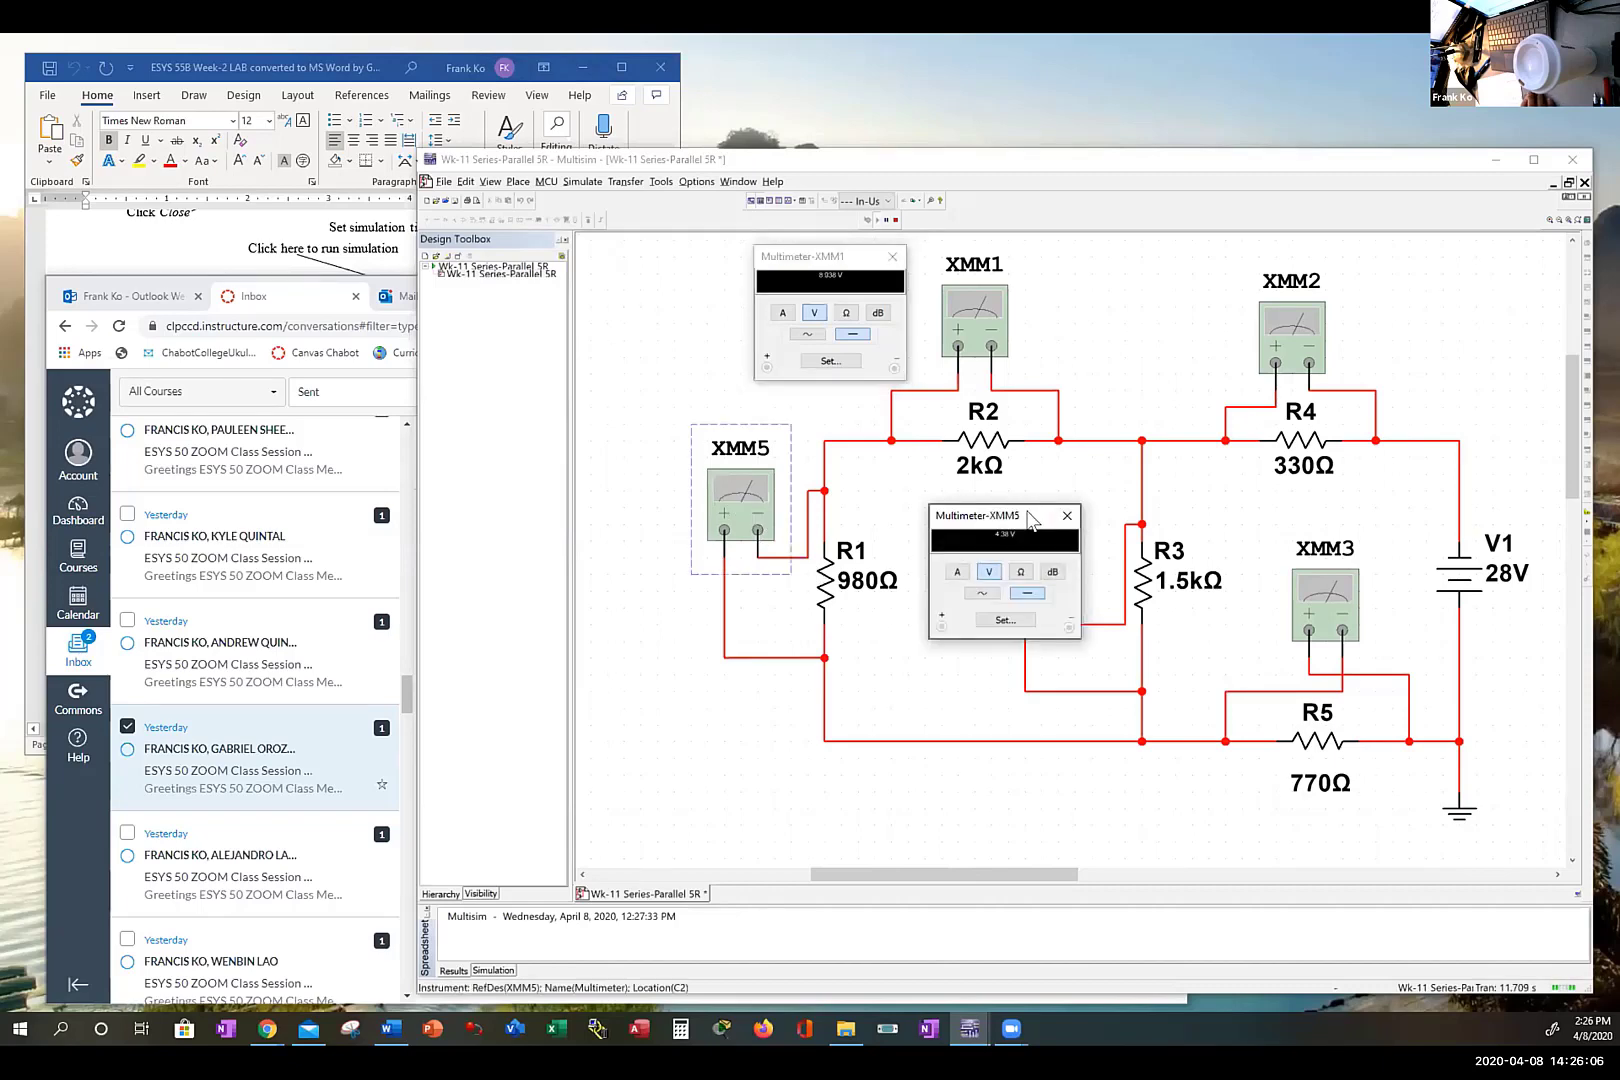
drag(1030, 515, 626, 462)
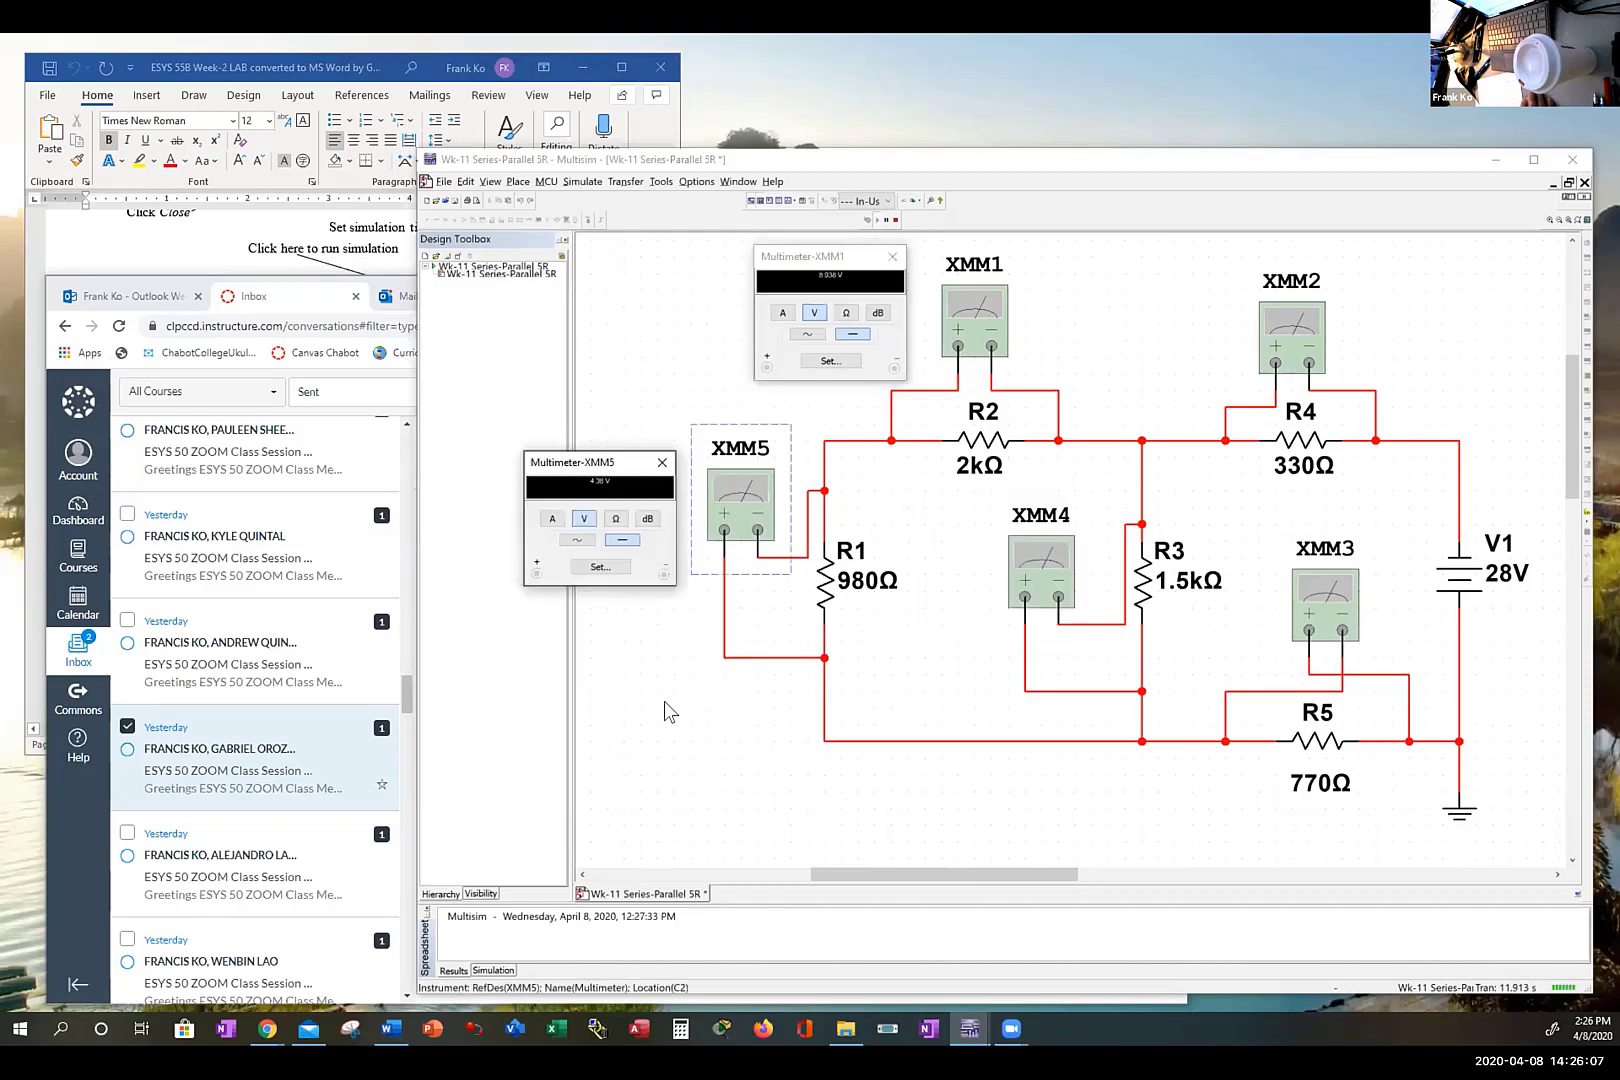
double_click(1030, 562)
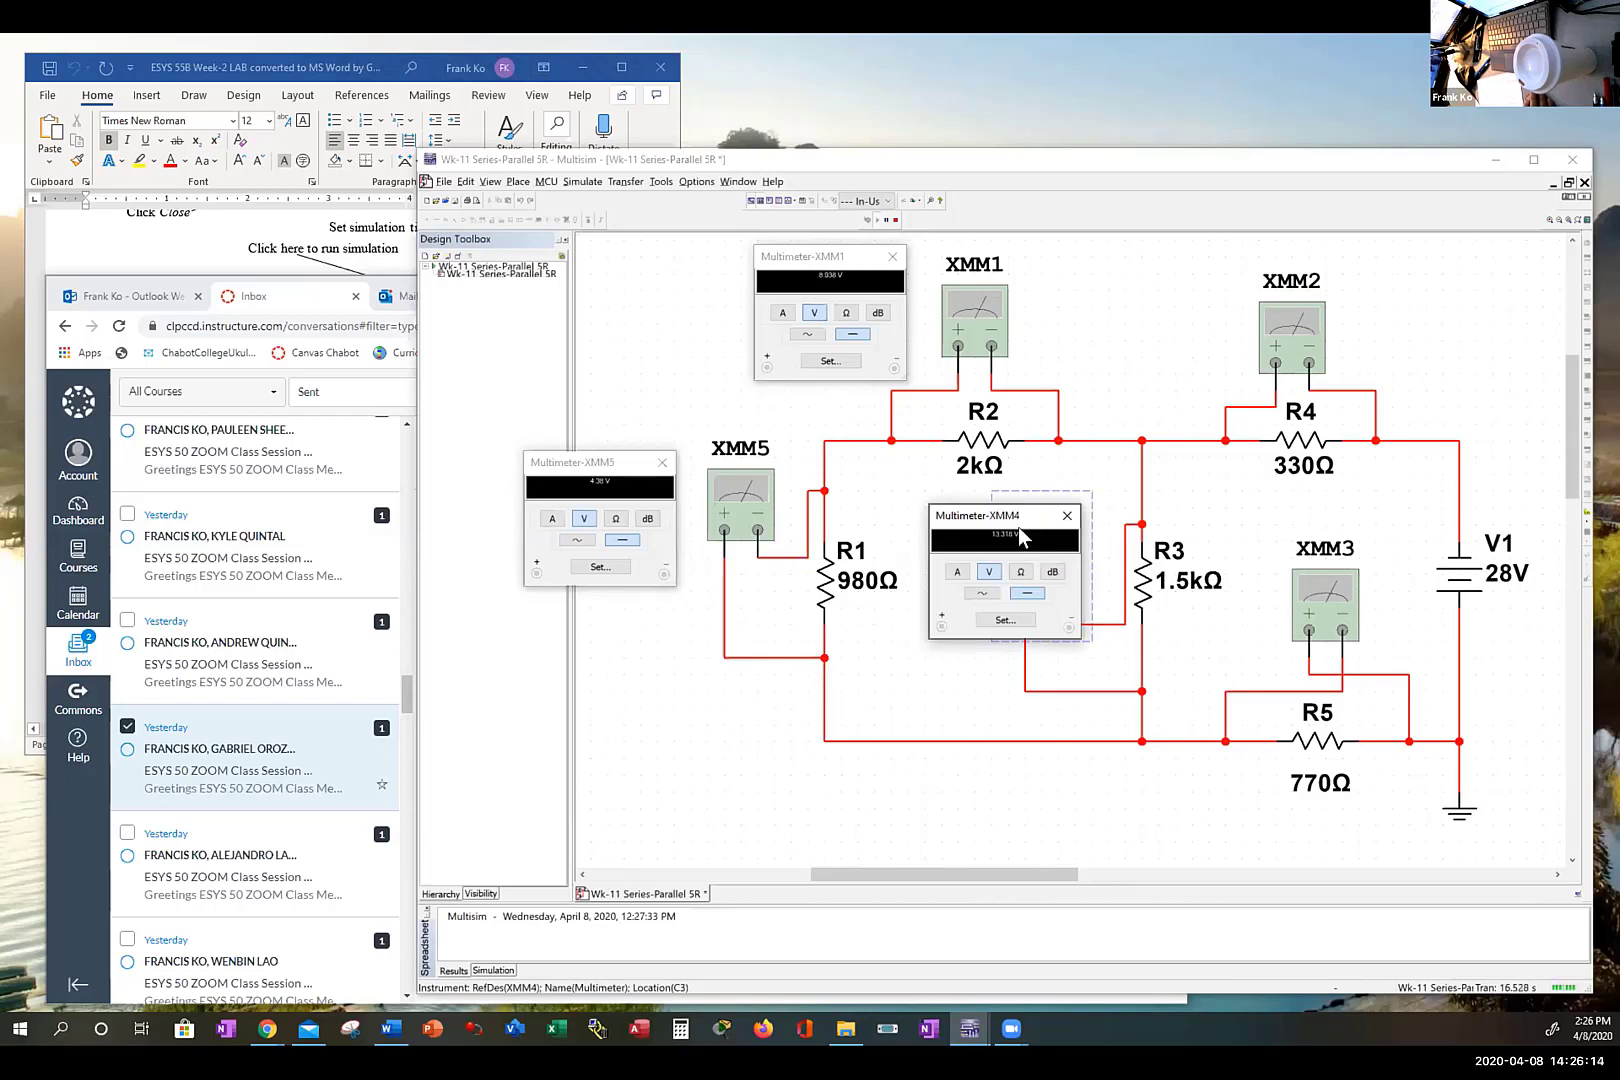
drag(1018, 521, 944, 693)
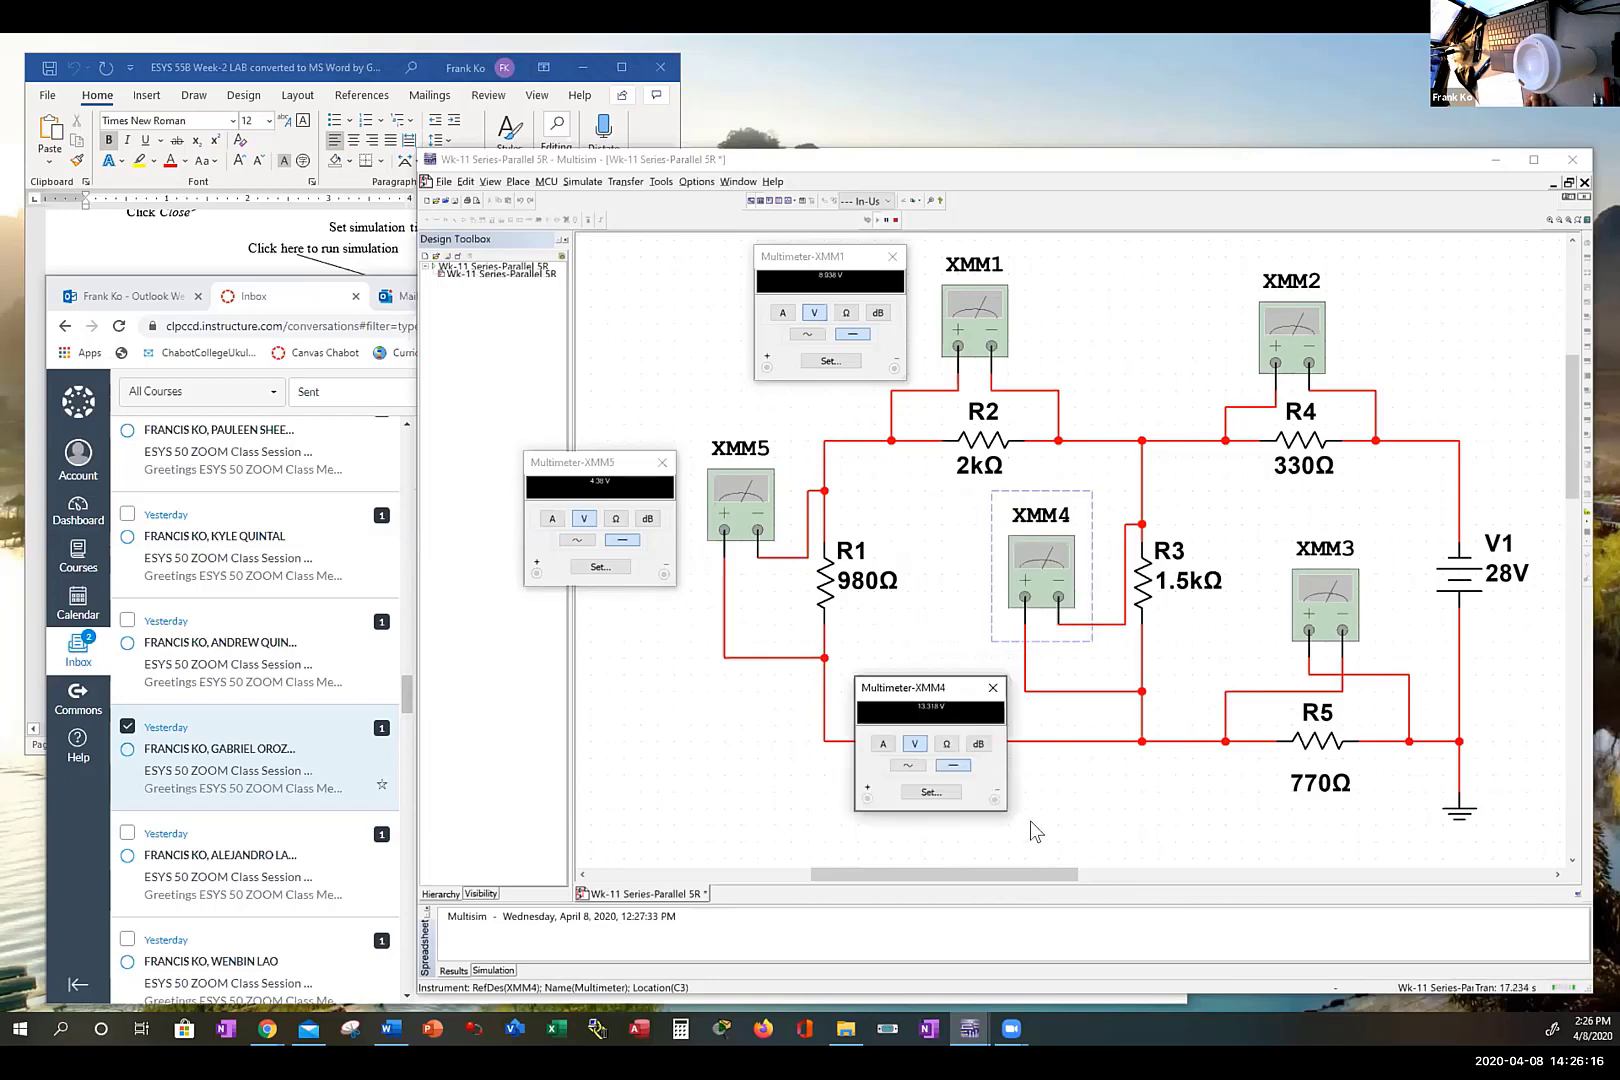
Step: Open the XMM2 and XMM3 readouts beside R4 and R5, and shift XMM4's readout just below the lower wire
double_click(1298, 336)
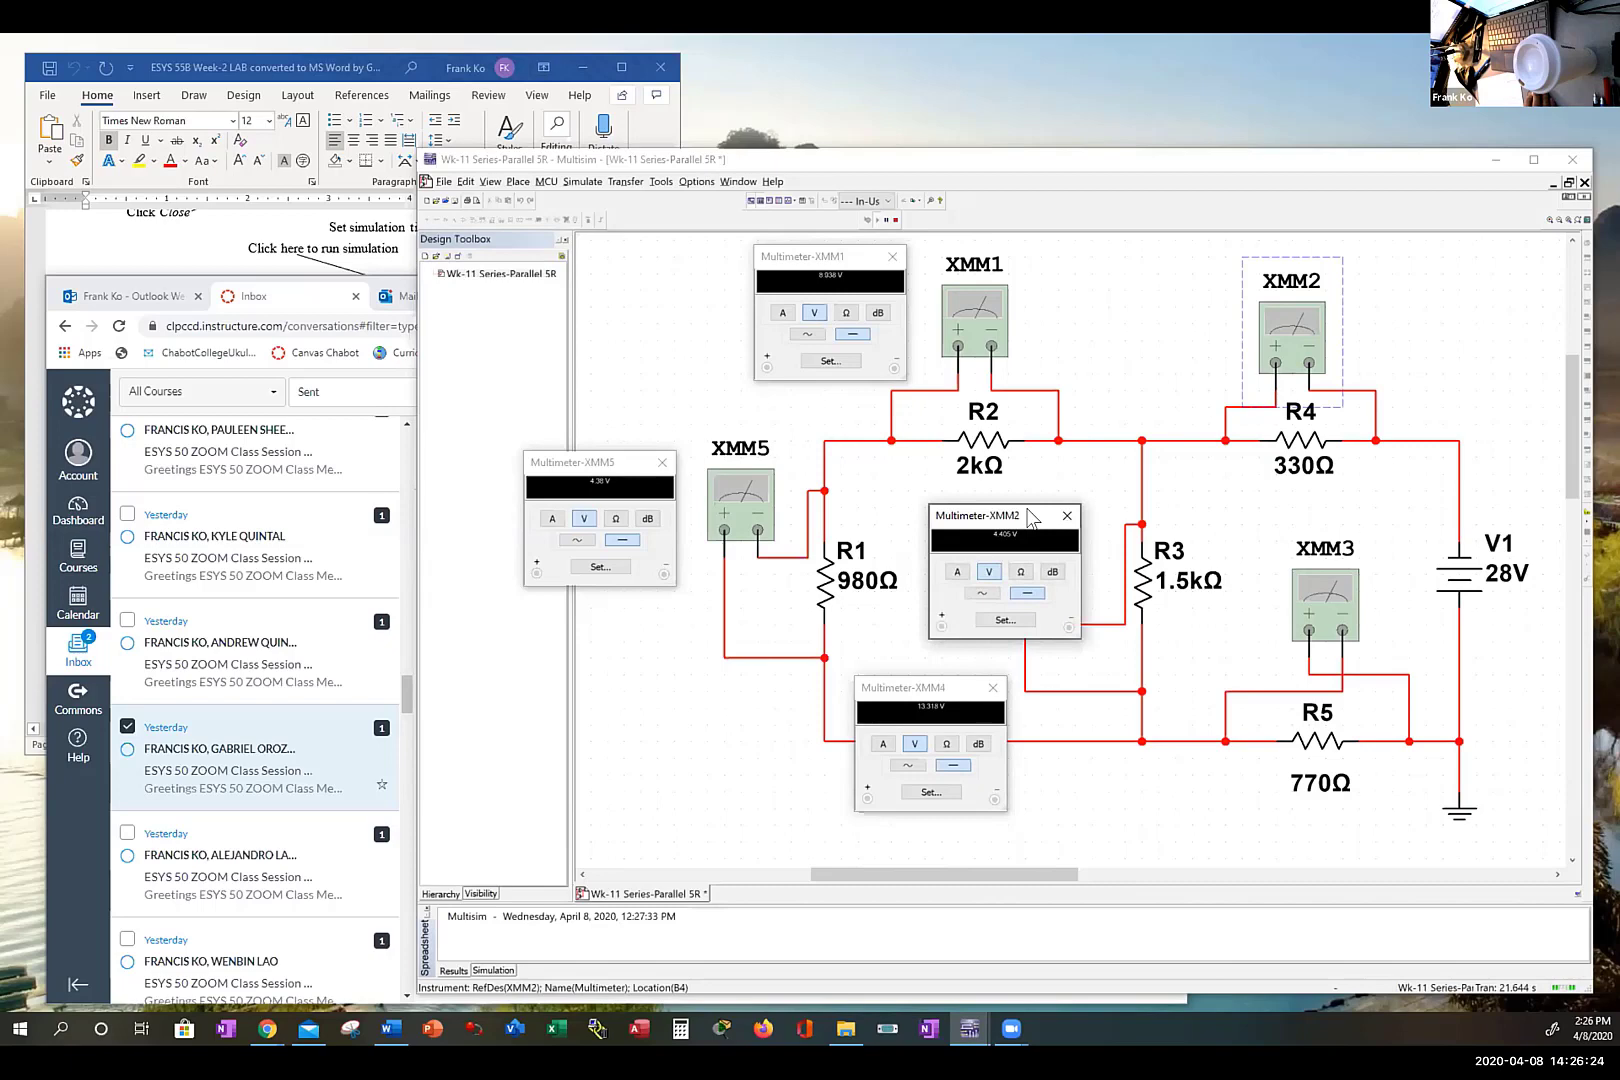
drag(1030, 515, 1474, 260)
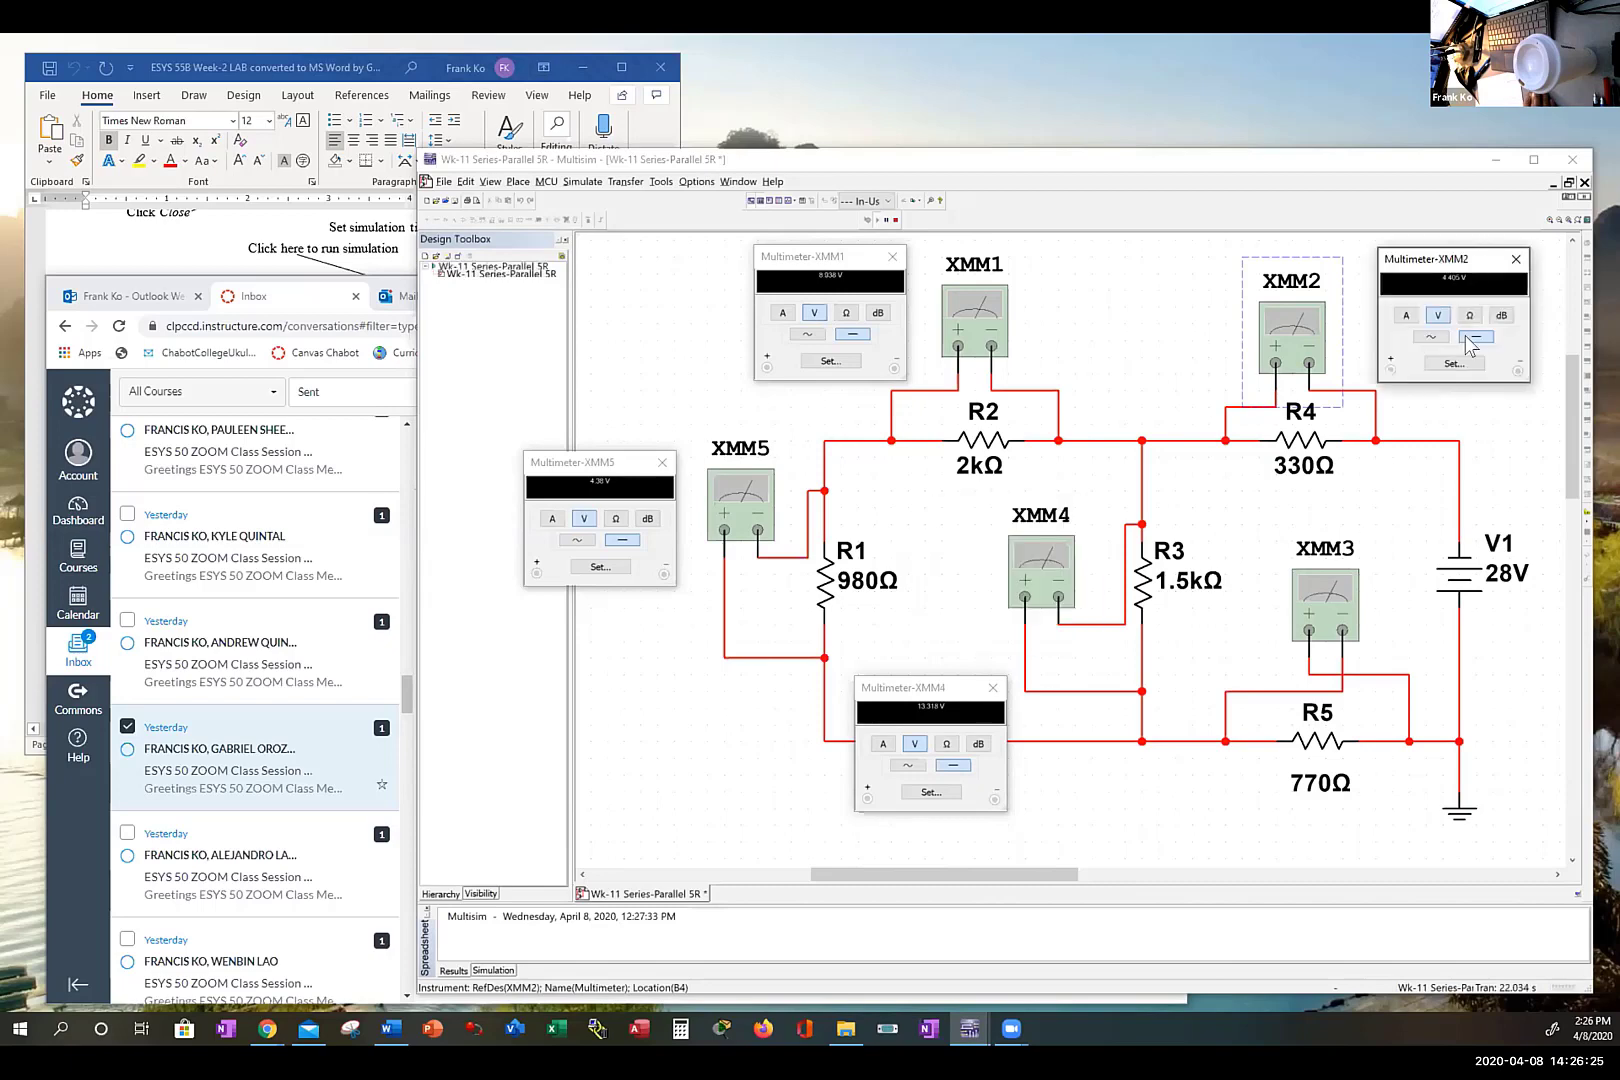
double_click(1330, 600)
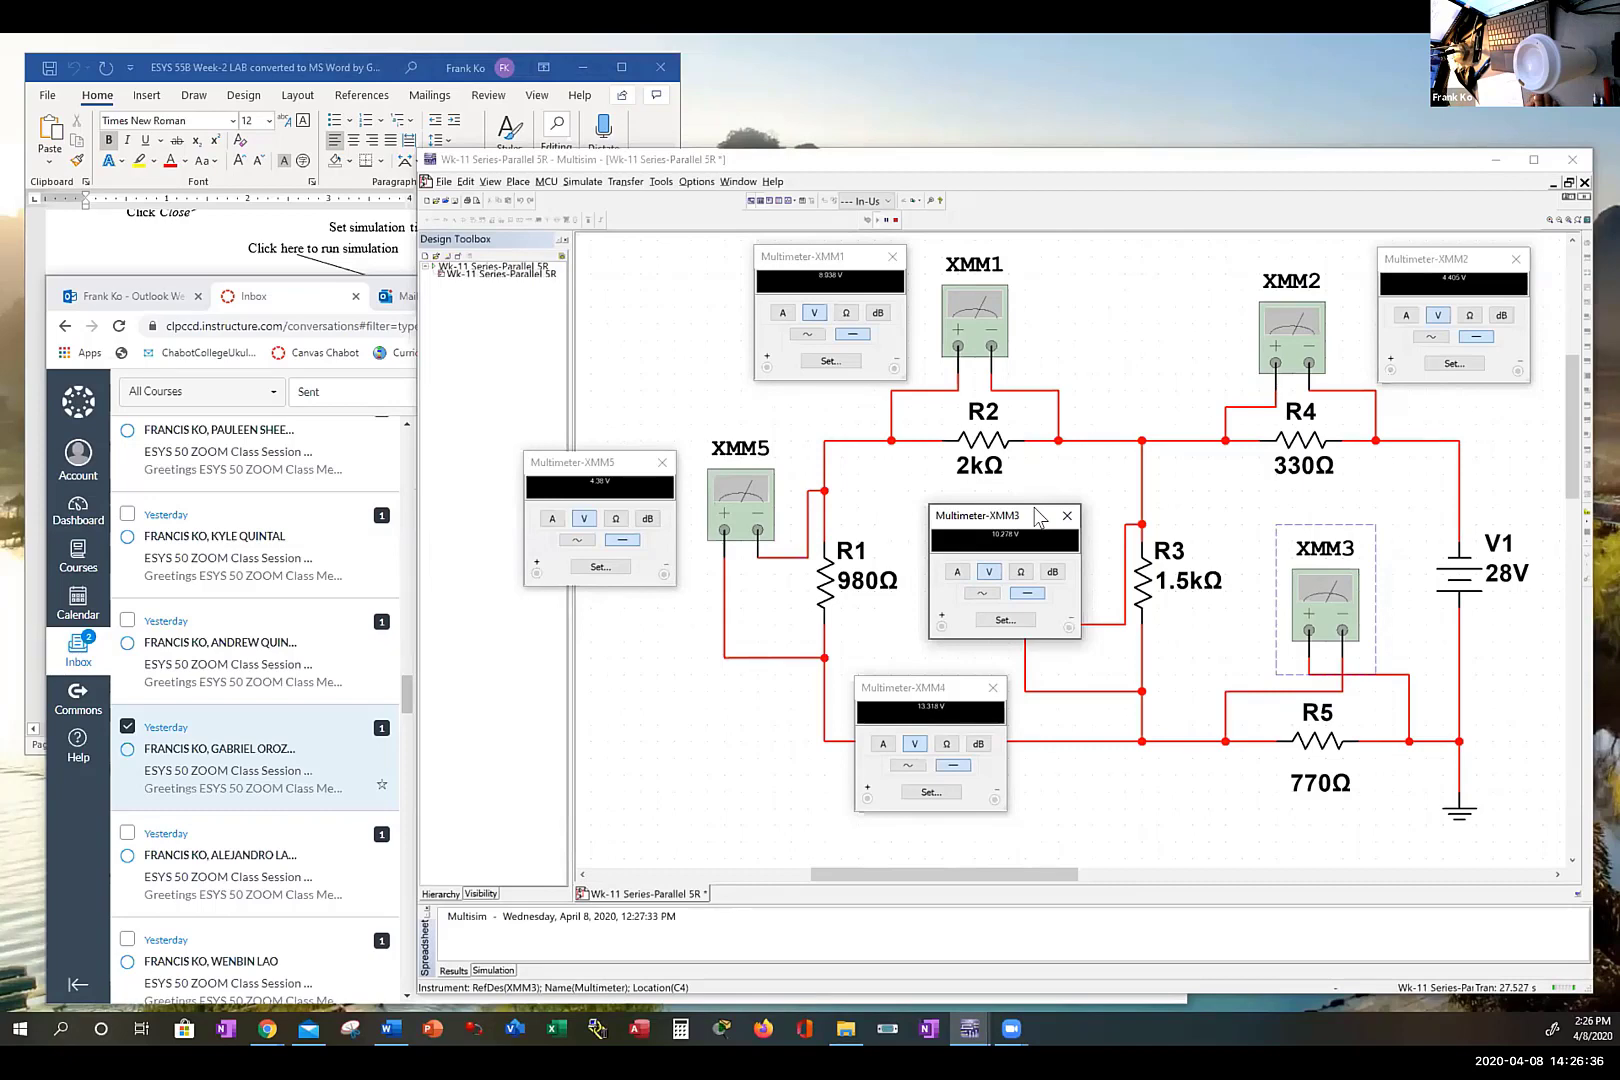
drag(1038, 516, 1175, 766)
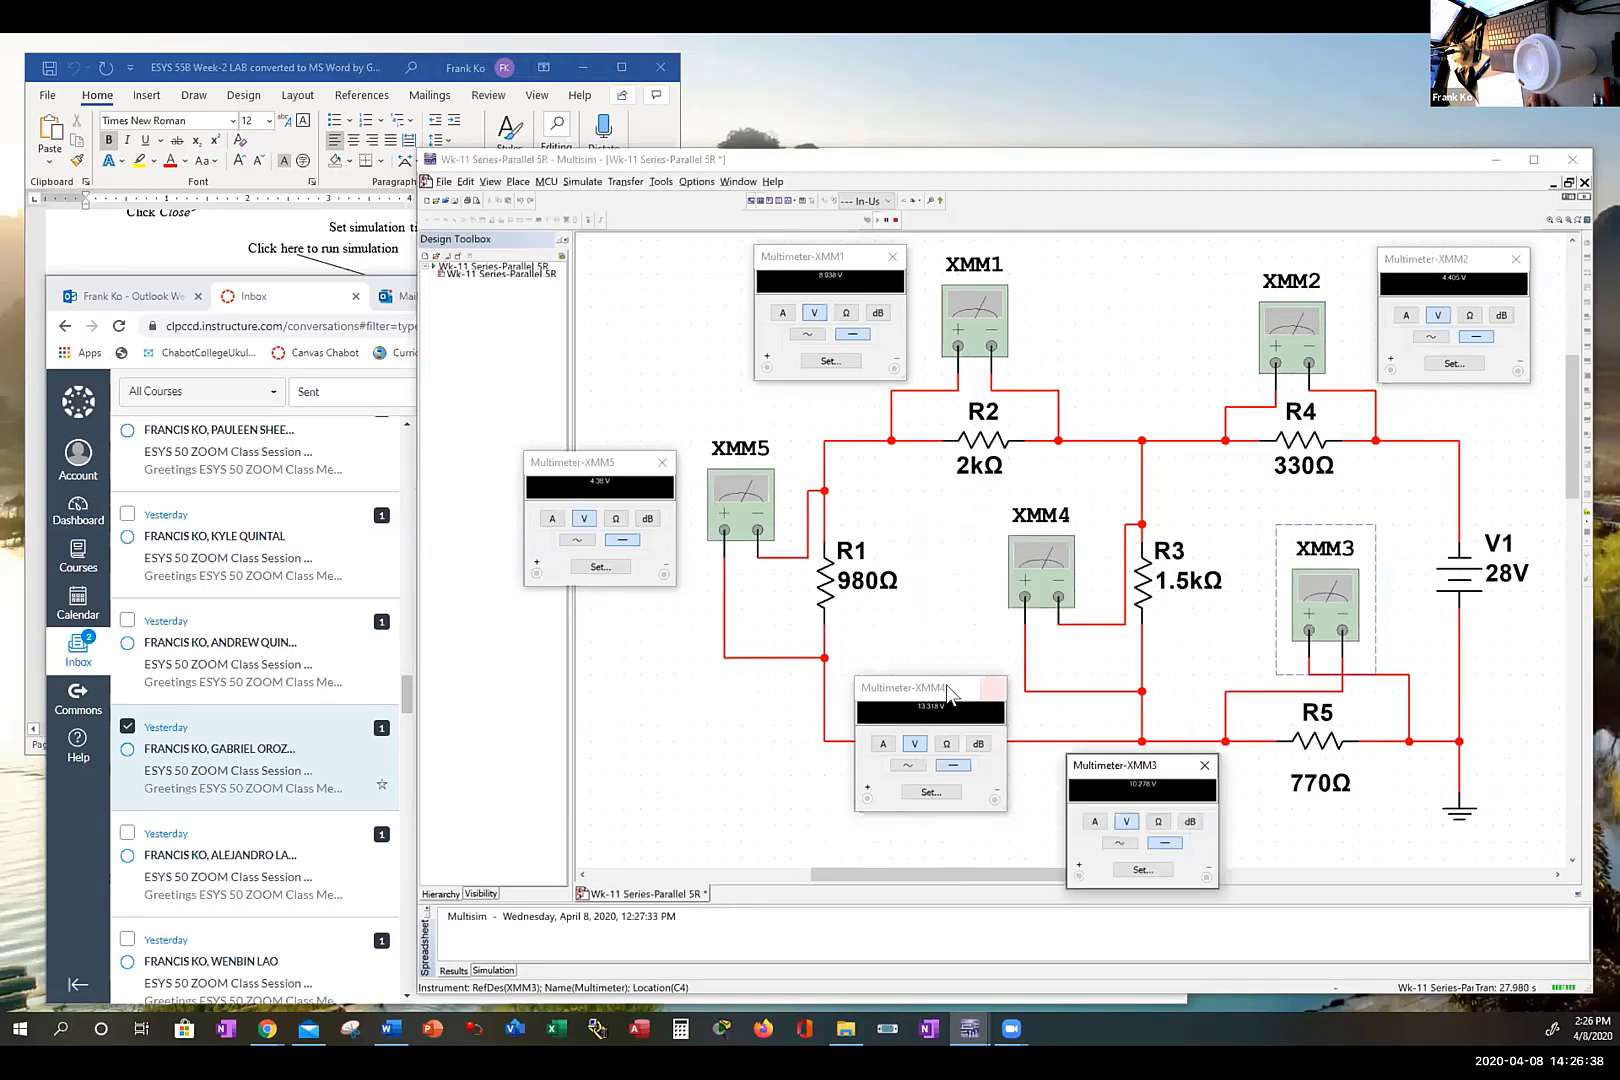
click(955, 690)
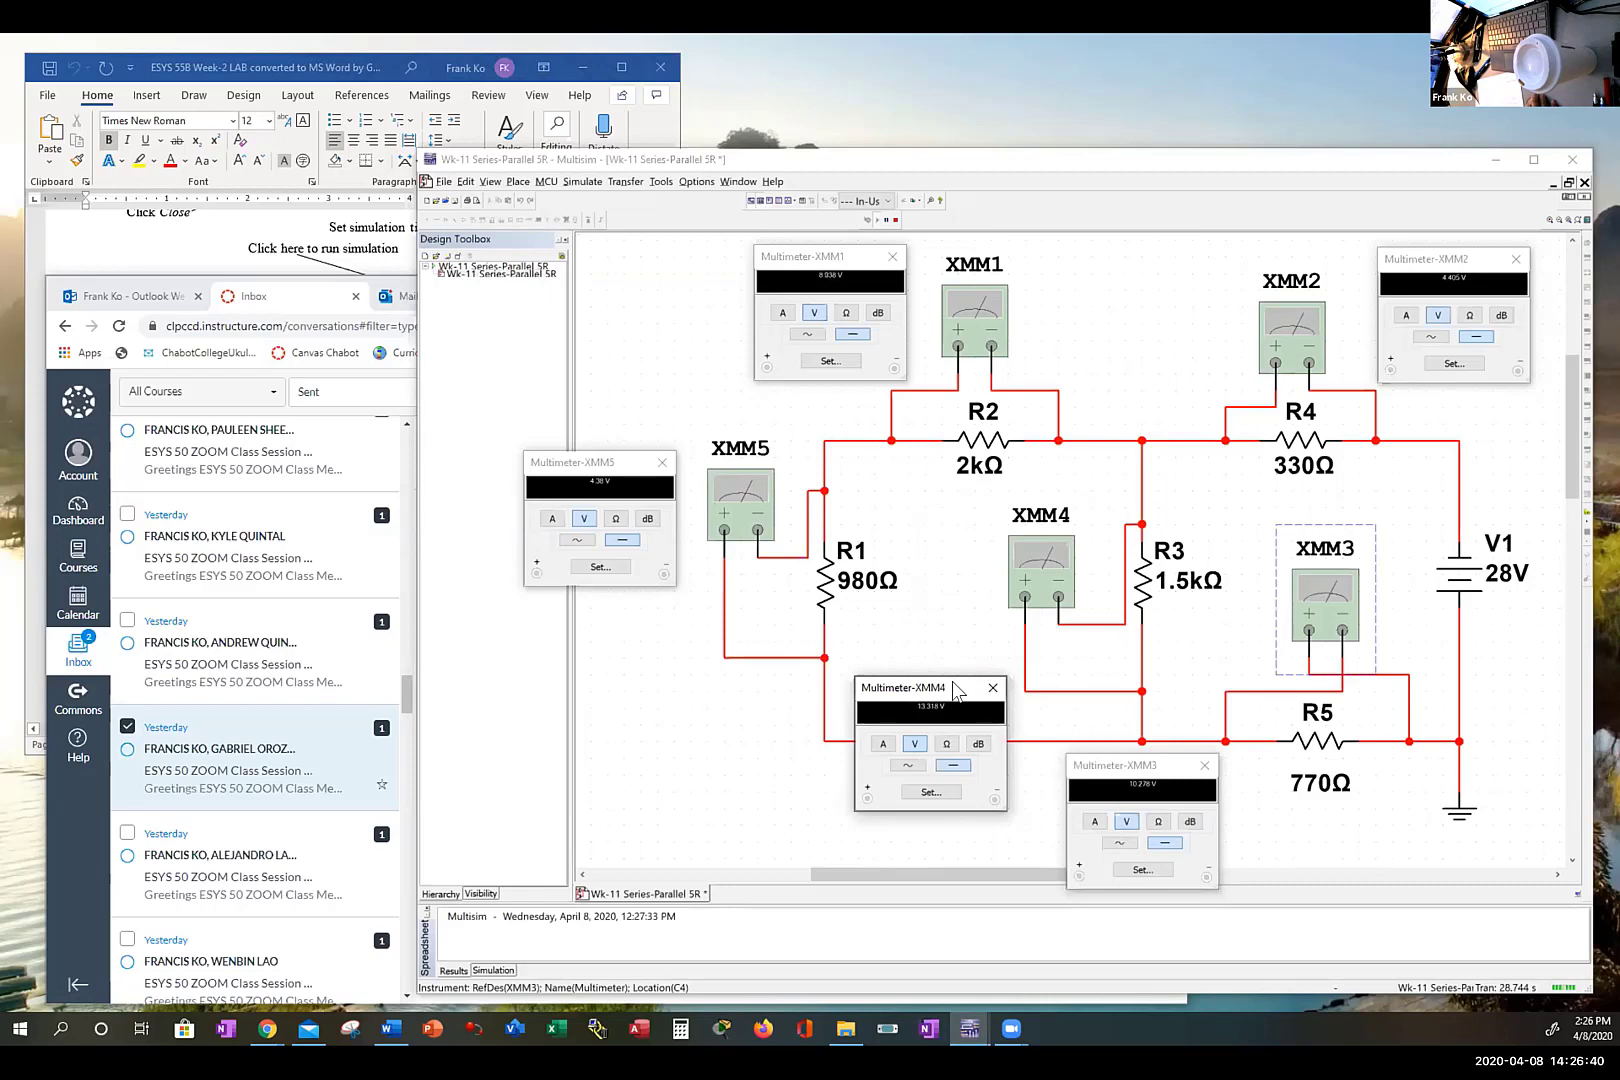
drag(955, 690, 953, 763)
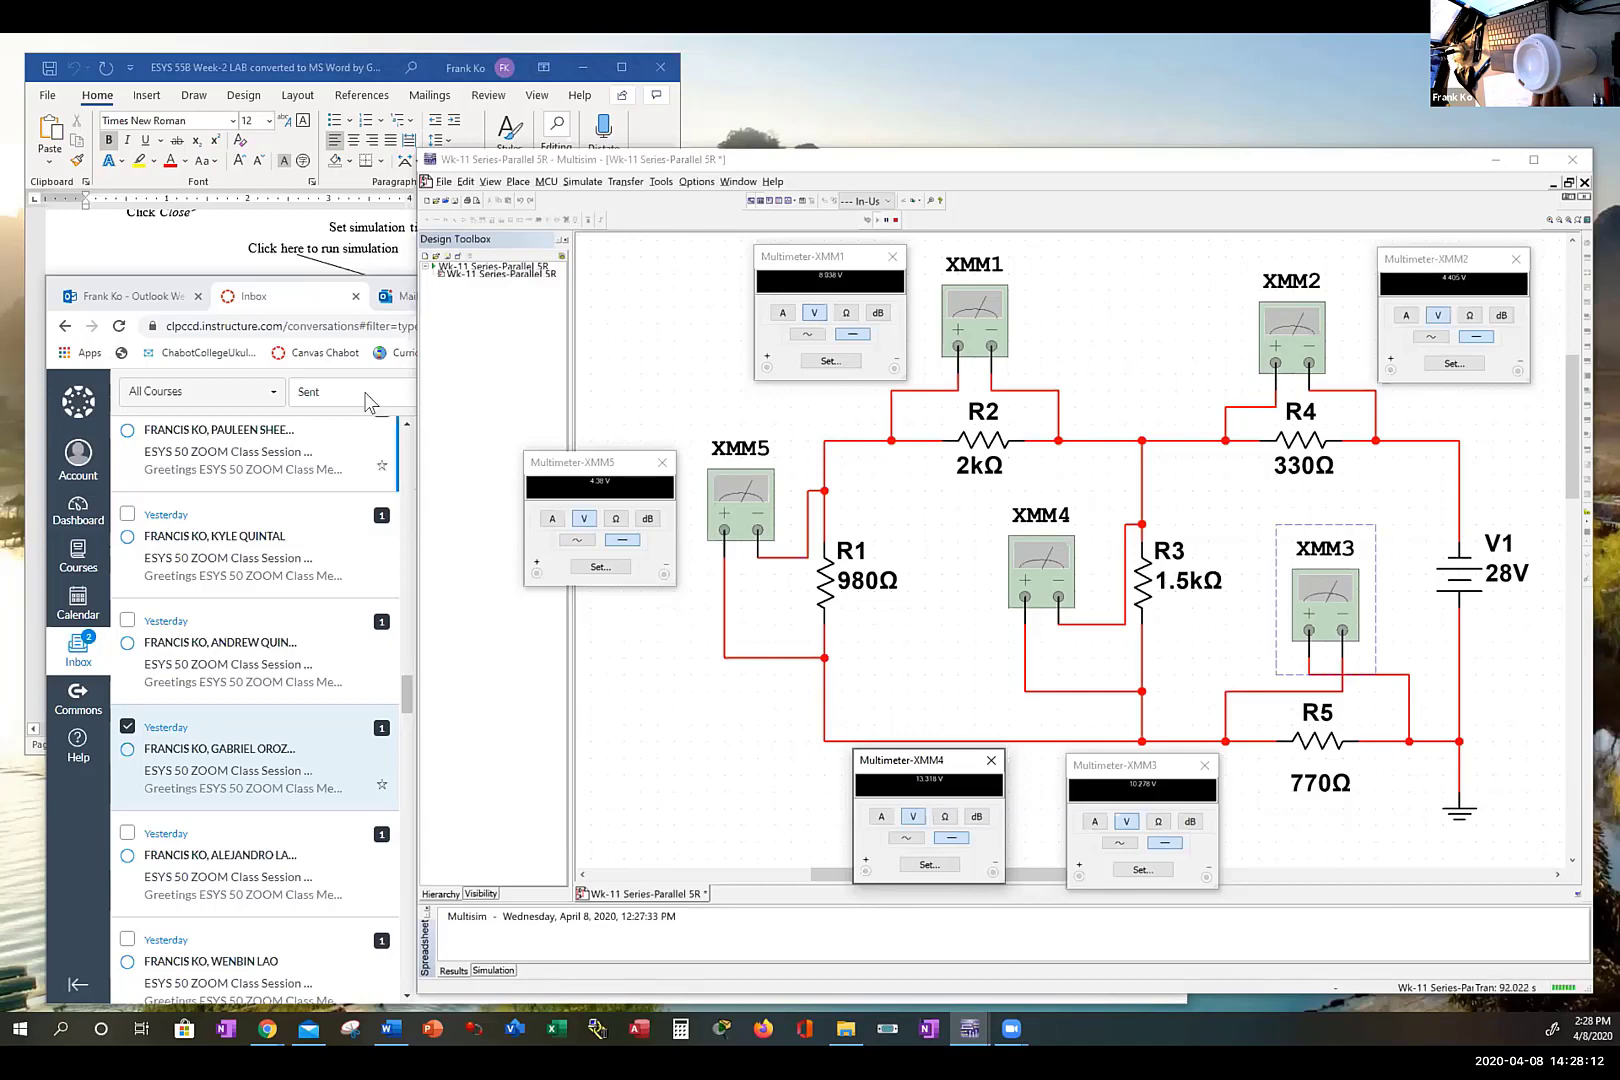
Step: Save the design as Wk-11 Series-Parallel 5R in the 50_2018-KO folder, replacing the existing file
click(442, 183)
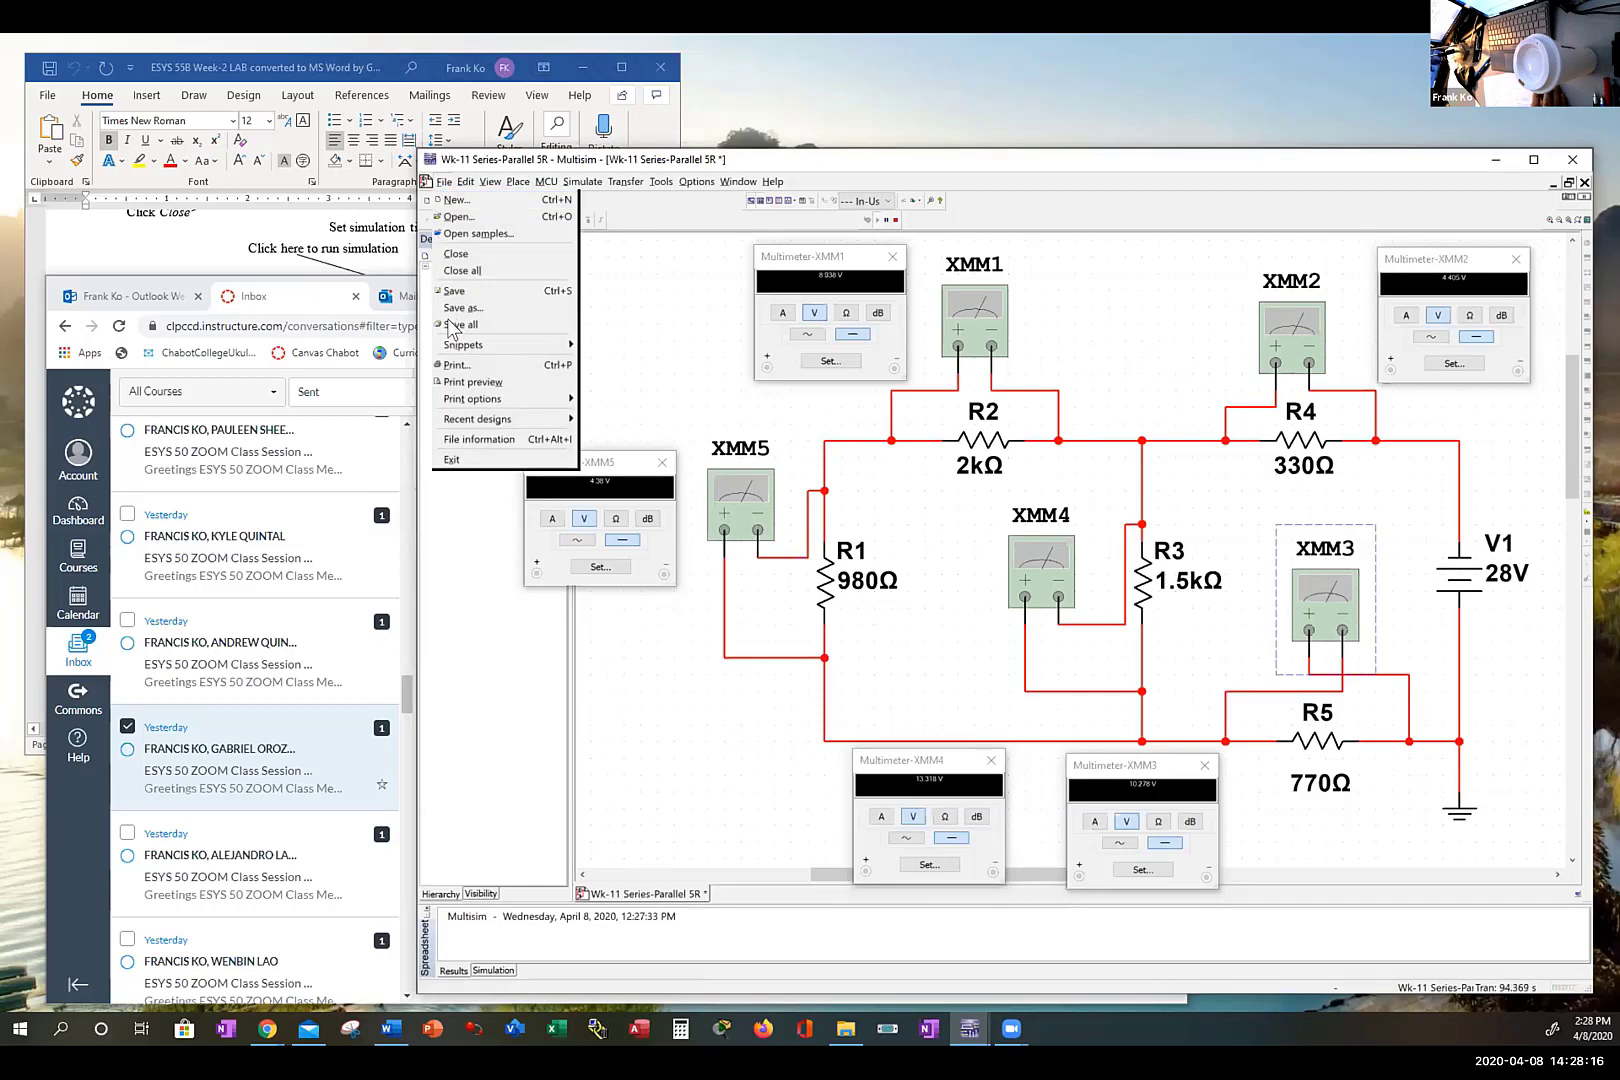
click(450, 308)
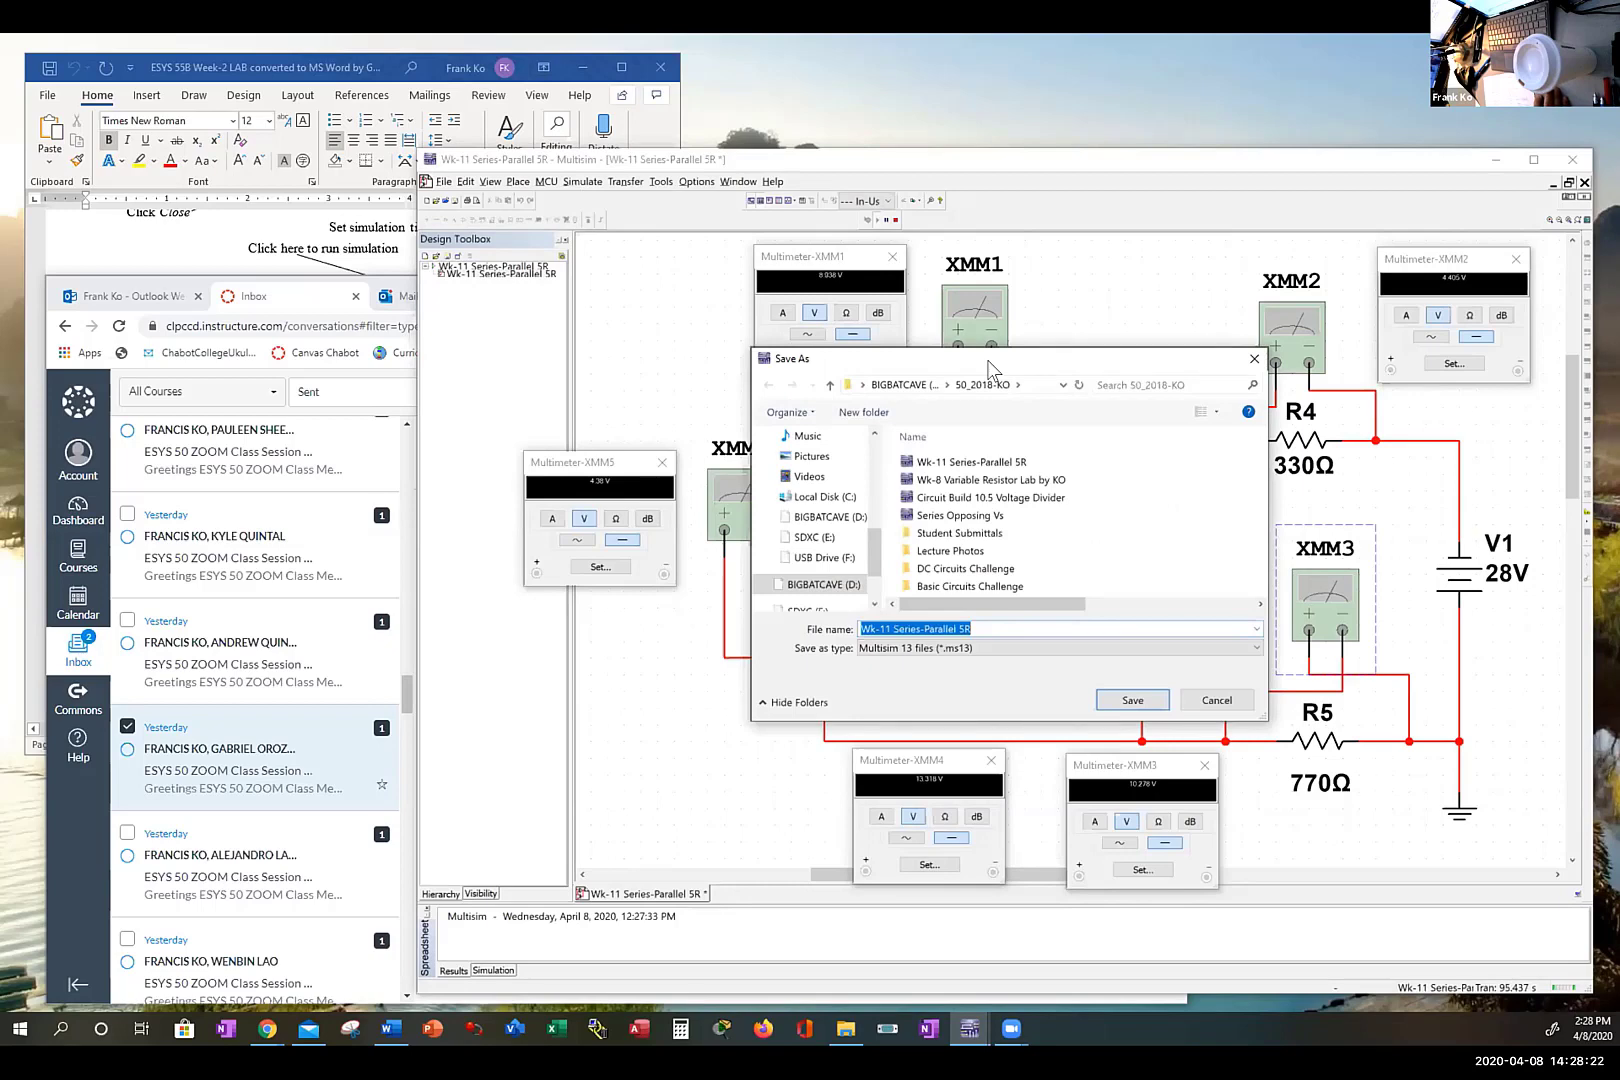
drag(988, 367, 567, 641)
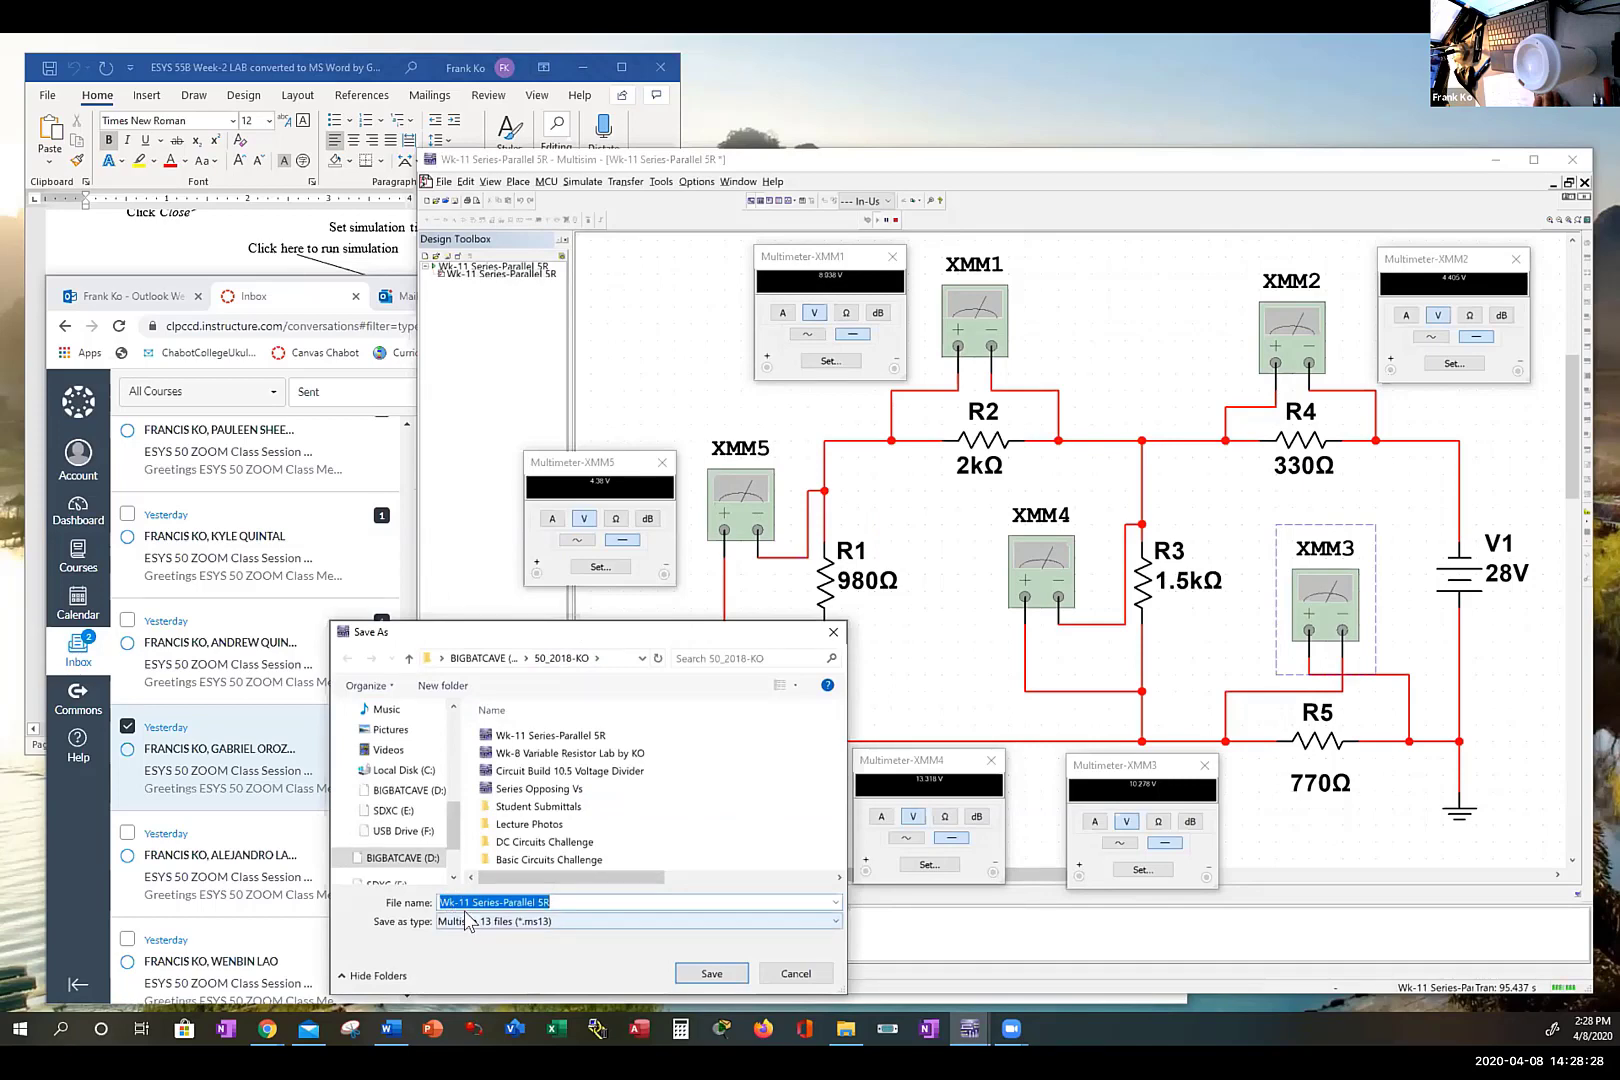
click(679, 975)
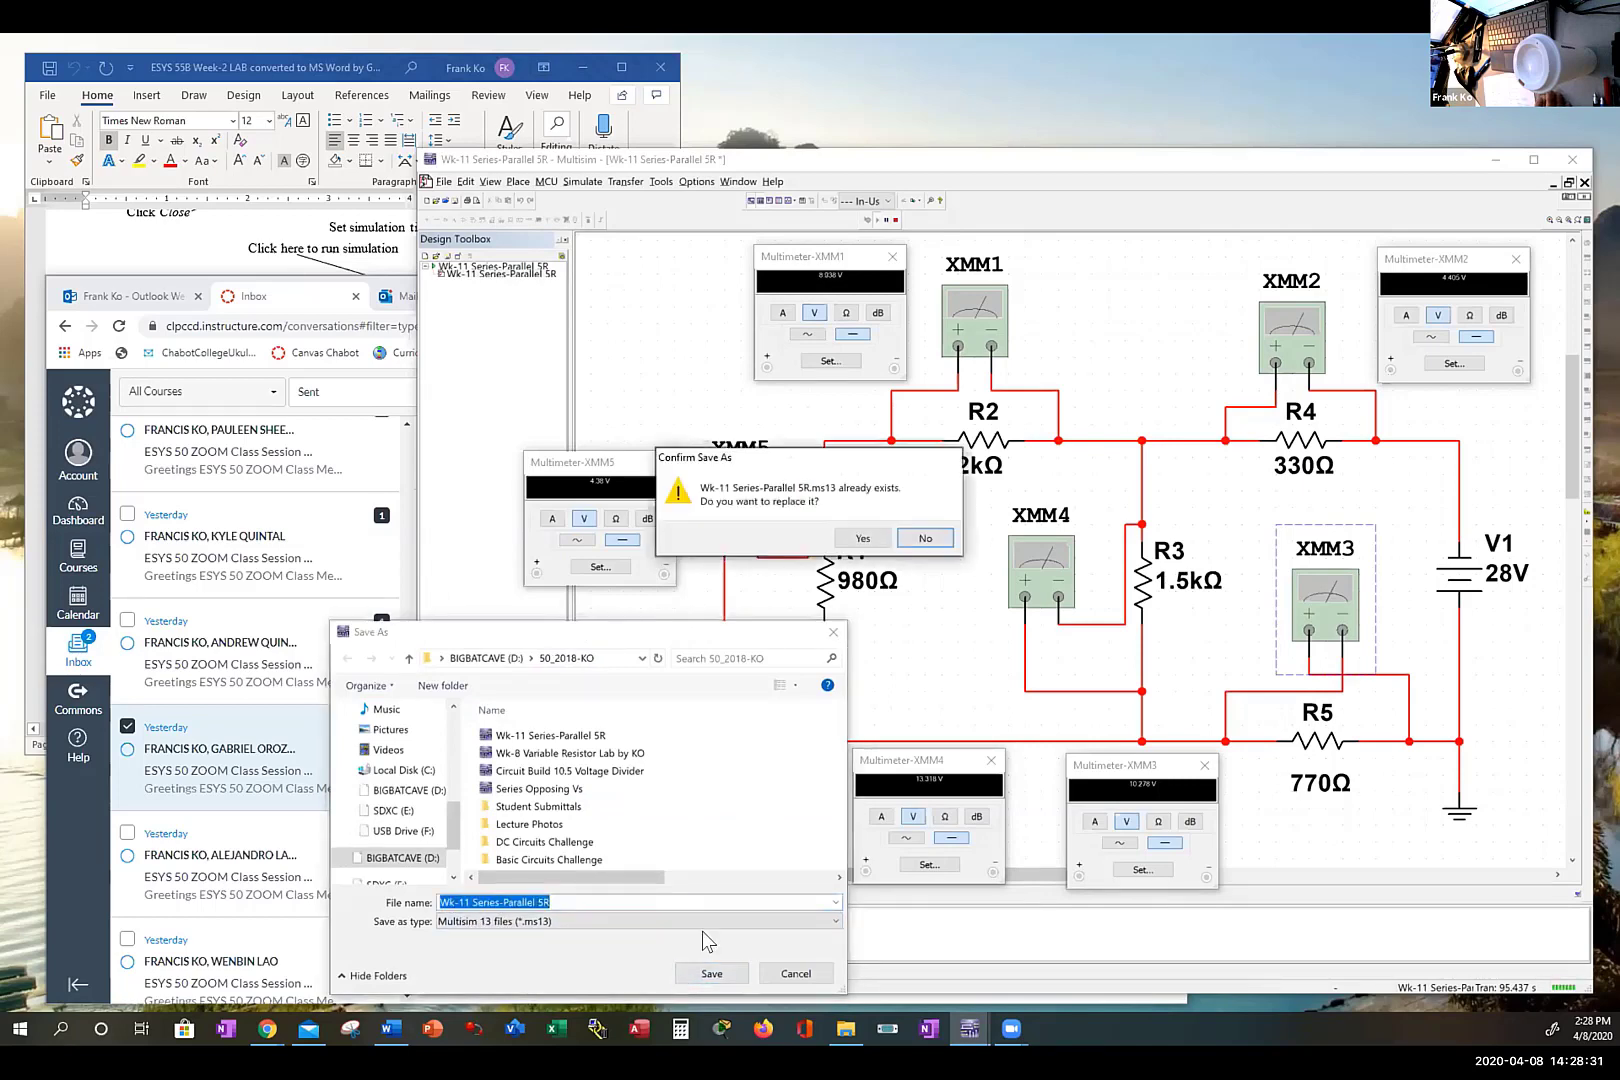
click(856, 538)
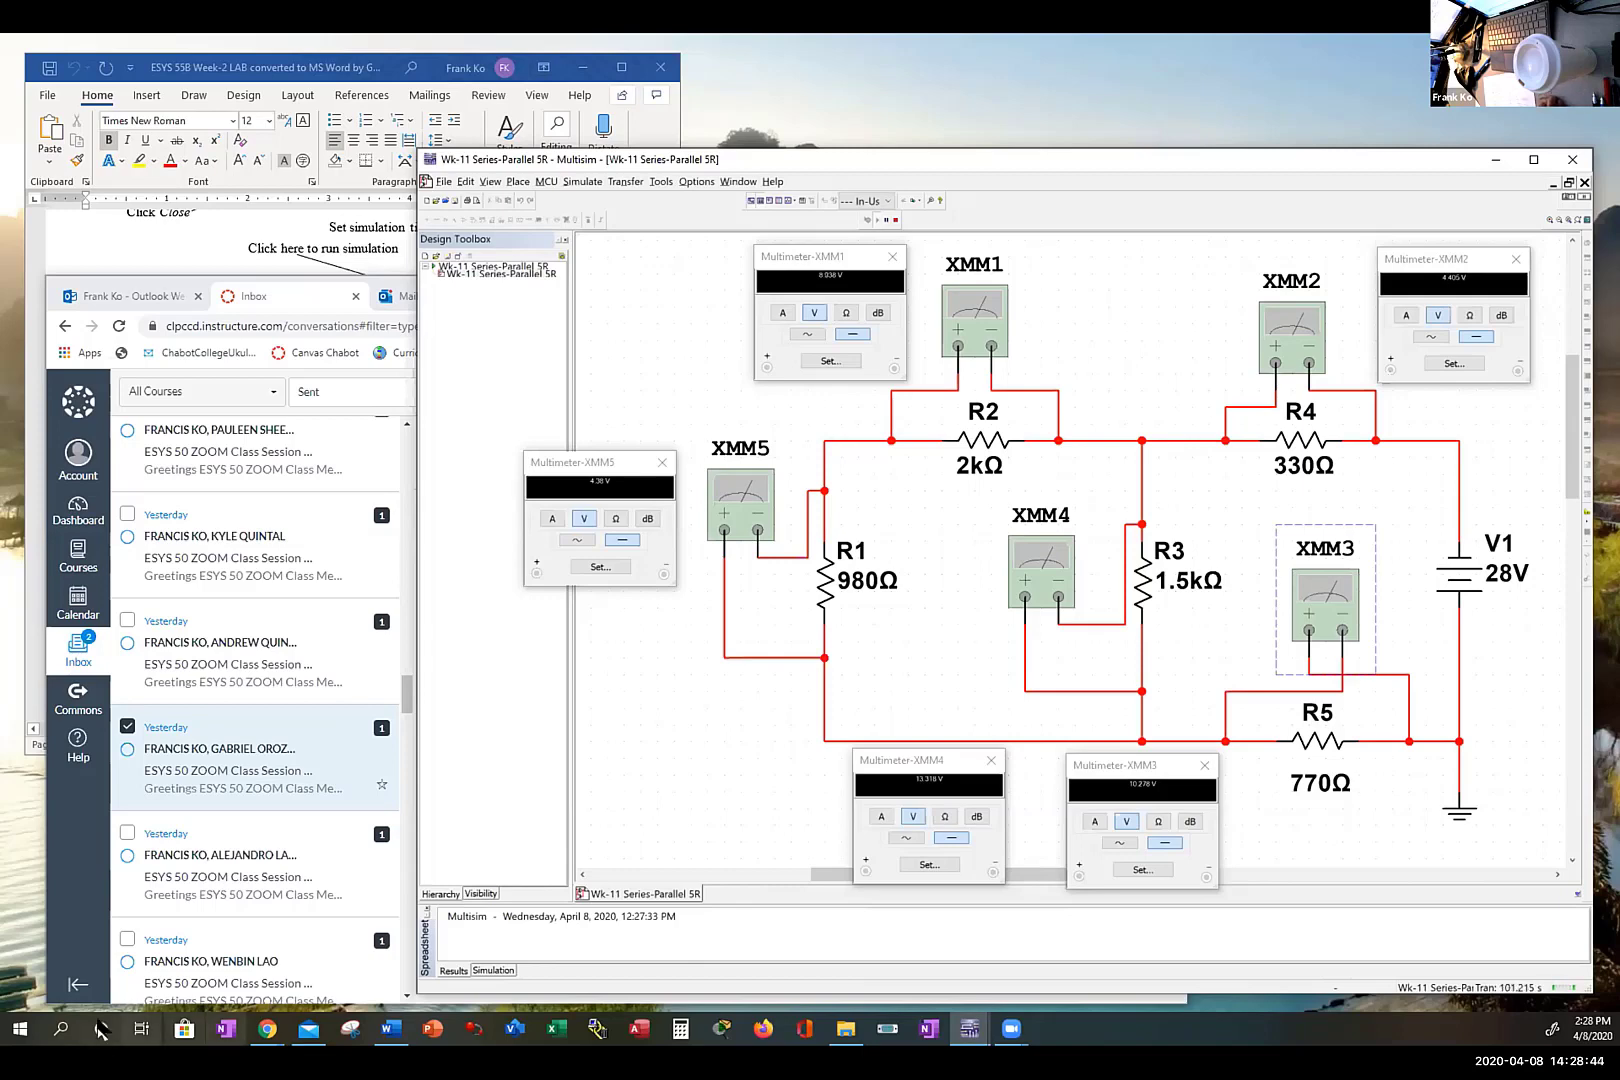
click(343, 1026)
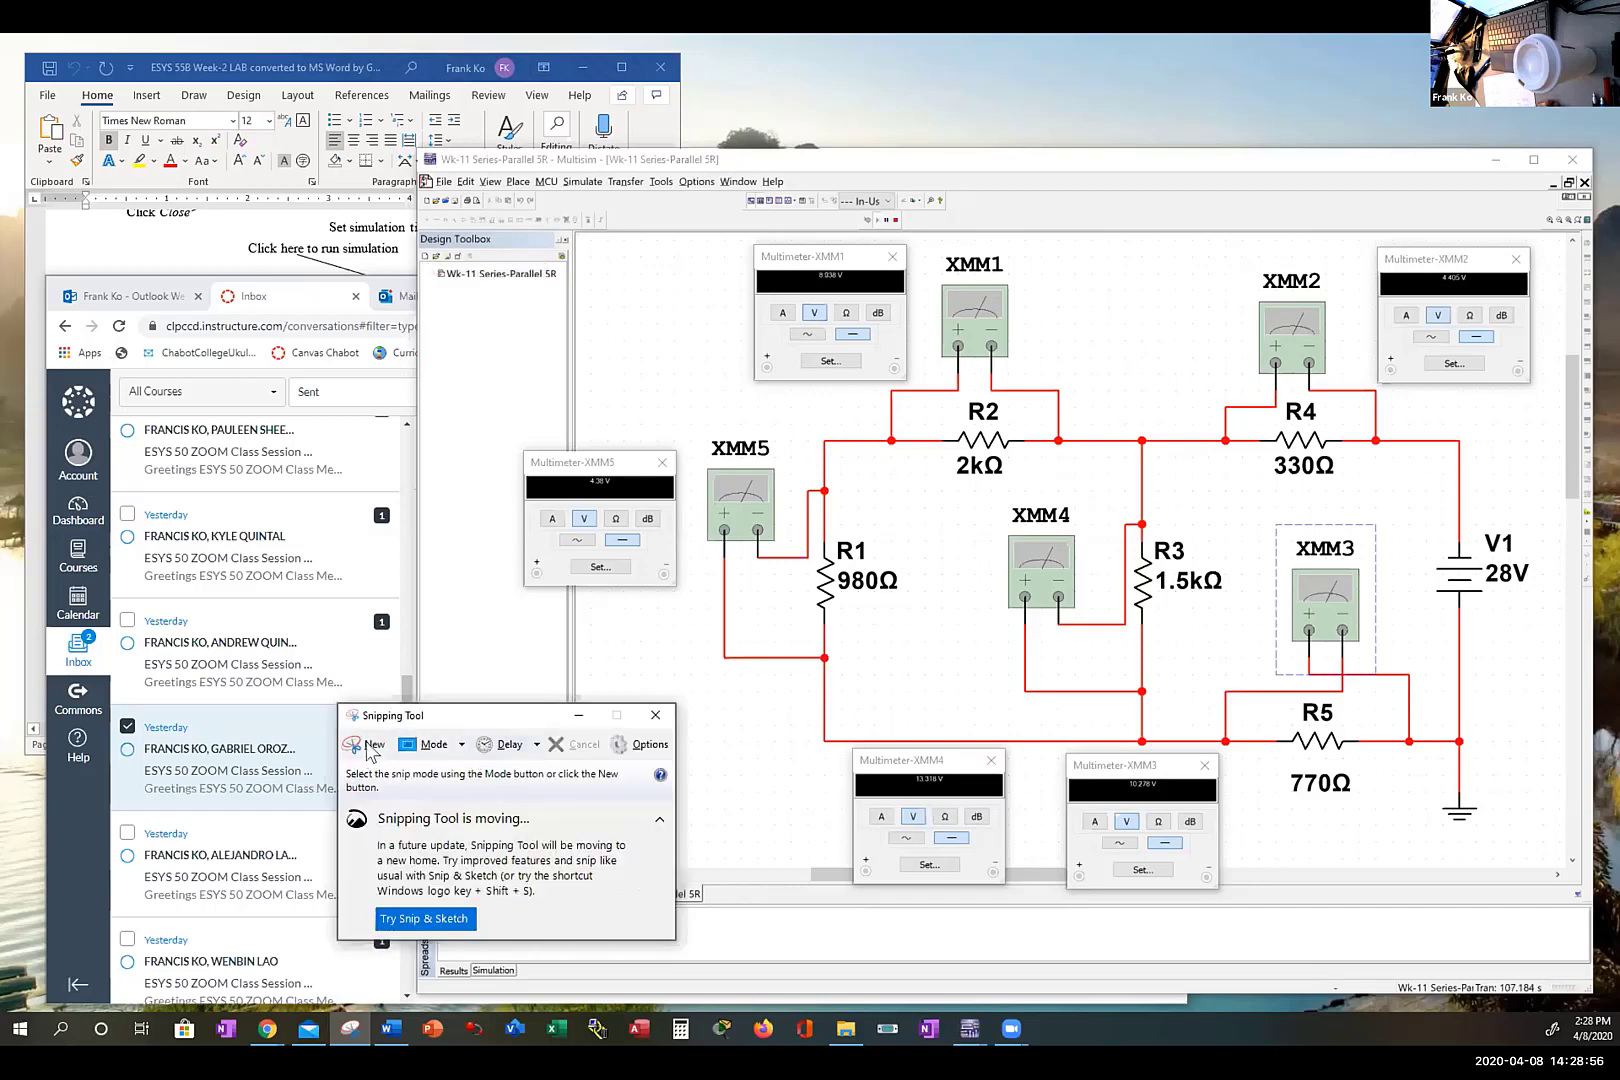
click(370, 747)
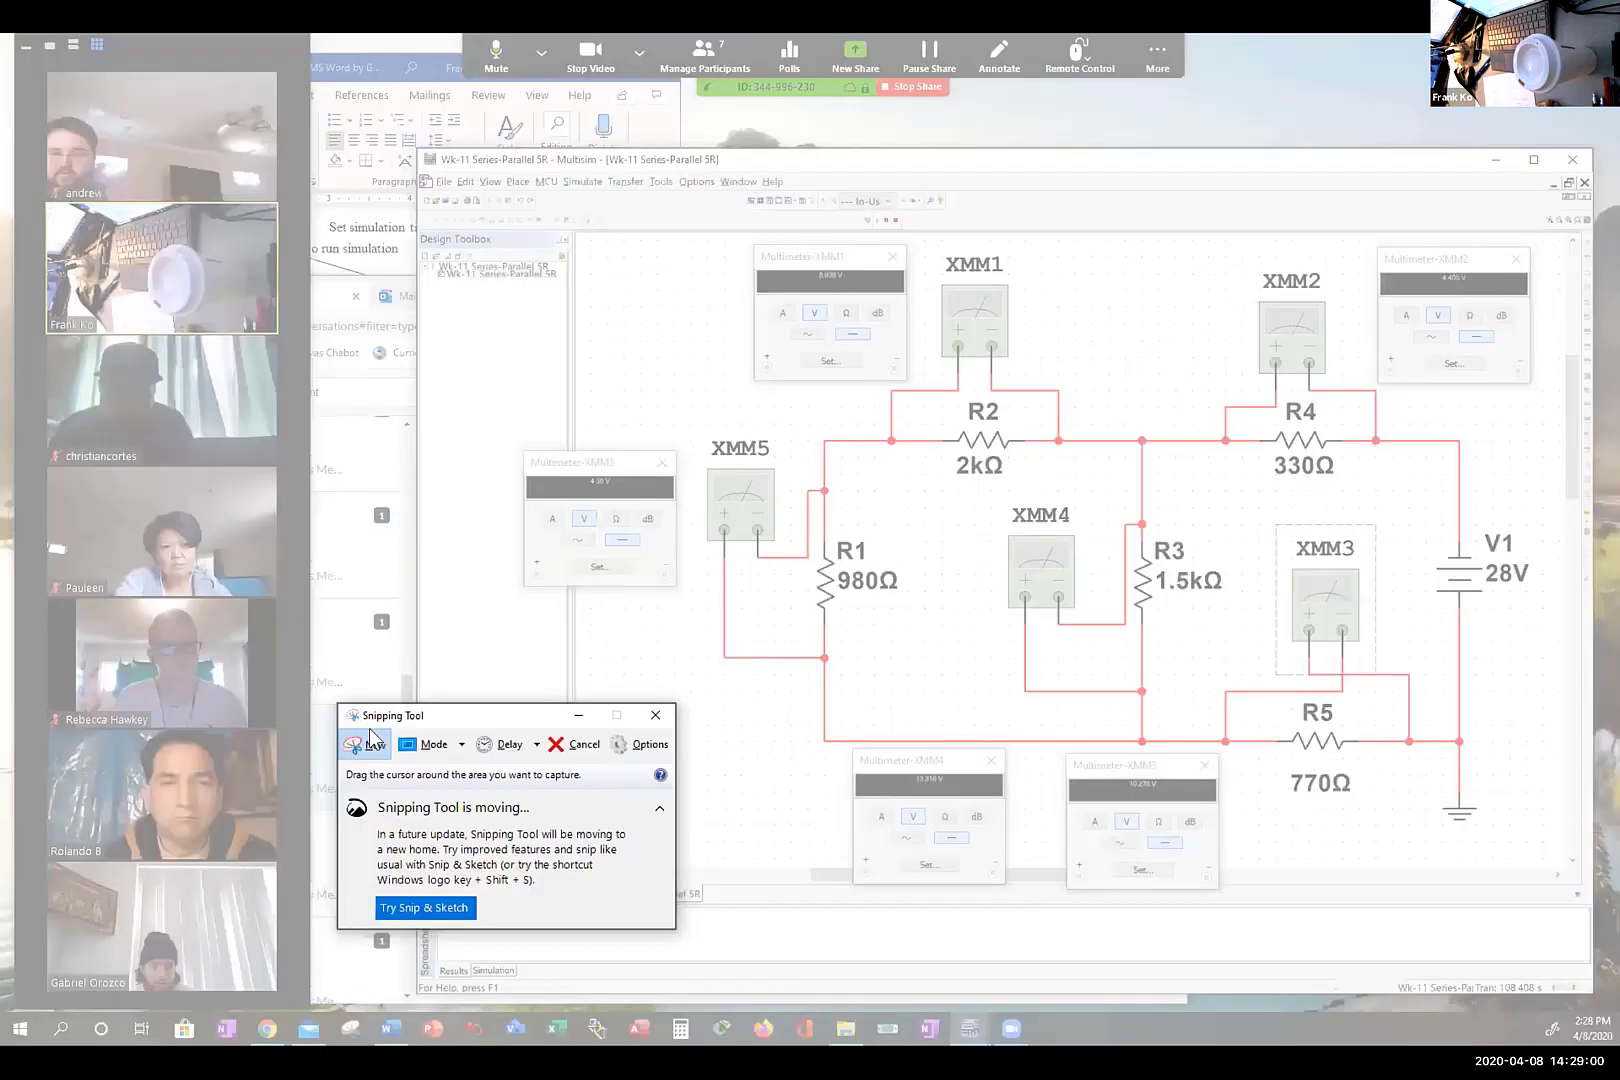
click(578, 748)
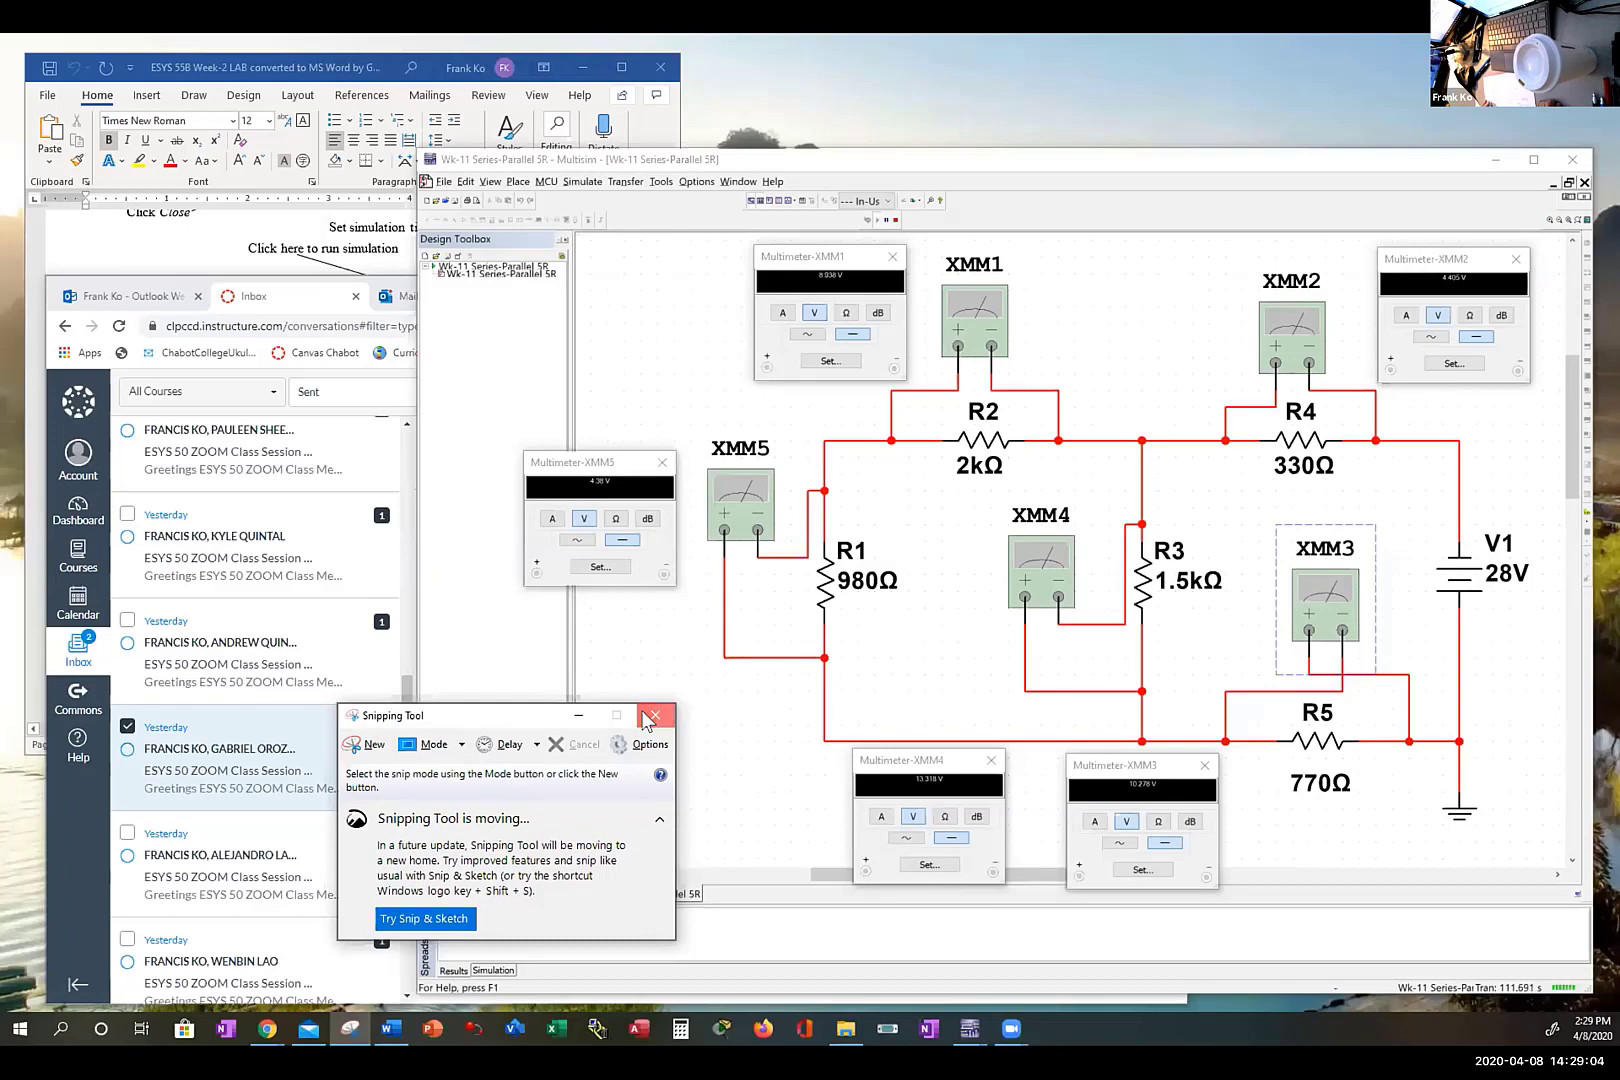
click(652, 716)
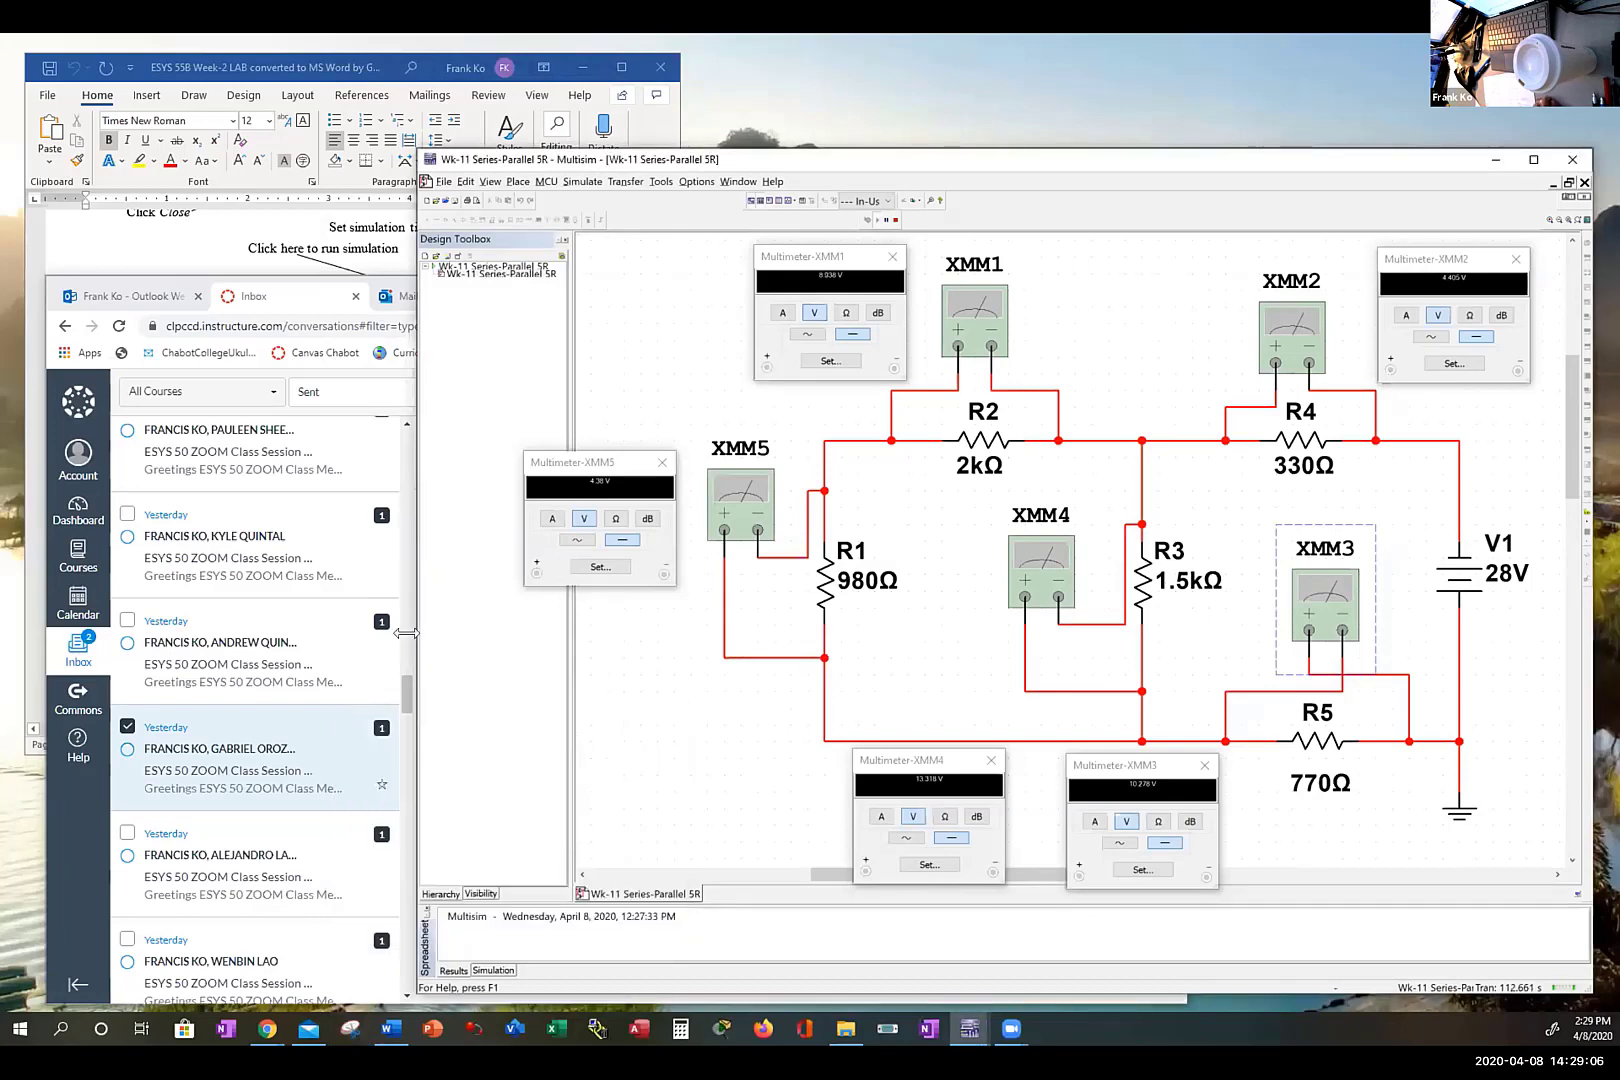
Step: Place a text note reading "ima sample" in the empty schematic area below XMM5's readout
click(507, 184)
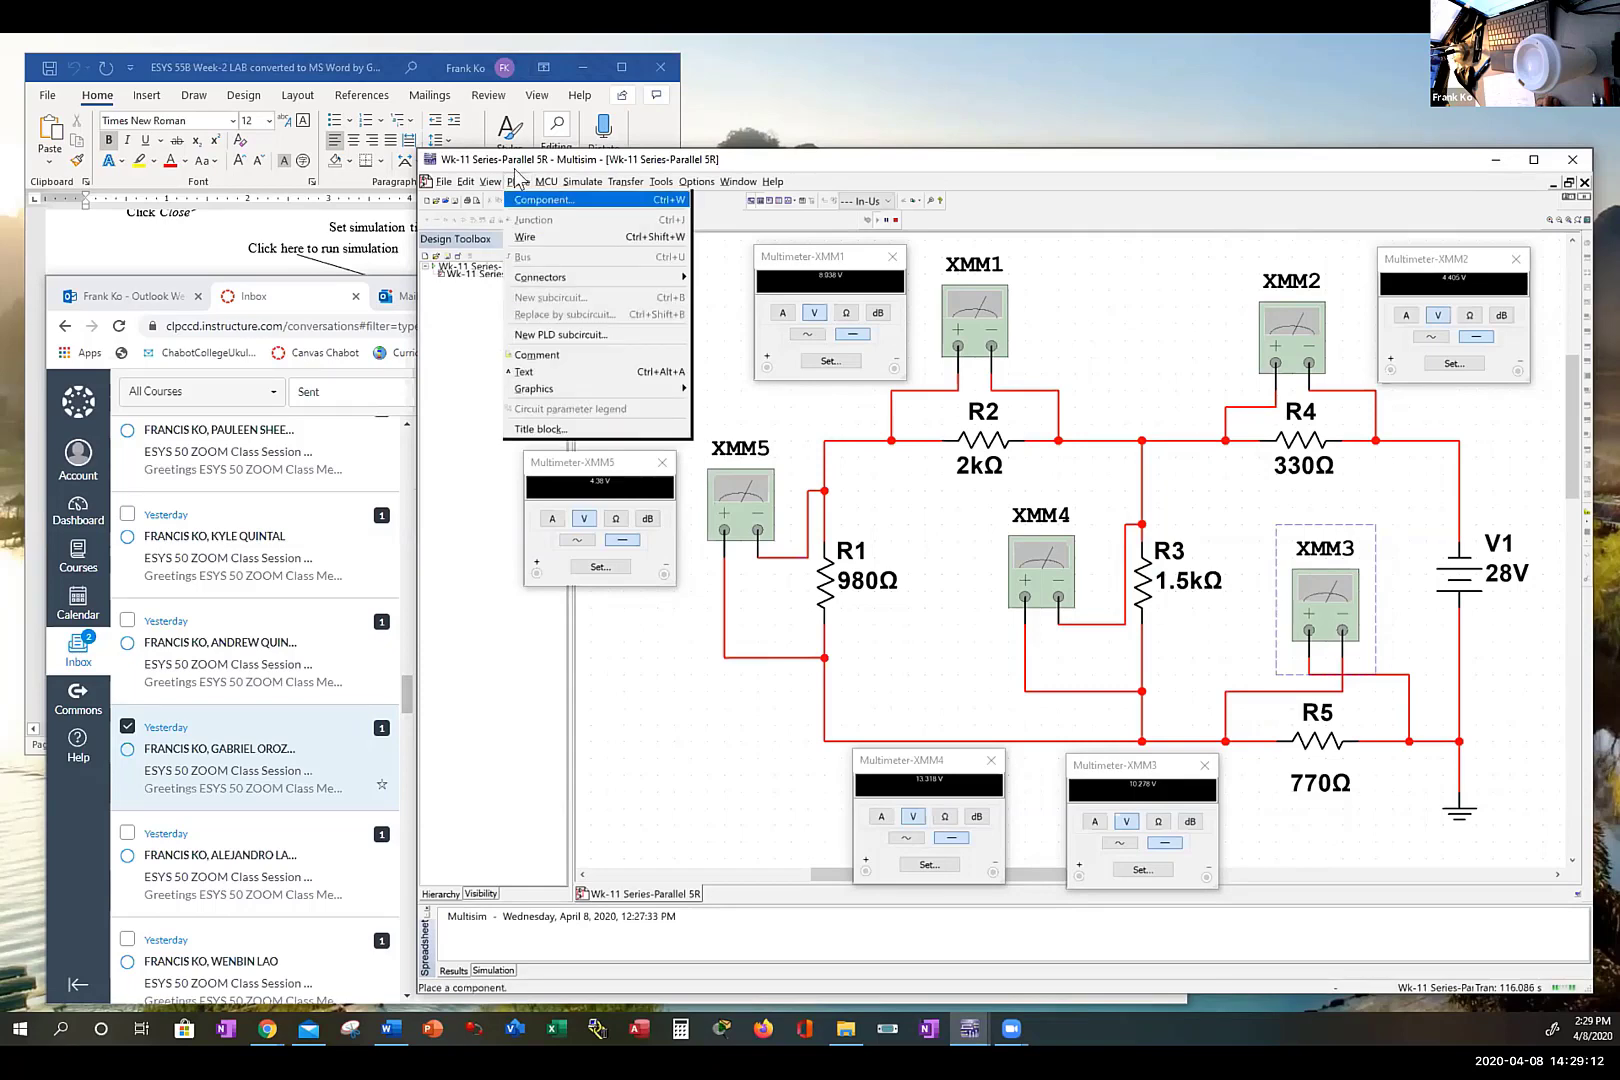
click(530, 373)
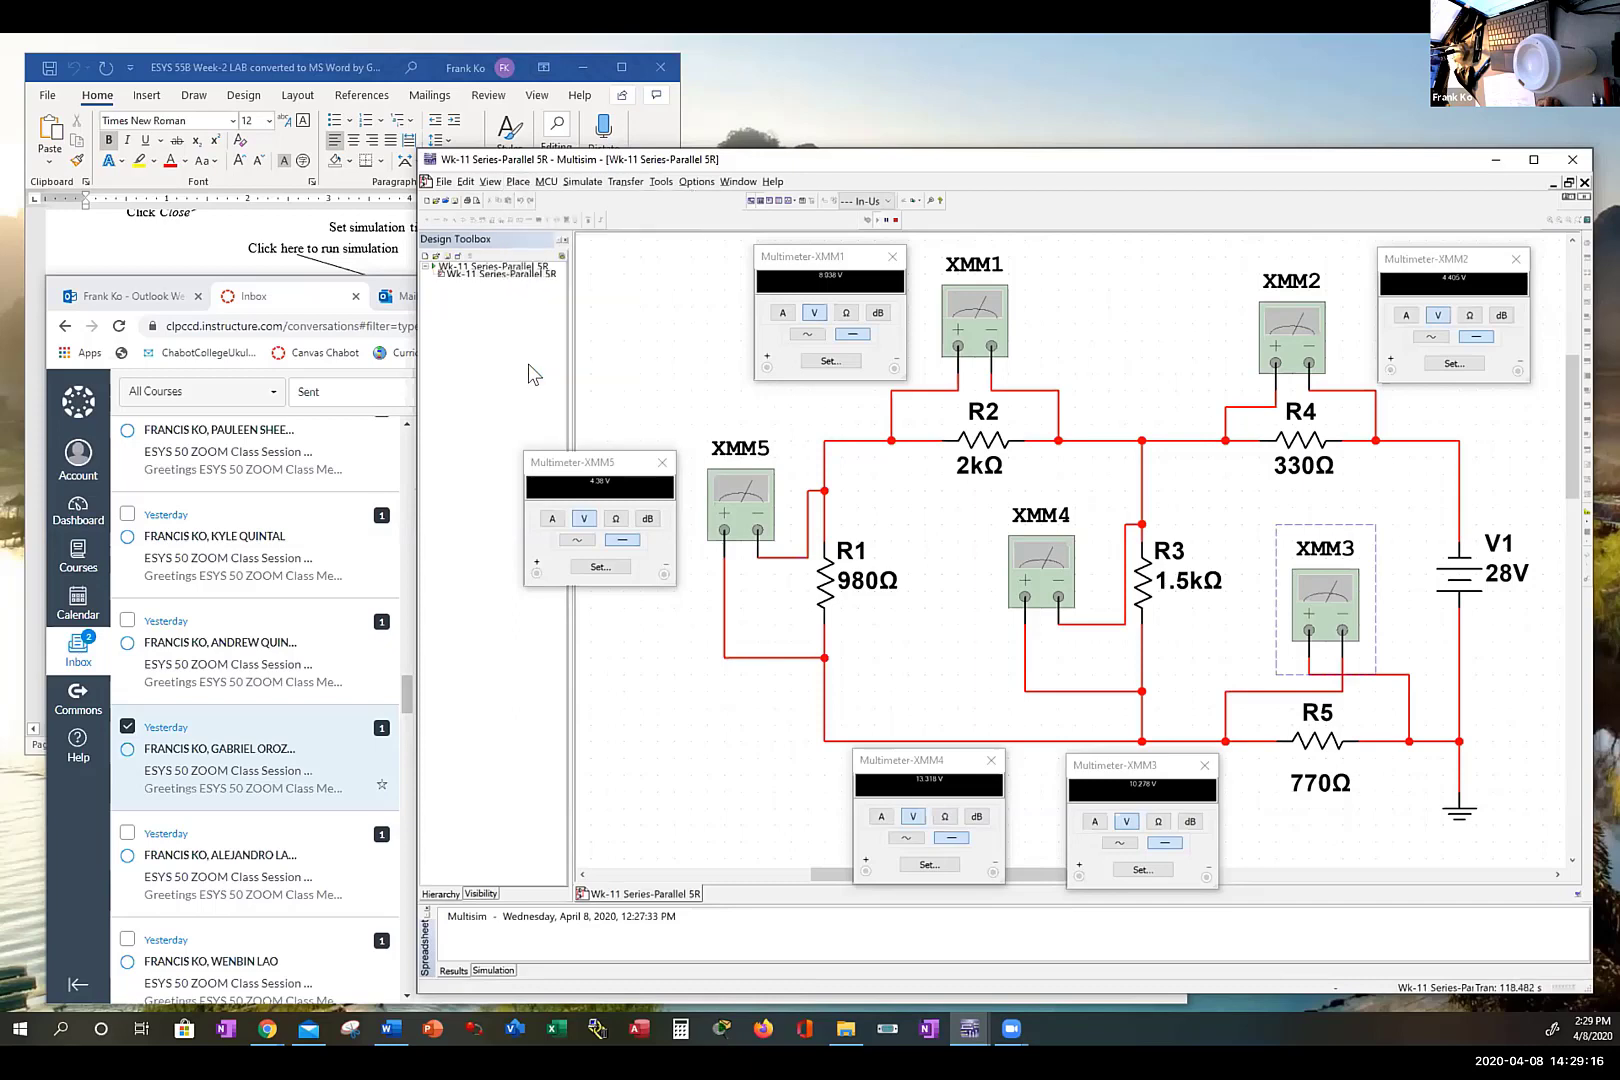
click(593, 709)
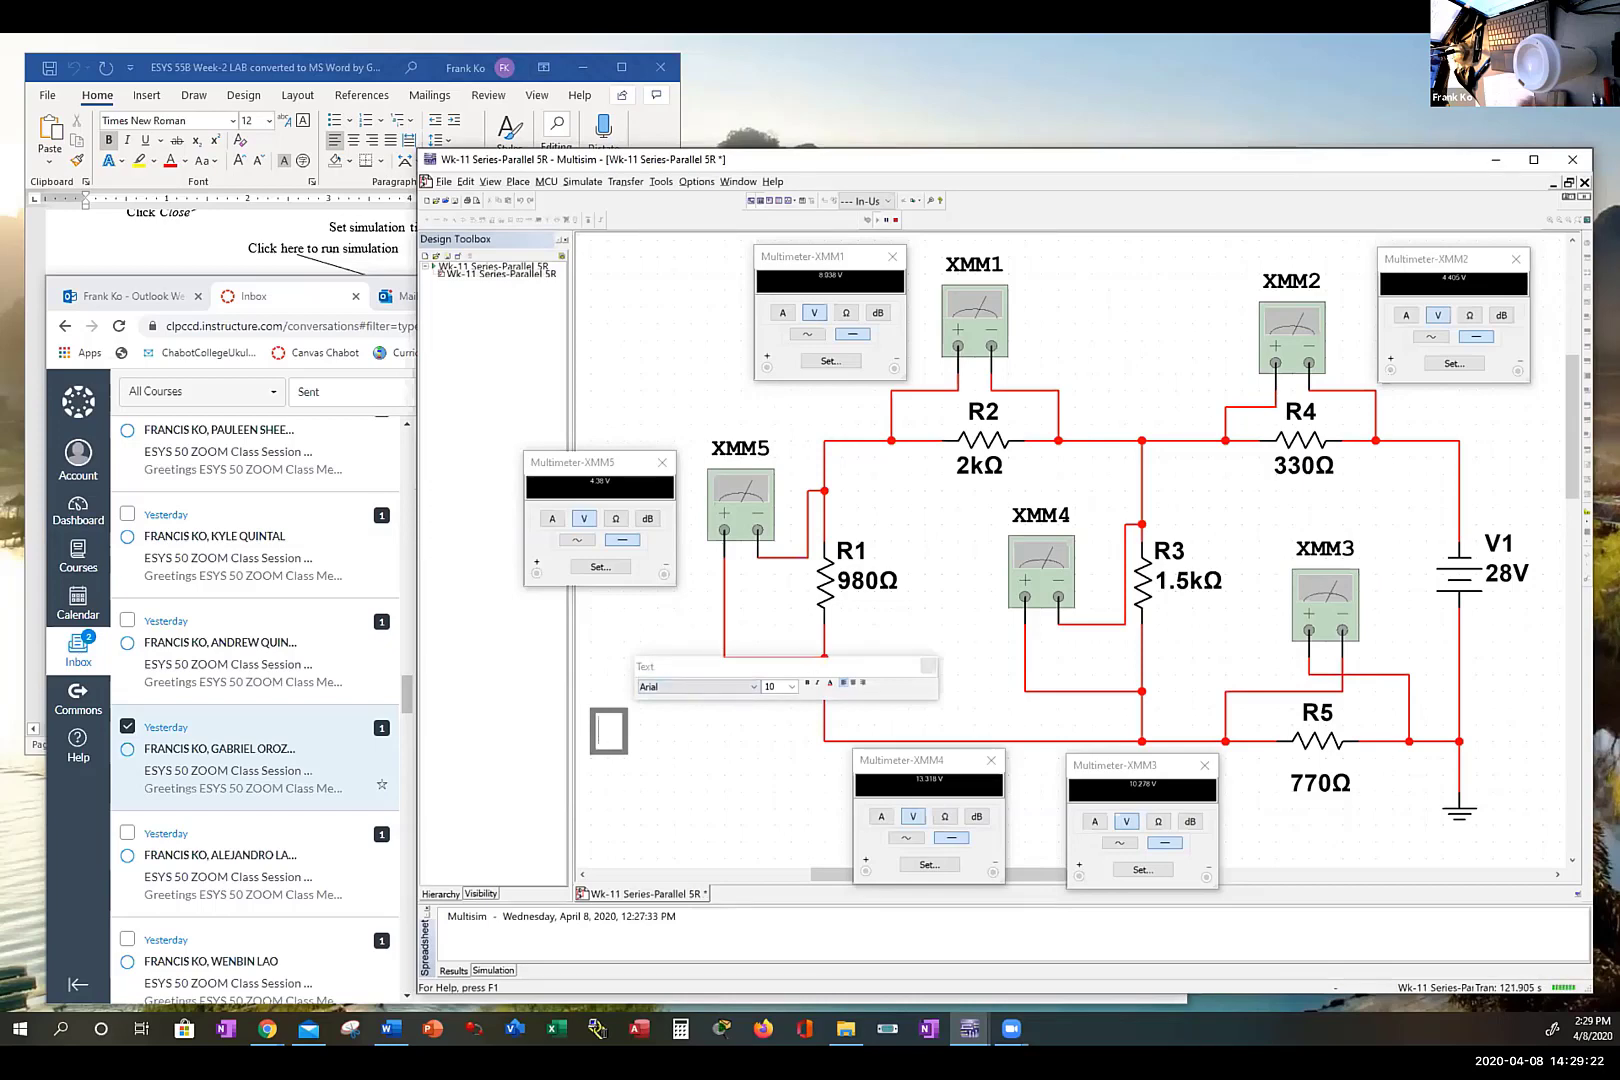
text(ima)
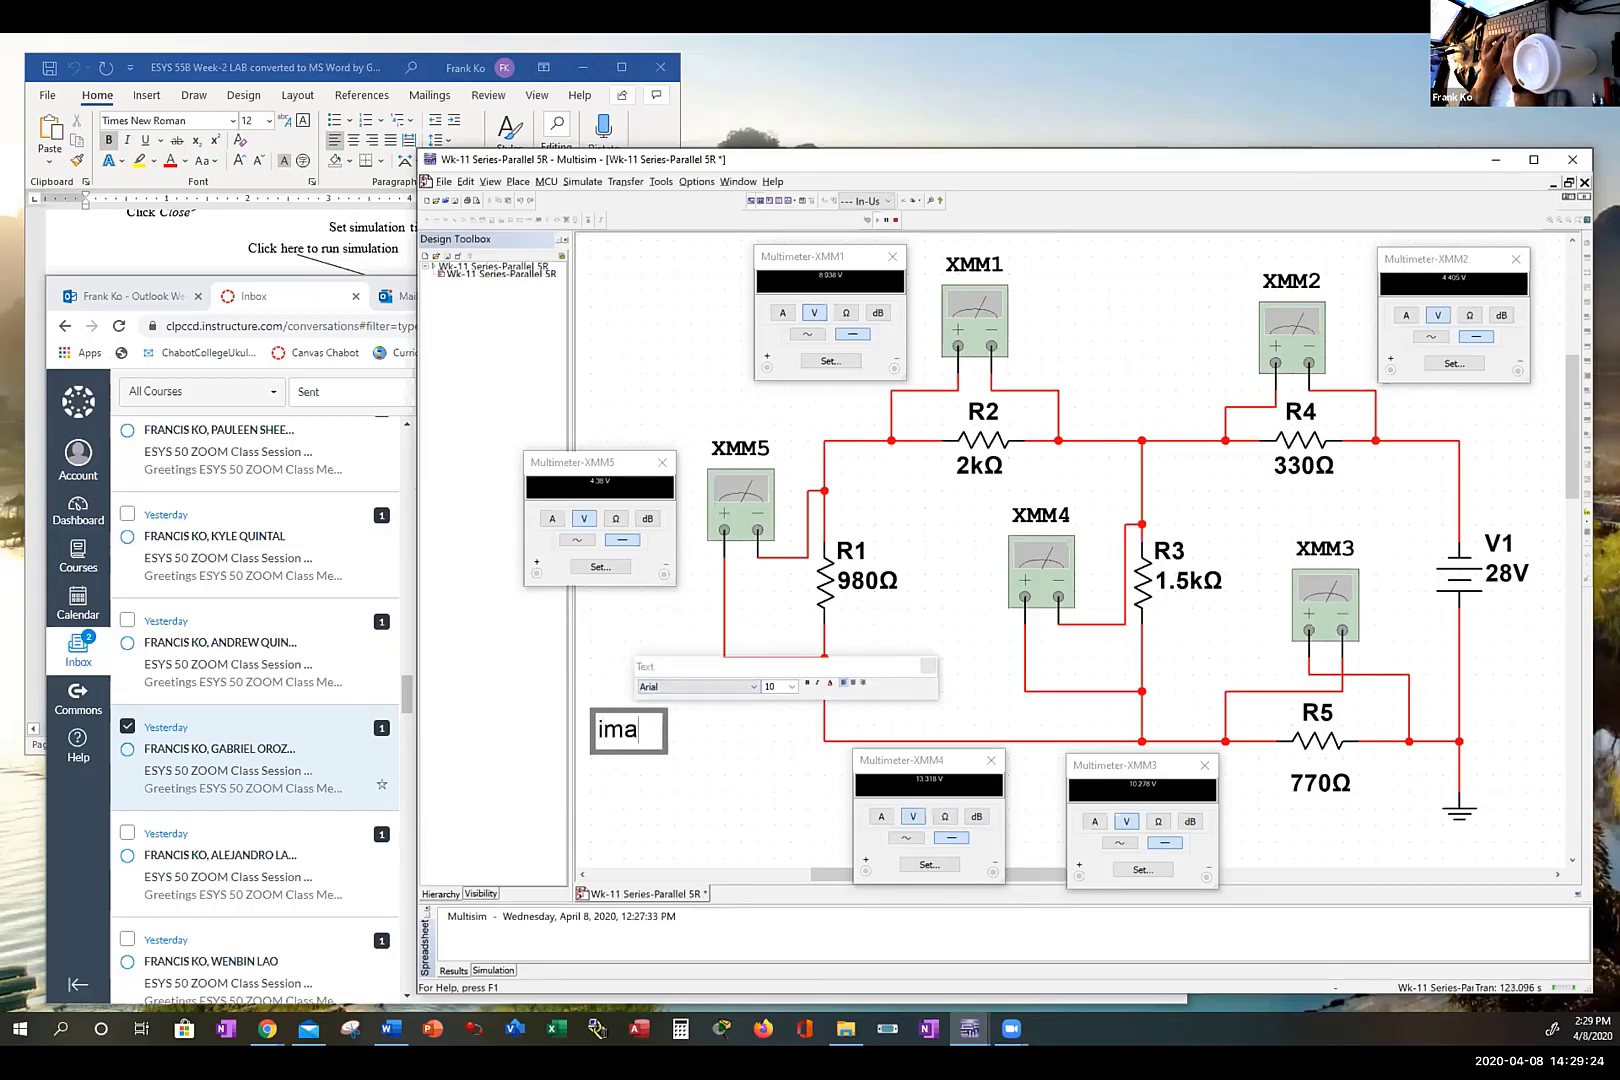
text( sample)
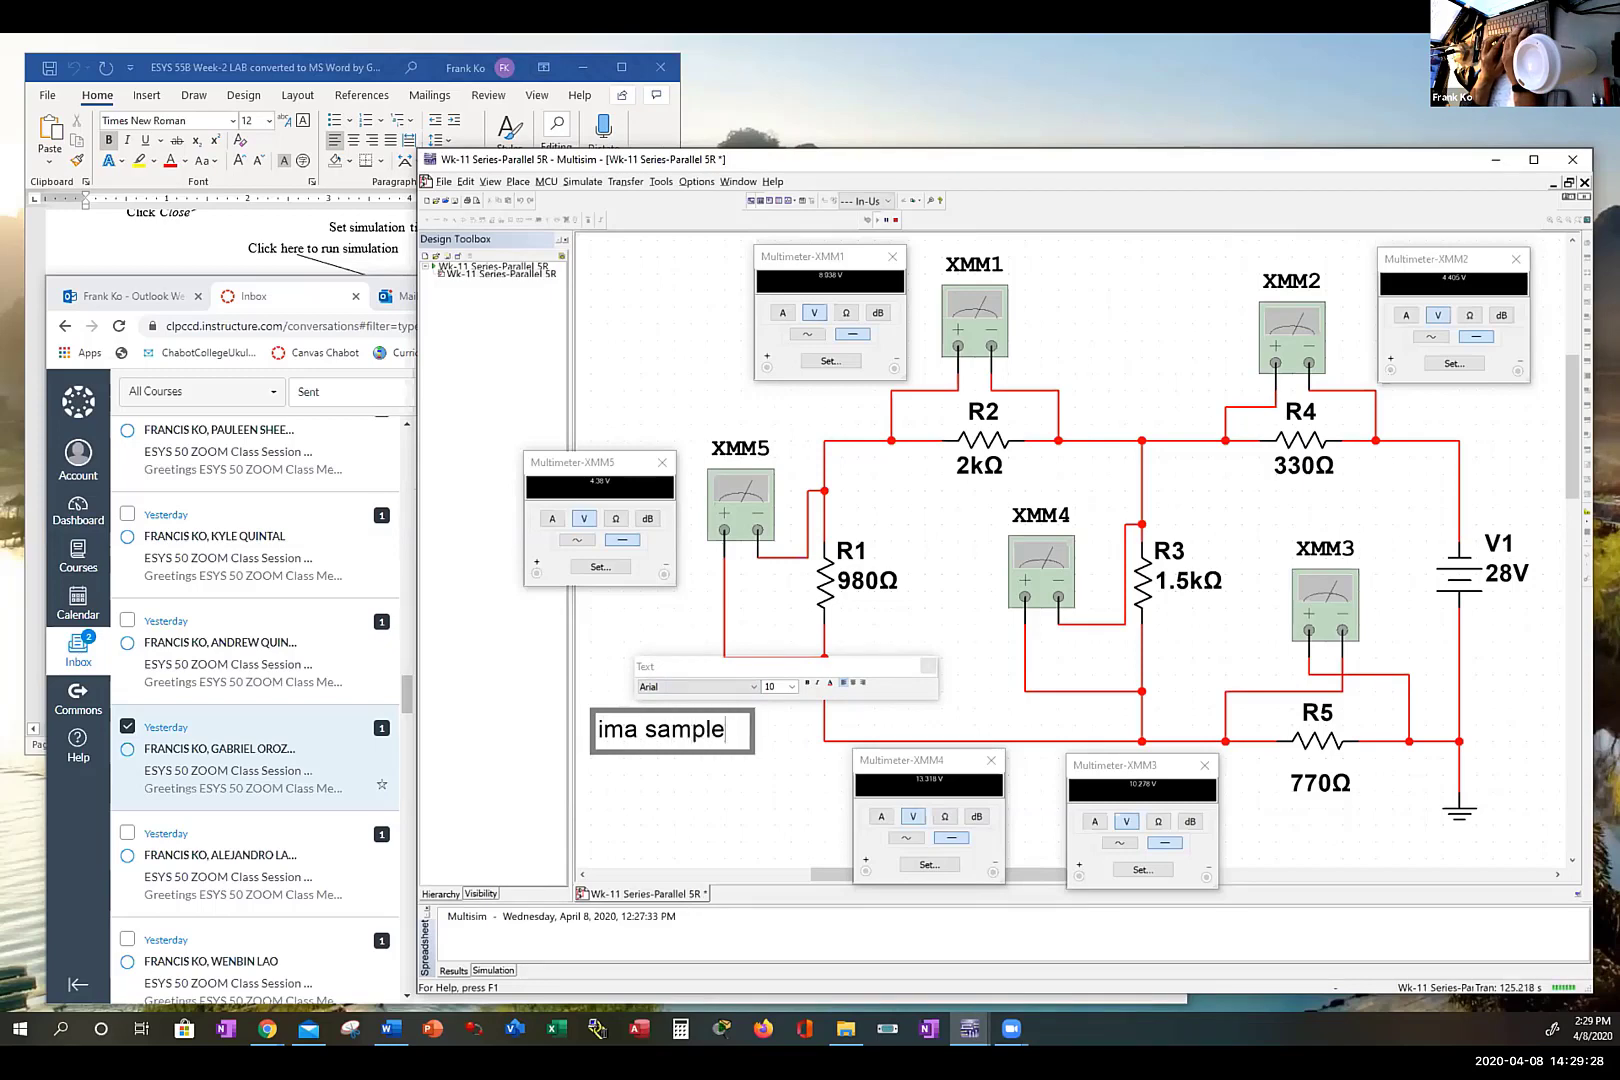
Step: Add "4-8-20" as a second line of the text note and finish editing it
key(Return)
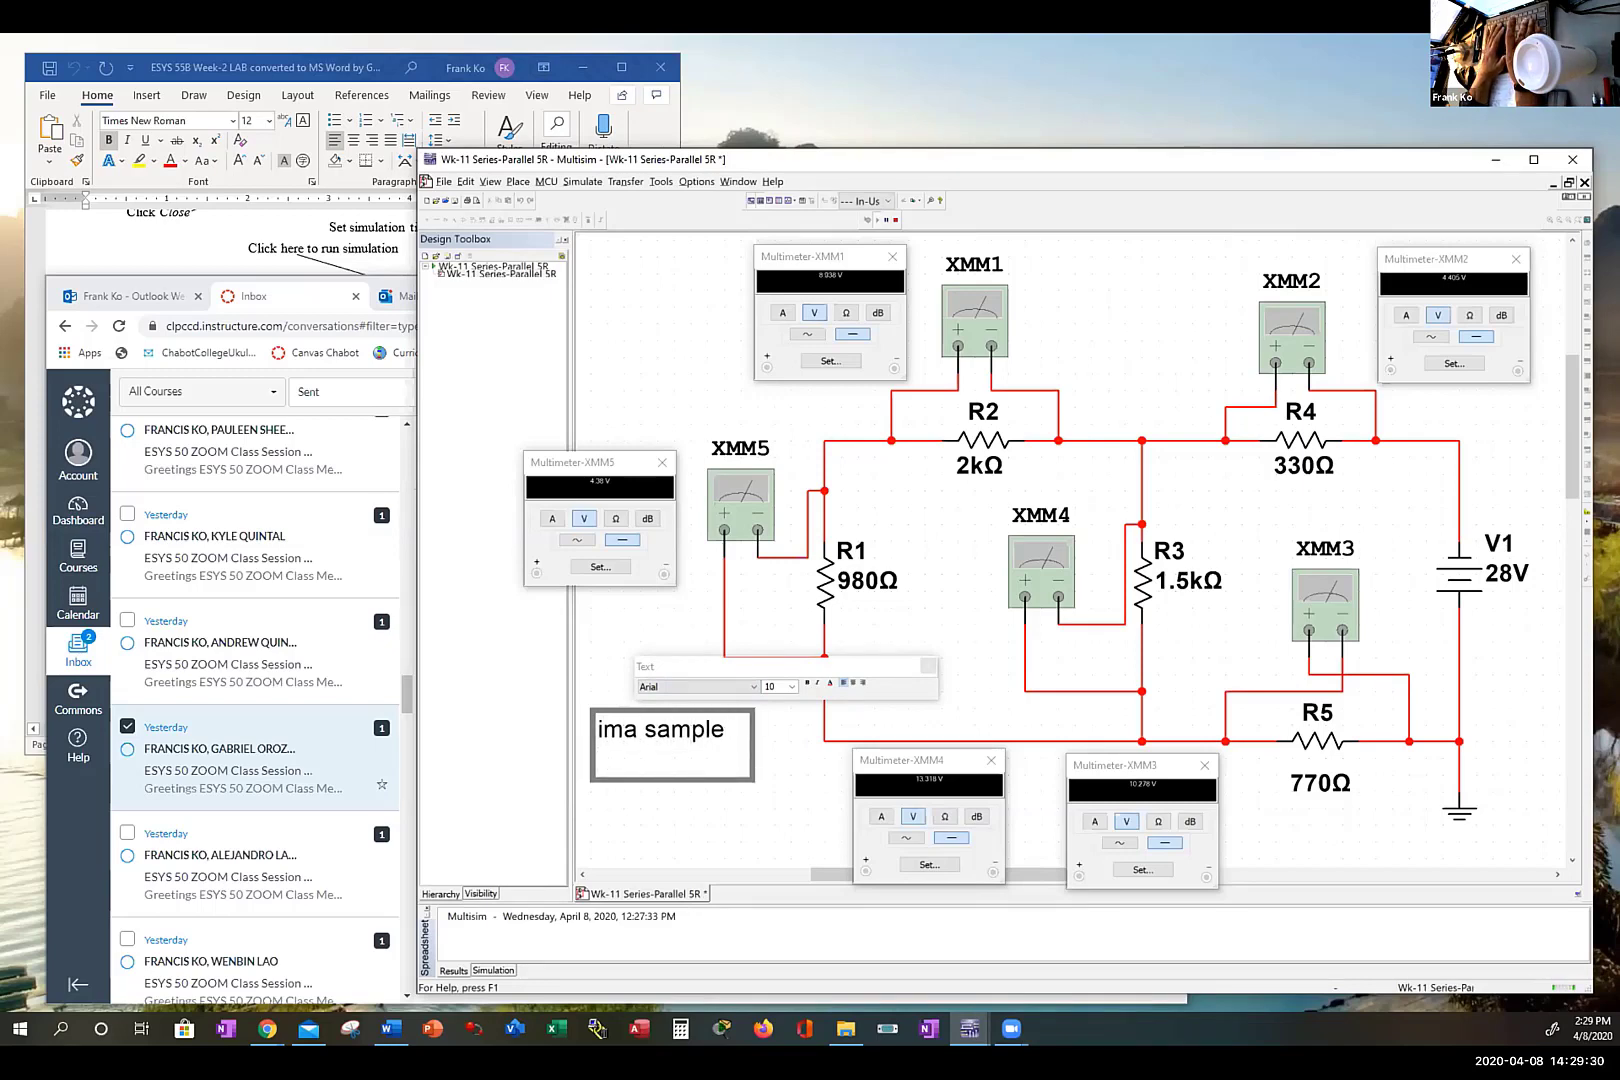
text(4-)
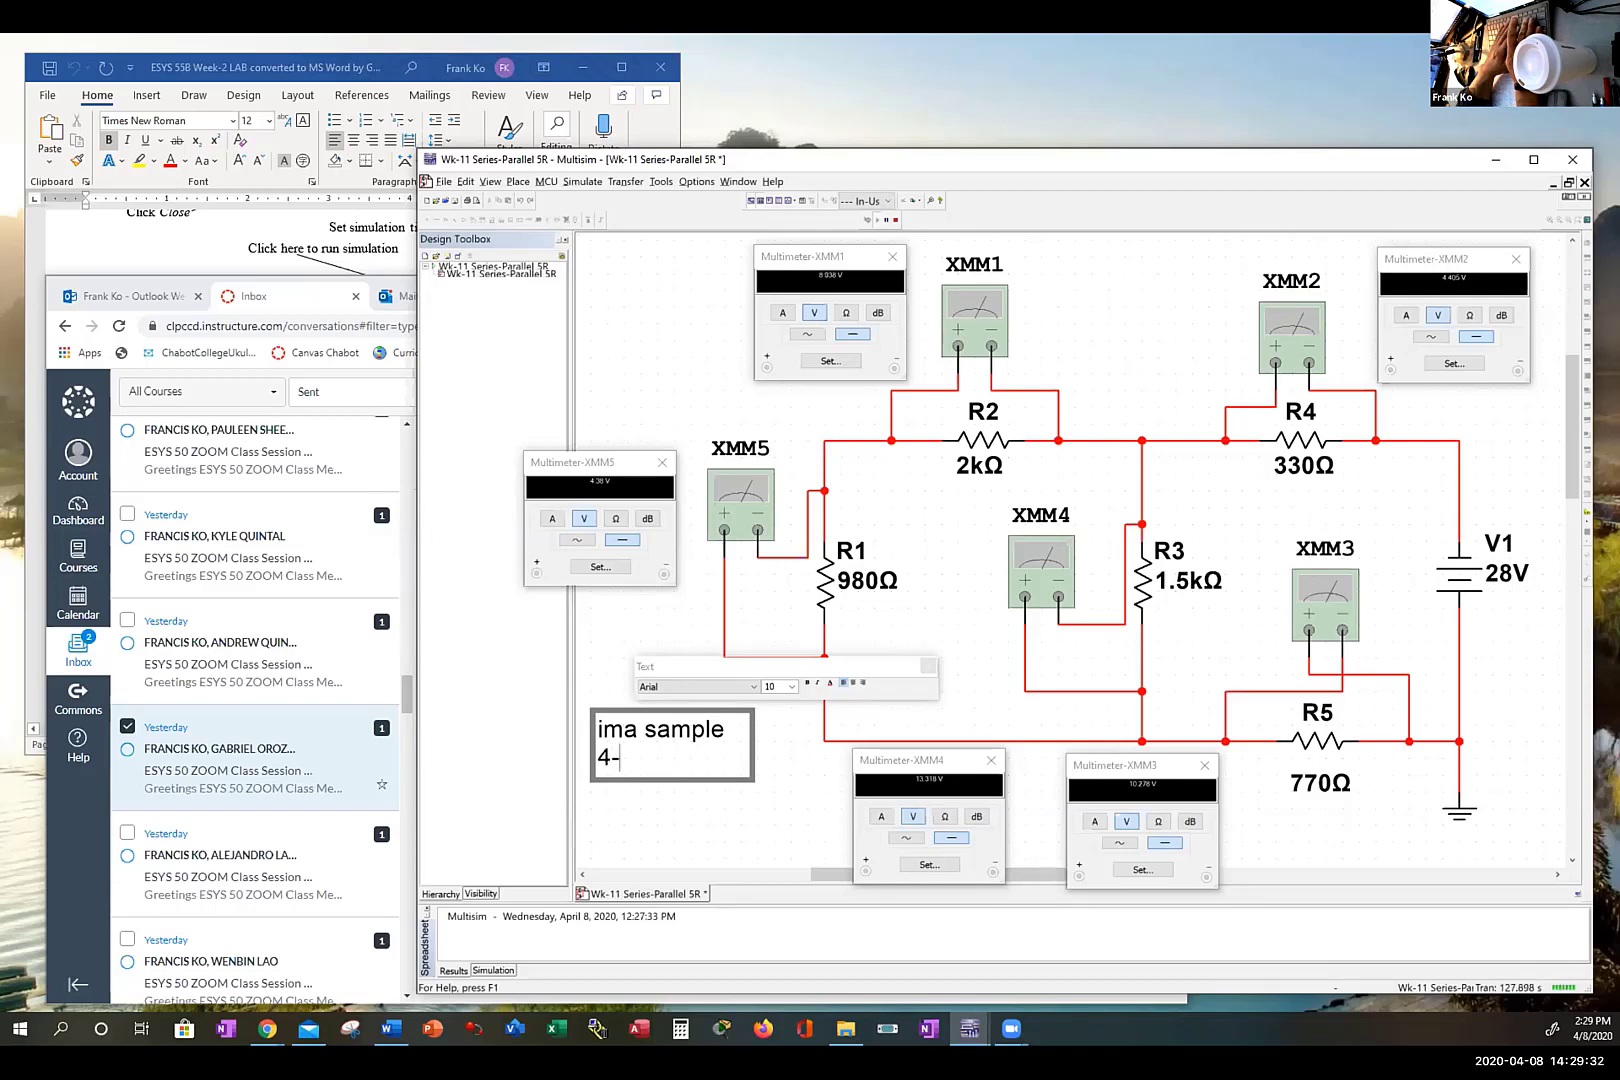
text(8-20)
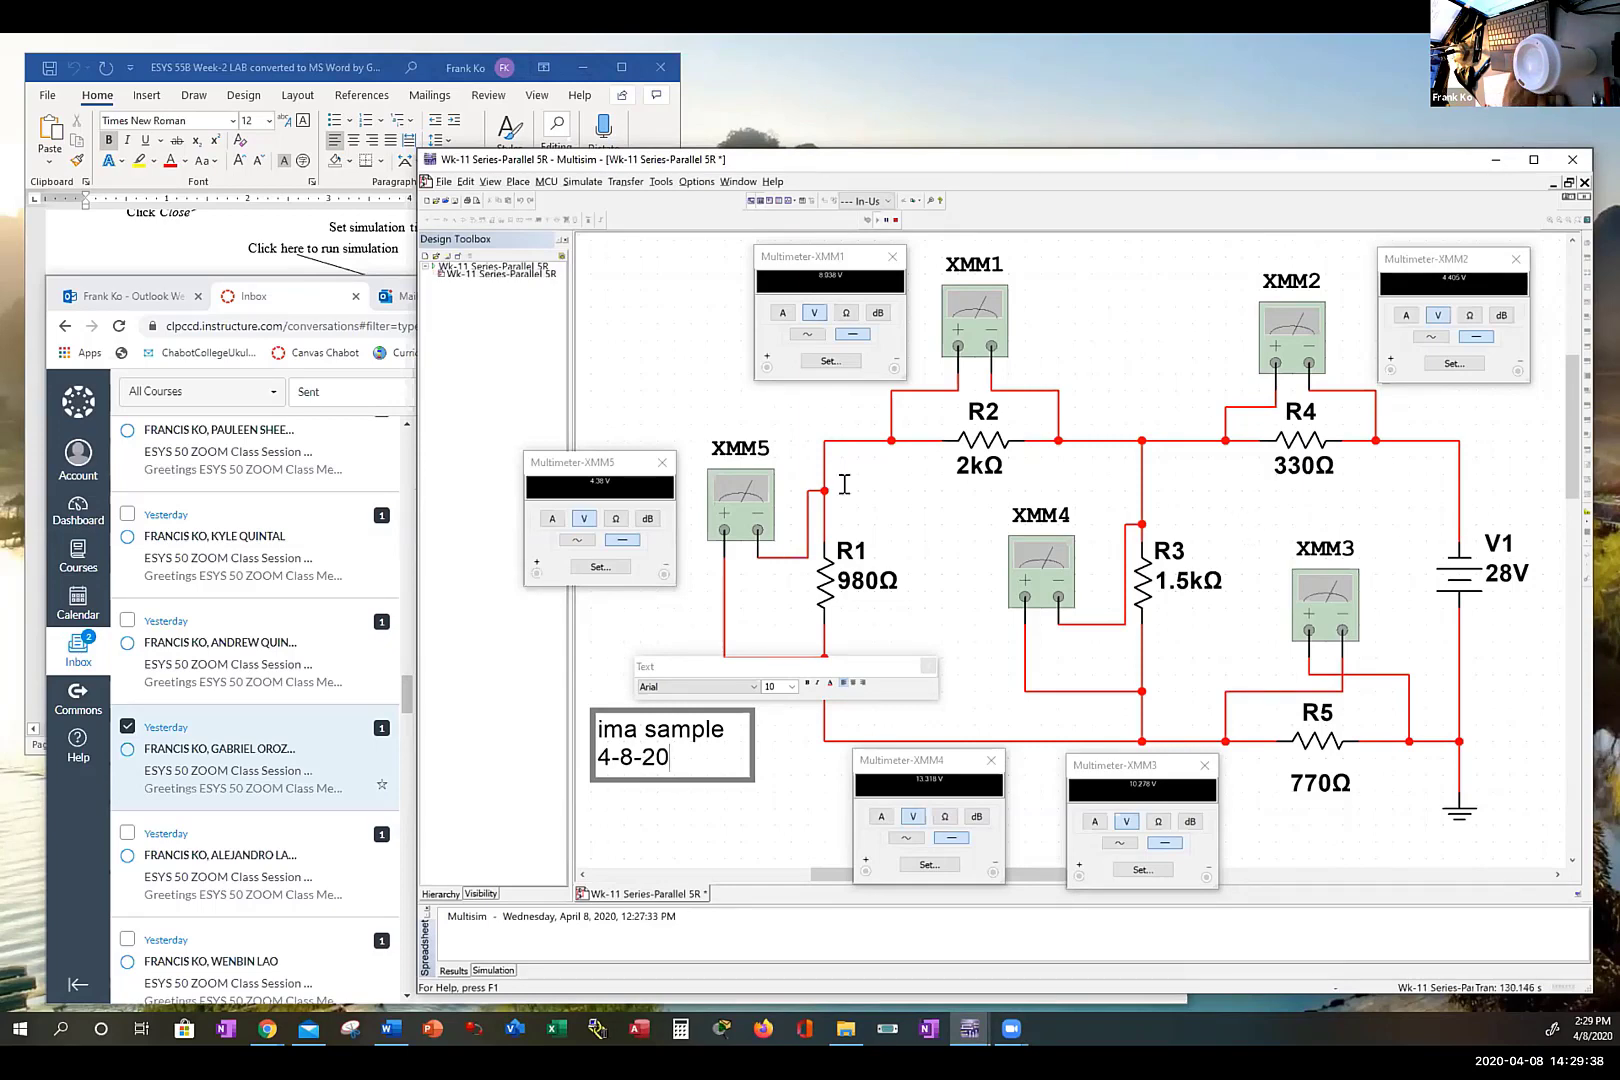
key(Return)
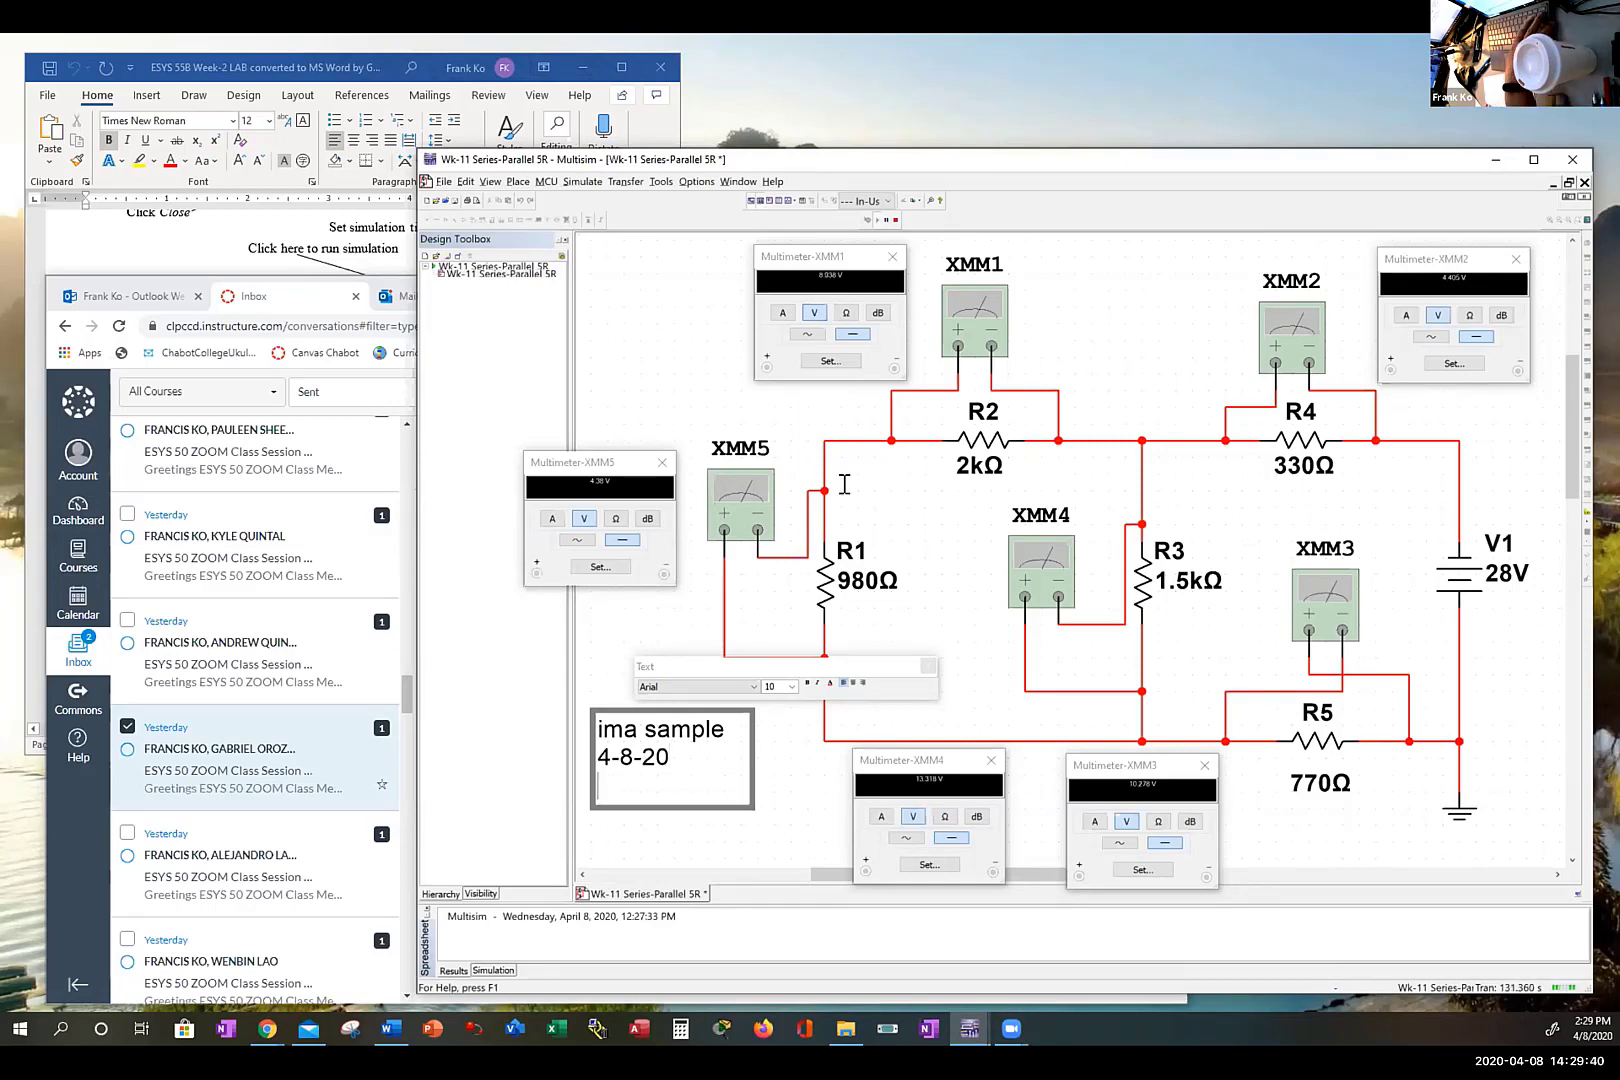
key(BackSpace)
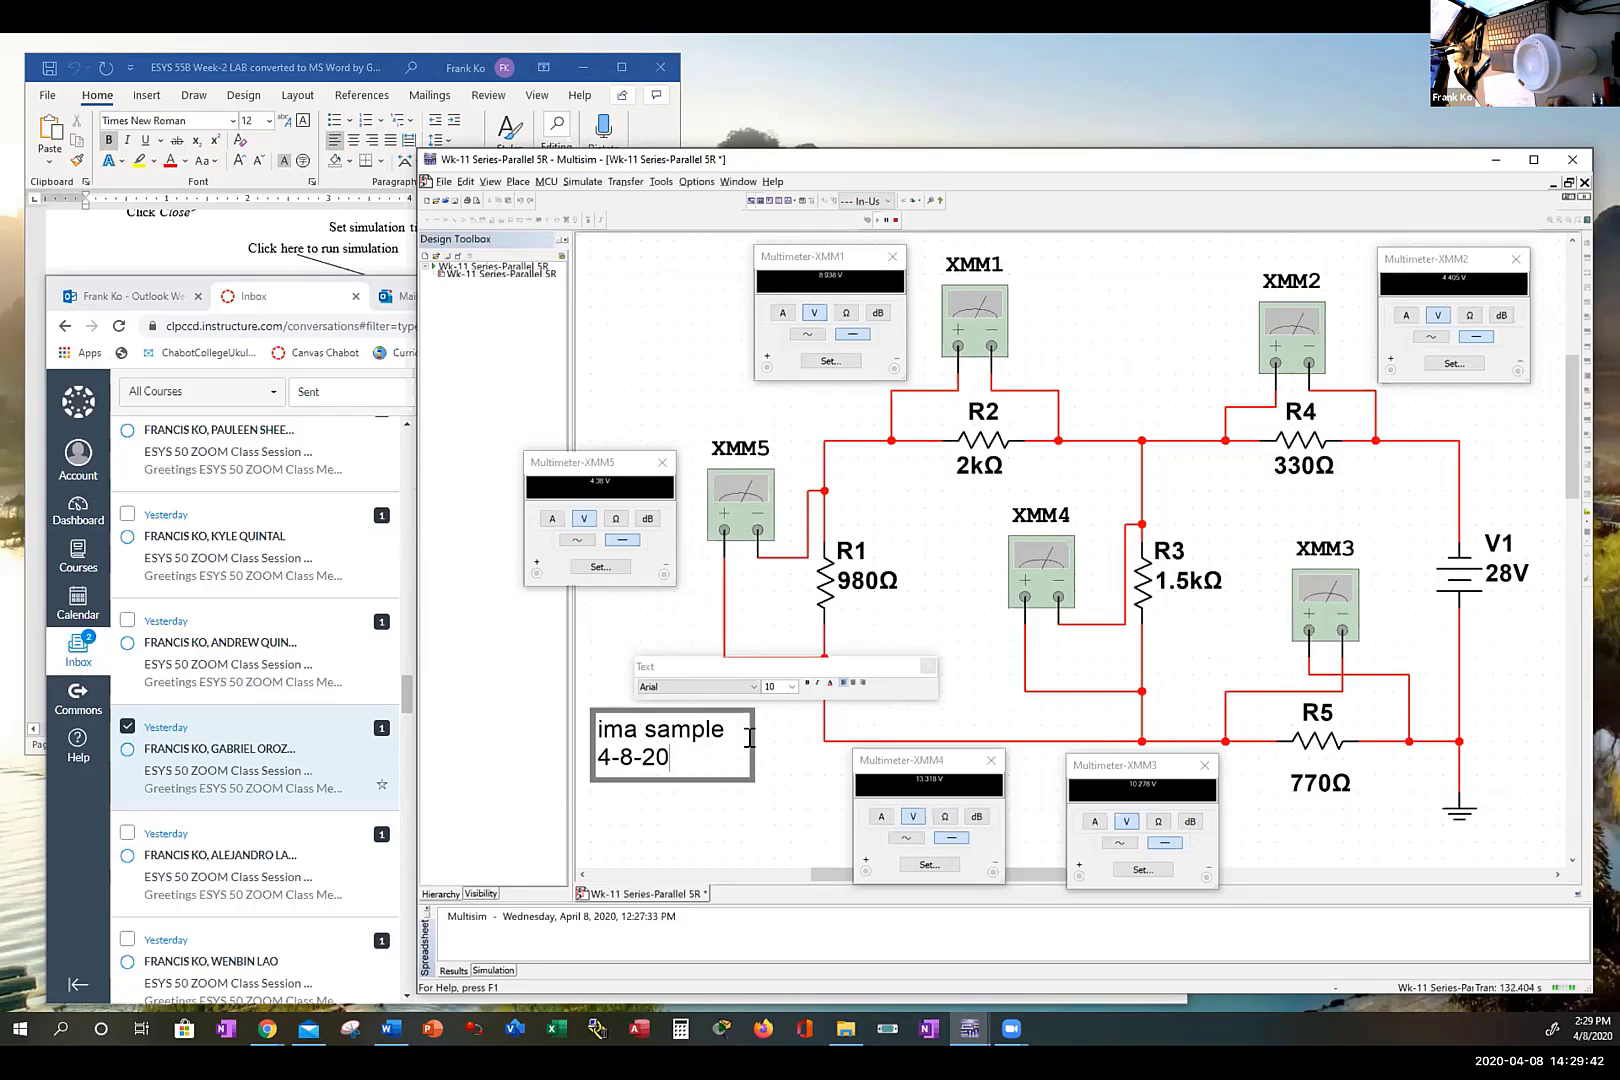
click(638, 824)
click(708, 766)
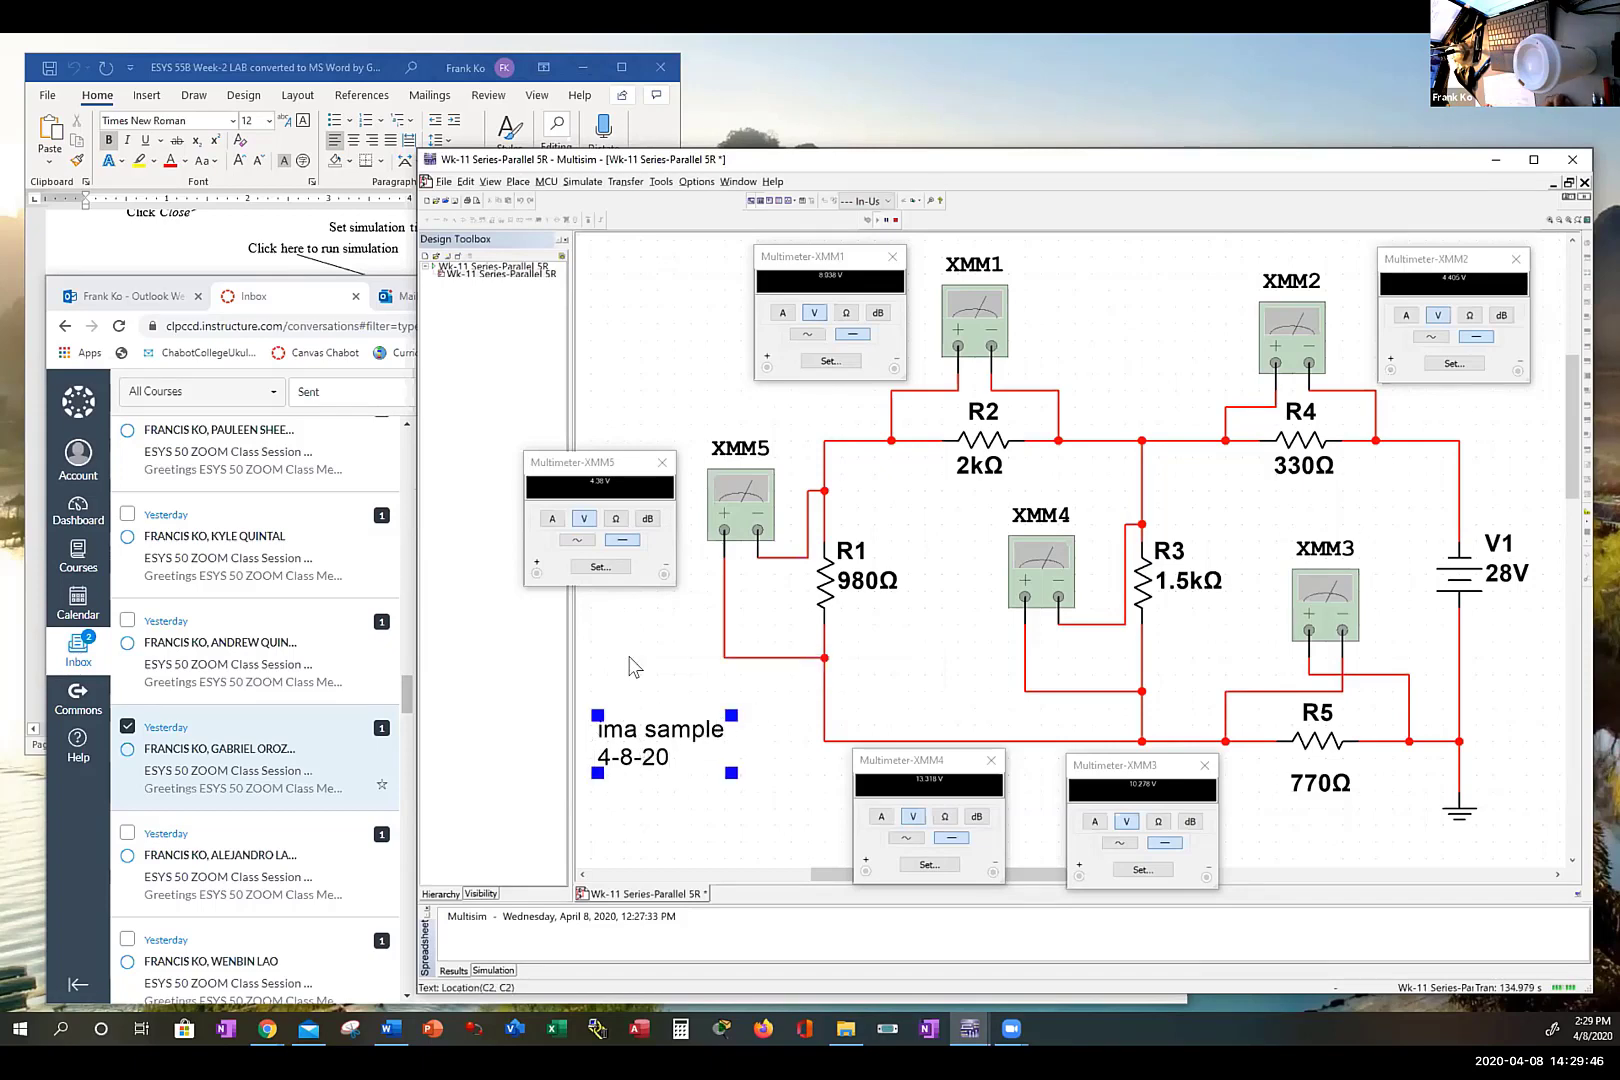
click(539, 626)
click(613, 640)
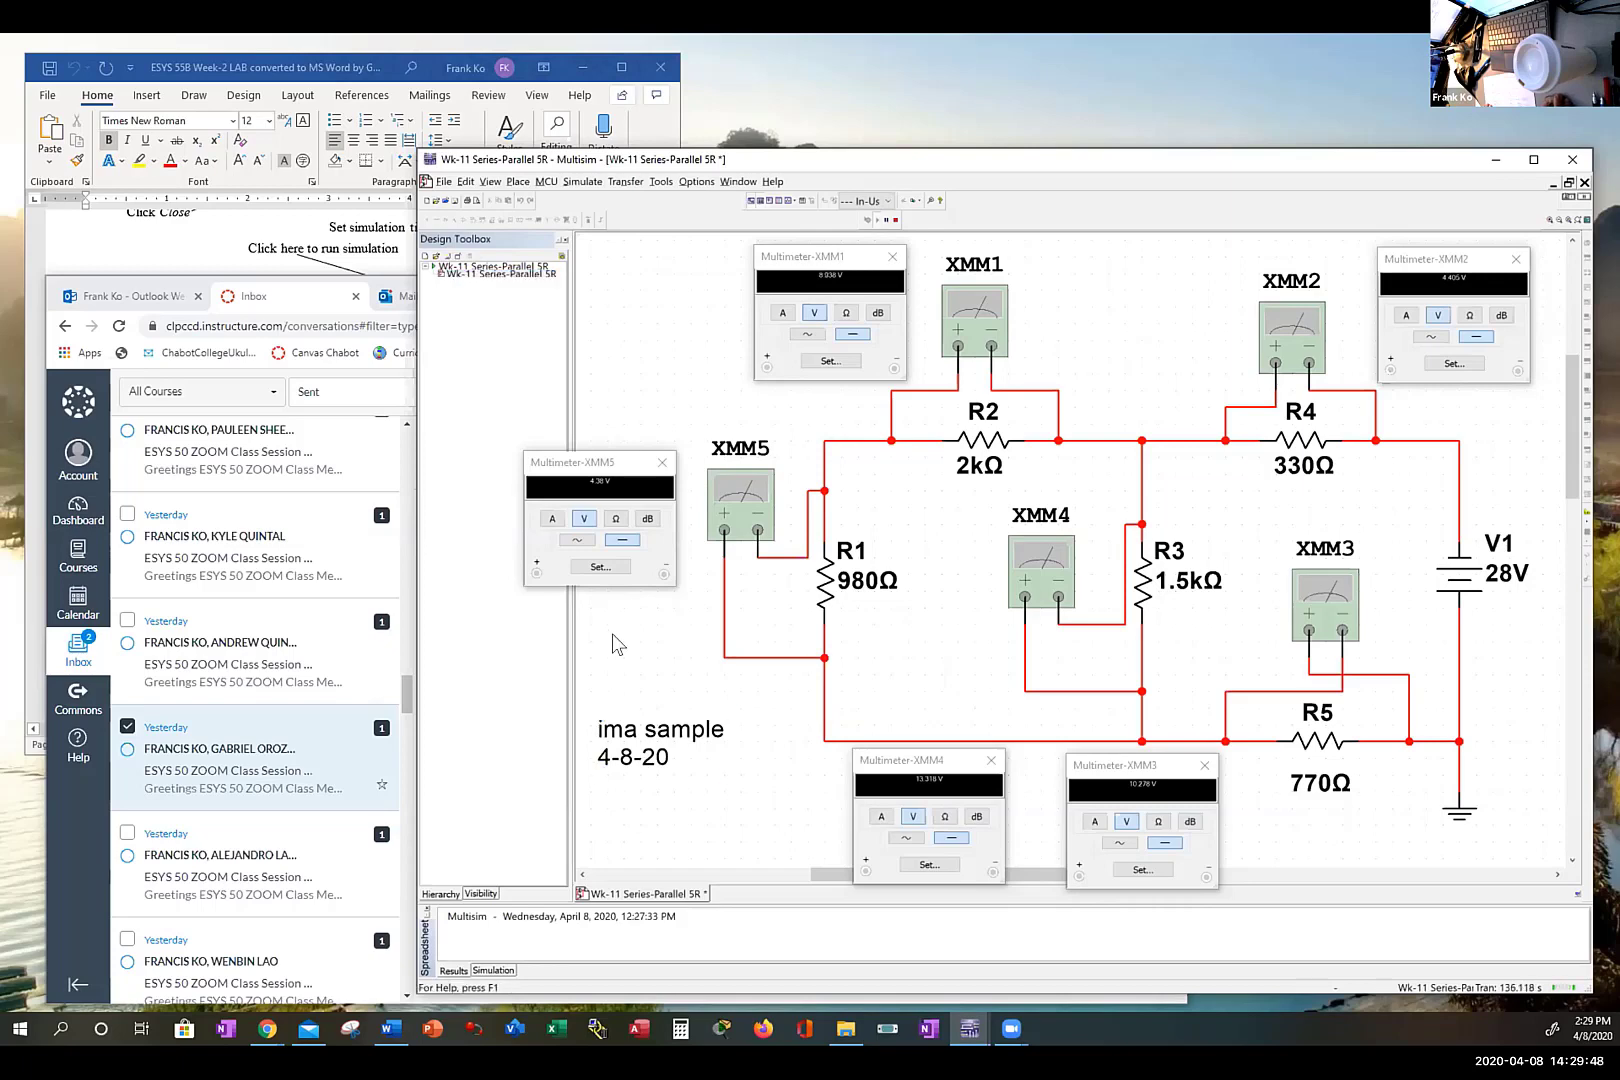
Step: Save the annotated circuit over the existing Wk-11 Series-Parallel 5R file
click(443, 182)
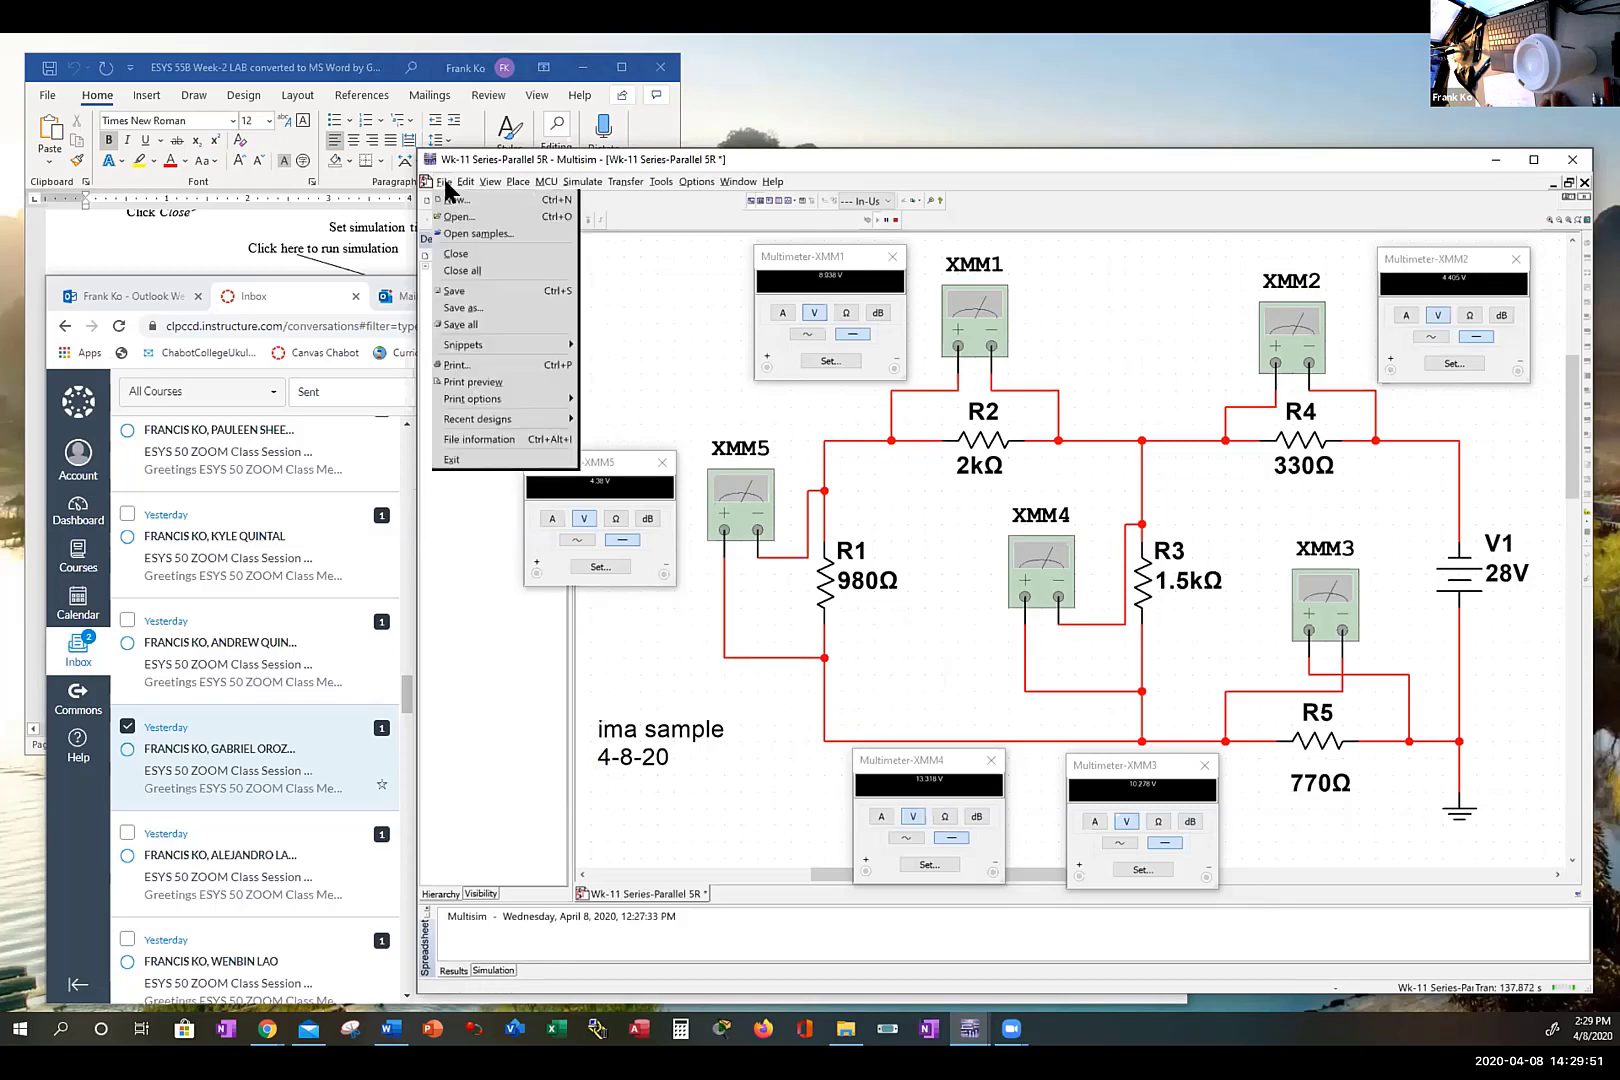
click(463, 310)
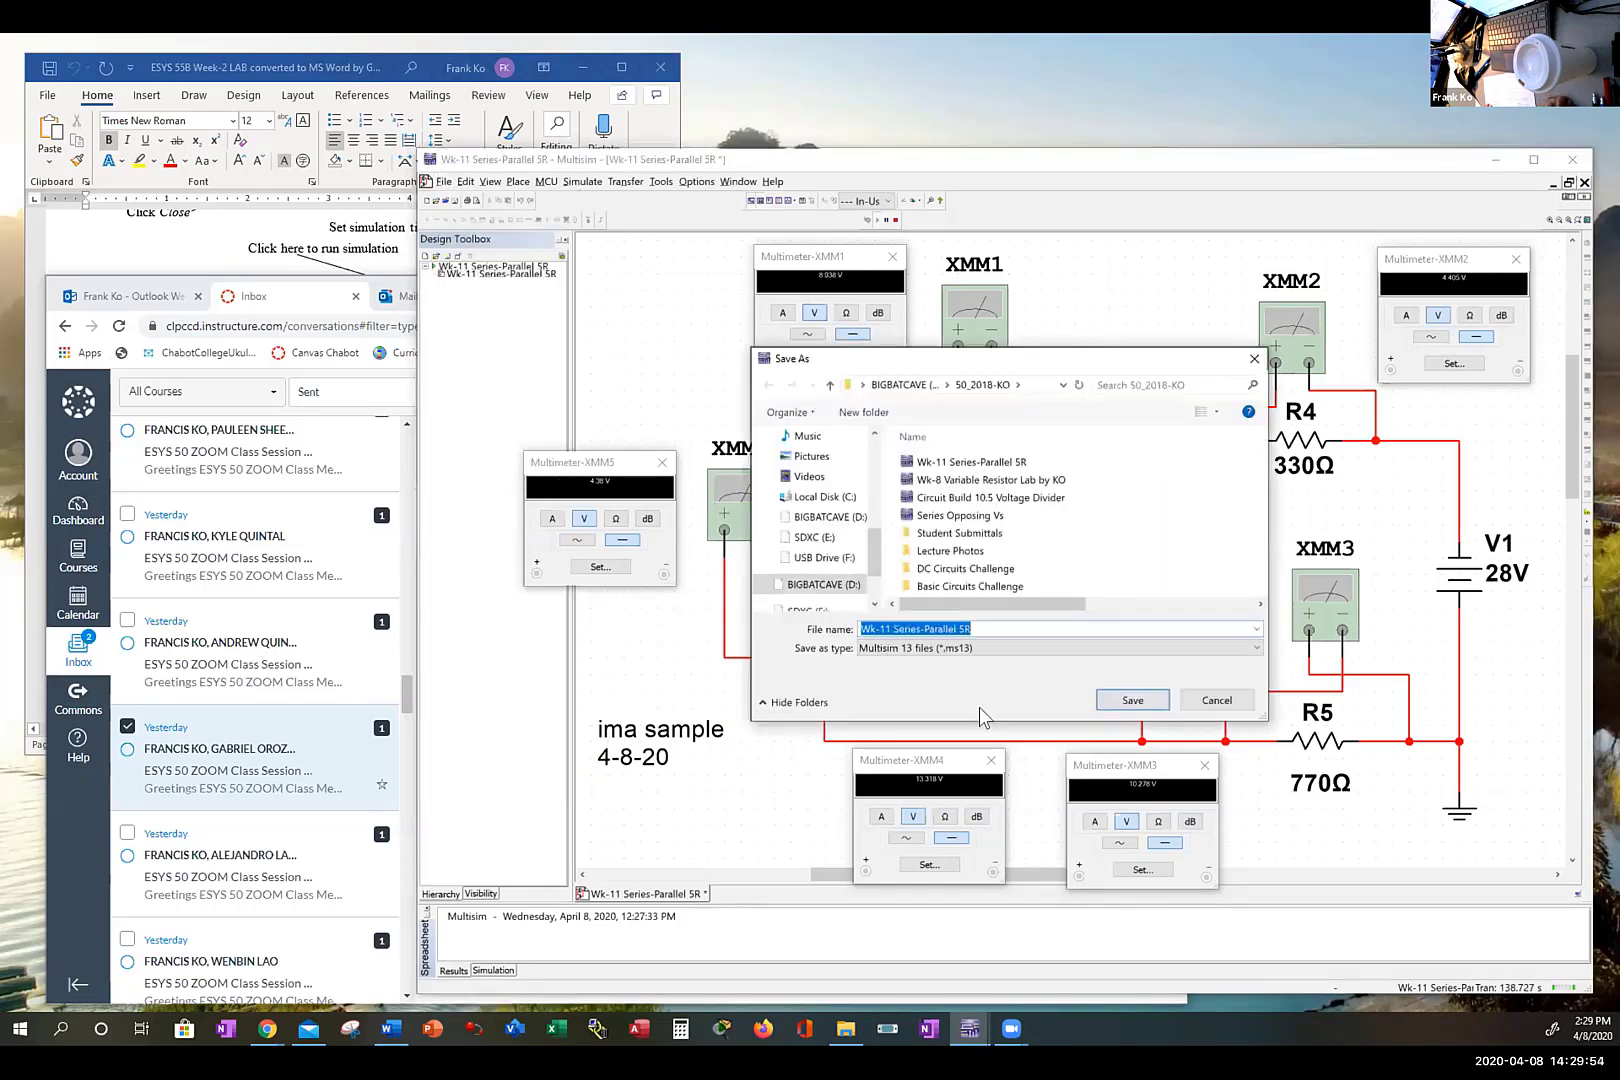
click(1132, 699)
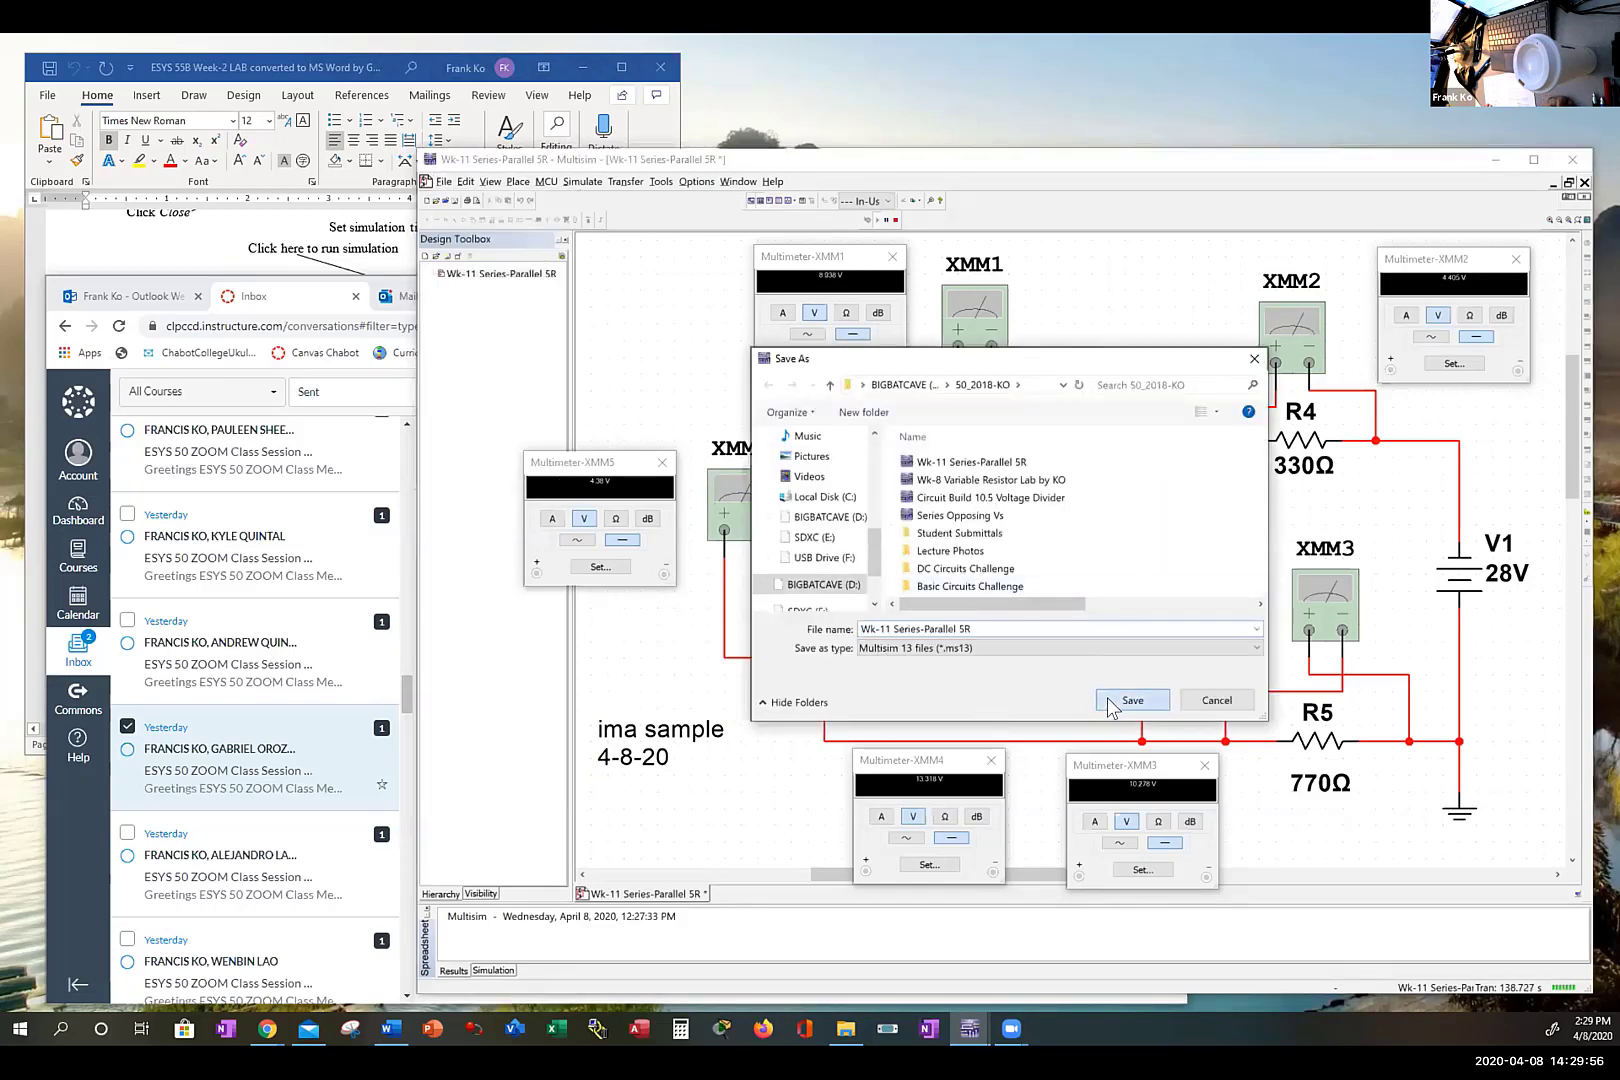
click(864, 539)
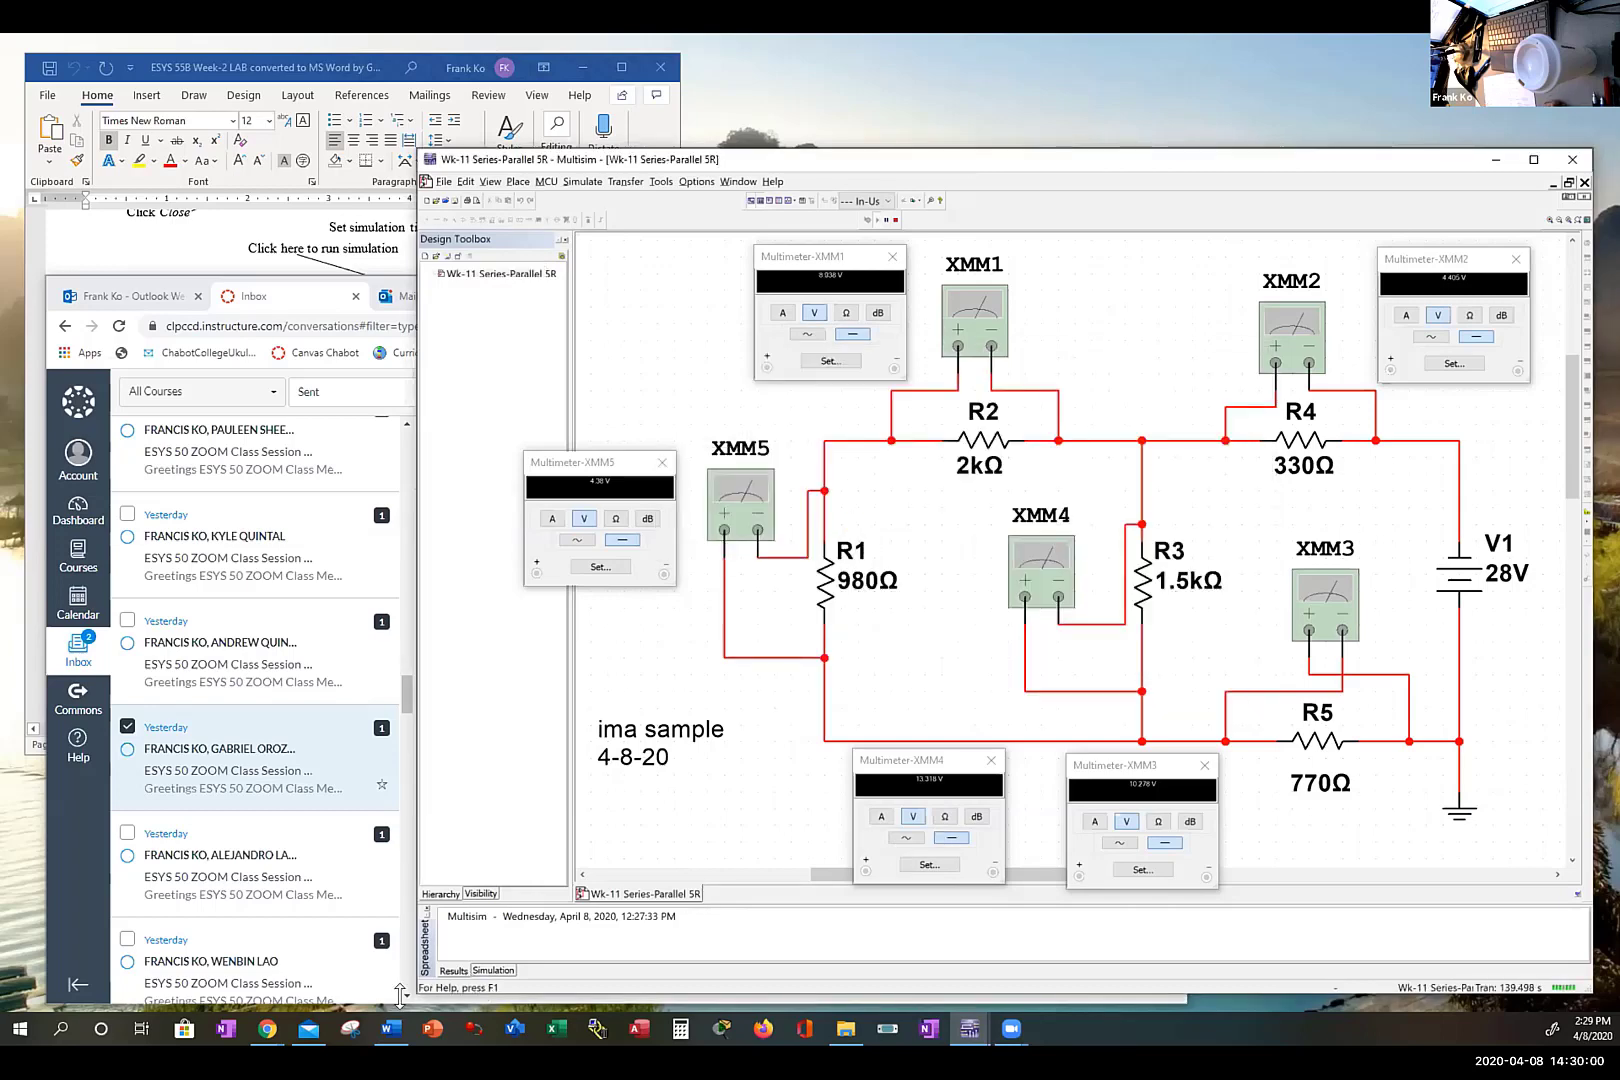
Step: Capture the Multisim window with the circuit, all five readouts and the text note in Snipping Tool, and return to Multisim
click(349, 1030)
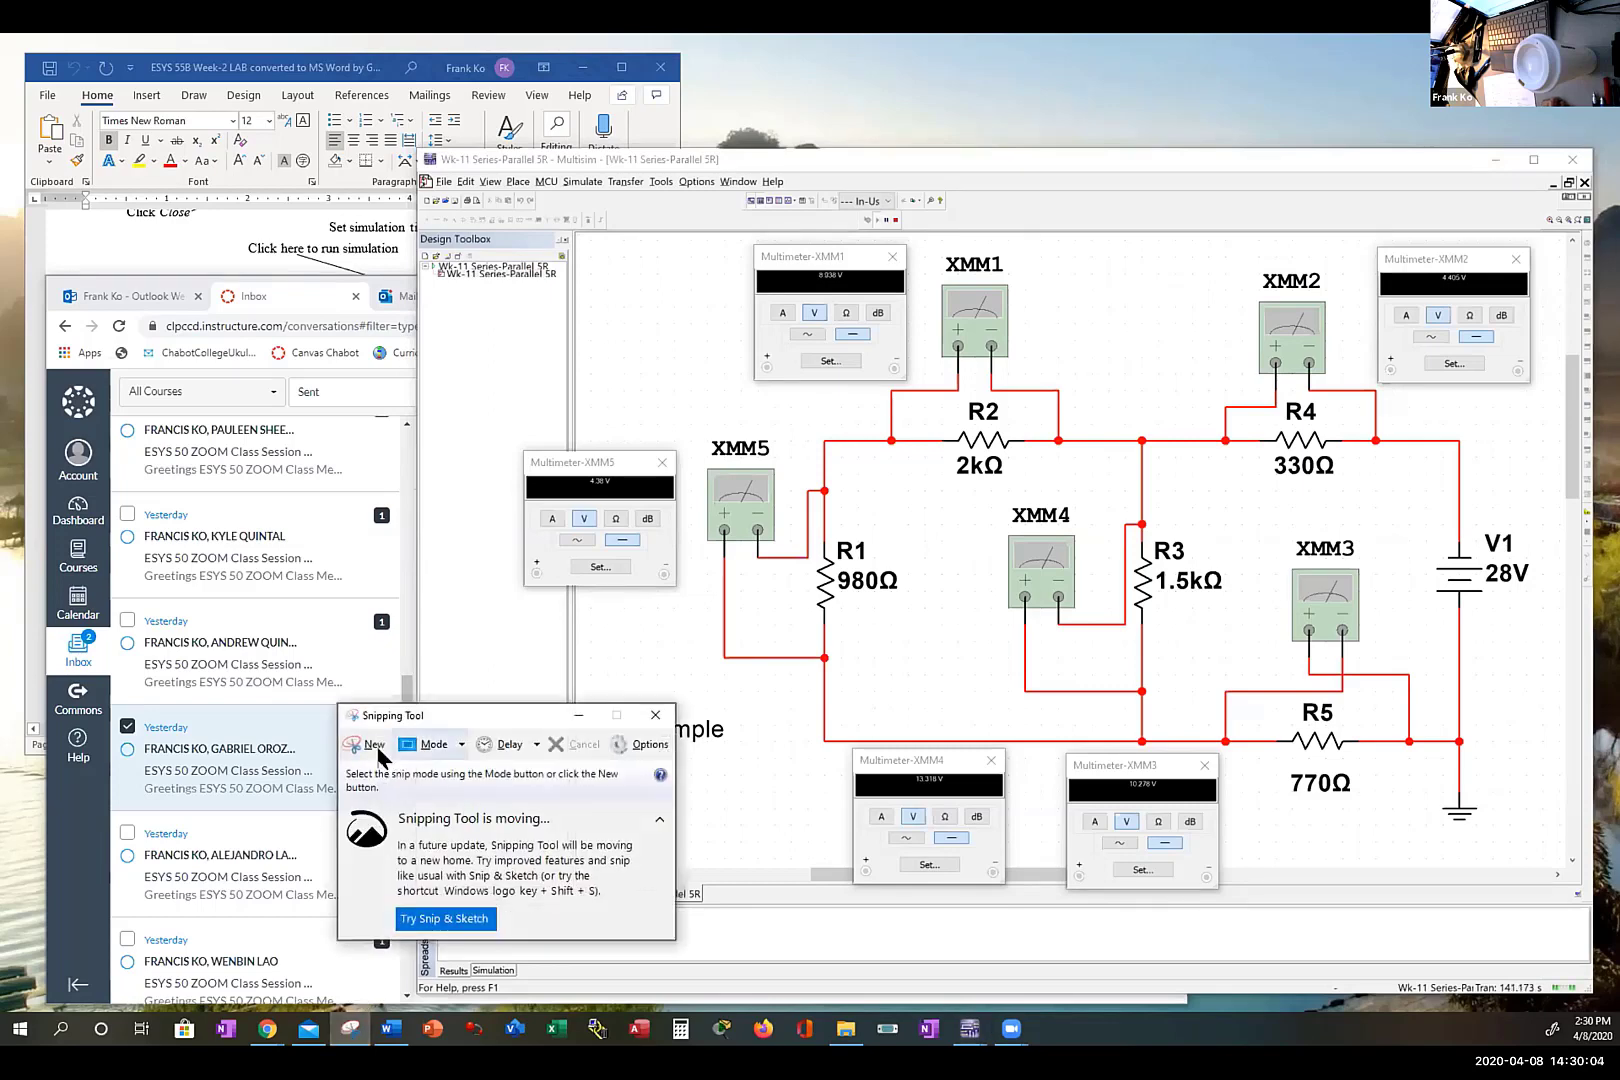
click(372, 750)
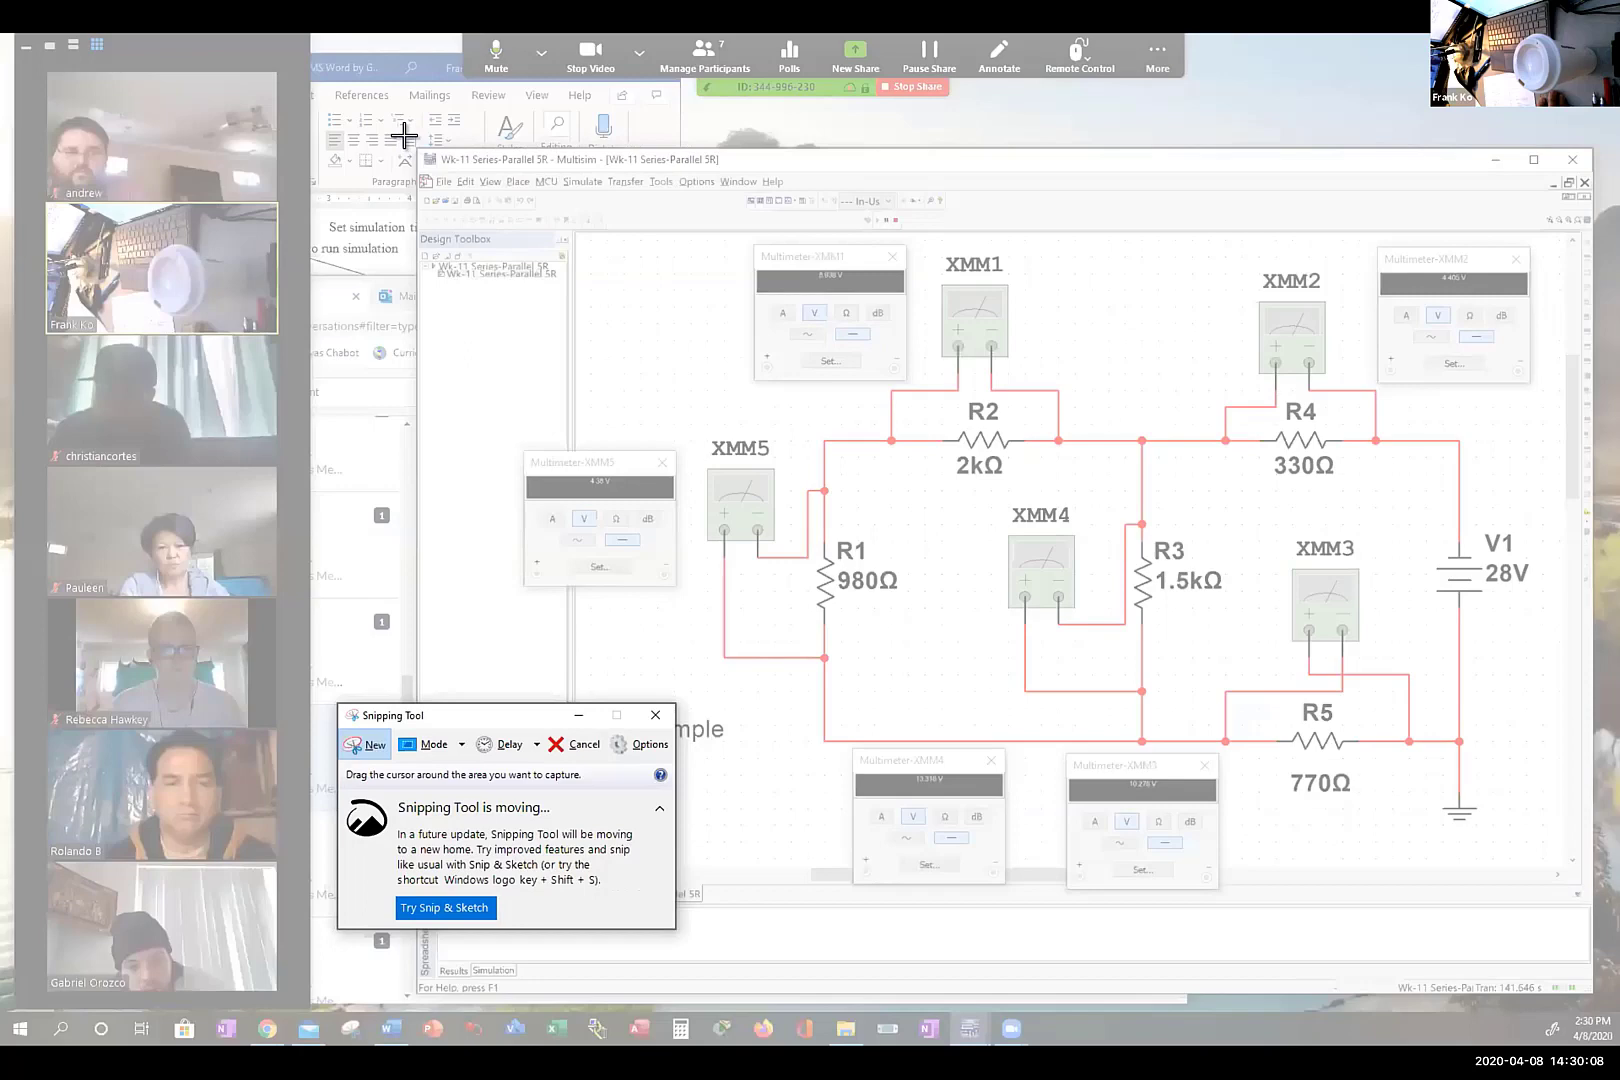
drag(416, 146, 1588, 922)
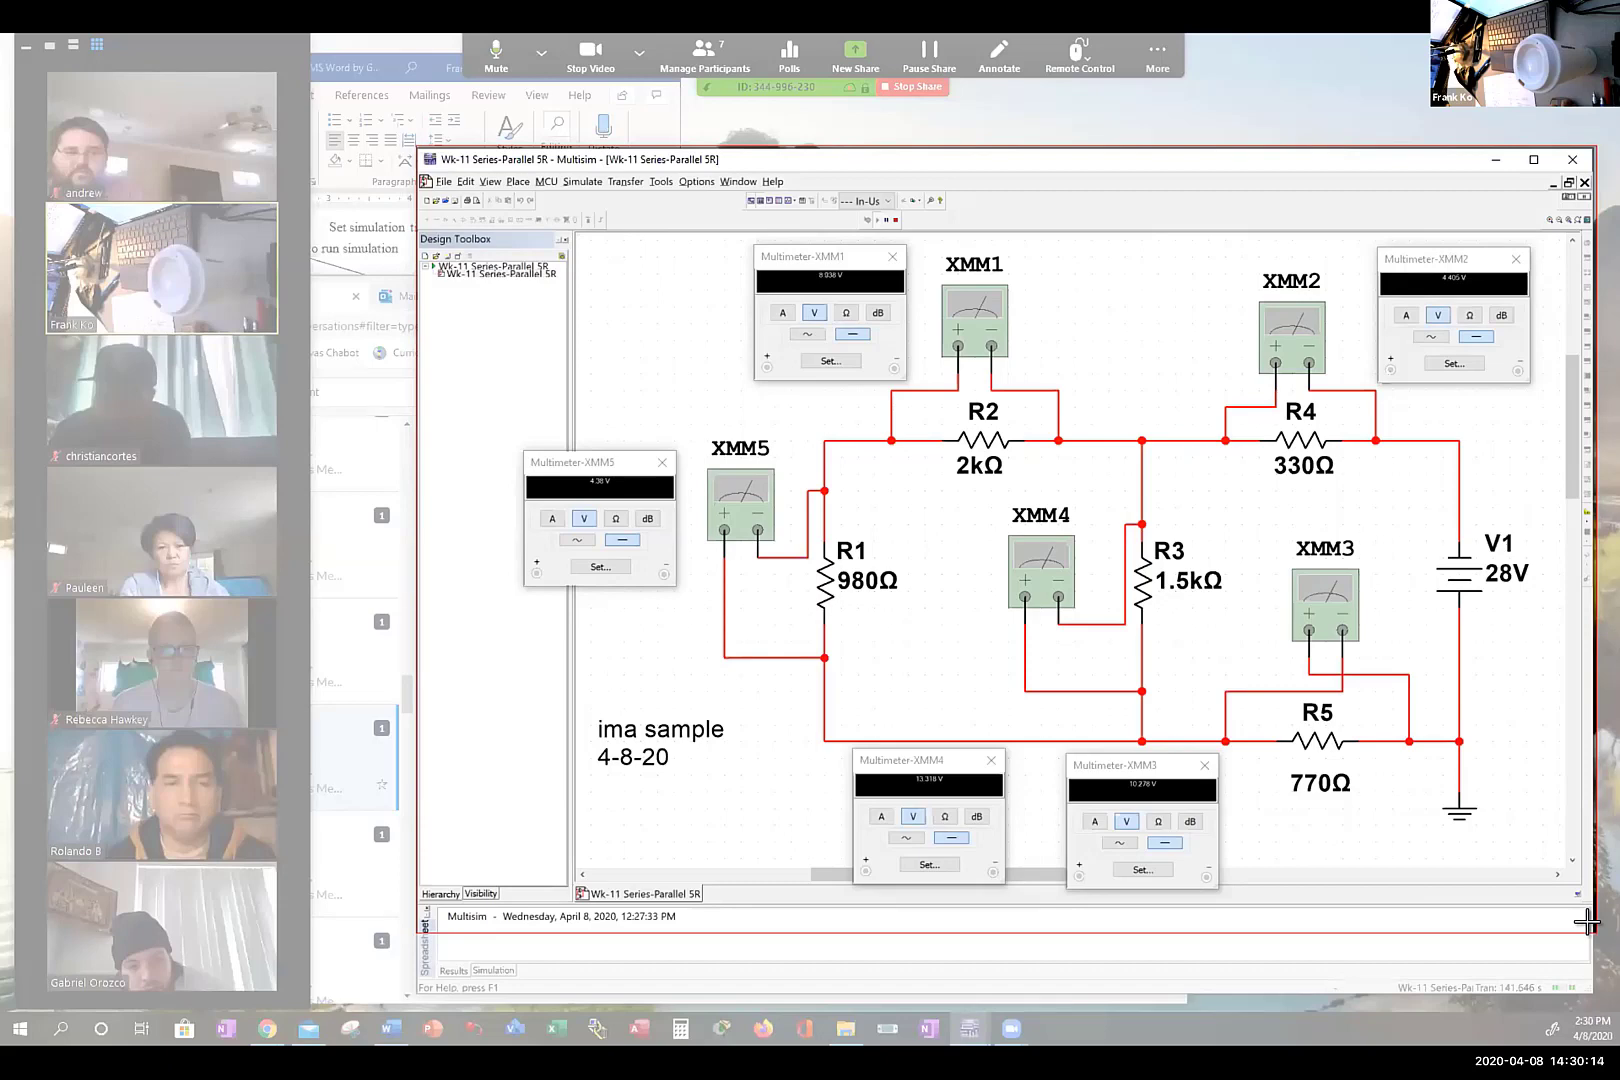
drag(1588, 921, 1588, 922)
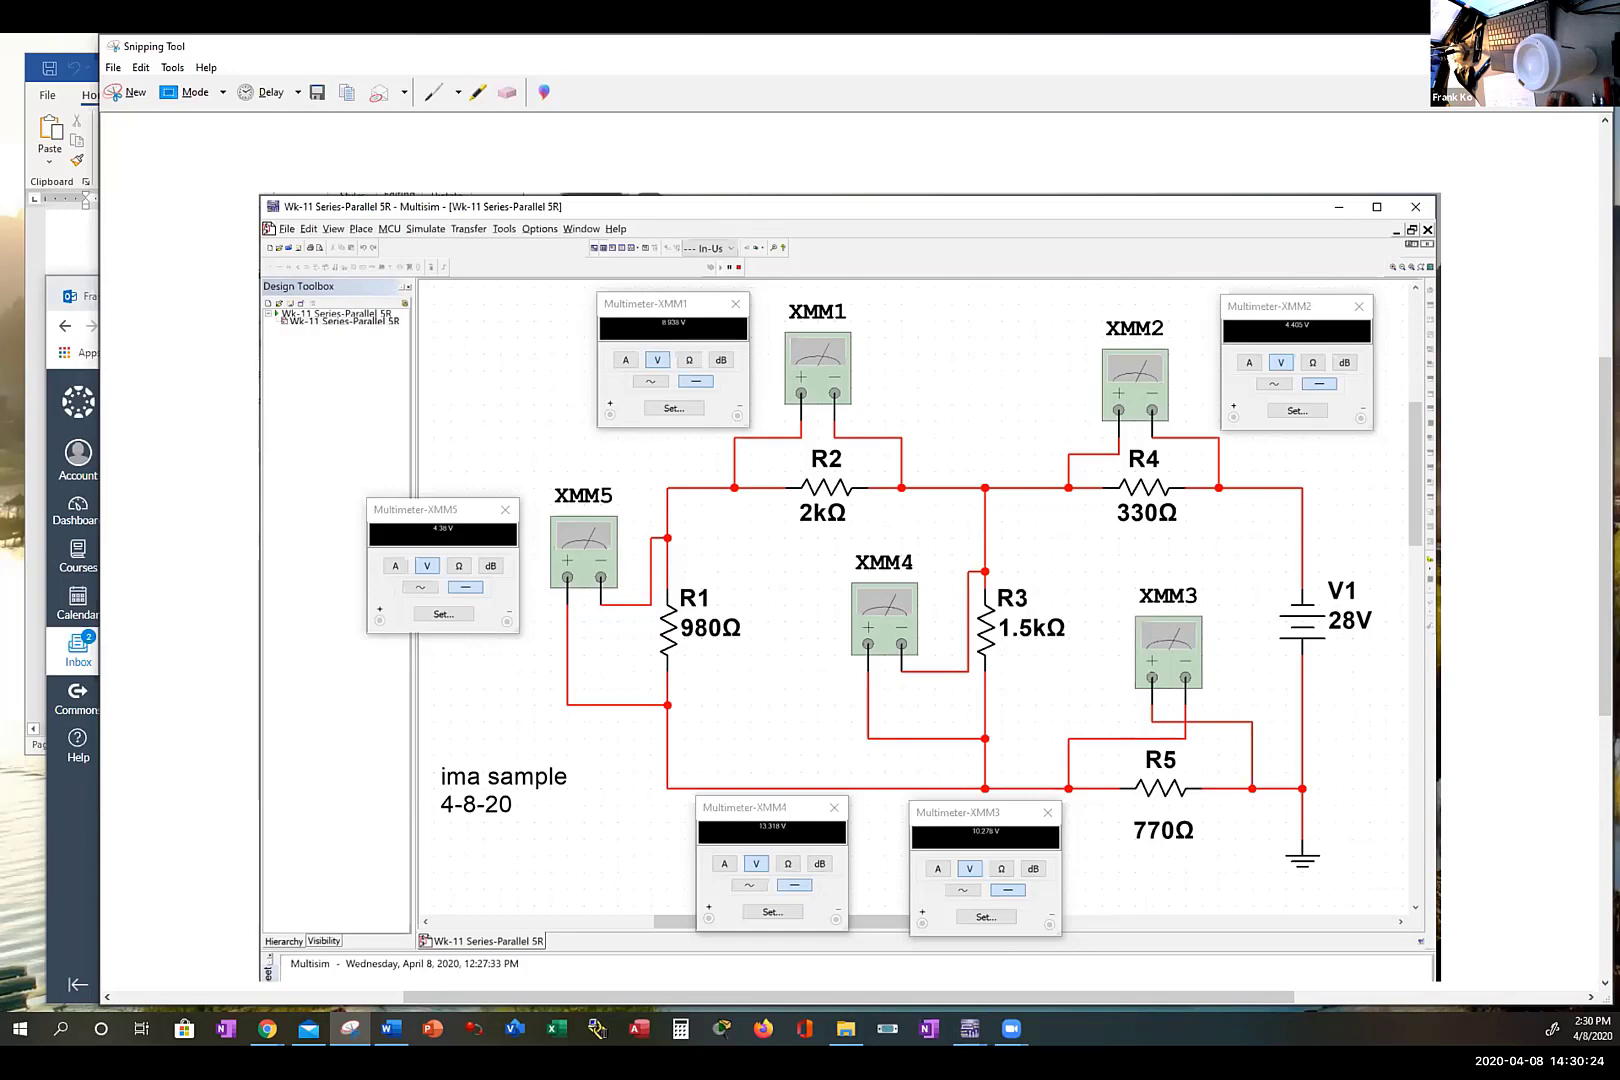
click(1515, 46)
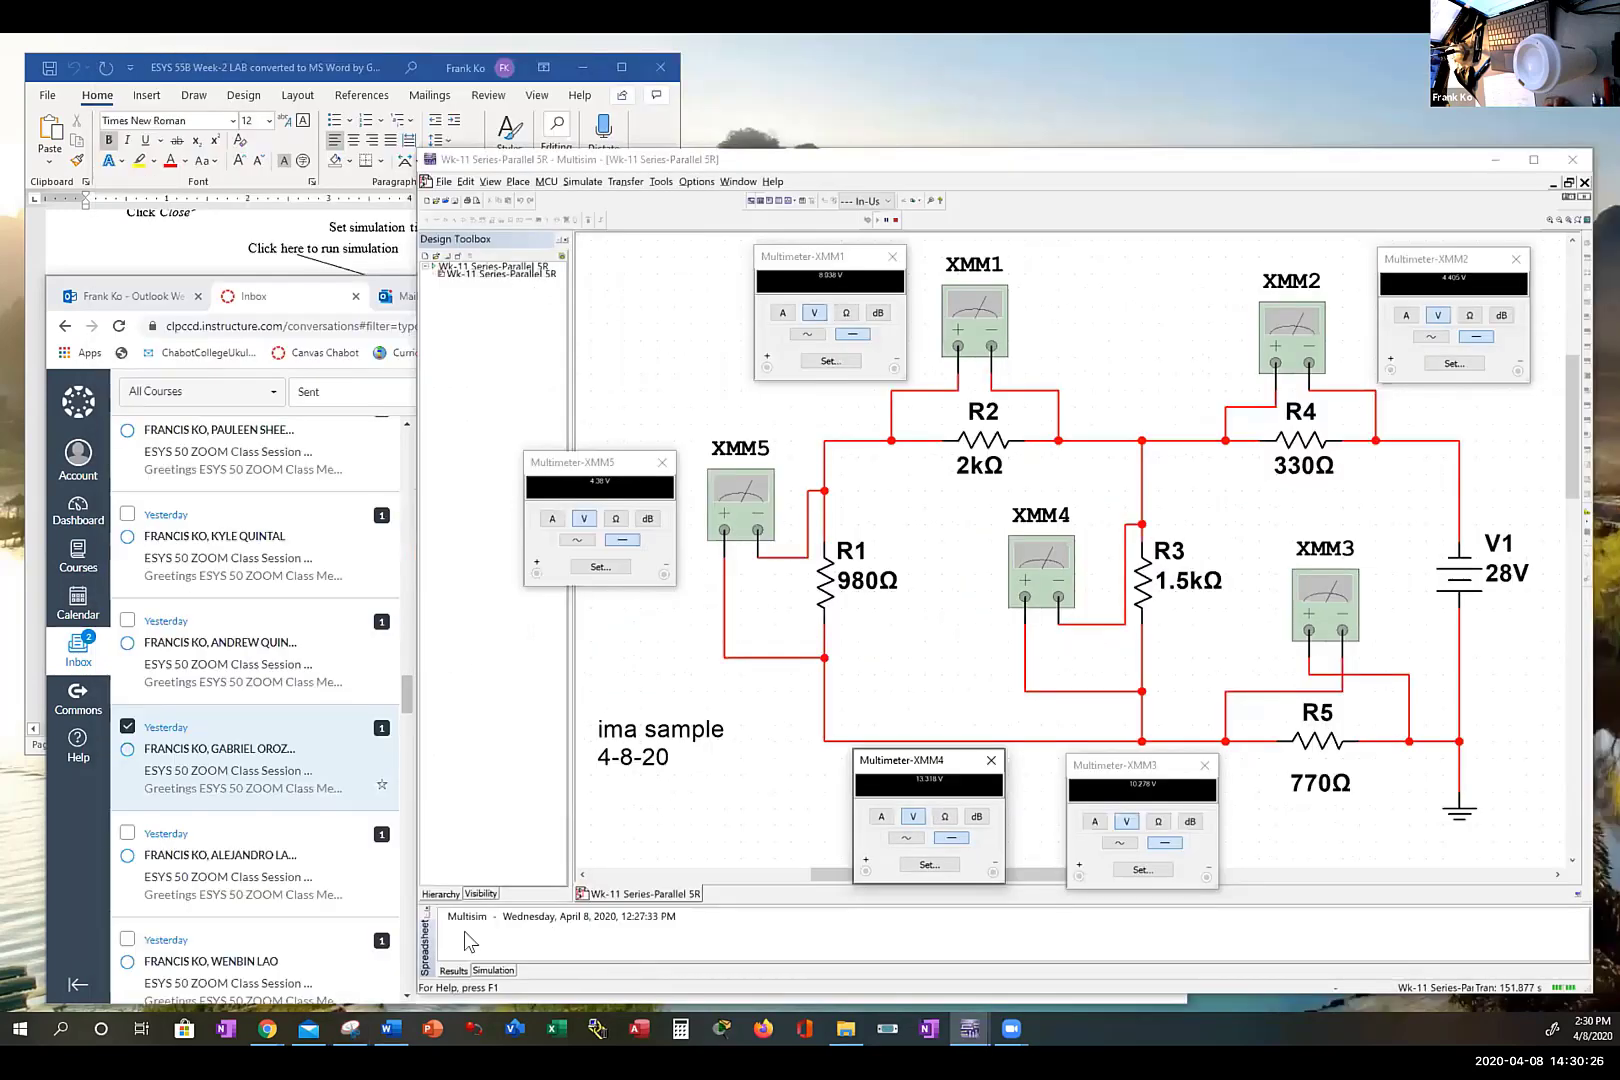